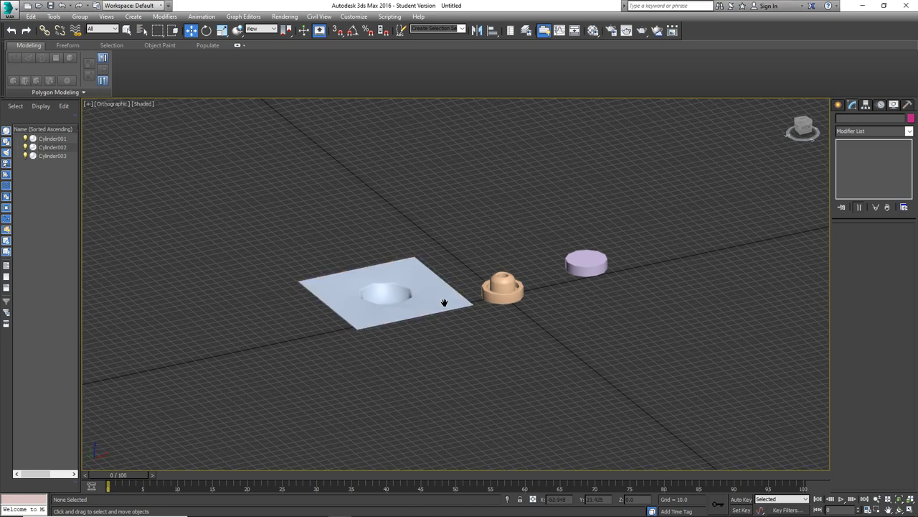
- Frame the plate, ring and disc, then switch the viewport to Shaded + Edged Faces with F4
{"action": "middle_click_drag", "start_coordinate": [439, 302], "coordinate": [478, 321]}
{"action": "middle_click_drag", "start_coordinate": [531, 309], "coordinate": [553, 320], "text": "alt"}
{"action": "scroll", "coordinate": [420, 321], "scroll_direction": "up", "scroll_amount": 2}
{"action": "middle_click_drag", "start_coordinate": [420, 324], "coordinate": [422, 343], "text": "alt"}
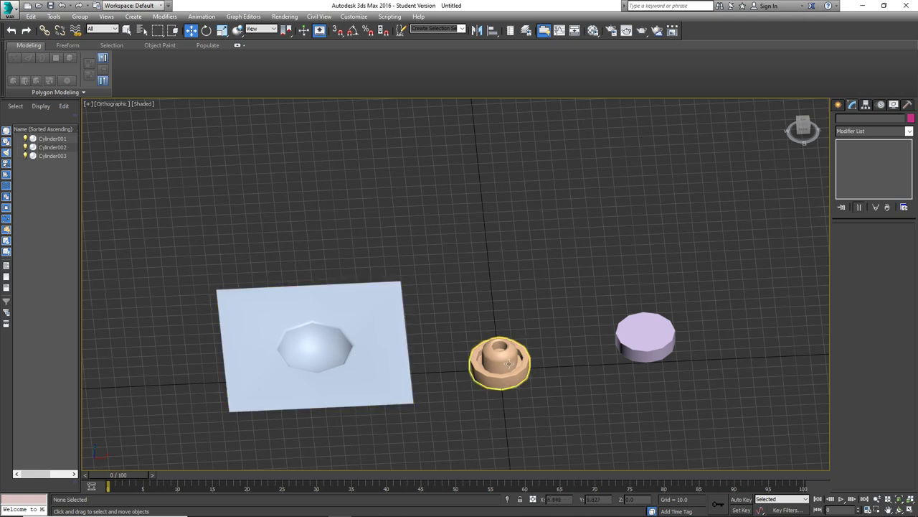
{"action": "scroll", "coordinate": [502, 369], "scroll_direction": "up", "scroll_amount": 5}
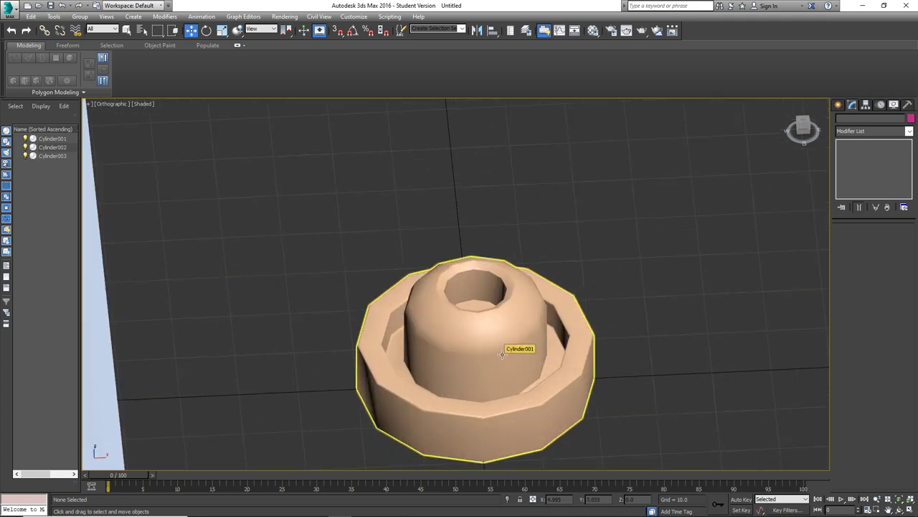
{"action": "scroll", "coordinate": [502, 354], "scroll_direction": "down", "scroll_amount": 7}
{"action": "middle_click_drag", "start_coordinate": [549, 340], "coordinate": [477, 334]}
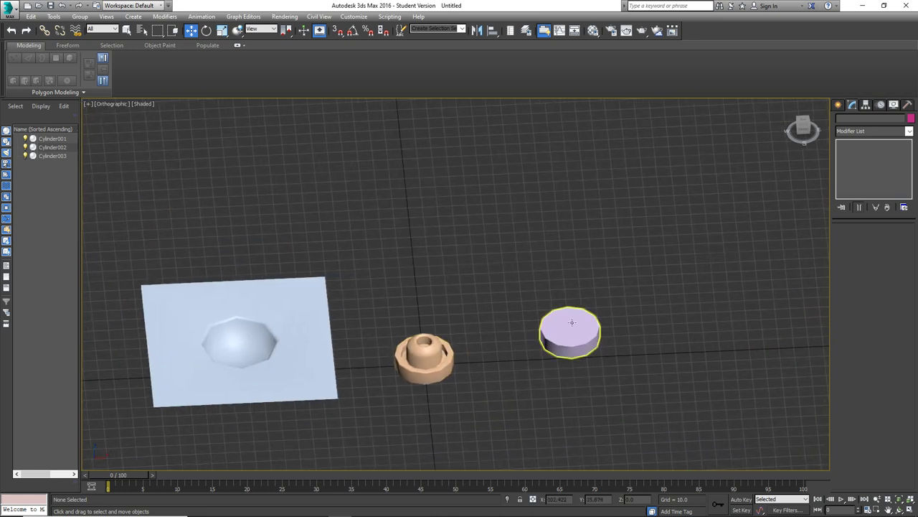
{"action": "scroll", "coordinate": [572, 323], "scroll_direction": "up", "scroll_amount": 2}
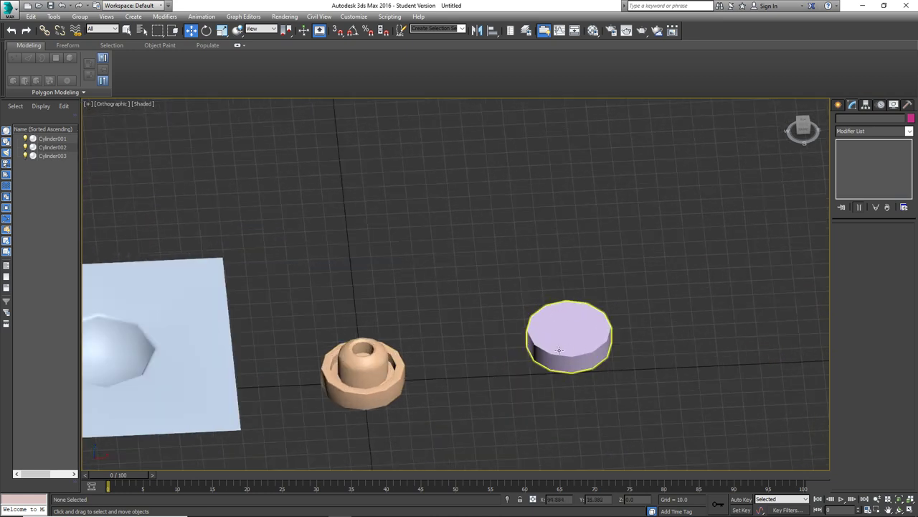
{"action": "middle_click_drag", "start_coordinate": [457, 361], "coordinate": [597, 327]}
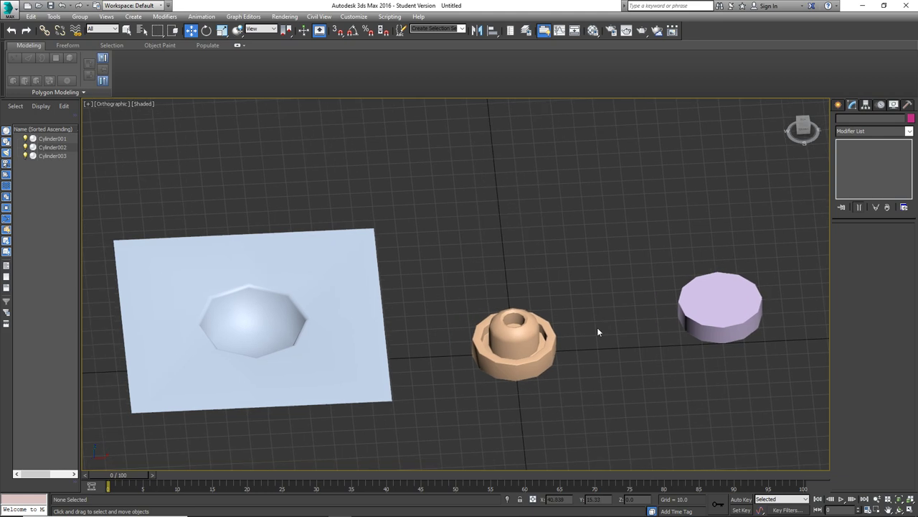
{"action": "middle_click_drag", "start_coordinate": [597, 327], "coordinate": [594, 324]}
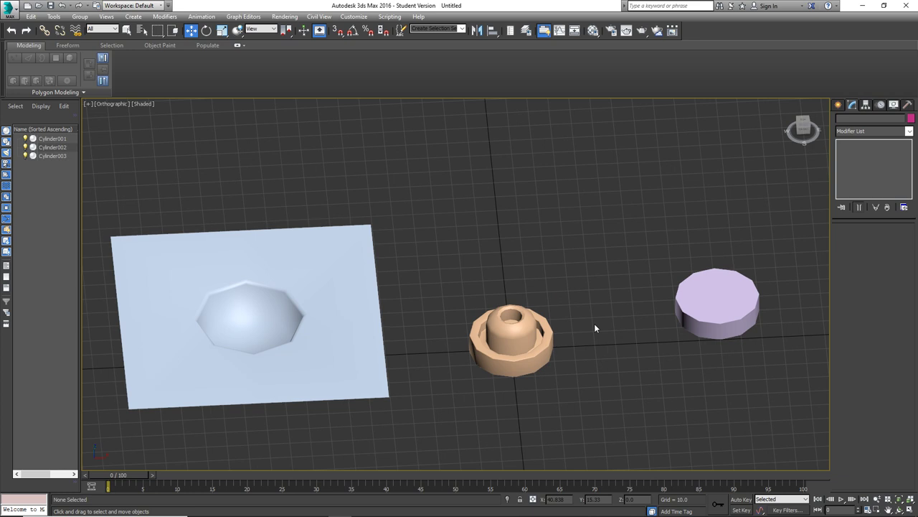
{"action": "key", "text": "F4"}
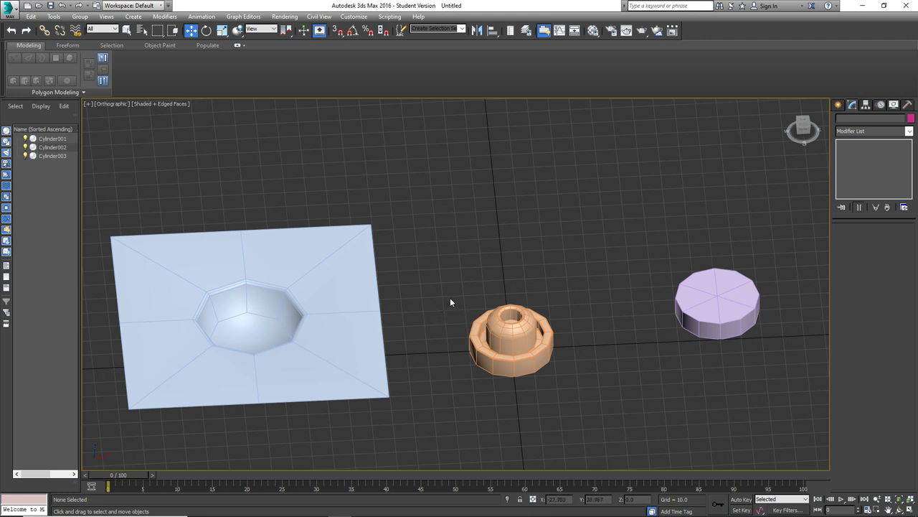
{"action": "middle_click_drag", "start_coordinate": [440, 301], "coordinate": [488, 289]}
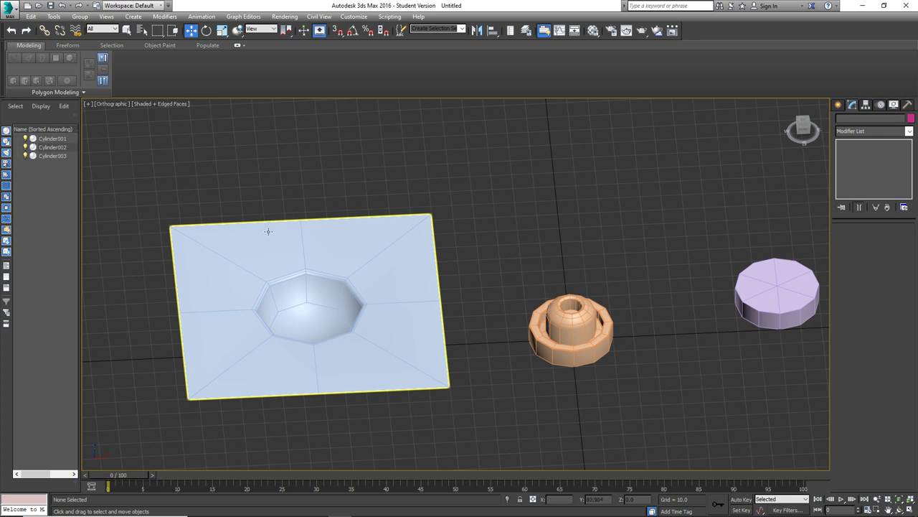
- Select the dented plate (Cylinder003) and orbit to look down on its recess with edges shown
{"action": "left_click", "coordinate": [307, 307]}
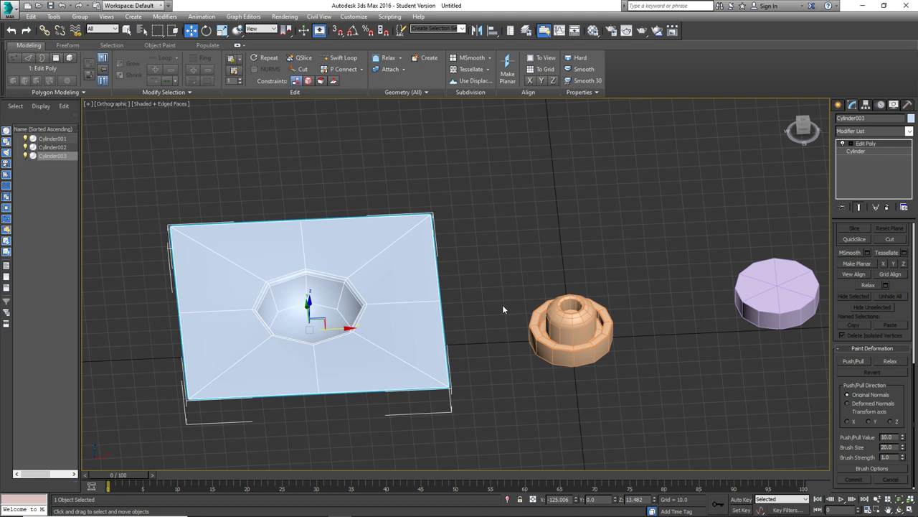
{"action": "scroll", "coordinate": [376, 294], "scroll_direction": "up", "scroll_amount": 3}
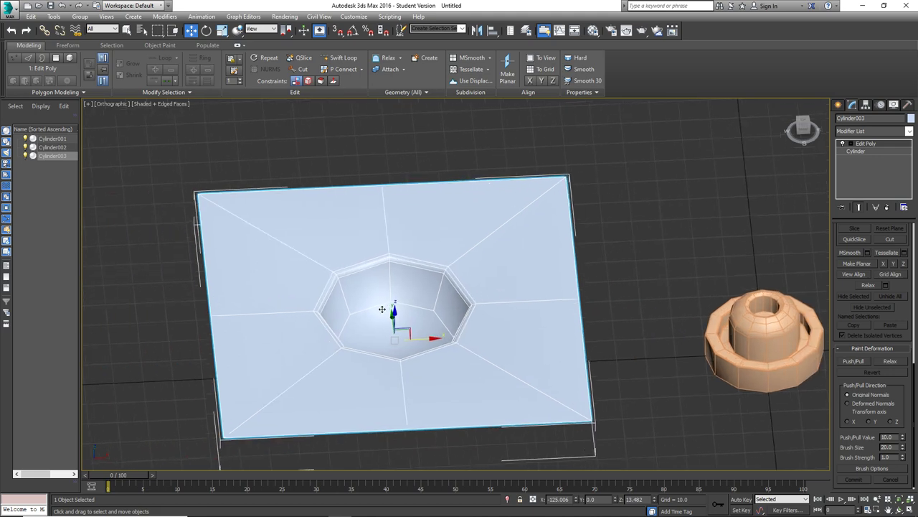
{"action": "key", "text": "F4"}
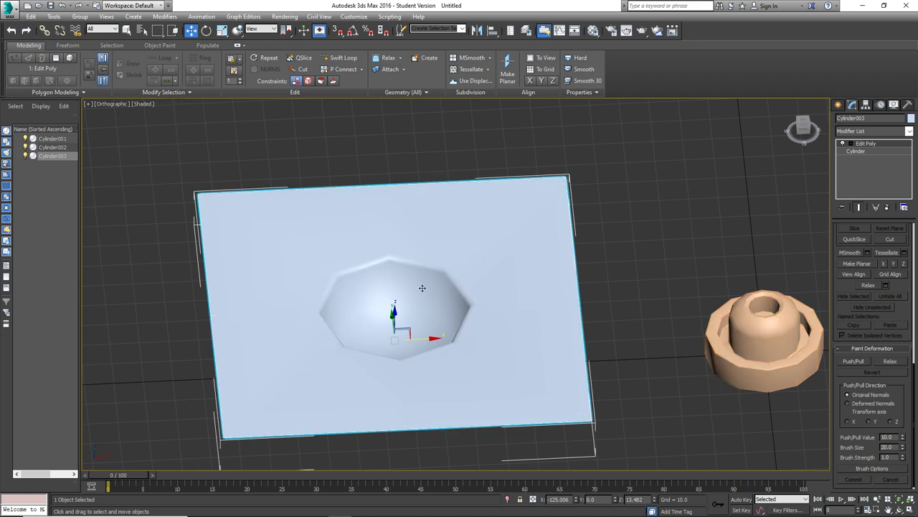
{"action": "mouse_move", "coordinate": [418, 288]}
{"action": "middle_mouse_down", "text": "alt"}
{"action": "mouse_move", "coordinate": [435, 309]}
{"action": "mouse_move", "coordinate": [443, 266]}
{"action": "mouse_move", "coordinate": [412, 286]}
{"action": "middle_mouse_up", "text": "alt"}
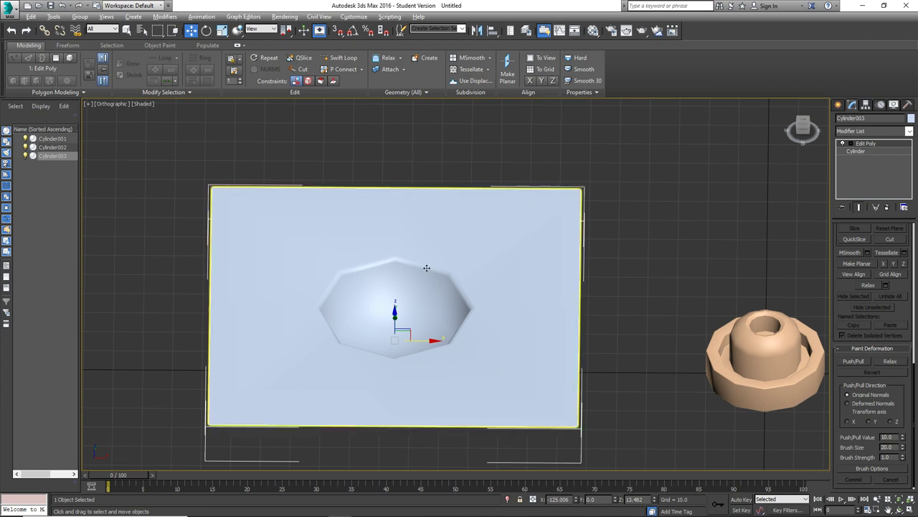
{"action": "mouse_move", "coordinate": [436, 275]}
{"action": "middle_mouse_down", "text": "alt"}
{"action": "mouse_move", "coordinate": [425, 307]}
{"action": "mouse_move", "coordinate": [436, 289]}
{"action": "middle_mouse_up", "text": "alt"}
{"action": "key", "text": "F4"}
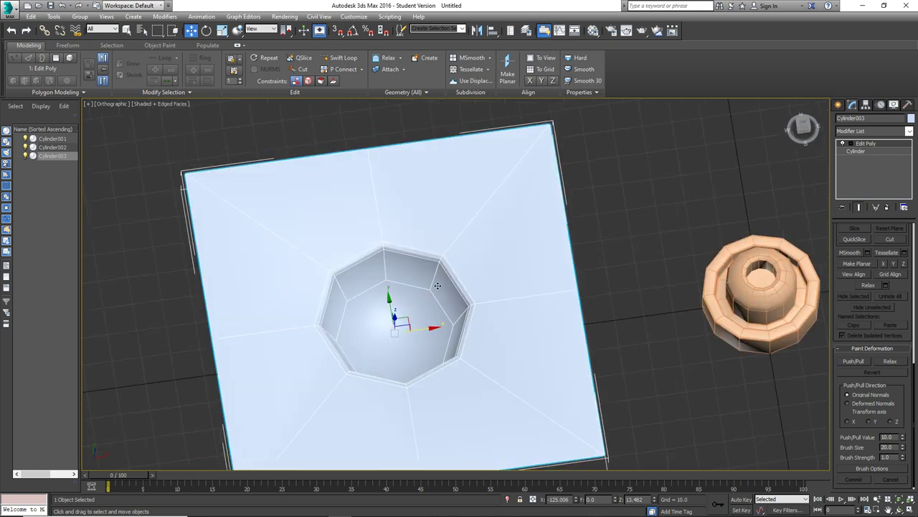
- Orbit and zoom around the plate to inspect its octagonal recess
{"action": "middle_click_drag", "start_coordinate": [482, 251], "coordinate": [470, 203], "text": "alt"}
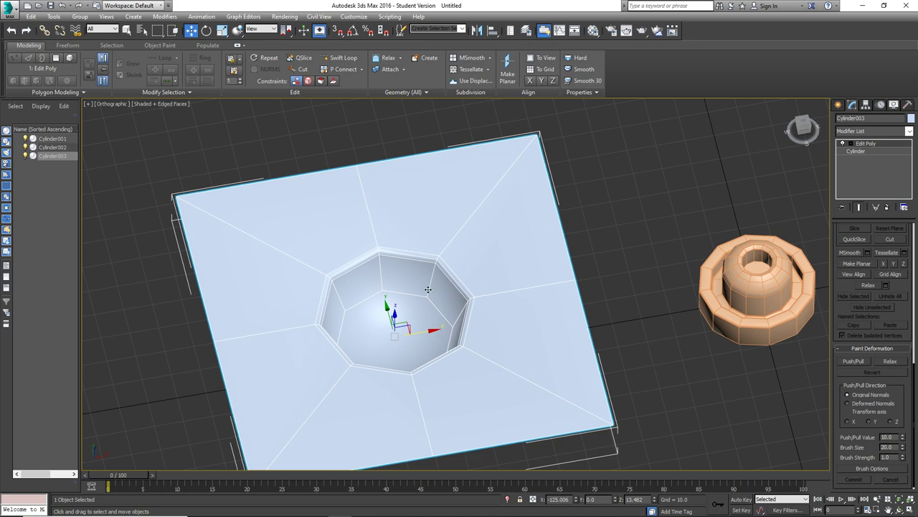
{"action": "scroll", "coordinate": [413, 243], "scroll_direction": "up", "scroll_amount": 2}
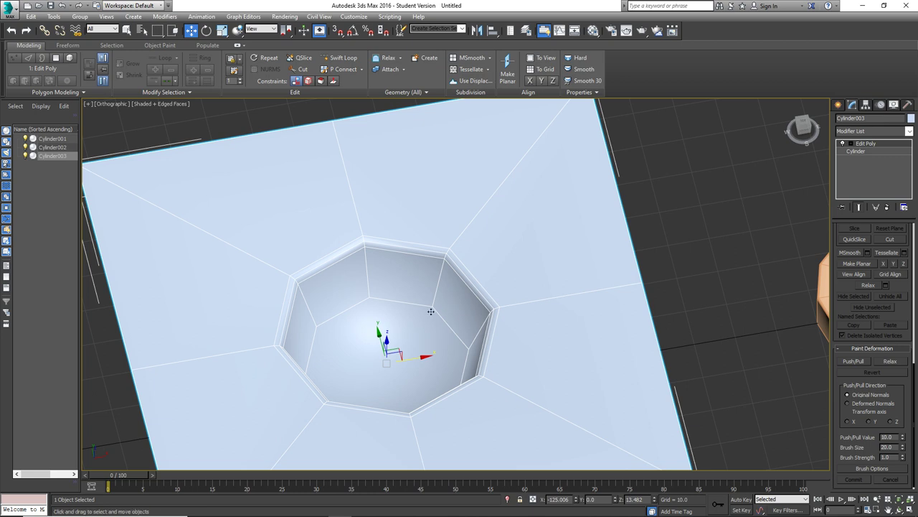
{"action": "middle_click_drag", "start_coordinate": [436, 297], "coordinate": [389, 287], "text": "alt"}
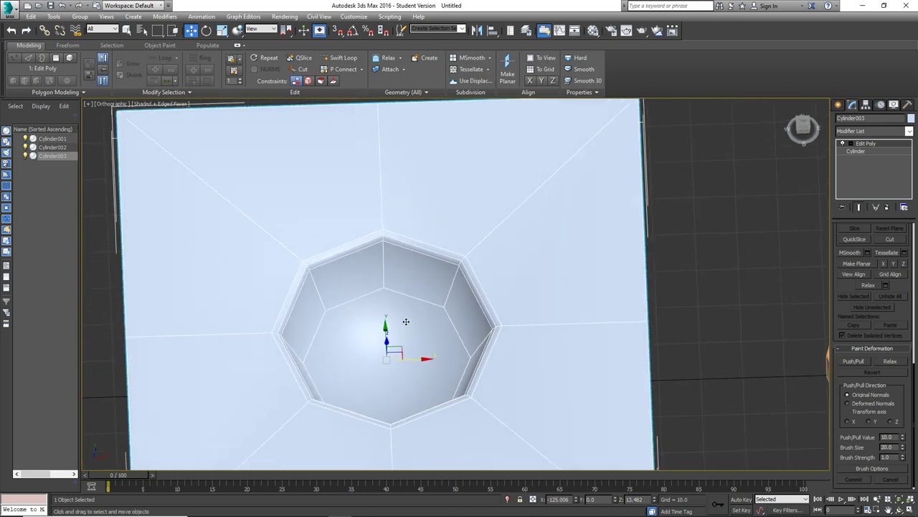
{"action": "middle_click_drag", "start_coordinate": [399, 252], "coordinate": [419, 215]}
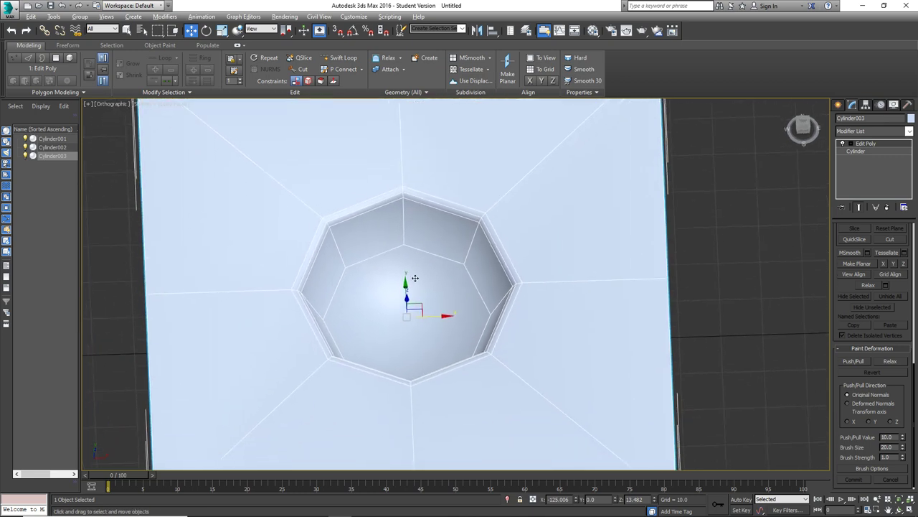
{"action": "middle_click_drag", "start_coordinate": [414, 278], "coordinate": [442, 264], "text": "alt"}
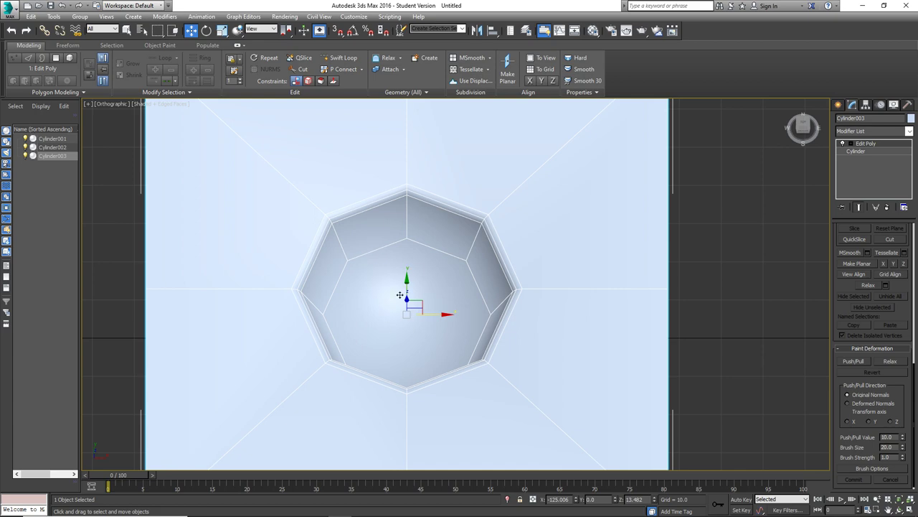
{"action": "middle_click_drag", "start_coordinate": [400, 295], "coordinate": [430, 284], "text": "alt"}
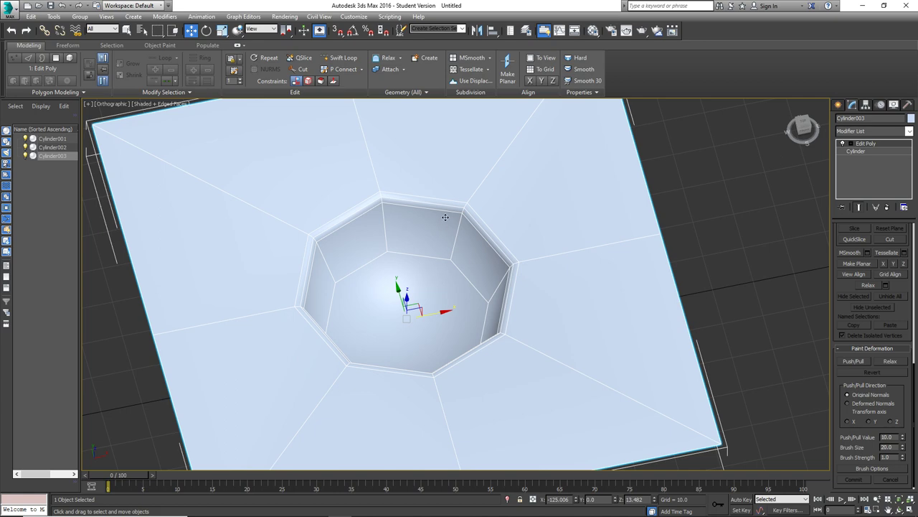
{"action": "scroll", "coordinate": [464, 233], "scroll_direction": "down", "scroll_amount": 10}
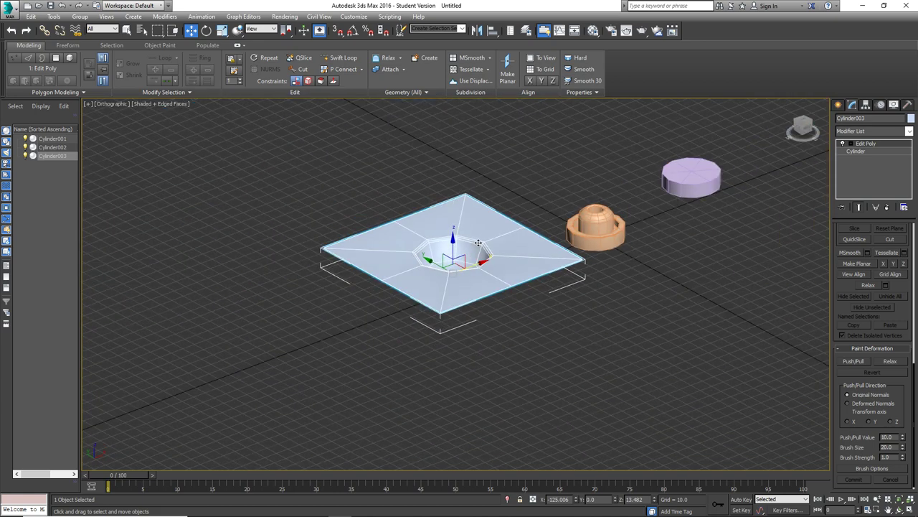
{"action": "scroll", "coordinate": [475, 249], "scroll_direction": "up", "scroll_amount": 2}
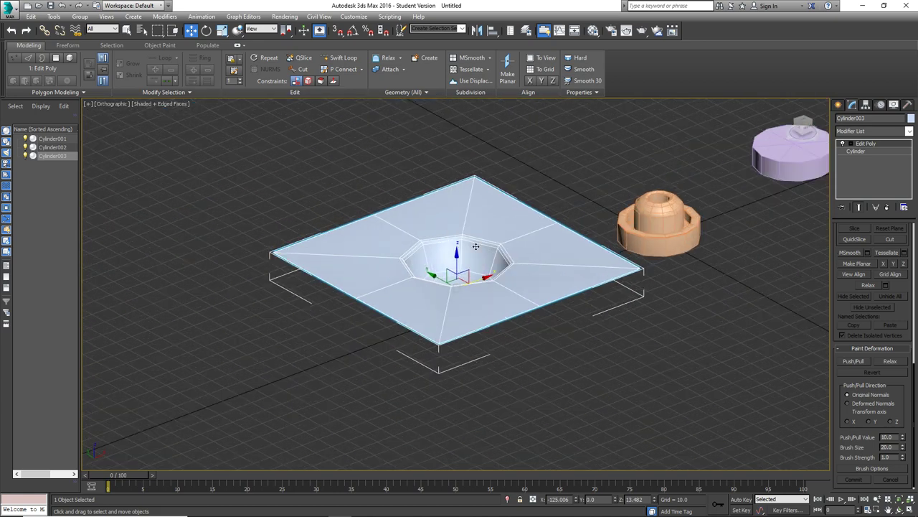
{"action": "scroll", "coordinate": [468, 260], "scroll_direction": "up", "scroll_amount": 1}
{"action": "middle_click_drag", "start_coordinate": [468, 260], "coordinate": [488, 169], "text": "alt"}
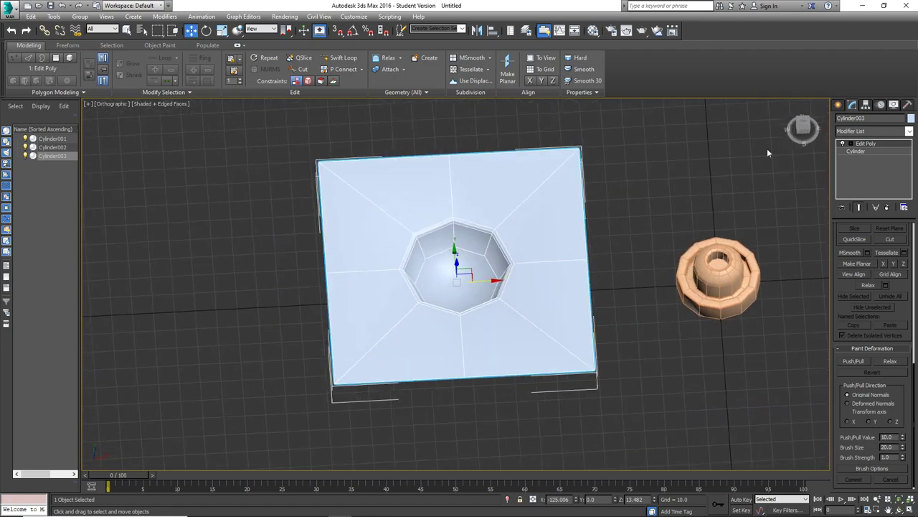
- Switch to the Top view and zoom extents so the plate fills the viewport
{"action": "left_click", "coordinate": [805, 125]}
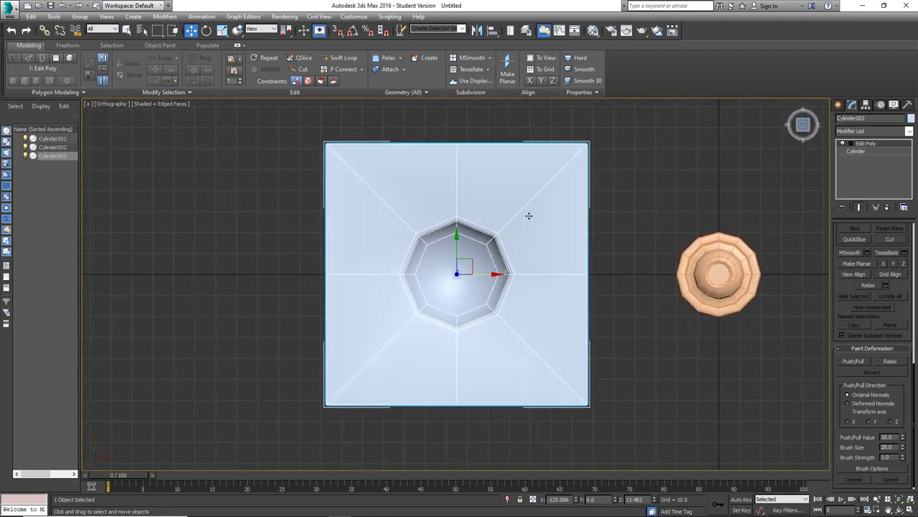
{"action": "key", "text": "z"}
{"action": "scroll", "coordinate": [877, 289], "scroll_direction": "up", "scroll_amount": 4}
{"action": "scroll", "coordinate": [877, 288], "scroll_direction": "up", "scroll_amount": 4}
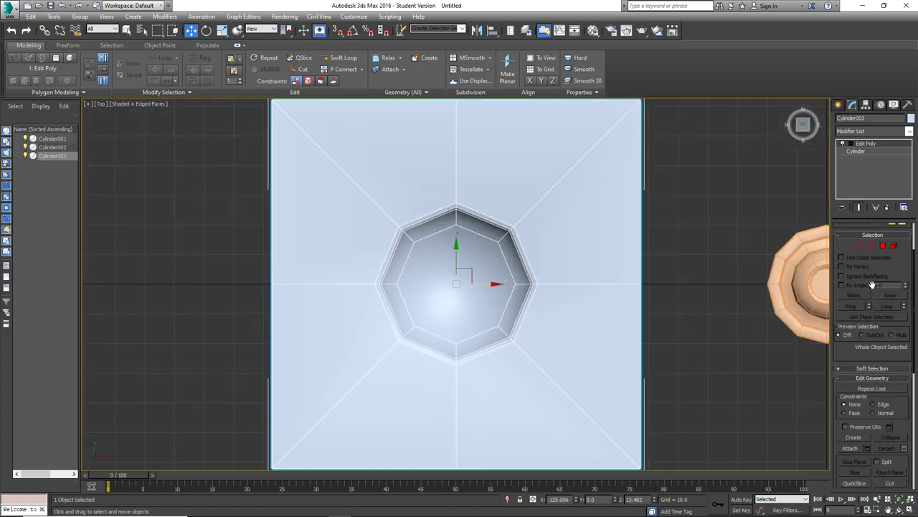
- Select the two edge loops around the recess rim (16 edges) and remove them
{"action": "left_click", "coordinate": [860, 302]}
{"action": "middle_click_drag", "start_coordinate": [530, 247], "coordinate": [467, 209], "text": "alt"}
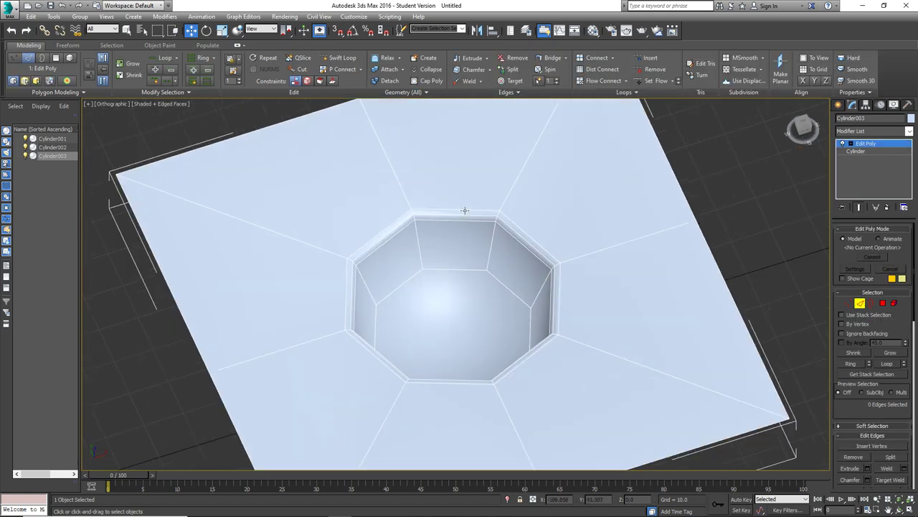
{"action": "scroll", "coordinate": [468, 215], "scroll_direction": "up", "scroll_amount": 3}
{"action": "left_click", "coordinate": [469, 225]}
{"action": "left_click", "coordinate": [473, 210], "text": "ctrl"}
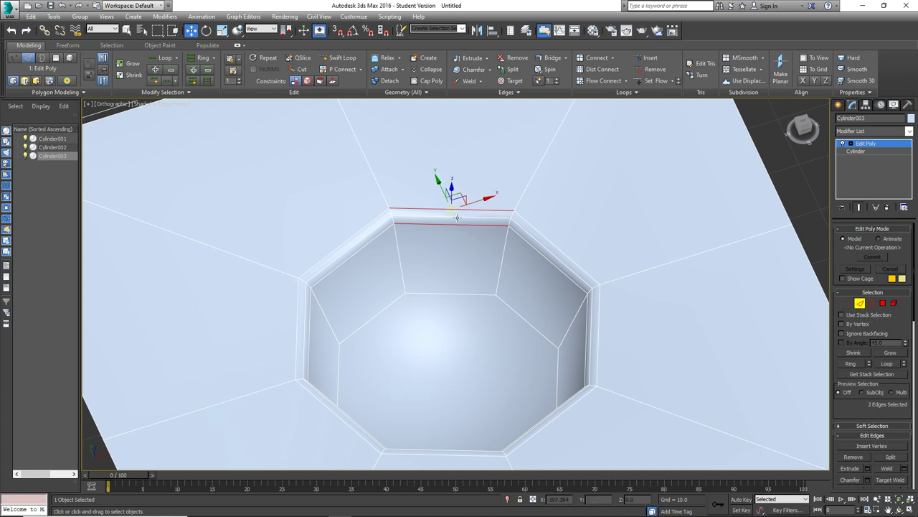
{"action": "left_click", "coordinate": [161, 57]}
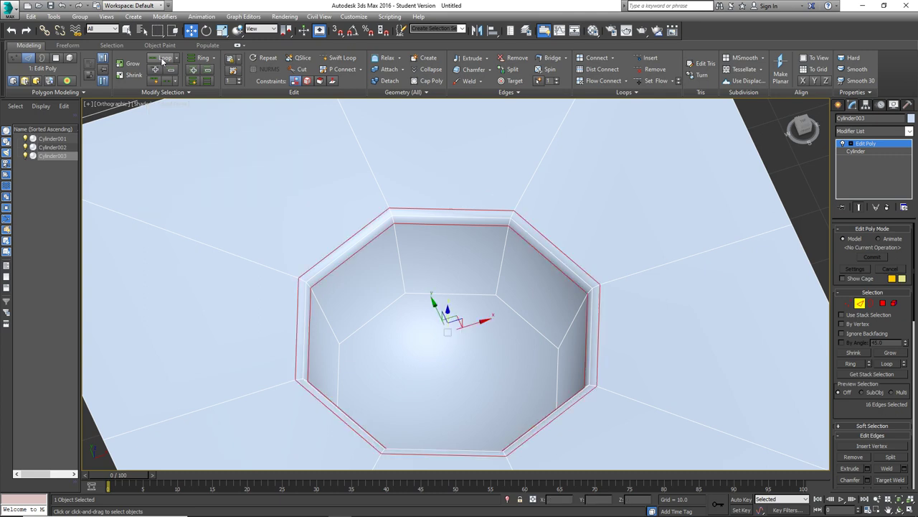
{"action": "middle_click_drag", "start_coordinate": [567, 294], "coordinate": [574, 237]}
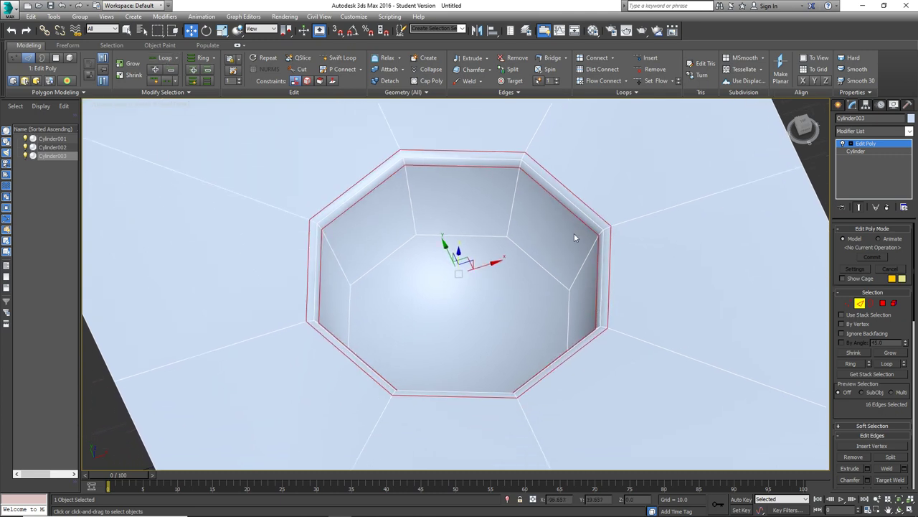
{"action": "key", "text": "BackSpace"}
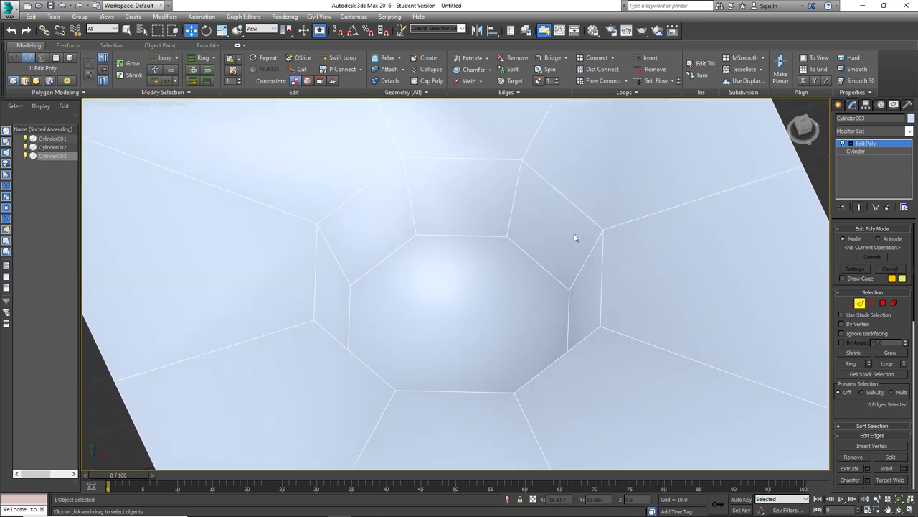
{"action": "scroll", "coordinate": [574, 233], "scroll_direction": "down", "scroll_amount": 10}
{"action": "mouse_move", "coordinate": [574, 233]}
{"action": "middle_mouse_down", "text": "alt"}
{"action": "mouse_move", "coordinate": [566, 215]}
{"action": "mouse_move", "coordinate": [553, 272]}
{"action": "mouse_move", "coordinate": [600, 259]}
{"action": "mouse_move", "coordinate": [629, 207]}
{"action": "mouse_move", "coordinate": [559, 254]}
{"action": "mouse_move", "coordinate": [550, 215]}
{"action": "middle_mouse_up", "text": "alt"}
{"action": "key", "text": "F4"}
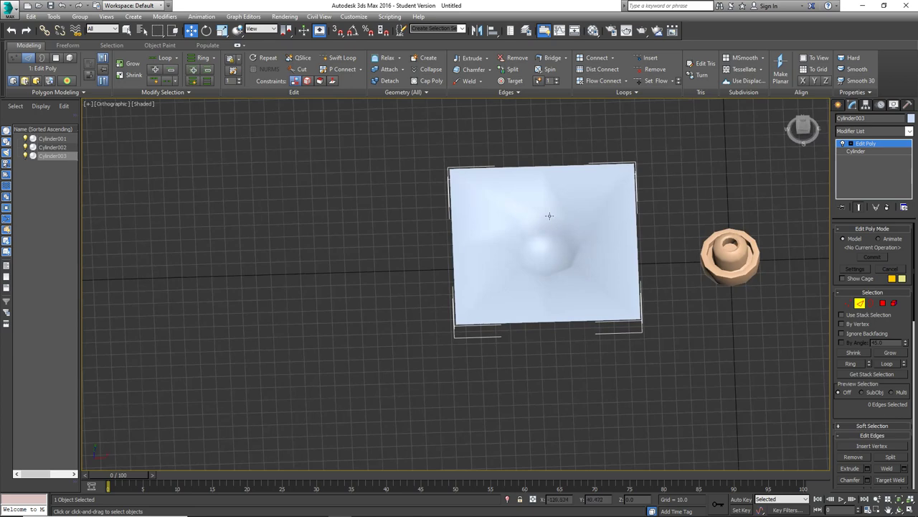
- Select the loop of eight recess wall polygons and move them from smoothing group 1 to 2
{"action": "scroll", "coordinate": [550, 215], "scroll_direction": "up", "scroll_amount": 5}
{"action": "left_click", "coordinate": [883, 303]}
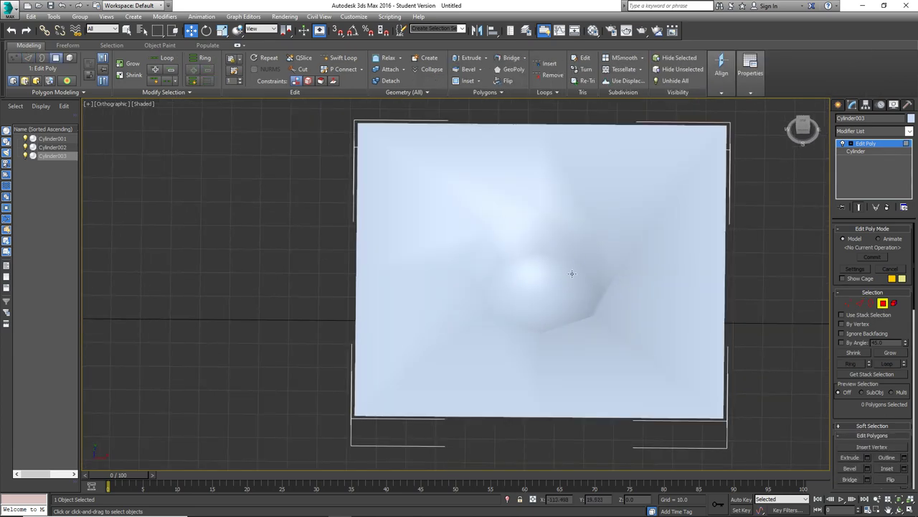
{"action": "left_click", "coordinate": [565, 267]}
{"action": "left_click", "coordinate": [555, 249]}
{"action": "left_click", "coordinate": [531, 244], "text": "ctrl"}
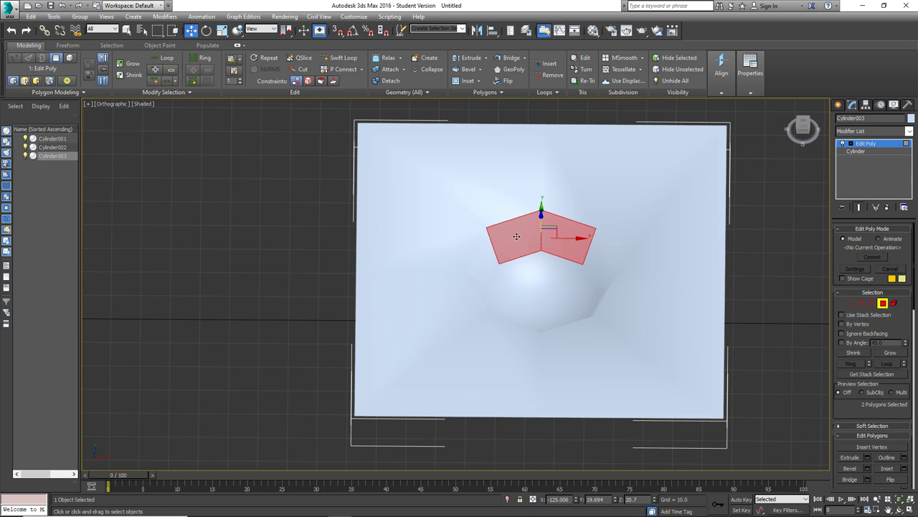
{"action": "left_click", "coordinate": [165, 58]}
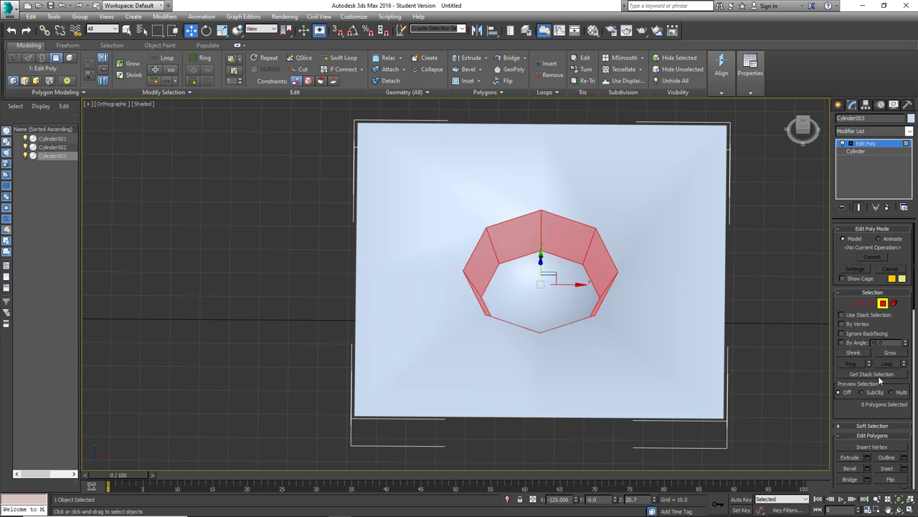
{"action": "scroll", "coordinate": [880, 381], "scroll_direction": "down", "scroll_amount": 15}
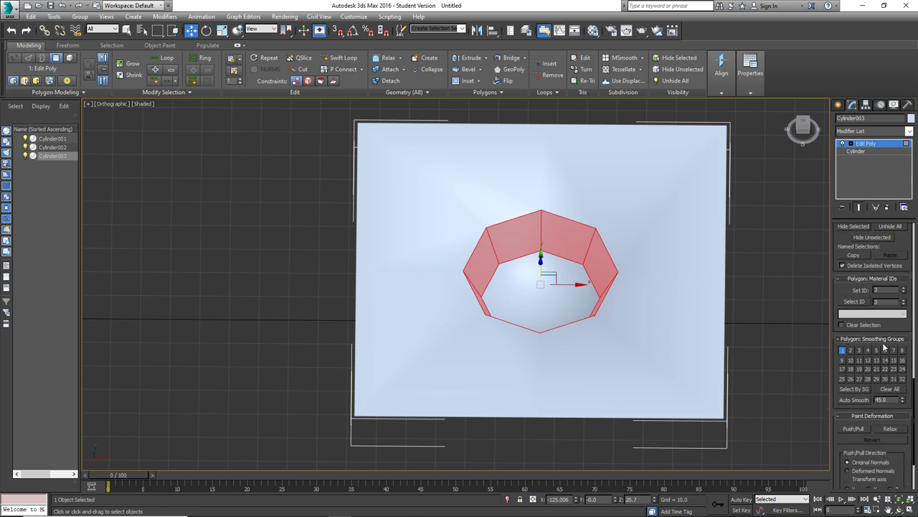
{"action": "left_click", "coordinate": [851, 351]}
{"action": "left_click", "coordinate": [843, 351]}
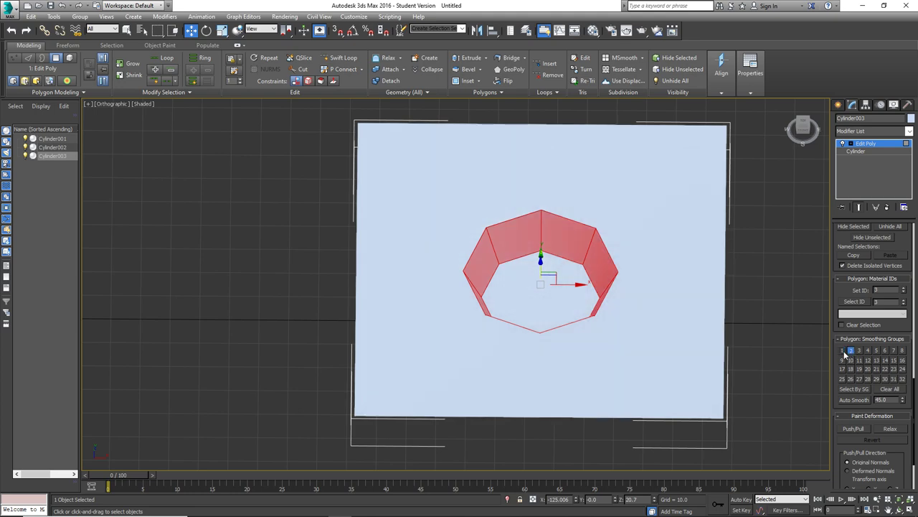
- Clear the polygon selection and orbit around the ring to inspect the recess walls' shading
{"action": "left_click", "coordinate": [768, 320]}
{"action": "middle_click_drag", "start_coordinate": [676, 294], "coordinate": [695, 270], "text": "alt"}
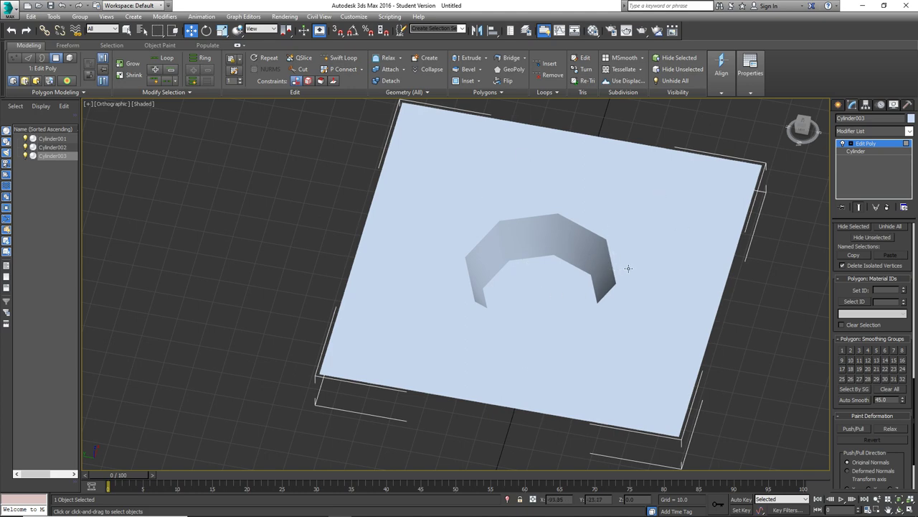
{"action": "middle_click_drag", "start_coordinate": [628, 268], "coordinate": [558, 272], "text": "alt"}
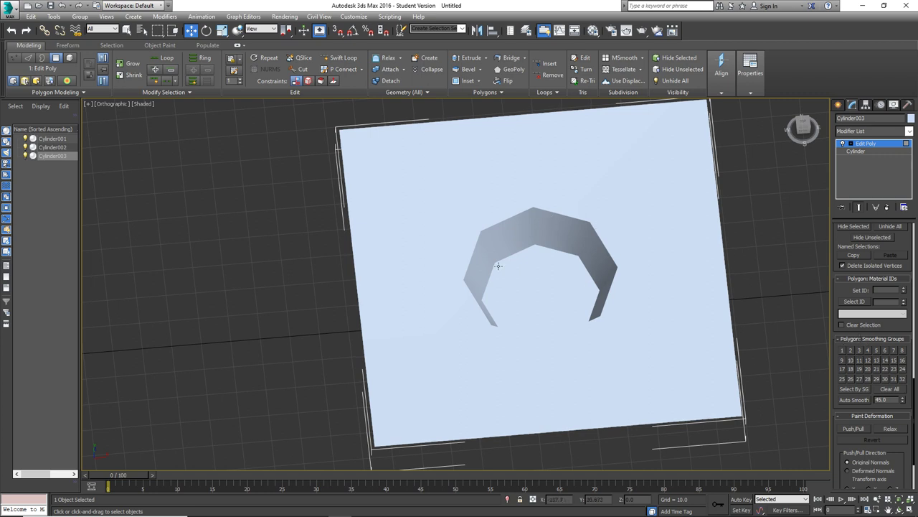
{"action": "middle_click_drag", "start_coordinate": [613, 242], "coordinate": [564, 233], "text": "alt"}
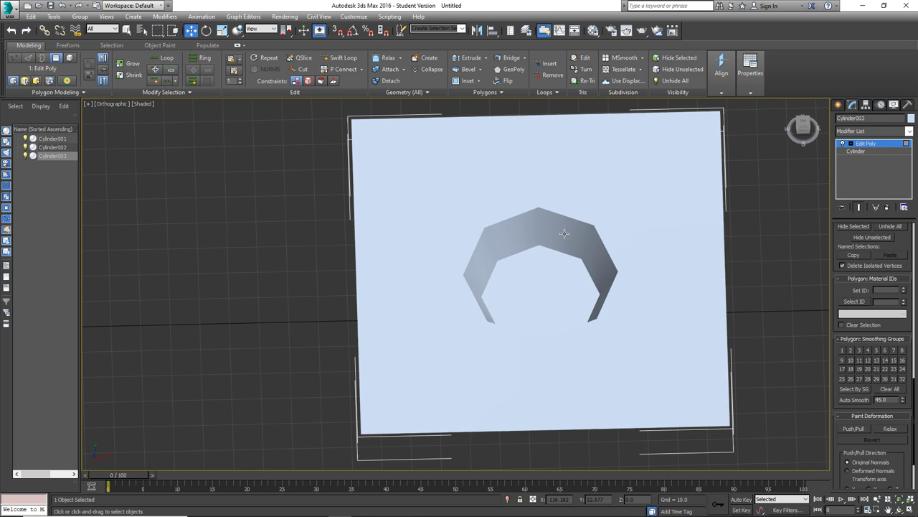
{"action": "middle_click_drag", "start_coordinate": [589, 237], "coordinate": [552, 235], "text": "alt"}
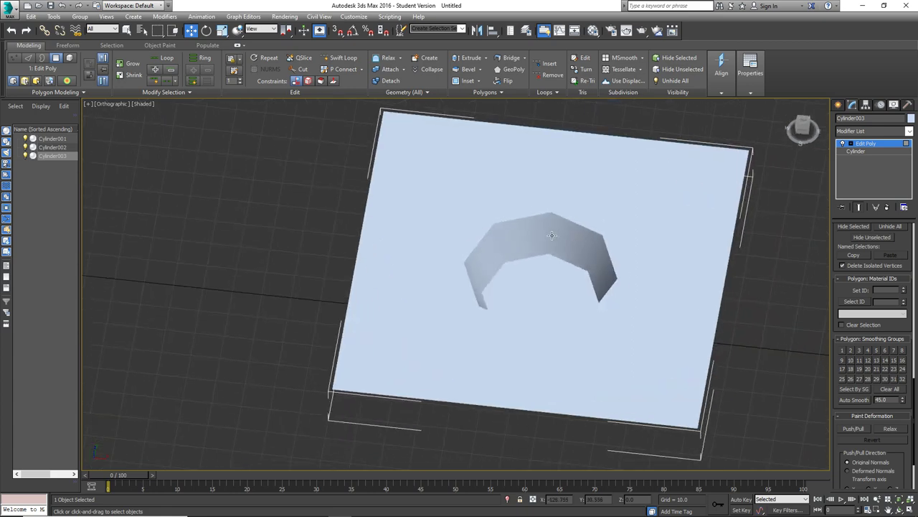
{"action": "middle_click_drag", "start_coordinate": [553, 233], "coordinate": [502, 186], "text": "alt"}
{"action": "scroll", "coordinate": [577, 223], "scroll_direction": "up", "scroll_amount": 2}
{"action": "scroll", "coordinate": [492, 201], "scroll_direction": "up", "scroll_amount": 5}
{"action": "scroll", "coordinate": [488, 178], "scroll_direction": "down", "scroll_amount": 2}
{"action": "scroll", "coordinate": [488, 179], "scroll_direction": "down", "scroll_amount": 6}
{"action": "scroll", "coordinate": [504, 186], "scroll_direction": "up", "scroll_amount": 4}
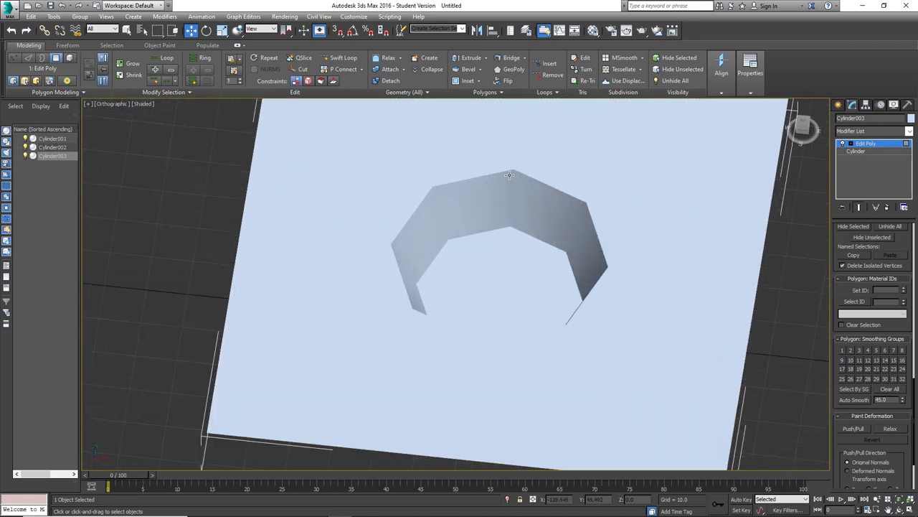
{"action": "scroll", "coordinate": [504, 183], "scroll_direction": "up", "scroll_amount": 3}
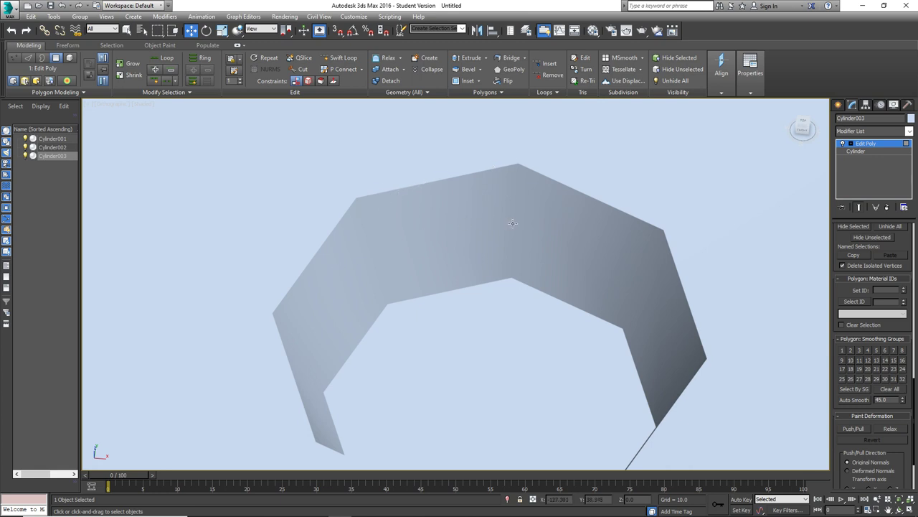
{"action": "scroll", "coordinate": [512, 224], "scroll_direction": "down", "scroll_amount": 1}
{"action": "scroll", "coordinate": [623, 235], "scroll_direction": "down", "scroll_amount": 6}
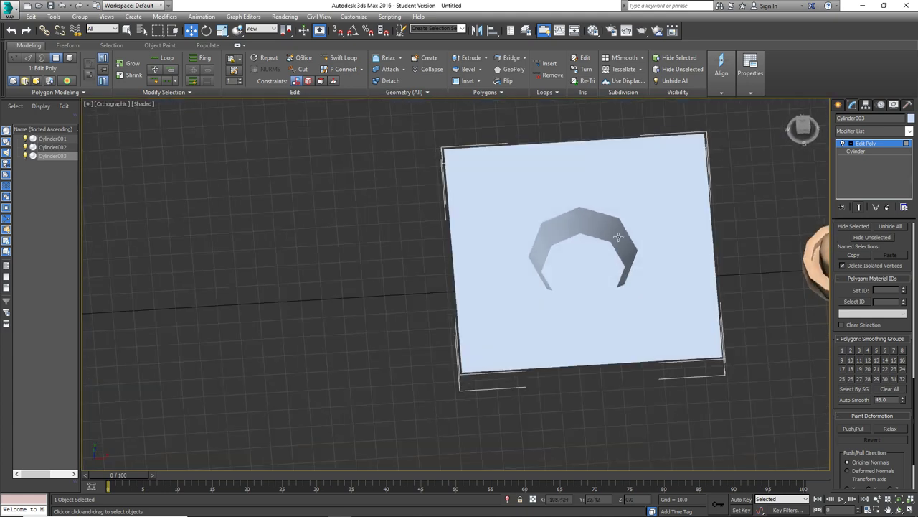
{"action": "scroll", "coordinate": [619, 237], "scroll_direction": "up", "scroll_amount": 6}
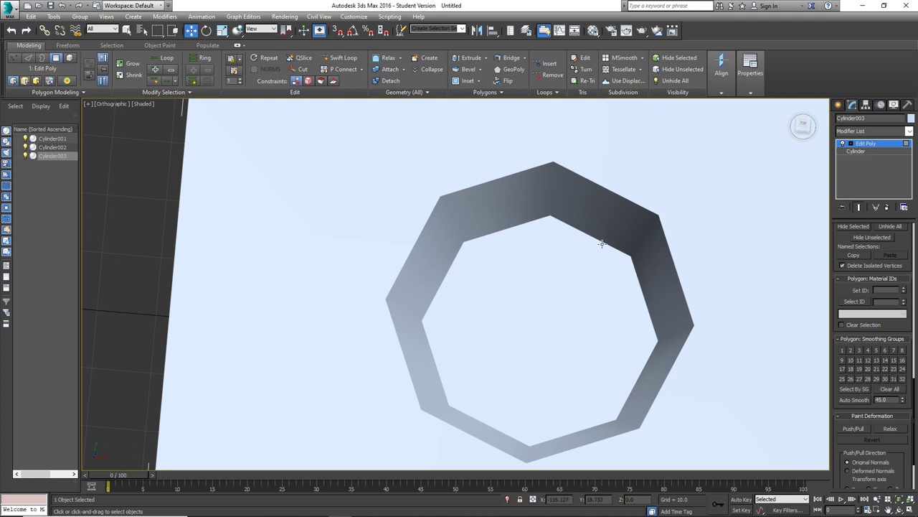
{"action": "middle_click_drag", "start_coordinate": [607, 234], "coordinate": [617, 205], "text": "alt"}
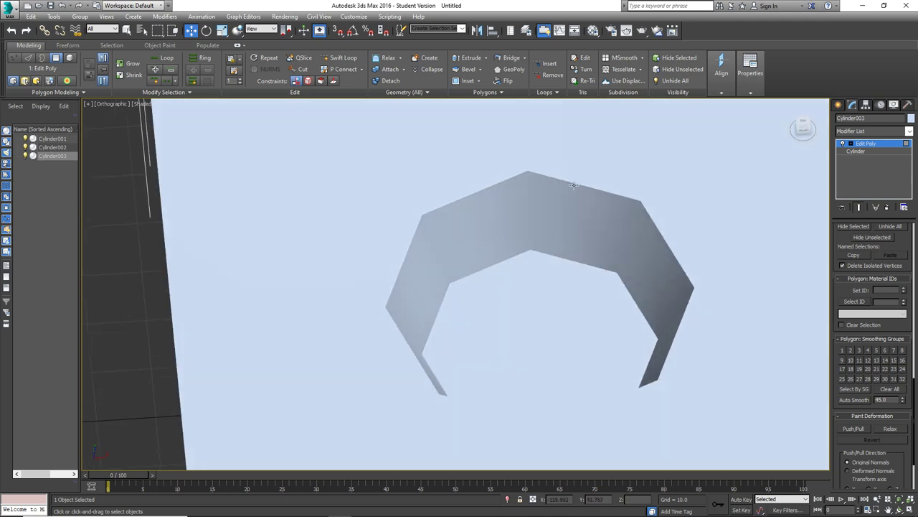
{"action": "scroll", "coordinate": [871, 320], "scroll_direction": "up", "scroll_amount": 10}
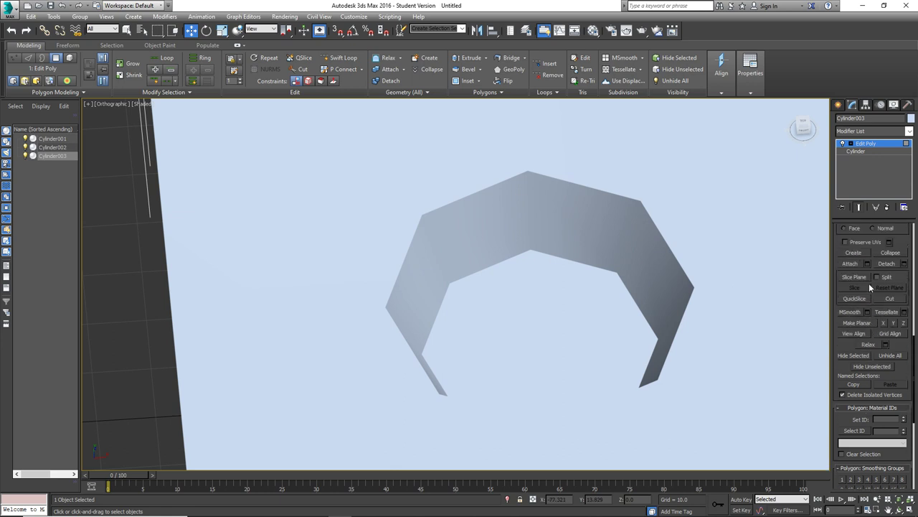
{"action": "scroll", "coordinate": [875, 288], "scroll_direction": "up", "scroll_amount": 5}
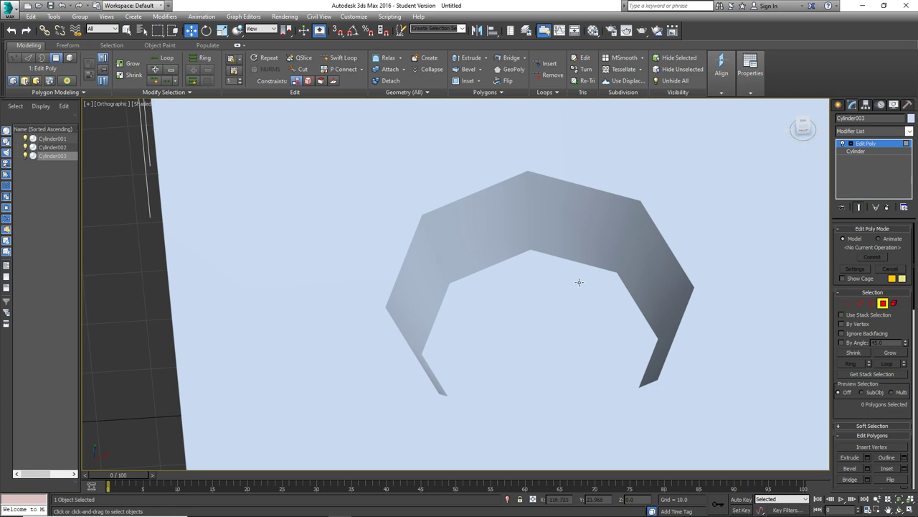
{"action": "middle_click_drag", "start_coordinate": [579, 282], "coordinate": [551, 256], "text": "alt"}
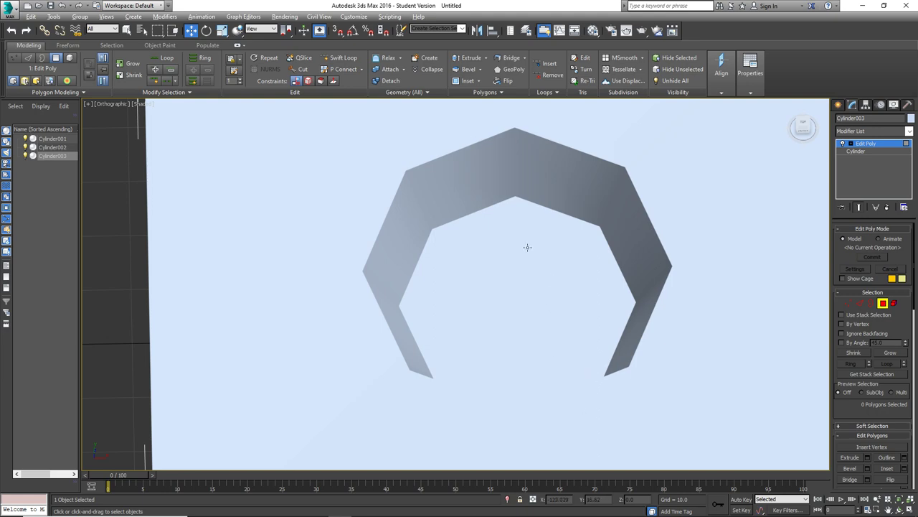
{"action": "scroll", "coordinate": [527, 248], "scroll_direction": "down", "scroll_amount": 8}
{"action": "middle_click_drag", "start_coordinate": [527, 247], "coordinate": [497, 285], "text": "alt"}
{"action": "scroll", "coordinate": [516, 289], "scroll_direction": "up", "scroll_amount": 6}
- Turn on Edged Faces with F4 and snap to the Top view of the plate
{"action": "key", "text": "F4"}
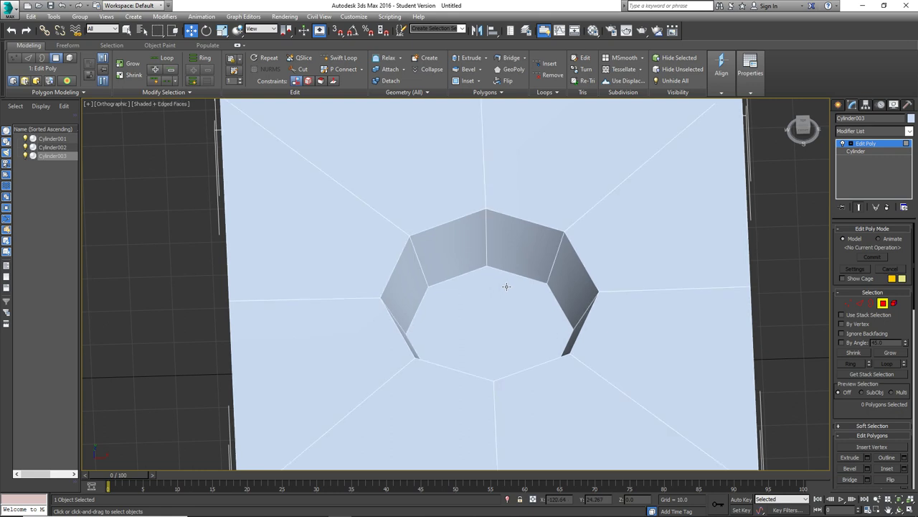
{"action": "scroll", "coordinate": [605, 170], "scroll_direction": "down", "scroll_amount": 3}
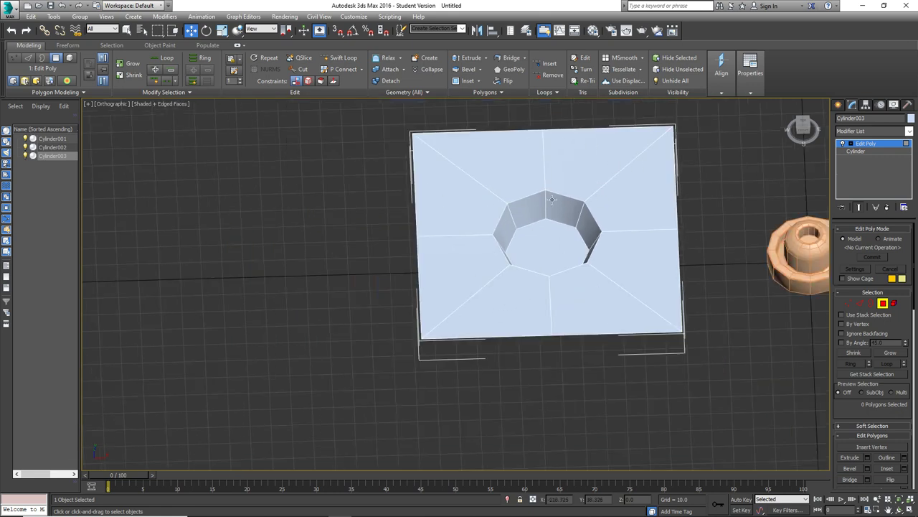
{"action": "scroll", "coordinate": [548, 207], "scroll_direction": "up", "scroll_amount": 2}
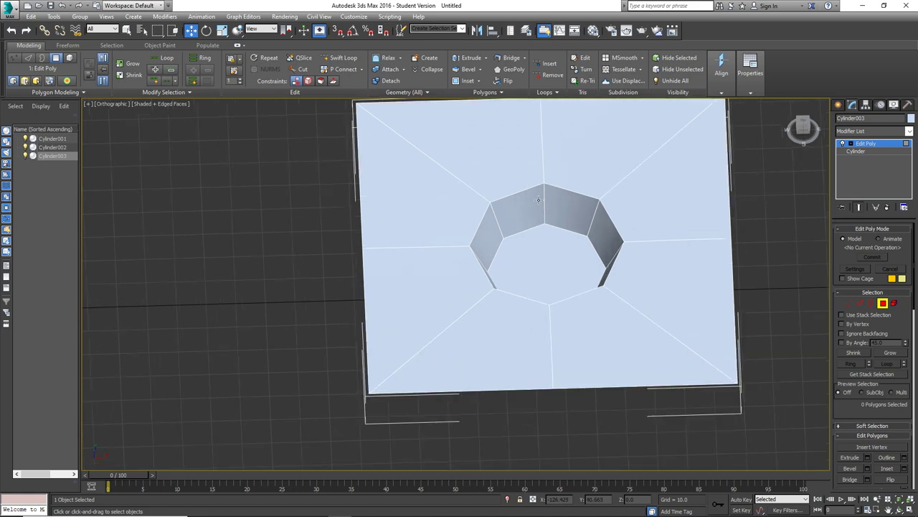
{"action": "middle_click_drag", "start_coordinate": [597, 254], "coordinate": [610, 262], "text": "alt"}
{"action": "middle_click_drag", "start_coordinate": [523, 222], "coordinate": [546, 277], "text": "alt"}
{"action": "key", "text": "t"}
{"action": "scroll", "coordinate": [559, 215], "scroll_direction": "up", "scroll_amount": 3}
{"action": "scroll", "coordinate": [559, 254], "scroll_direction": "up", "scroll_amount": 4}
{"action": "scroll", "coordinate": [561, 263], "scroll_direction": "down", "scroll_amount": 4}
{"action": "scroll", "coordinate": [544, 276], "scroll_direction": "up", "scroll_amount": 2}
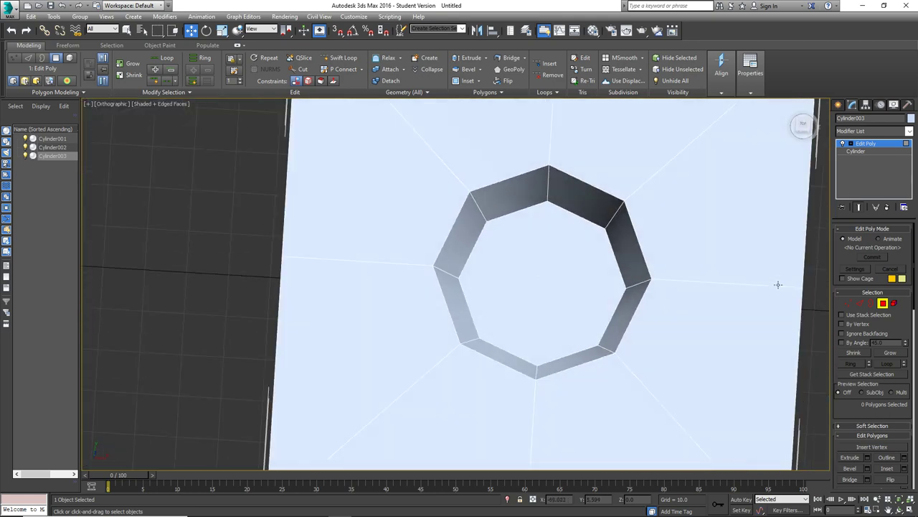
- At Vertex level, use Cut to add two edges across the octagon between opposite inner vertices
{"action": "left_click", "coordinate": [848, 304]}
{"action": "left_click", "coordinate": [583, 192]}
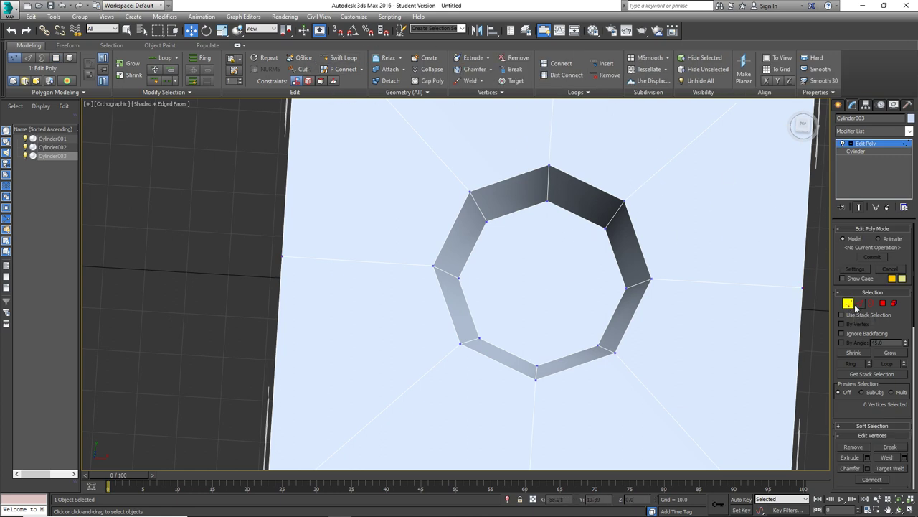
{"action": "left_click", "coordinate": [299, 70]}
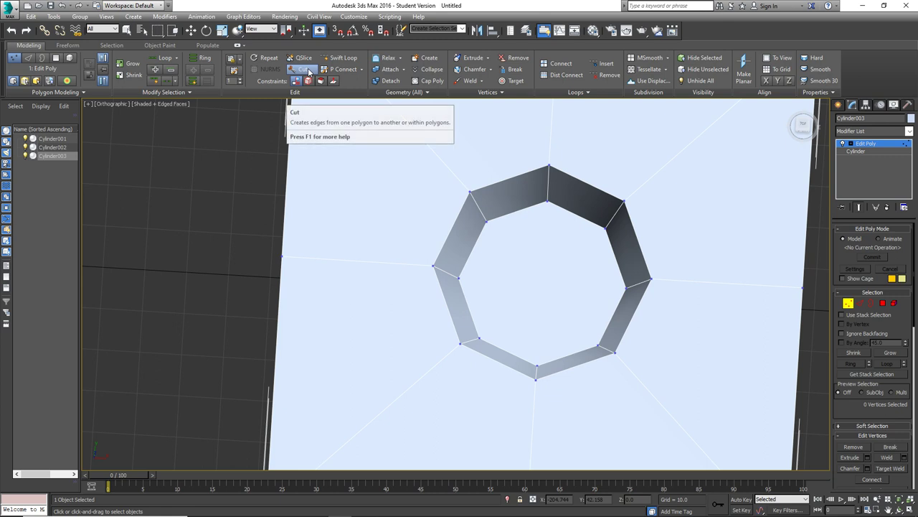
{"action": "middle_click_drag", "start_coordinate": [570, 242], "coordinate": [524, 205], "text": "alt"}
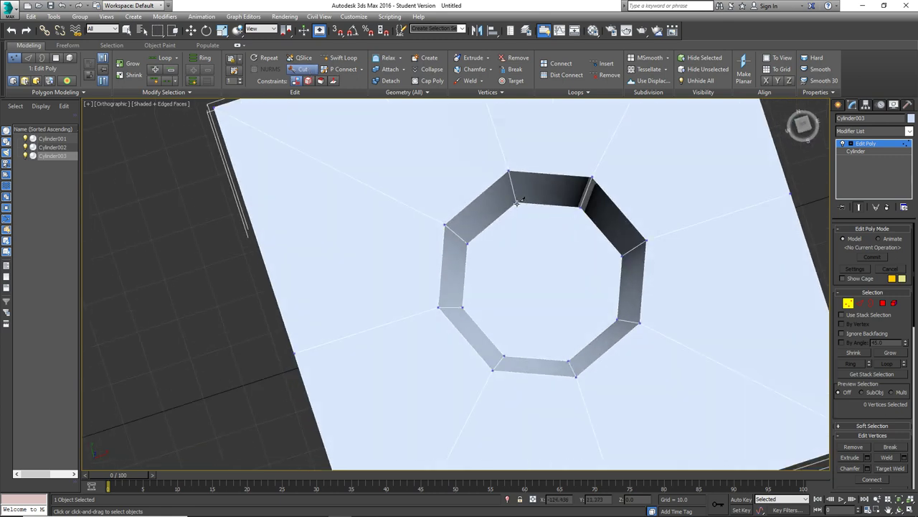
{"action": "left_click", "coordinate": [516, 203]}
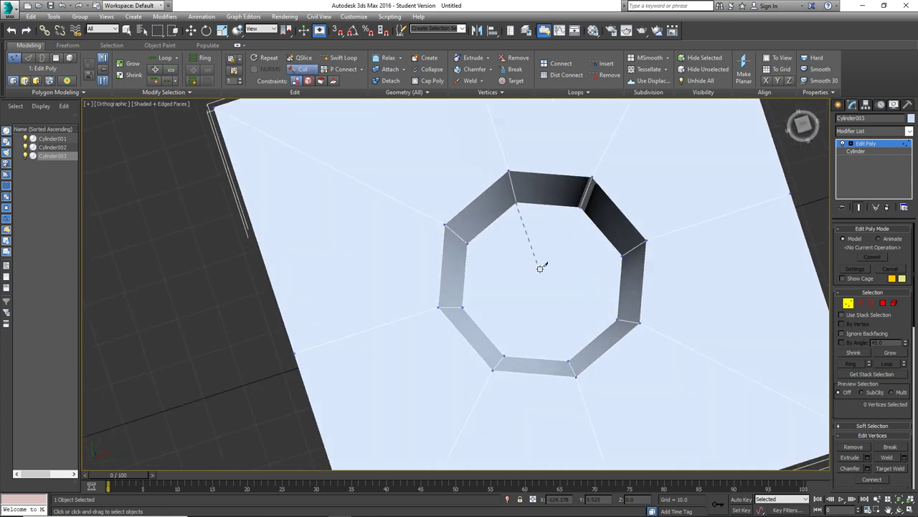
{"action": "left_click", "coordinate": [569, 358]}
{"action": "right_click", "coordinate": [559, 277]}
{"action": "left_click", "coordinate": [623, 254]}
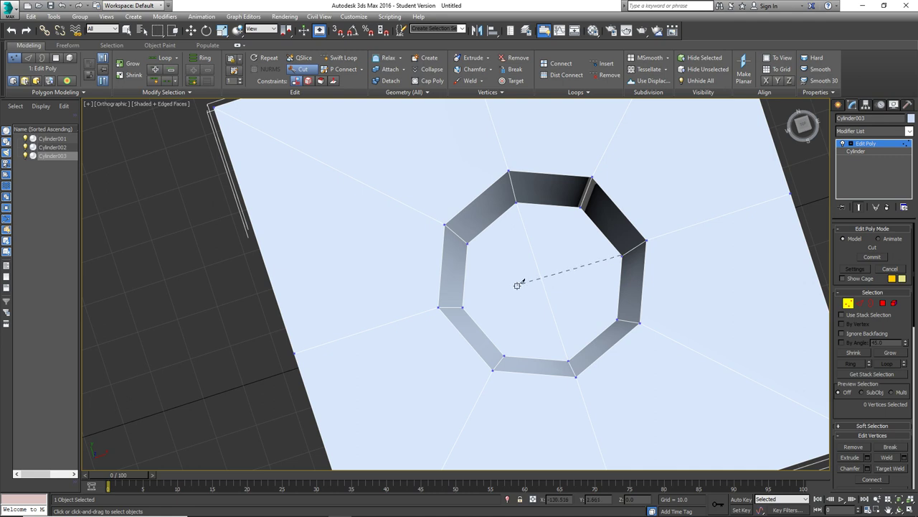
{"action": "left_click", "coordinate": [463, 306]}
- Cut another edge from the top-right inner vertex through the hole's centre
{"action": "mouse_move", "coordinate": [574, 256]}
{"action": "middle_mouse_down", "text": "alt"}
{"action": "mouse_move", "coordinate": [560, 249]}
{"action": "mouse_move", "coordinate": [584, 242]}
{"action": "mouse_move", "coordinate": [589, 257]}
{"action": "middle_mouse_up", "text": "alt"}
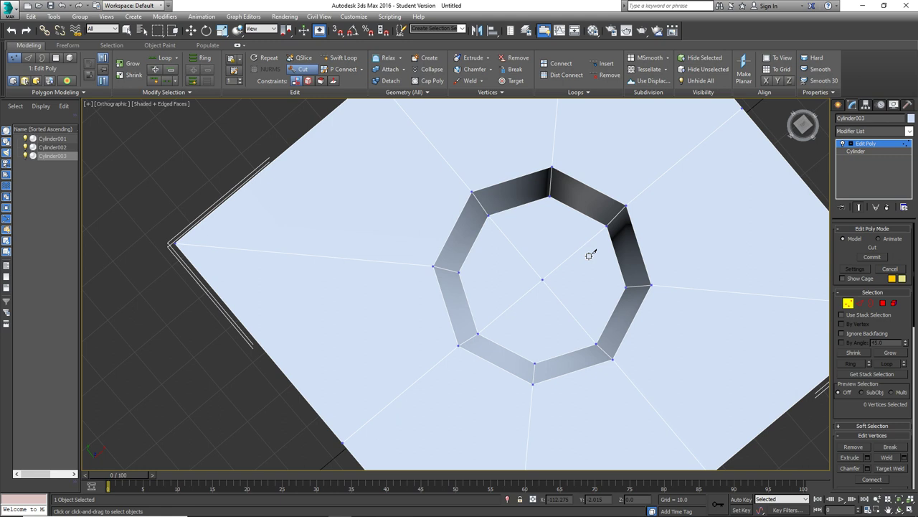
{"action": "mouse_move", "coordinate": [550, 248]}
{"action": "middle_mouse_down", "text": "alt"}
{"action": "mouse_move", "coordinate": [550, 234]}
{"action": "mouse_move", "coordinate": [540, 245]}
{"action": "middle_mouse_up", "text": "alt"}
{"action": "scroll", "coordinate": [551, 235], "scroll_direction": "up", "scroll_amount": 3}
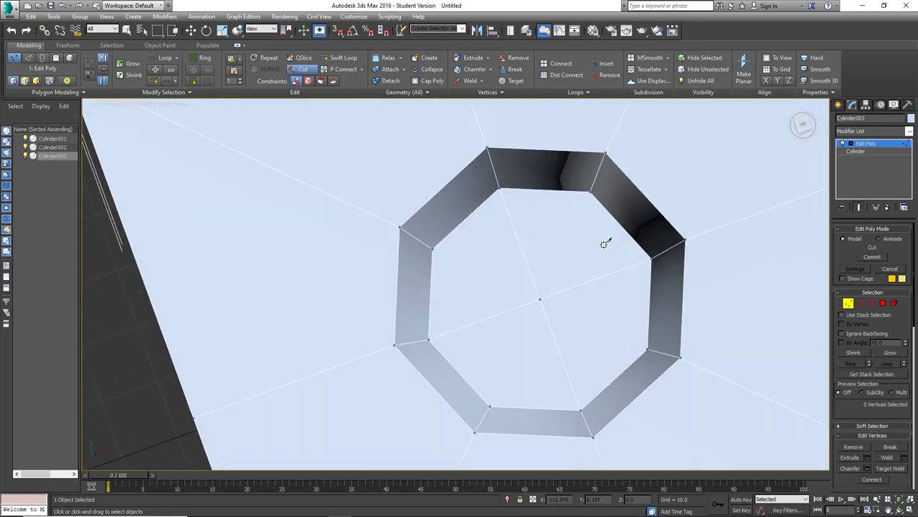
{"action": "left_click", "coordinate": [590, 190]}
{"action": "left_click", "coordinate": [490, 406]}
{"action": "scroll", "coordinate": [540, 268], "scroll_direction": "down", "scroll_amount": 6}
{"action": "middle_click_drag", "start_coordinate": [549, 266], "coordinate": [560, 246], "text": "alt"}
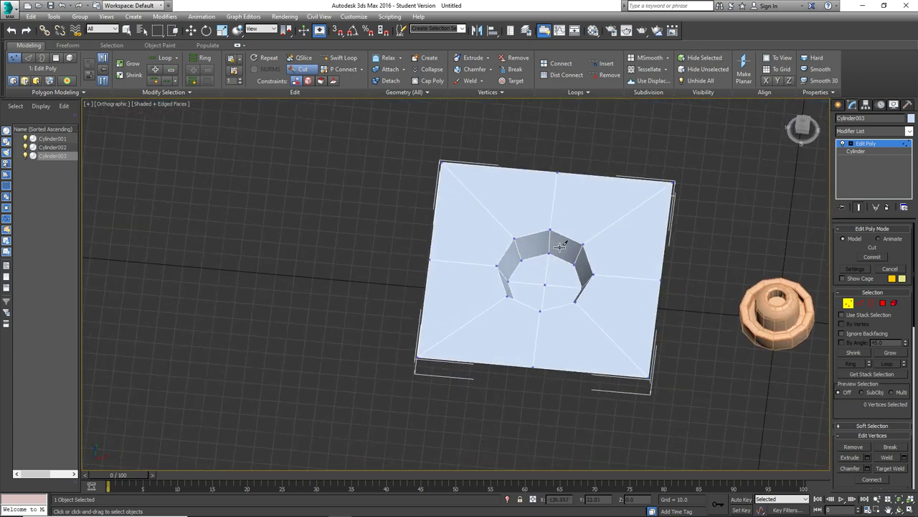
{"action": "scroll", "coordinate": [560, 246], "scroll_direction": "up", "scroll_amount": 2}
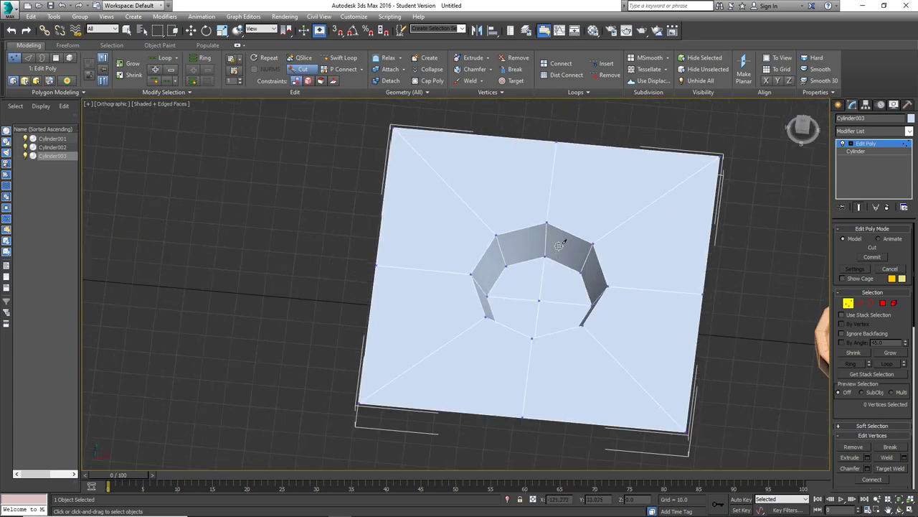
- At Edge level, exit the Cut tool and clear the edge selection
{"action": "left_click", "coordinate": [859, 303]}
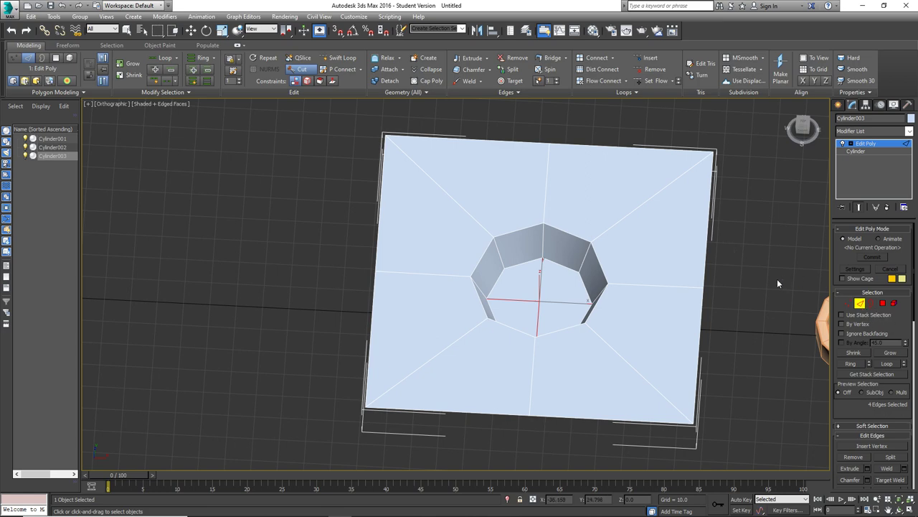
{"action": "middle_click_drag", "start_coordinate": [547, 303], "coordinate": [523, 294], "text": "alt"}
{"action": "scroll", "coordinate": [523, 293], "scroll_direction": "up", "scroll_amount": 3}
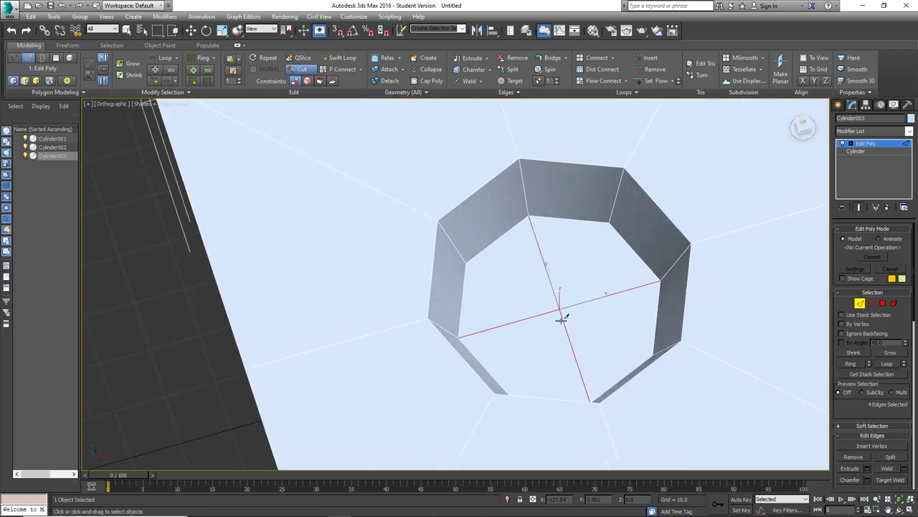
{"action": "key", "text": "w"}
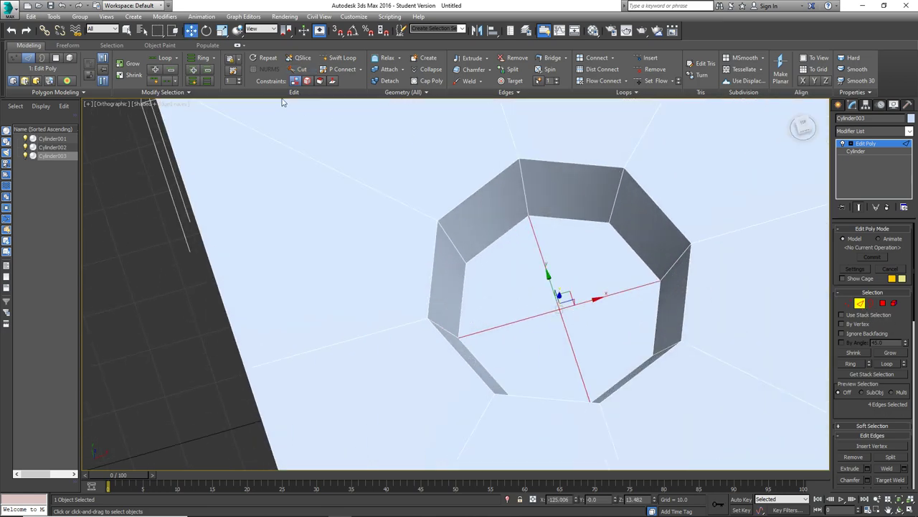
{"action": "left_click", "coordinate": [294, 68]}
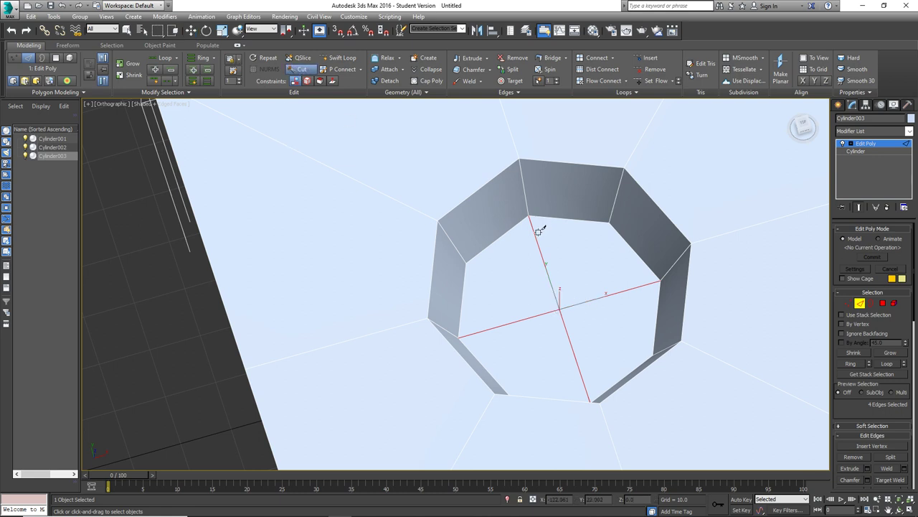
{"action": "right_click", "coordinate": [588, 259]}
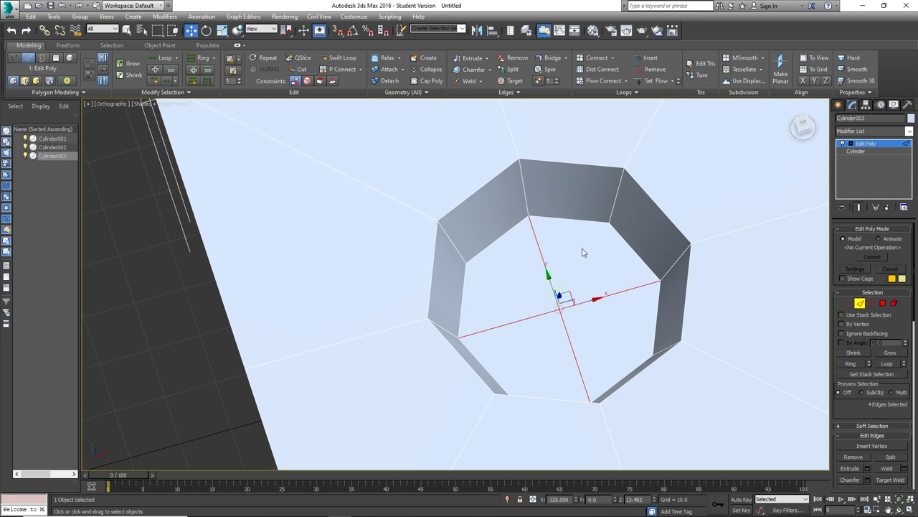
{"action": "left_click", "coordinate": [586, 253]}
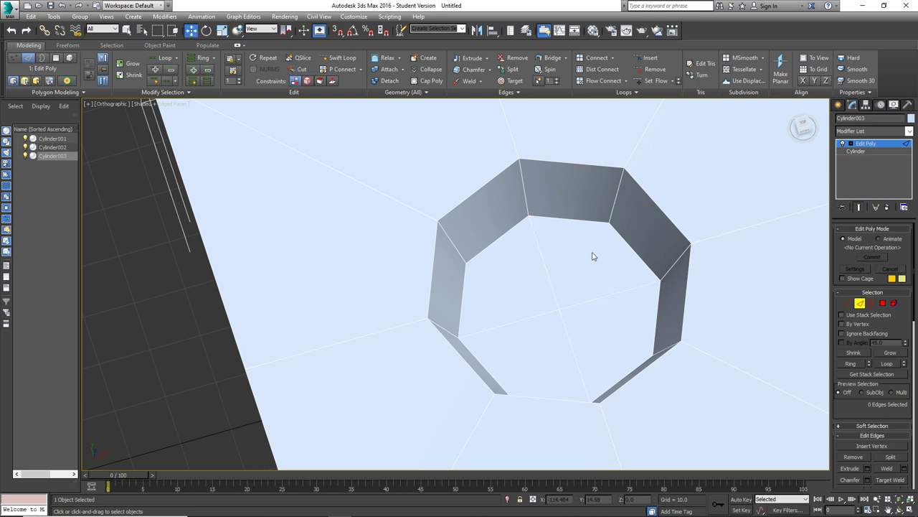
- Select the single top edge on the octagonal hole's rim
{"action": "mouse_move", "coordinate": [593, 258]}
{"action": "middle_mouse_down", "text": "alt"}
{"action": "mouse_move", "coordinate": [578, 247]}
{"action": "mouse_move", "coordinate": [576, 254]}
{"action": "middle_mouse_up", "text": "alt"}
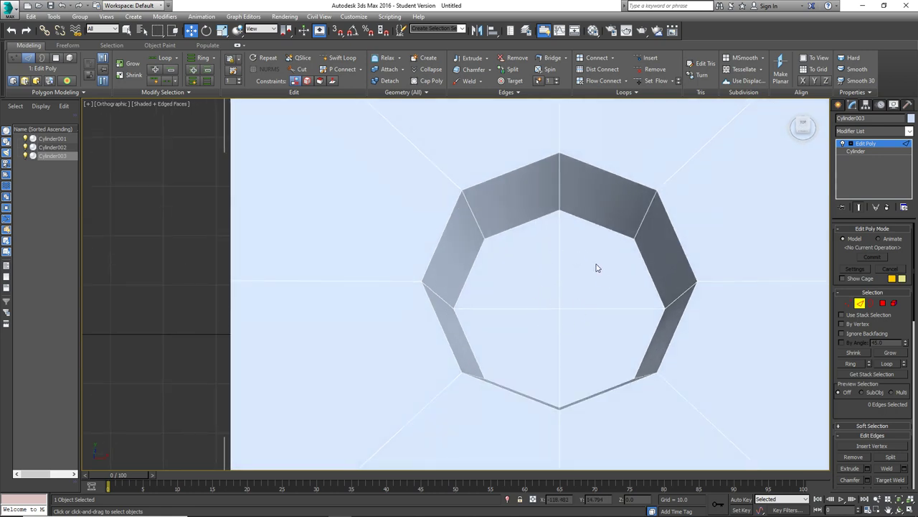
{"action": "left_click", "coordinate": [558, 297]}
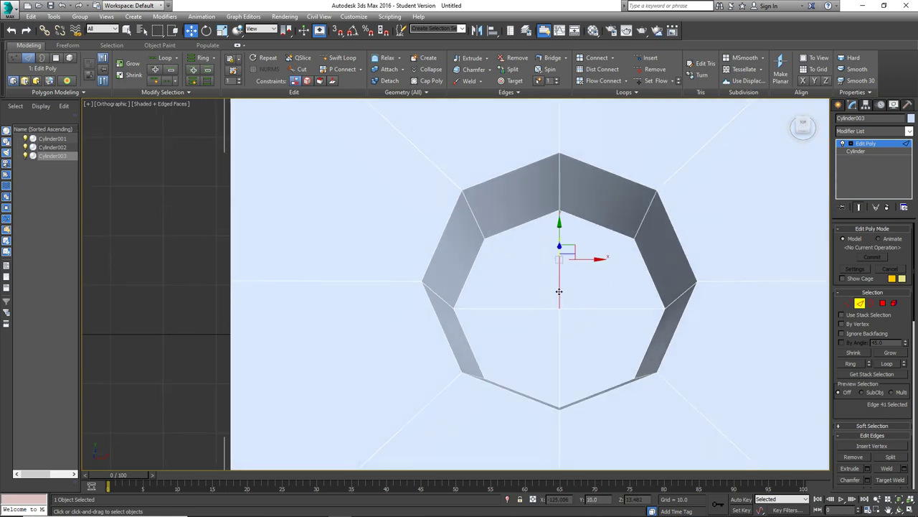
{"action": "left_click", "coordinate": [614, 278]}
{"action": "left_click", "coordinate": [560, 265]}
{"action": "left_click", "coordinate": [621, 284]}
{"action": "middle_click_drag", "start_coordinate": [621, 287], "coordinate": [620, 278], "text": "alt"}
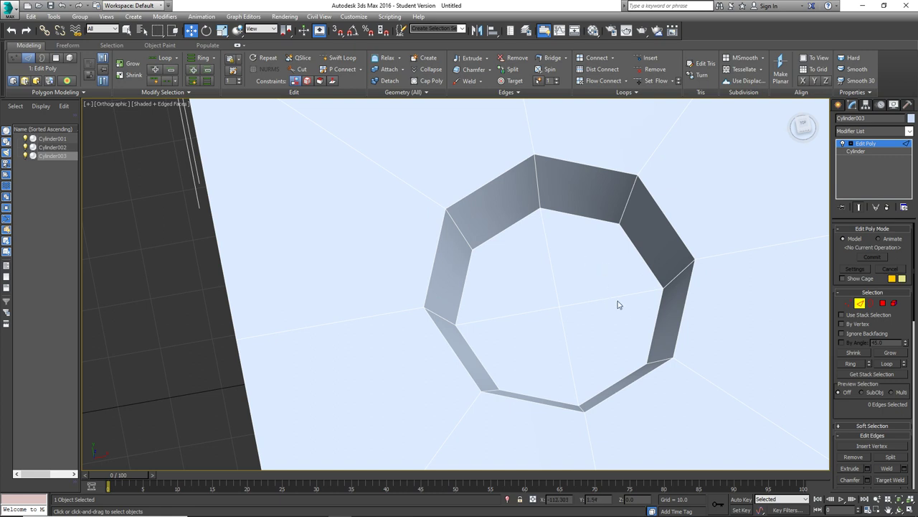
{"action": "middle_click_drag", "start_coordinate": [605, 274], "coordinate": [815, 293], "text": "alt"}
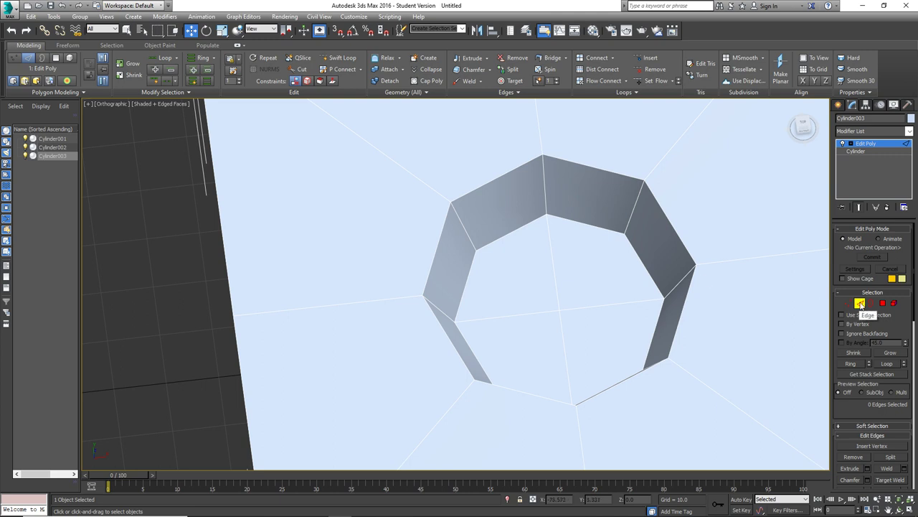
{"action": "left_click", "coordinate": [607, 171]}
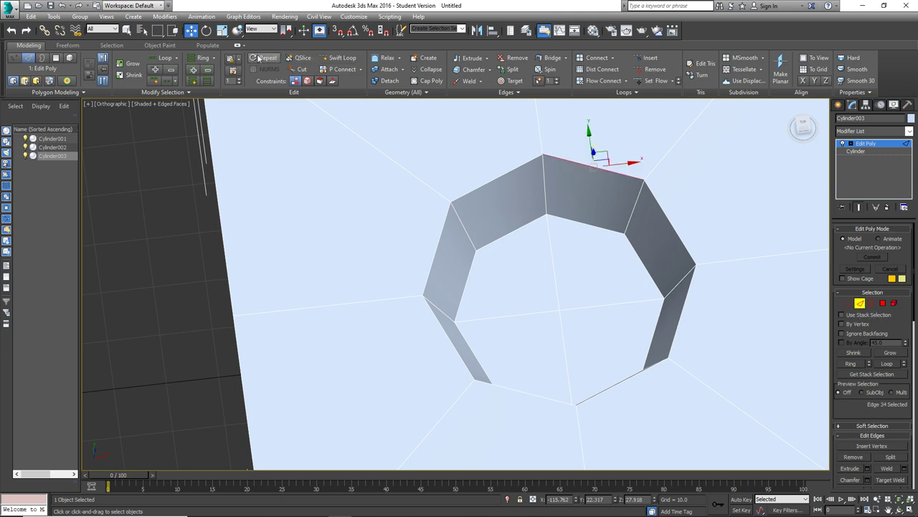
- Extend the selection with Loop to all eight rim edges around the hole
{"action": "left_click", "coordinate": [158, 57]}
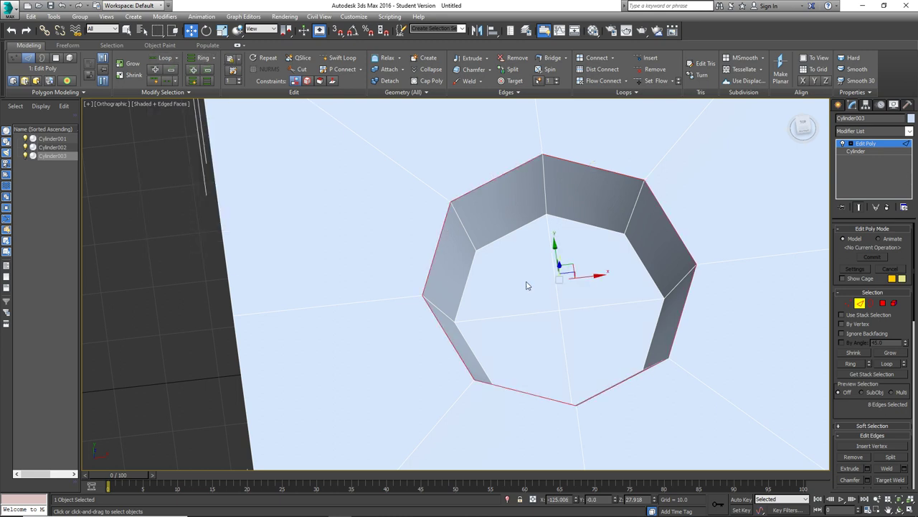
{"action": "scroll", "coordinate": [527, 286], "scroll_direction": "down", "scroll_amount": 5}
{"action": "scroll", "coordinate": [525, 220], "scroll_direction": "down", "scroll_amount": 2}
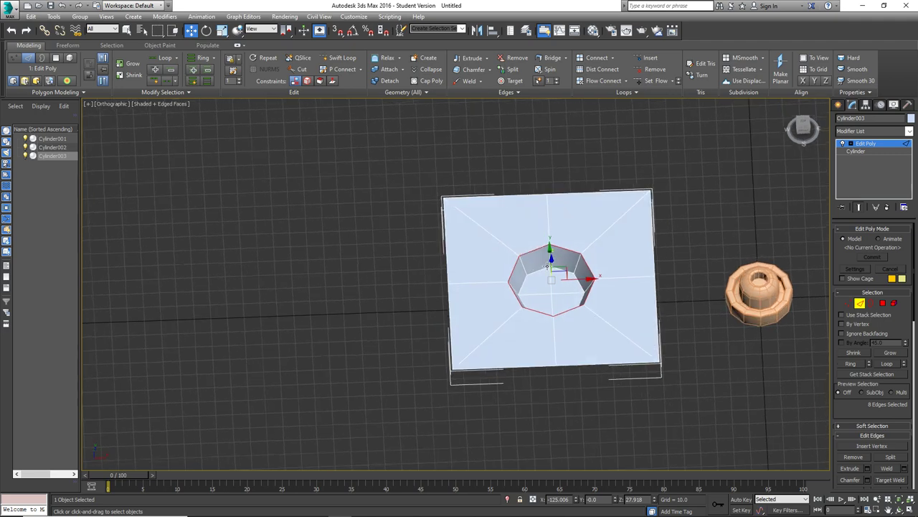
{"action": "scroll", "coordinate": [808, 324], "scroll_direction": "up", "scroll_amount": 5}
{"action": "scroll", "coordinate": [862, 329], "scroll_direction": "down", "scroll_amount": 2}
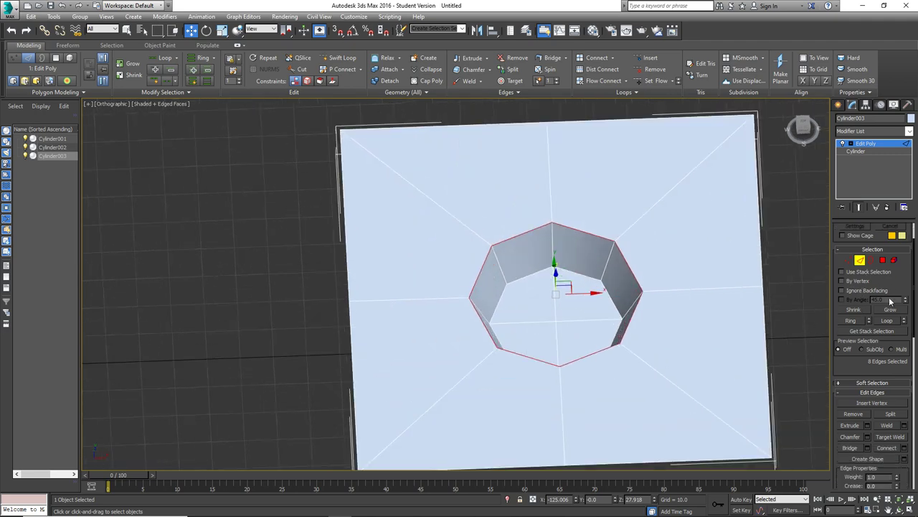
{"action": "scroll", "coordinate": [890, 302], "scroll_direction": "down", "scroll_amount": 4}
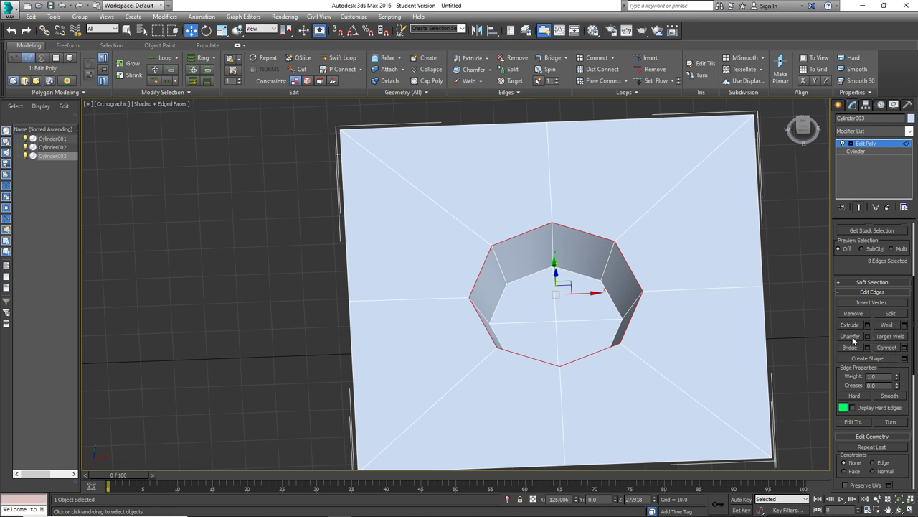
- Try an interactive chamfer on the rim edges, then undo it
{"action": "left_click", "coordinate": [850, 336]}
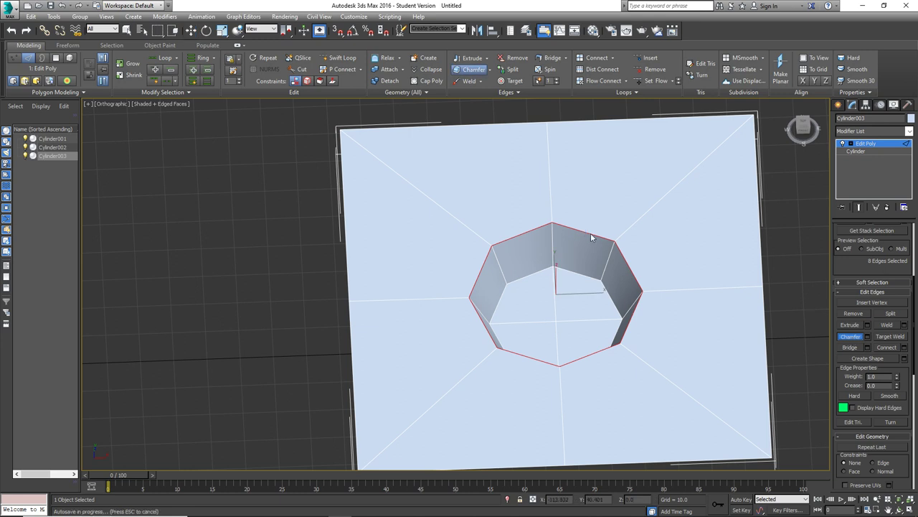
{"action": "left_click_drag", "start_coordinate": [590, 233], "coordinate": [607, 220]}
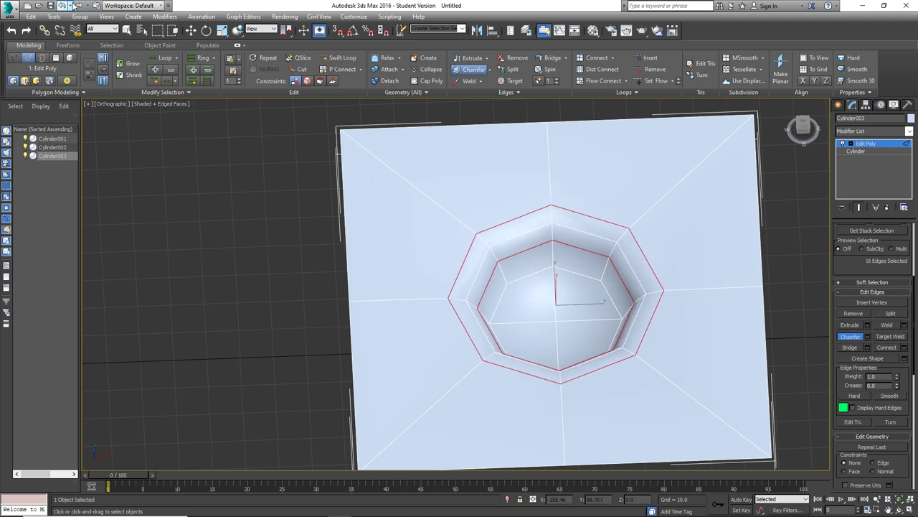
{"action": "key", "text": "ctrl+z"}
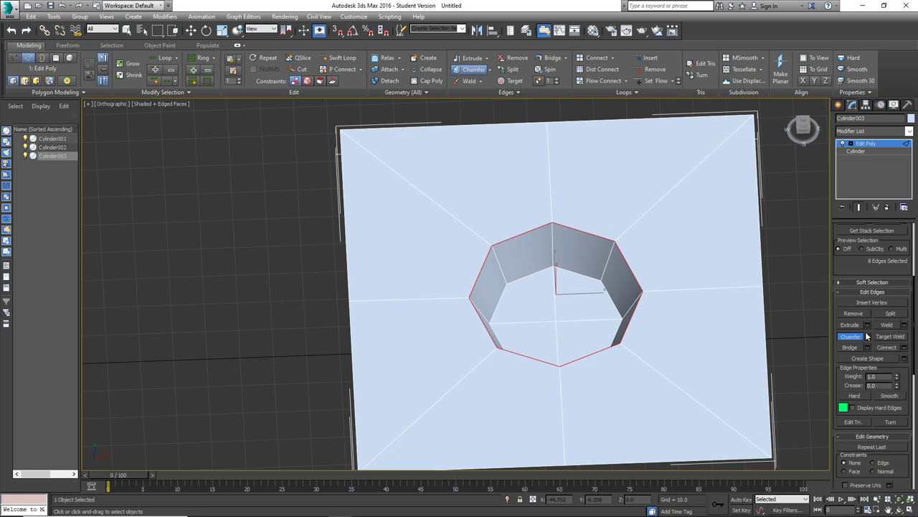
- Open the Chamfer caddy and set the rim chamfer Amount to 1.0
{"action": "key", "text": "w"}
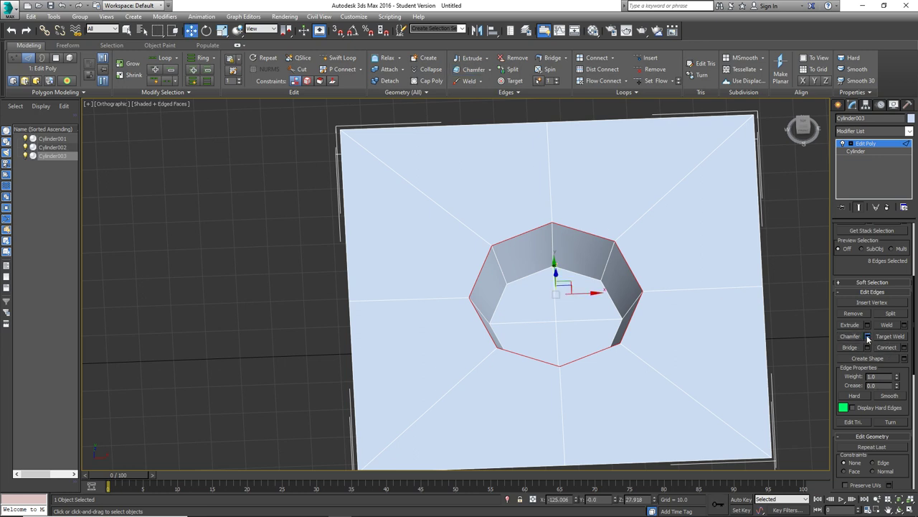
{"action": "left_click", "coordinate": [868, 337]}
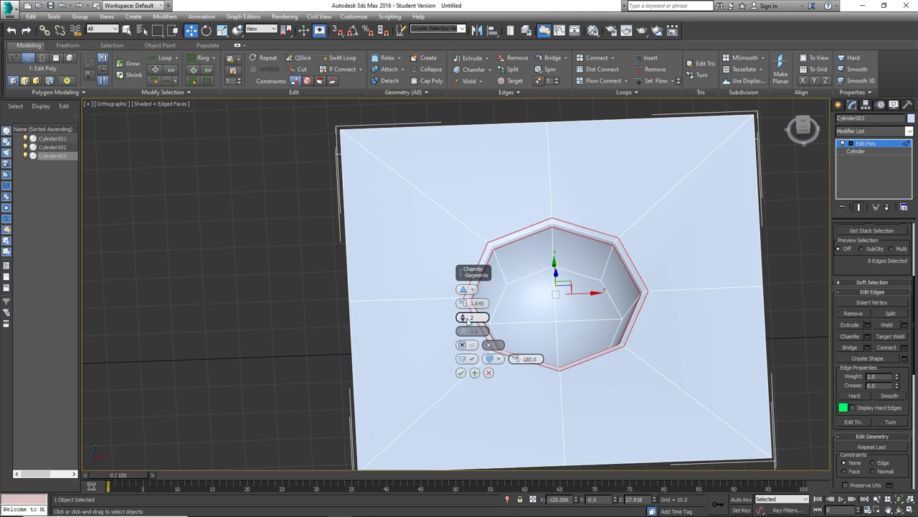
{"action": "left_click_drag", "start_coordinate": [462, 302], "coordinate": [469, 304]}
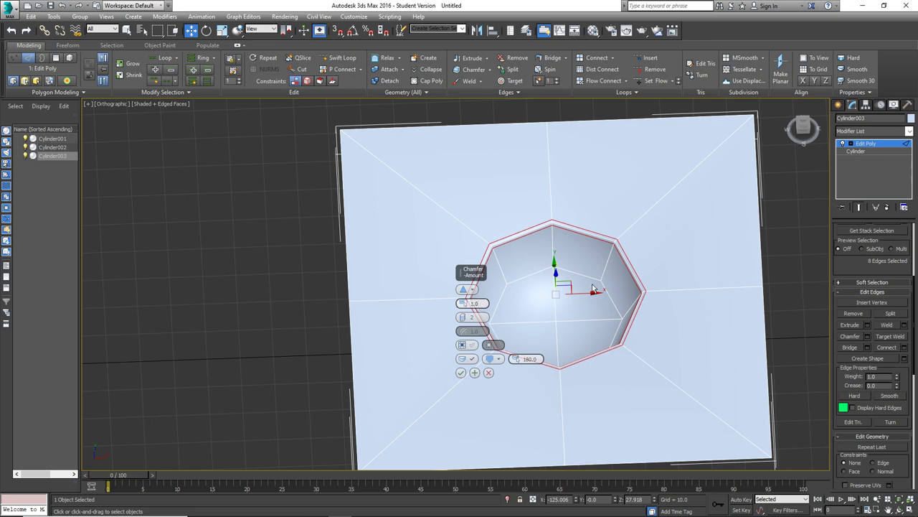
{"action": "middle_click_drag", "start_coordinate": [585, 287], "coordinate": [609, 261], "text": "alt"}
{"action": "scroll", "coordinate": [588, 237], "scroll_direction": "up", "scroll_amount": 5}
{"action": "scroll", "coordinate": [588, 236], "scroll_direction": "down", "scroll_amount": 5}
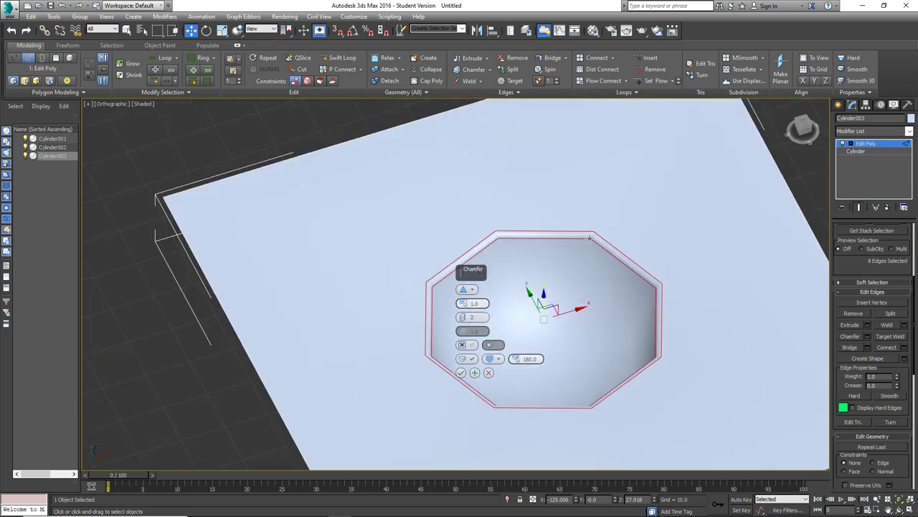
{"action": "scroll", "coordinate": [590, 239], "scroll_direction": "down", "scroll_amount": 5}
{"action": "mouse_move", "coordinate": [590, 239]}
{"action": "middle_mouse_down", "text": "alt"}
{"action": "mouse_move", "coordinate": [587, 198]}
{"action": "mouse_move", "coordinate": [589, 251]}
{"action": "middle_mouse_up", "text": "alt"}
{"action": "scroll", "coordinate": [588, 251], "scroll_direction": "up", "scroll_amount": 8}
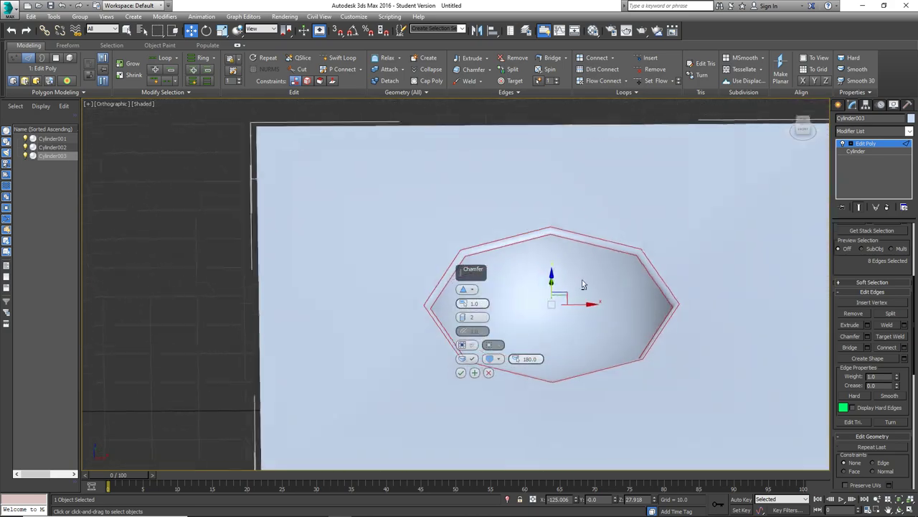
{"action": "left_click_drag", "start_coordinate": [464, 303], "coordinate": [464, 303]}
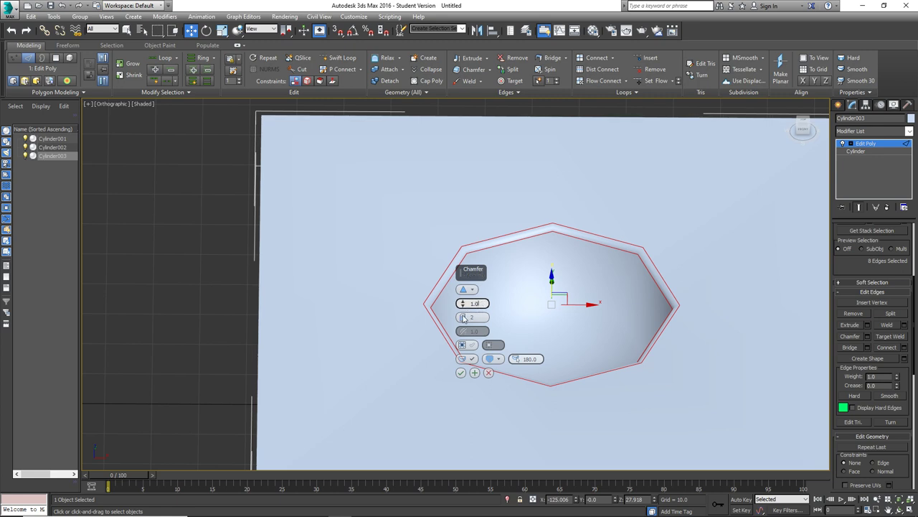
- Show edged faces and set the chamfer Segments to 2
{"action": "mouse_move", "coordinate": [579, 252]}
{"action": "middle_mouse_down", "text": "alt"}
{"action": "mouse_move", "coordinate": [578, 267]}
{"action": "mouse_move", "coordinate": [584, 229]}
{"action": "mouse_move", "coordinate": [588, 239]}
{"action": "middle_mouse_up", "text": "alt"}
{"action": "key", "text": "F4"}
{"action": "left_click_drag", "start_coordinate": [462, 317], "coordinate": [466, 324]}
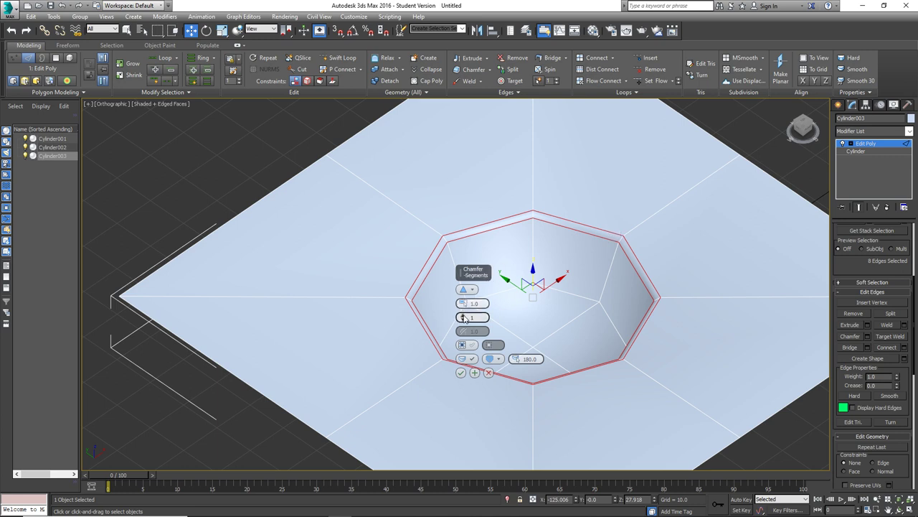
{"action": "left_click_drag", "start_coordinate": [464, 318], "coordinate": [468, 313]}
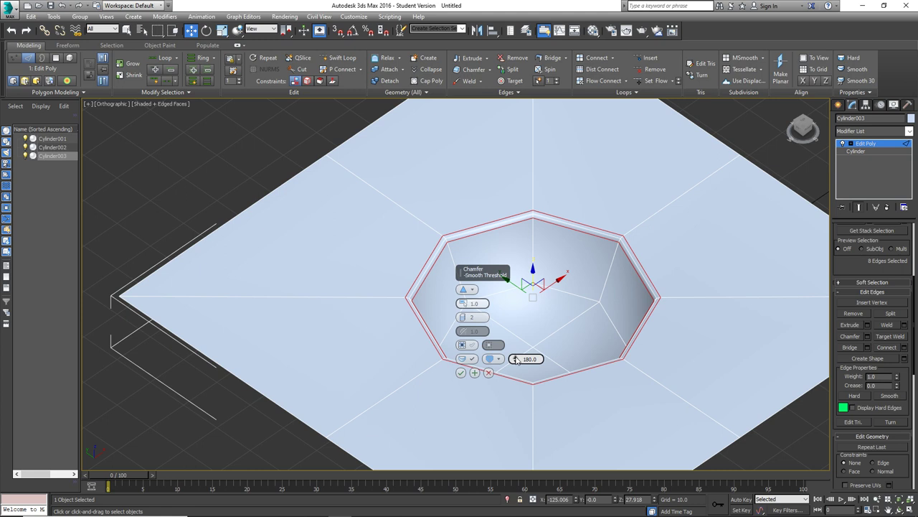
{"action": "mouse_move", "coordinate": [515, 357]}
{"action": "left_mouse_down"}
{"action": "mouse_move", "coordinate": [515, 200]}
{"action": "mouse_move", "coordinate": [523, 451]}
{"action": "mouse_move", "coordinate": [518, 6]}
{"action": "mouse_move", "coordinate": [516, 509]}
{"action": "mouse_move", "coordinate": [510, 501]}
{"action": "left_mouse_up"}
{"action": "scroll", "coordinate": [642, 316], "scroll_direction": "down", "scroll_amount": 5}
{"action": "mouse_move", "coordinate": [643, 317]}
{"action": "middle_mouse_down", "text": "alt"}
{"action": "mouse_move", "coordinate": [626, 317]}
{"action": "mouse_move", "coordinate": [687, 320]}
{"action": "mouse_move", "coordinate": [634, 350]}
{"action": "mouse_move", "coordinate": [636, 310]}
{"action": "middle_mouse_up", "text": "alt"}
{"action": "key", "text": "F4"}
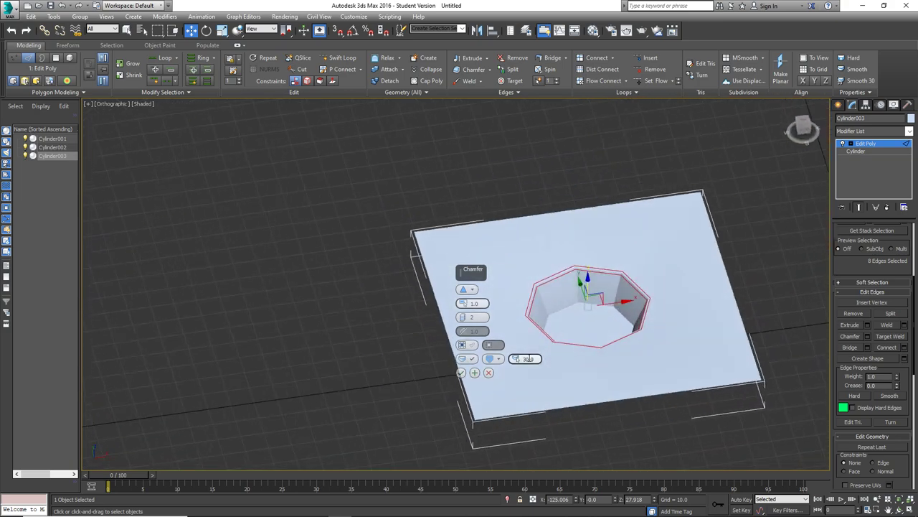
{"action": "left_click_drag", "start_coordinate": [516, 362], "coordinate": [500, 172]}
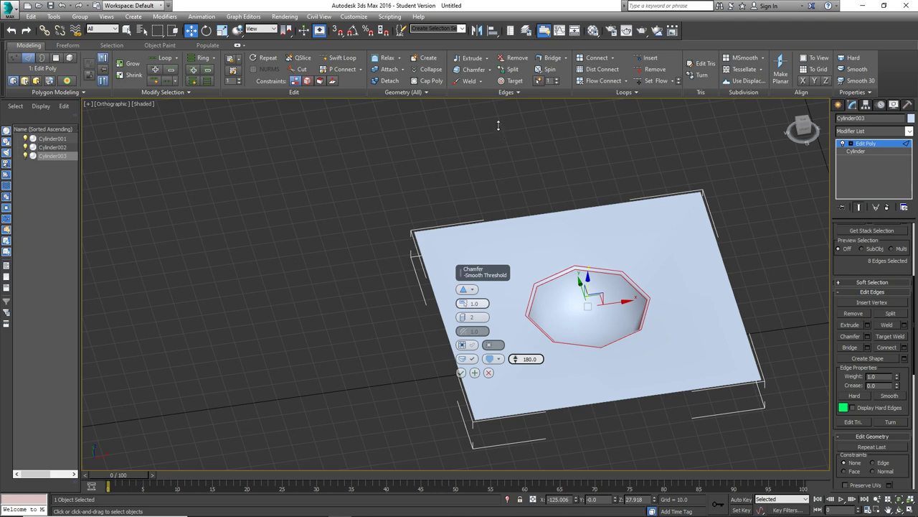
{"action": "middle_click_drag", "start_coordinate": [597, 341], "coordinate": [574, 333], "text": "alt"}
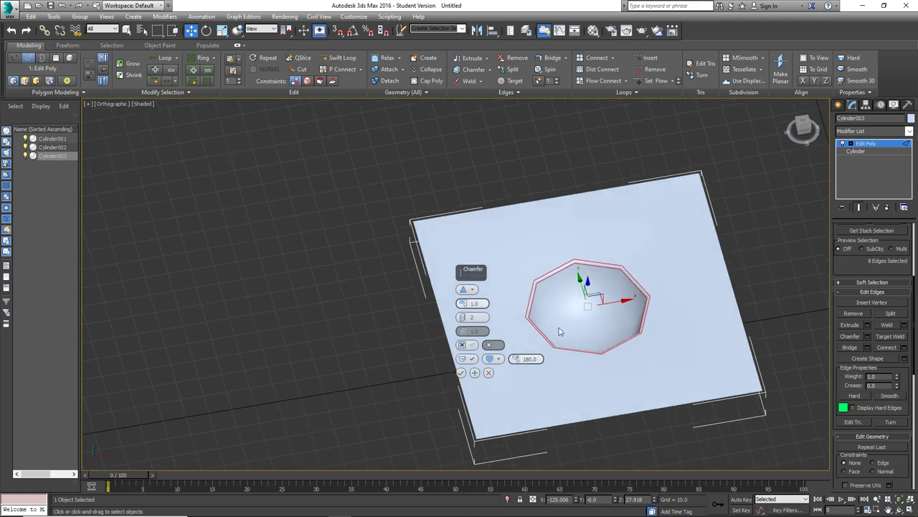
{"action": "key", "text": "F4"}
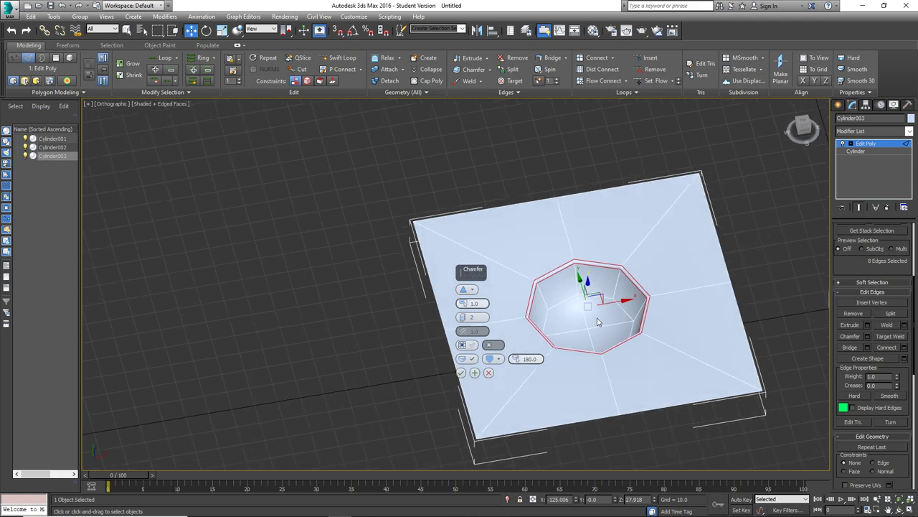
{"action": "middle_click_drag", "start_coordinate": [600, 321], "coordinate": [619, 311], "text": "alt"}
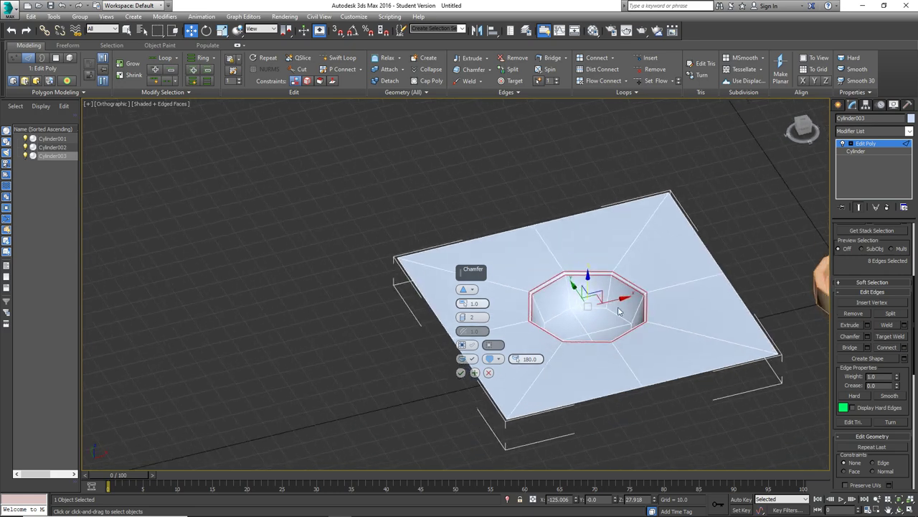
{"action": "scroll", "coordinate": [619, 311], "scroll_direction": "up", "scroll_amount": 5}
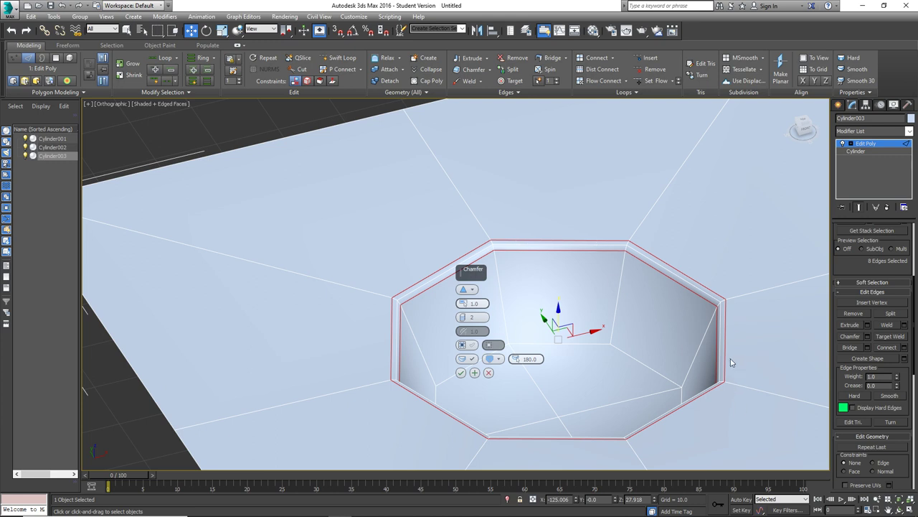
{"action": "left_click", "coordinate": [461, 373]}
{"action": "scroll", "coordinate": [513, 311], "scroll_direction": "down", "scroll_amount": 5}
{"action": "left_click", "coordinate": [502, 325]}
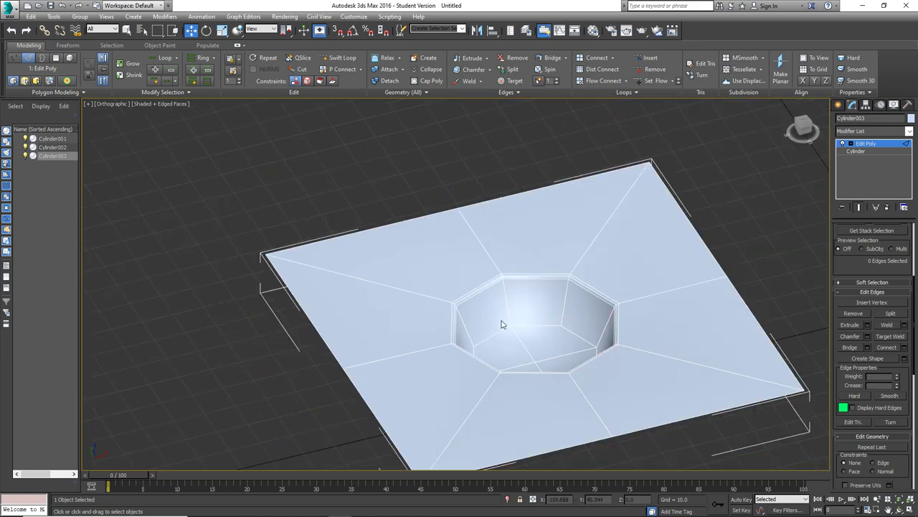
{"action": "key", "text": "F4"}
{"action": "mouse_move", "coordinate": [536, 312]}
{"action": "middle_mouse_down", "text": "alt"}
{"action": "mouse_move", "coordinate": [554, 299]}
{"action": "mouse_move", "coordinate": [542, 287]}
{"action": "mouse_move", "coordinate": [523, 293]}
{"action": "mouse_move", "coordinate": [588, 313]}
{"action": "mouse_move", "coordinate": [495, 334]}
{"action": "mouse_move", "coordinate": [492, 365]}
{"action": "mouse_move", "coordinate": [503, 317]}
{"action": "mouse_move", "coordinate": [535, 303]}
{"action": "mouse_move", "coordinate": [538, 280]}
{"action": "mouse_move", "coordinate": [539, 338]}
{"action": "mouse_move", "coordinate": [564, 348]}
{"action": "mouse_move", "coordinate": [547, 334]}
{"action": "middle_mouse_up", "text": "alt"}
{"action": "key", "text": "F4"}
{"action": "scroll", "coordinate": [545, 335], "scroll_direction": "up", "scroll_amount": 3}
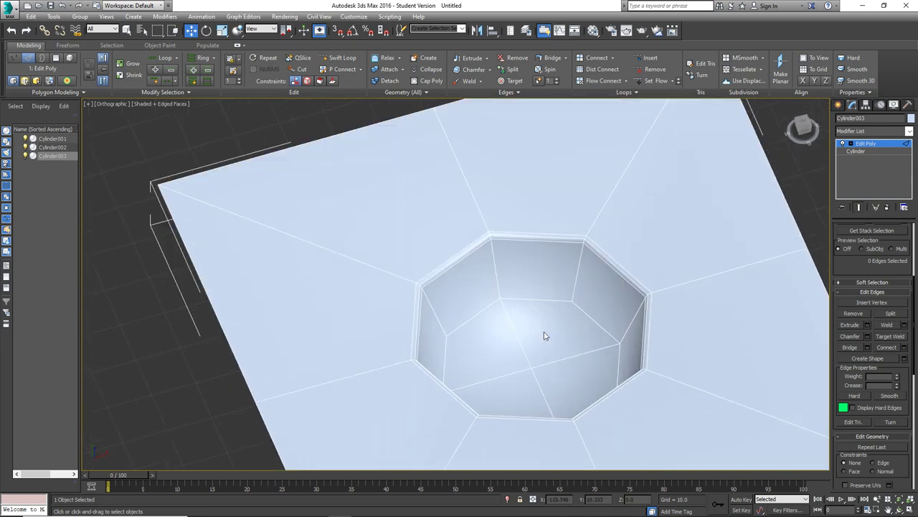
{"action": "key", "text": "F4"}
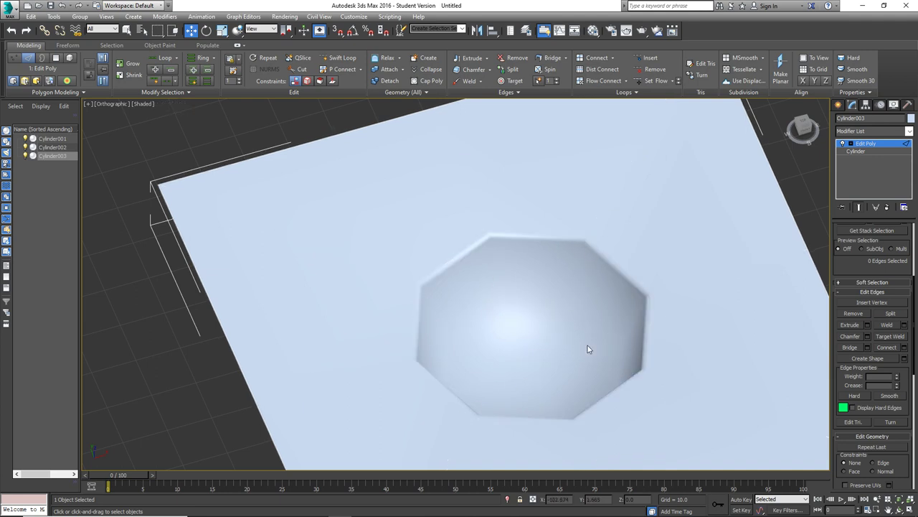
{"action": "mouse_move", "coordinate": [532, 343]}
{"action": "middle_mouse_down", "text": "alt"}
{"action": "mouse_move", "coordinate": [517, 287]}
{"action": "mouse_move", "coordinate": [528, 325]}
{"action": "mouse_move", "coordinate": [519, 349]}
{"action": "mouse_move", "coordinate": [455, 335]}
{"action": "mouse_move", "coordinate": [561, 354]}
{"action": "mouse_move", "coordinate": [529, 330]}
{"action": "mouse_move", "coordinate": [524, 304]}
{"action": "mouse_move", "coordinate": [549, 345]}
{"action": "middle_mouse_up", "text": "alt"}
{"action": "scroll", "coordinate": [560, 354], "scroll_direction": "down", "scroll_amount": 5}
{"action": "scroll", "coordinate": [549, 337], "scroll_direction": "up", "scroll_amount": 5}
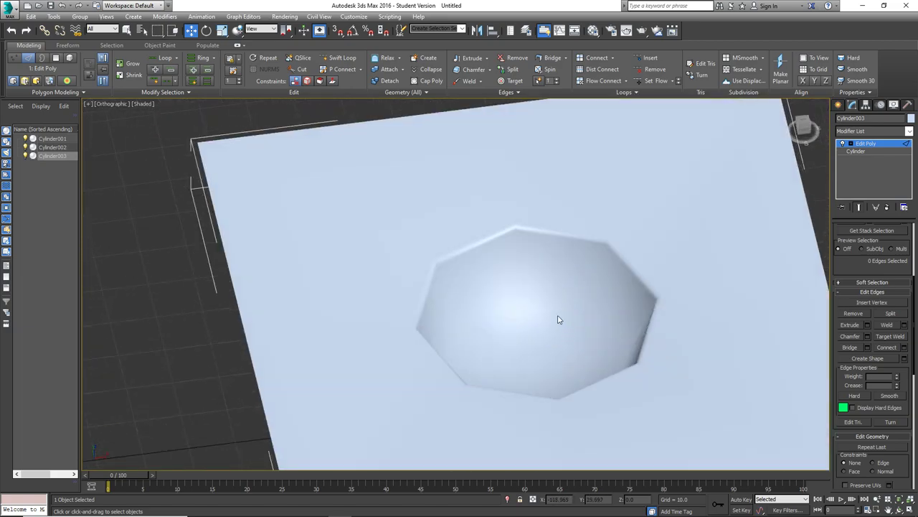
{"action": "key", "text": "F4"}
{"action": "scroll", "coordinate": [858, 313], "scroll_direction": "up", "scroll_amount": 5}
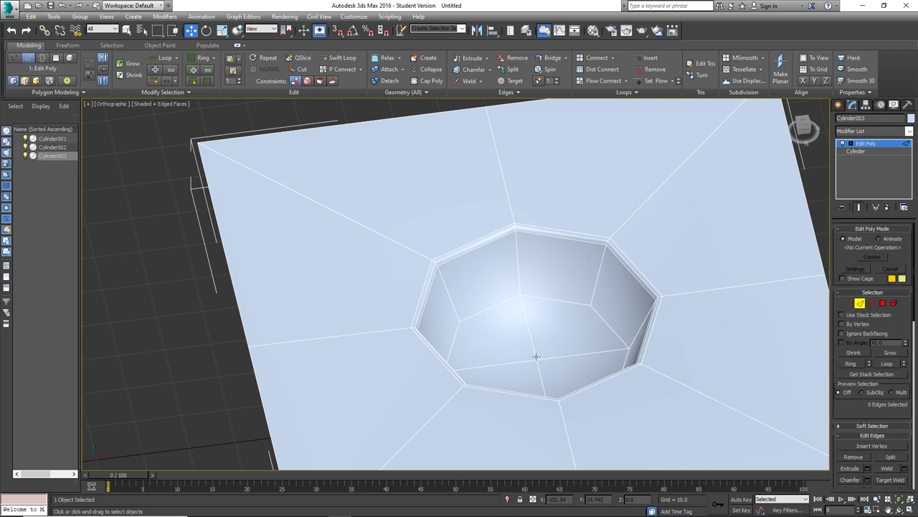
- Remove the four edges crossing the bowl's floor, merging it into one octagonal face
{"action": "middle_click_drag", "start_coordinate": [535, 354], "coordinate": [535, 332], "text": "alt"}
{"action": "left_click", "coordinate": [534, 332]}
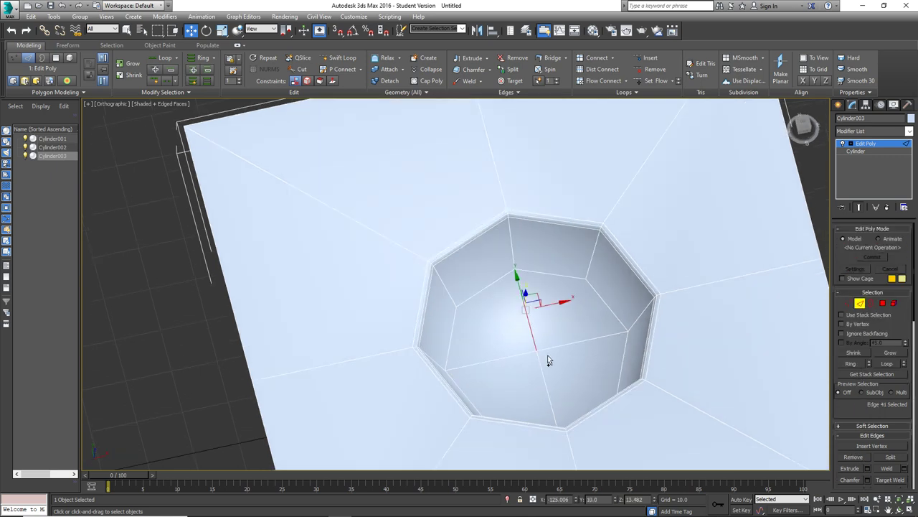
{"action": "left_click_drag", "start_coordinate": [558, 372], "coordinate": [516, 329]}
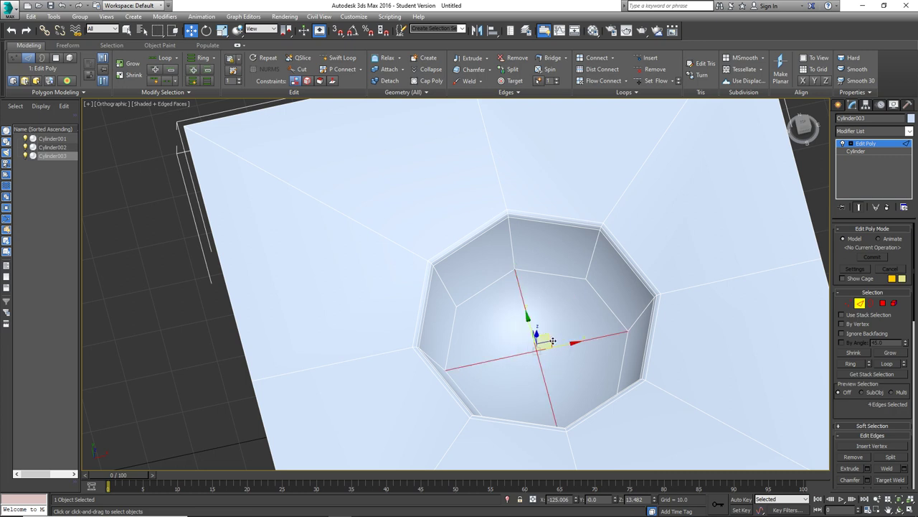
{"action": "key", "text": "BackSpace"}
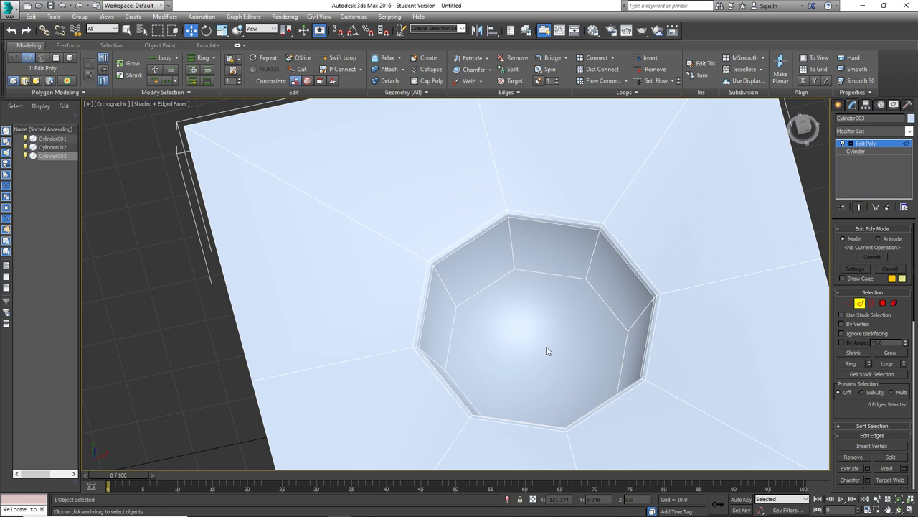
- Select the octagonal floor polygon and bring up its Inset settings
{"action": "left_click", "coordinate": [883, 304]}
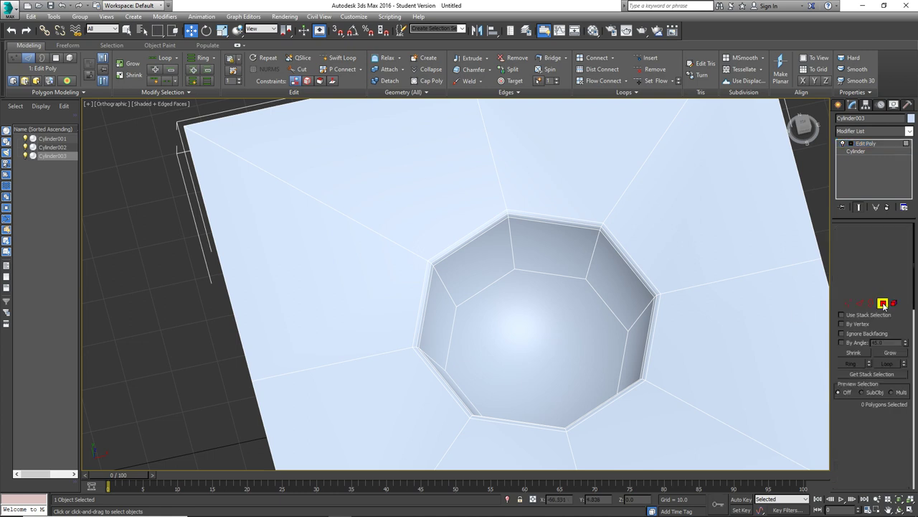
{"action": "left_click", "coordinate": [545, 344]}
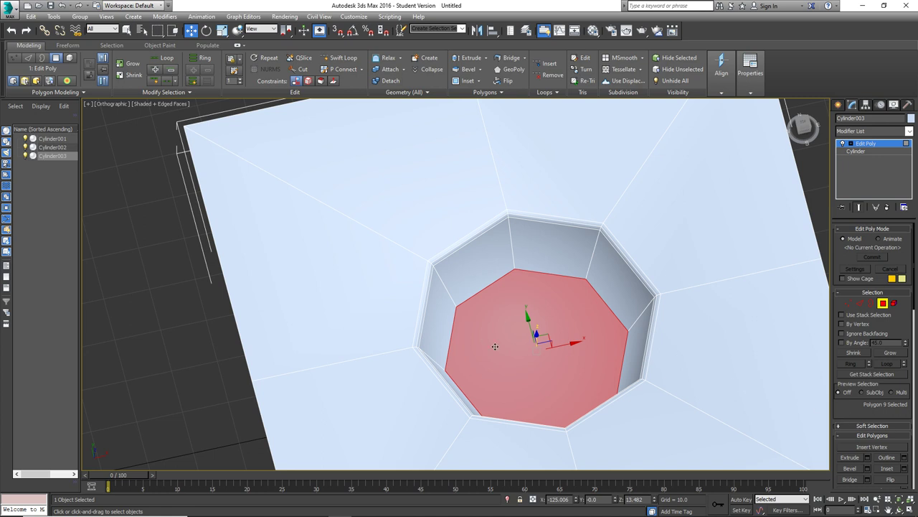
{"action": "scroll", "coordinate": [890, 406], "scroll_direction": "down", "scroll_amount": 2}
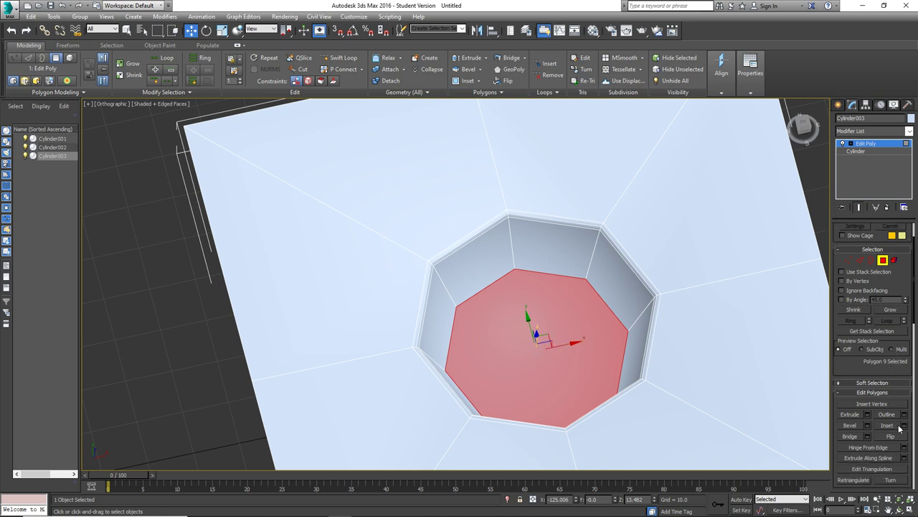
{"action": "scroll", "coordinate": [900, 430], "scroll_direction": "down", "scroll_amount": 1}
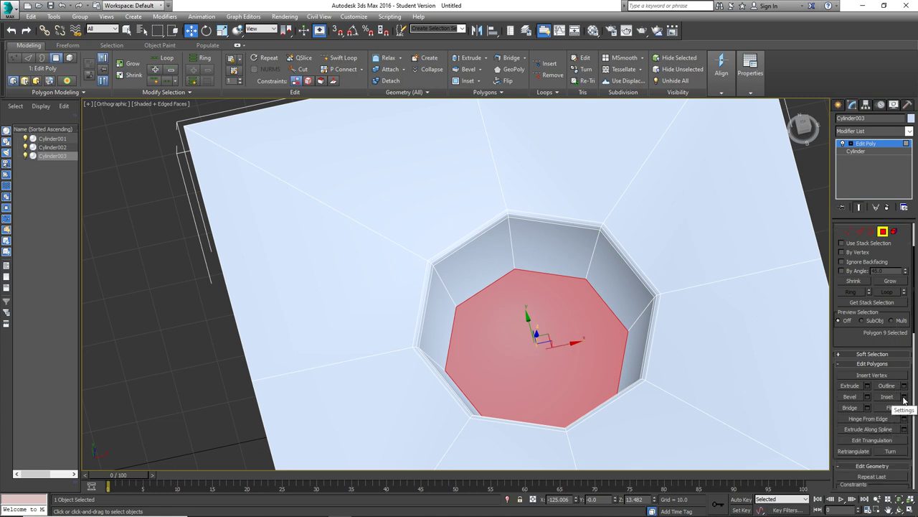
{"action": "left_click", "coordinate": [904, 400]}
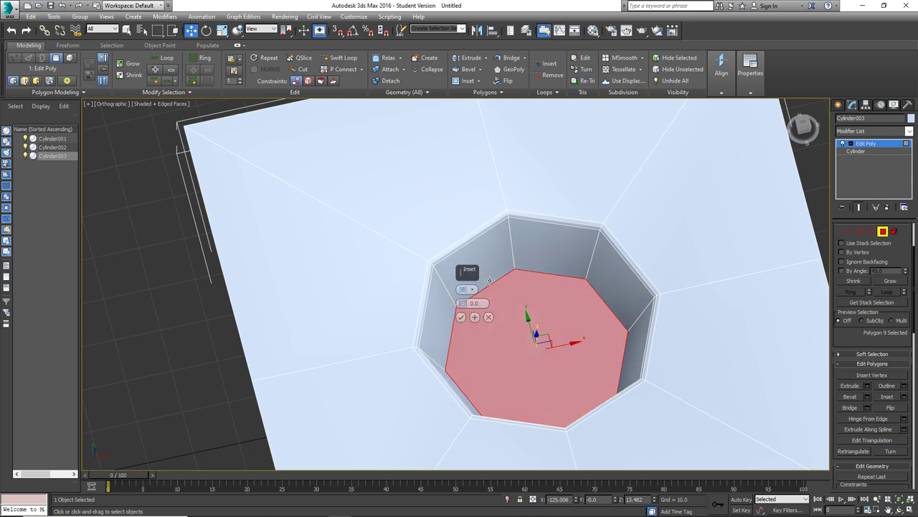
- Inset the octagonal floor face by about 9.132, leaving a small central octagon
{"action": "middle_click_drag", "start_coordinate": [618, 326], "coordinate": [619, 328], "text": "alt"}
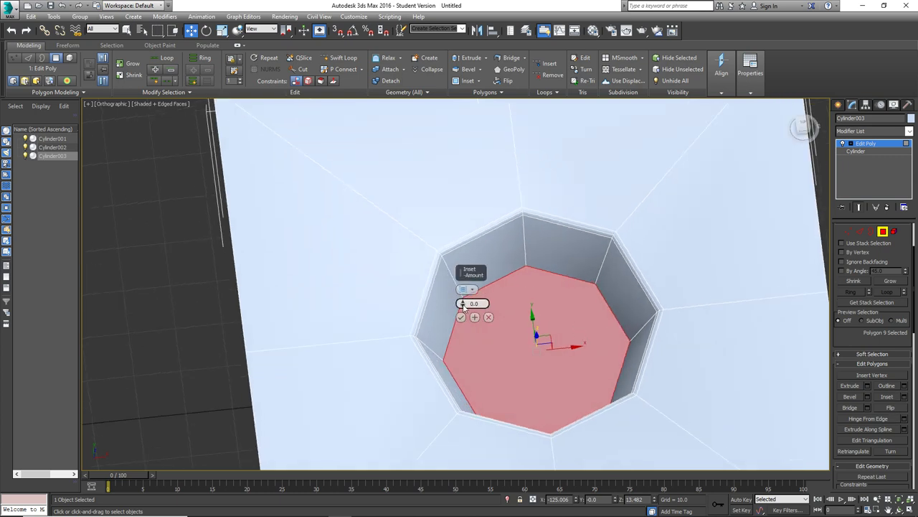
{"action": "left_click_drag", "start_coordinate": [463, 305], "coordinate": [464, 286]}
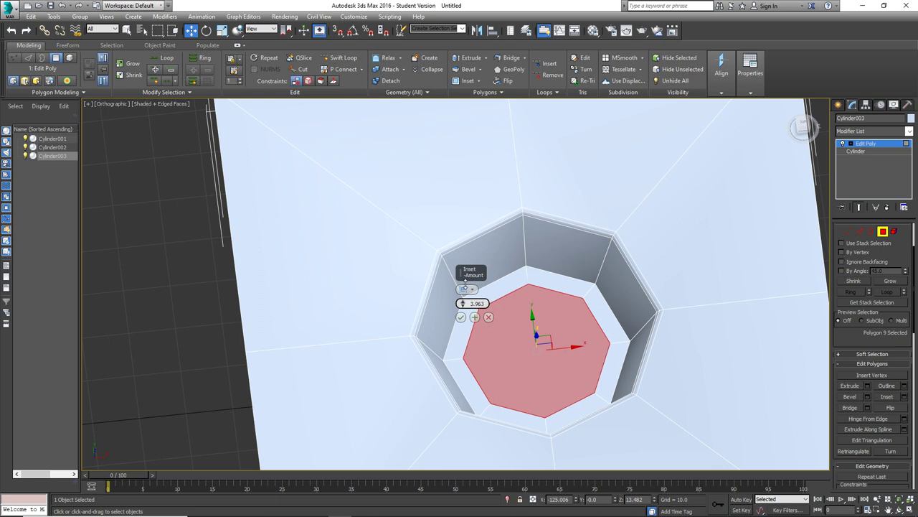
{"action": "mouse_move", "coordinate": [464, 288]}
{"action": "left_mouse_down"}
{"action": "mouse_move", "coordinate": [467, 345]}
{"action": "mouse_move", "coordinate": [467, 287]}
{"action": "left_mouse_up"}
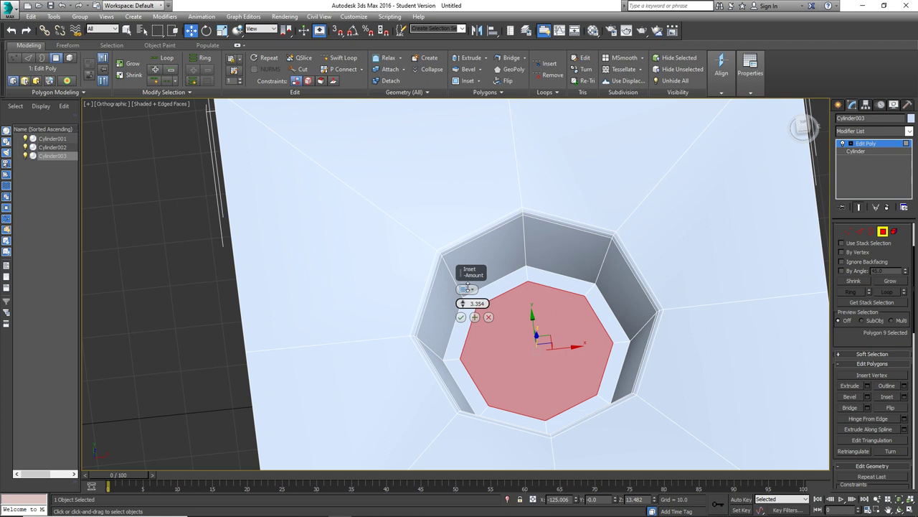
{"action": "left_click_drag", "start_coordinate": [467, 286], "coordinate": [470, 277]}
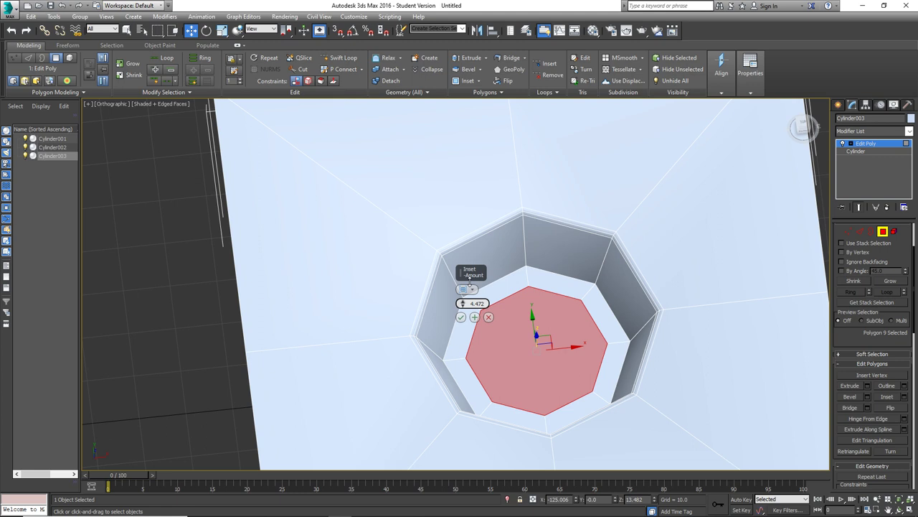
{"action": "left_click_drag", "start_coordinate": [470, 280], "coordinate": [472, 279]}
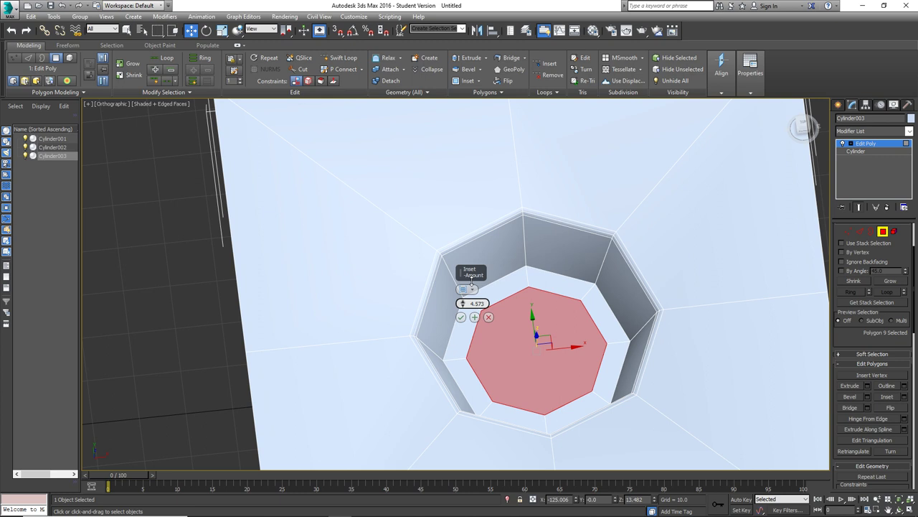
{"action": "left_click_drag", "start_coordinate": [472, 280], "coordinate": [491, 281]}
{"action": "left_click_drag", "start_coordinate": [462, 304], "coordinate": [465, 326]}
{"action": "scroll", "coordinate": [557, 283], "scroll_direction": "up", "scroll_amount": 5}
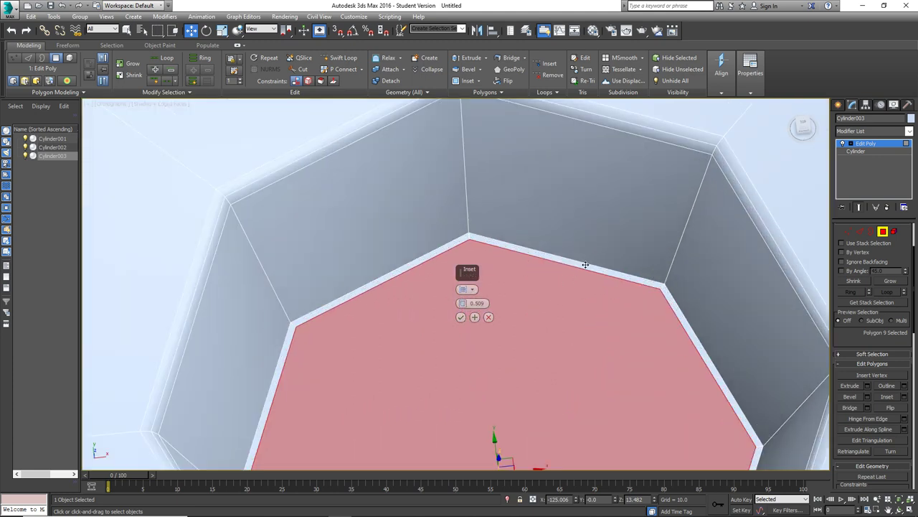
{"action": "scroll", "coordinate": [479, 303], "scroll_direction": "down", "scroll_amount": 6}
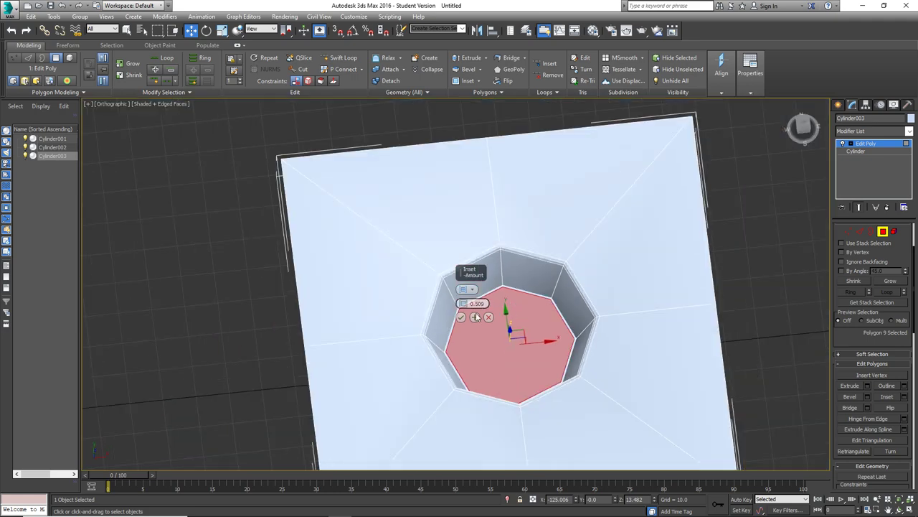
{"action": "right_click", "coordinate": [462, 303]}
{"action": "left_click_drag", "start_coordinate": [462, 303], "coordinate": [470, 278]}
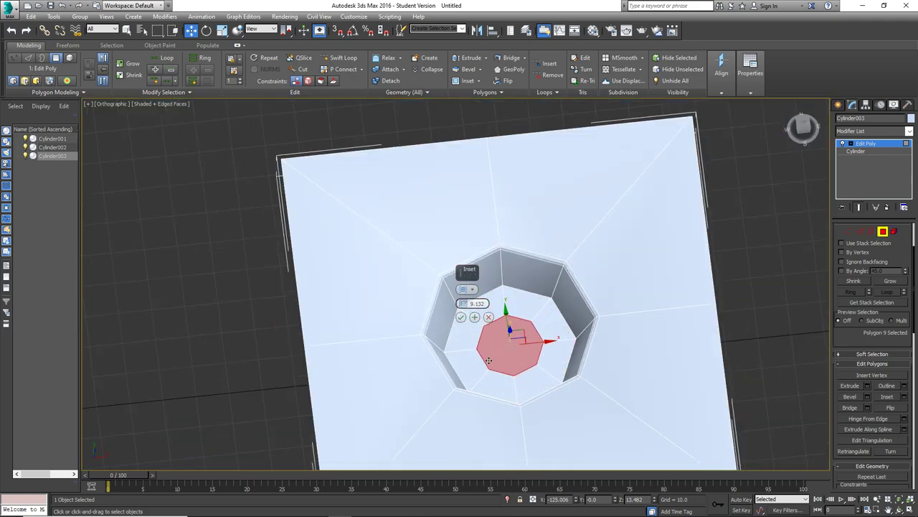
{"action": "left_click", "coordinate": [462, 318]}
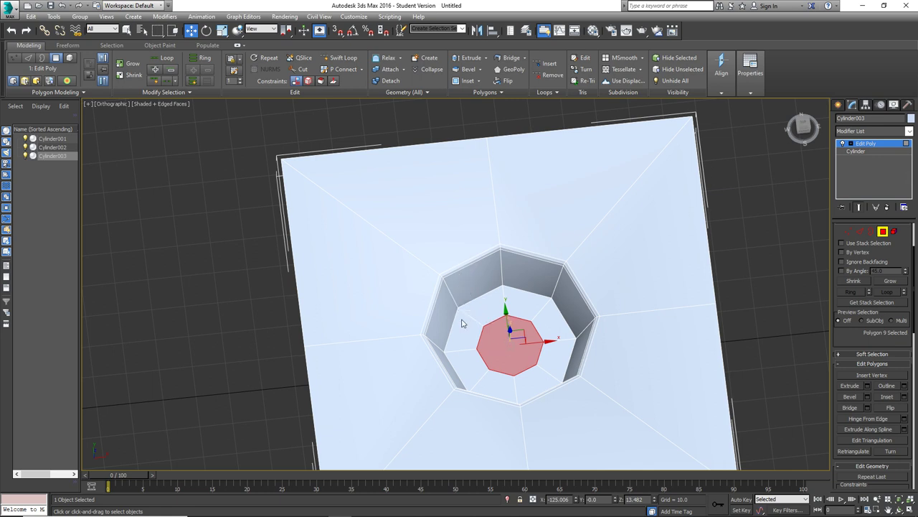
- Select the full edge loop where the bowl's walls meet its floor
{"action": "scroll", "coordinate": [512, 332], "scroll_direction": "up", "scroll_amount": 5}
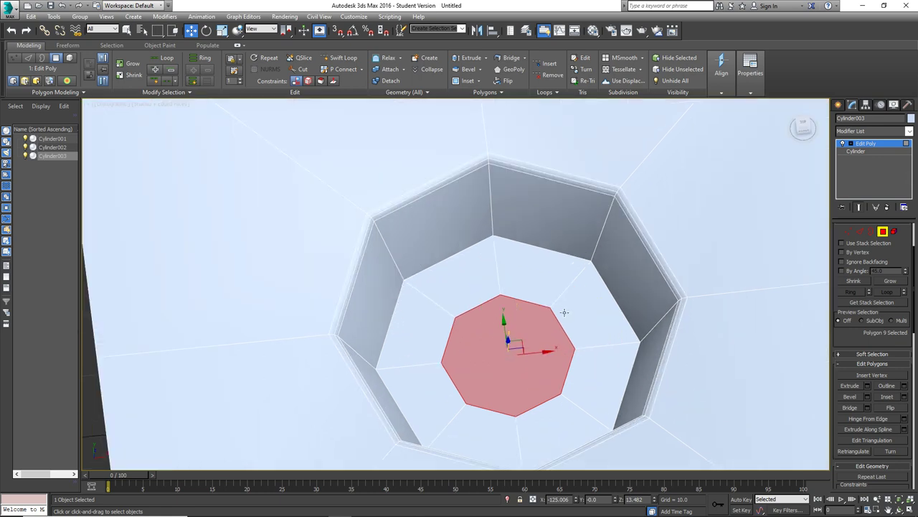
{"action": "left_click", "coordinate": [862, 232]}
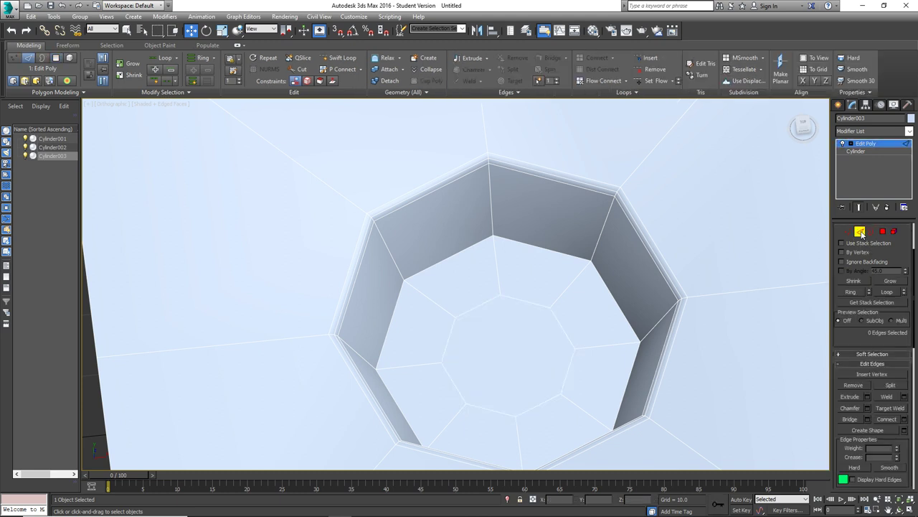
{"action": "left_click", "coordinate": [533, 246]}
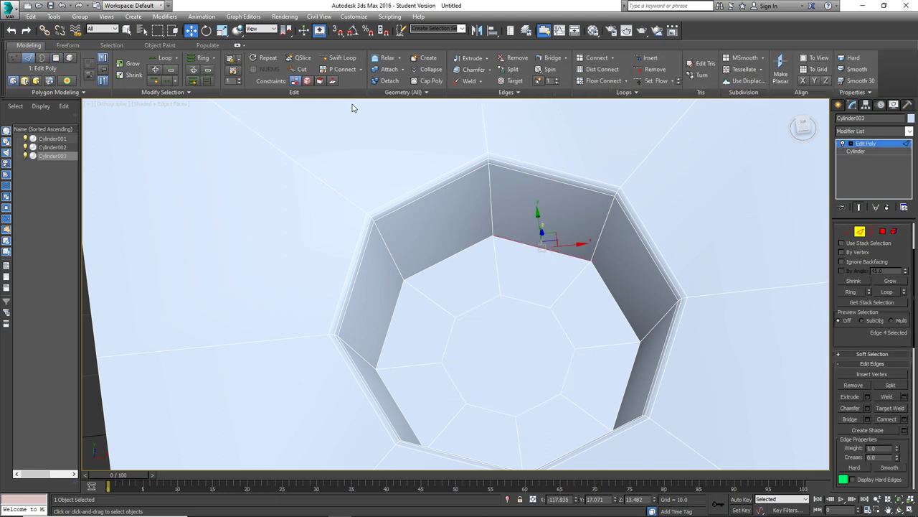
{"action": "left_click", "coordinate": [162, 59]}
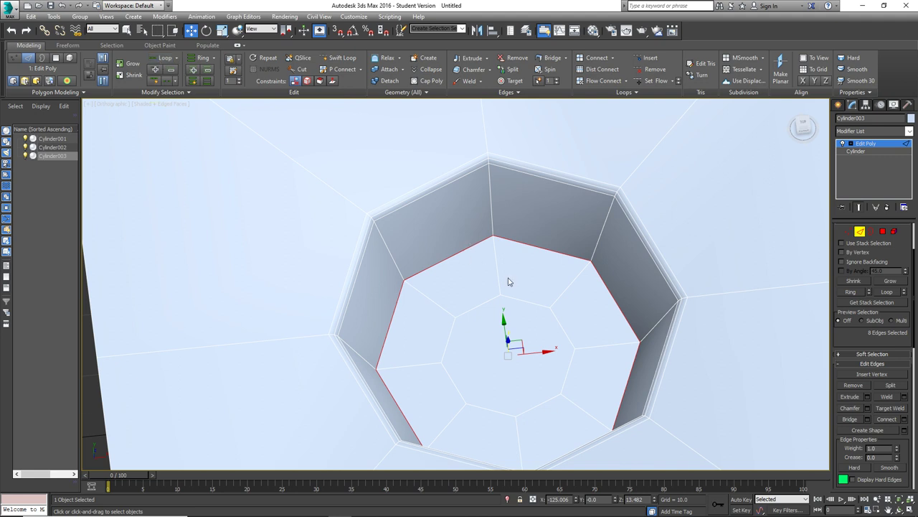
{"action": "middle_click_drag", "start_coordinate": [510, 282], "coordinate": [520, 283], "text": "alt"}
- Chamfer the wall-floor edge loop with amount 0.5 and 2 segments
{"action": "left_click", "coordinate": [867, 408]}
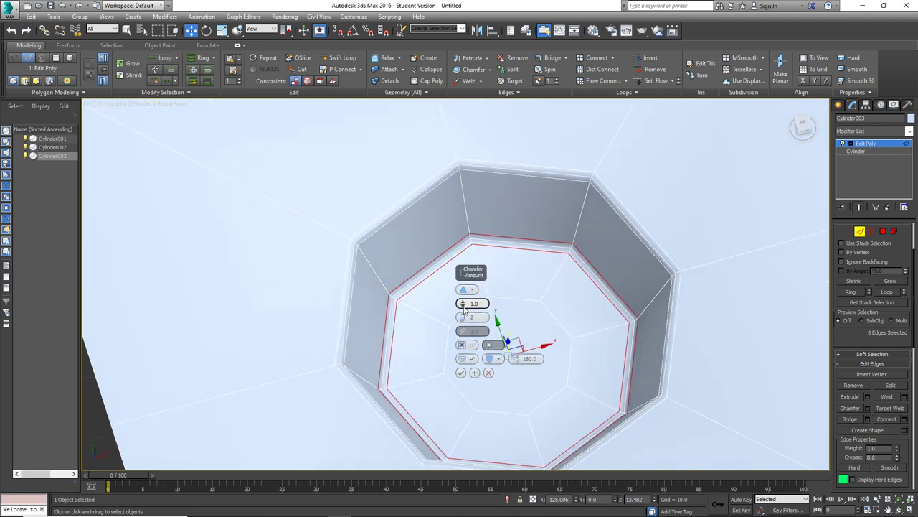
{"action": "middle_click_drag", "start_coordinate": [526, 271], "coordinate": [534, 262], "text": "alt"}
{"action": "scroll", "coordinate": [549, 257], "scroll_direction": "up", "scroll_amount": 3}
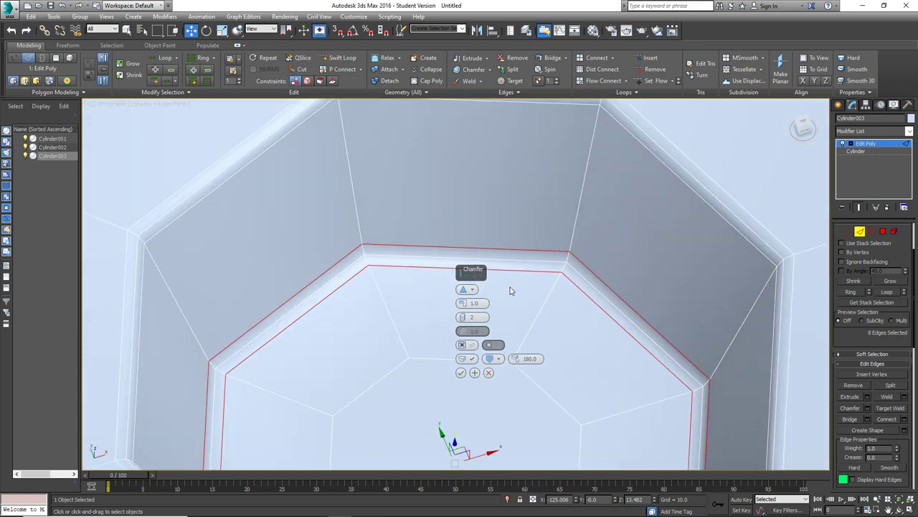
{"action": "scroll", "coordinate": [510, 289], "scroll_direction": "down", "scroll_amount": 3}
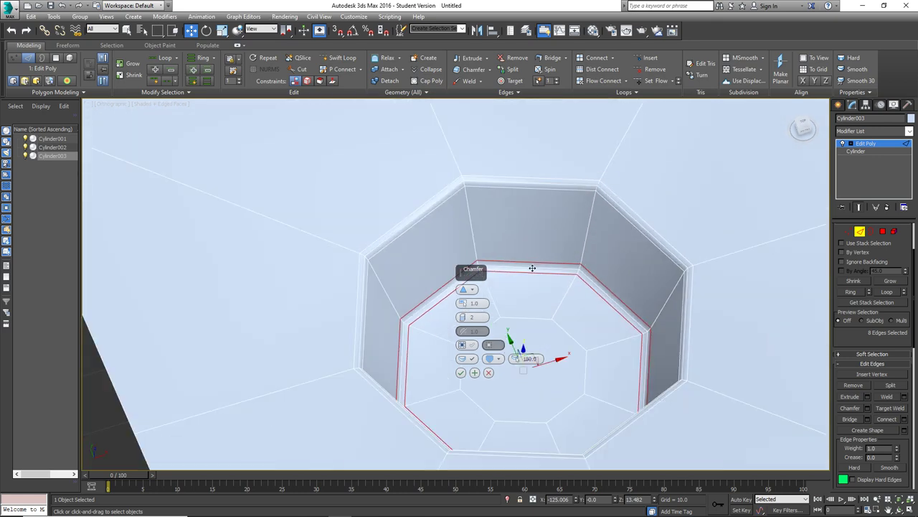
{"action": "scroll", "coordinate": [553, 284], "scroll_direction": "up", "scroll_amount": 2}
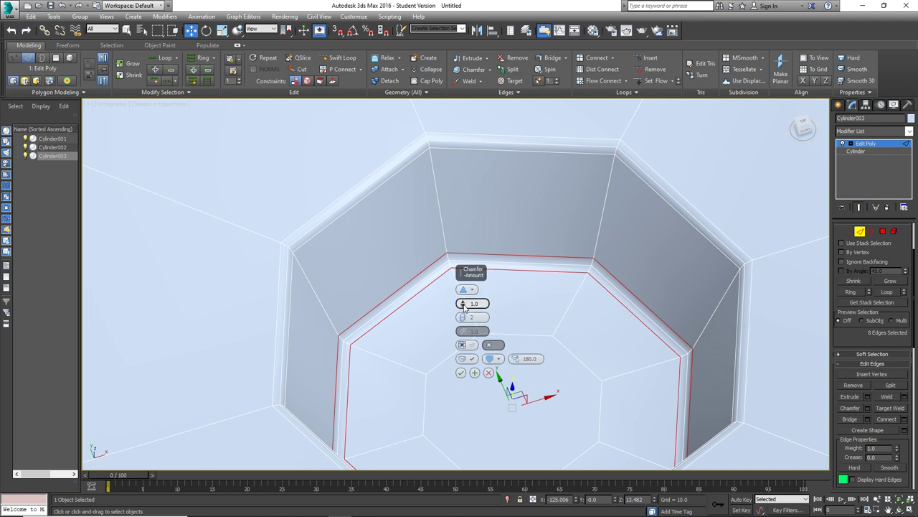
{"action": "left_click_drag", "start_coordinate": [463, 305], "coordinate": [466, 311]}
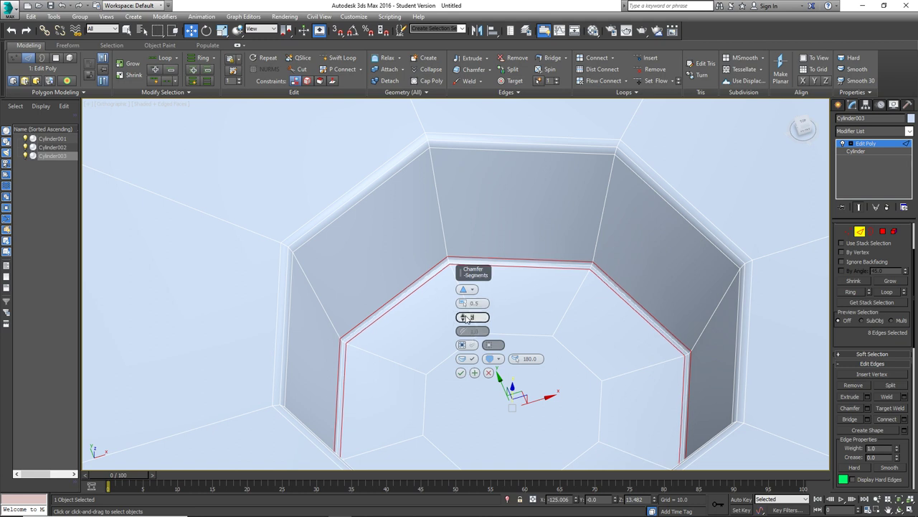
{"action": "left_click", "coordinate": [461, 373]}
{"action": "scroll", "coordinate": [504, 317], "scroll_direction": "down", "scroll_amount": 5}
{"action": "scroll", "coordinate": [494, 316], "scroll_direction": "up", "scroll_amount": 2}
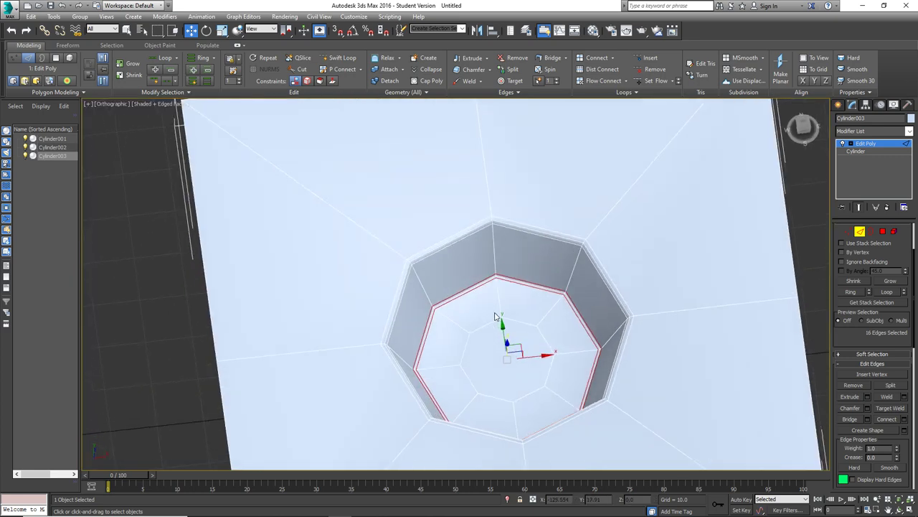
- Toggle Edged Faces with F4, clear the edge selection, and view the hole from above
{"action": "key", "text": "F4"}
{"action": "left_click", "coordinate": [807, 224]}
{"action": "middle_click_drag", "start_coordinate": [566, 301], "coordinate": [582, 287], "text": "alt"}
{"action": "scroll", "coordinate": [601, 278], "scroll_direction": "down", "scroll_amount": 5}
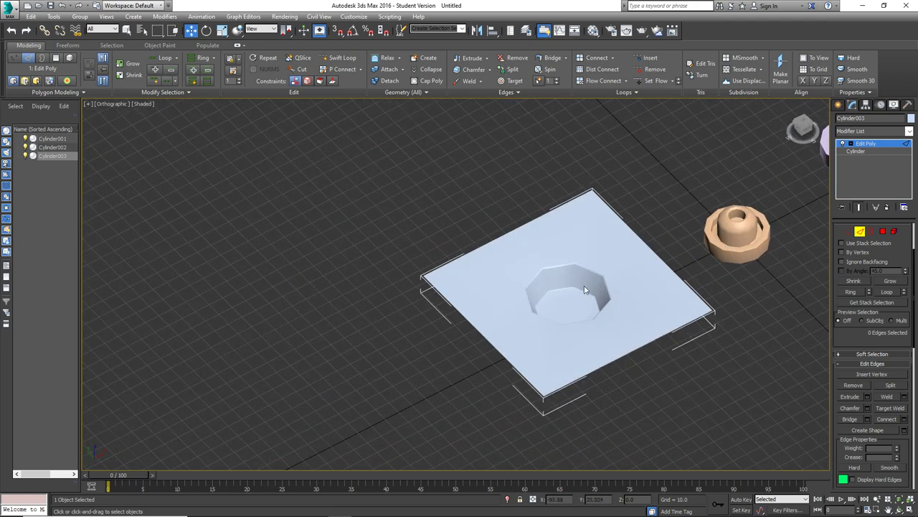
{"action": "scroll", "coordinate": [608, 265], "scroll_direction": "up", "scroll_amount": 5}
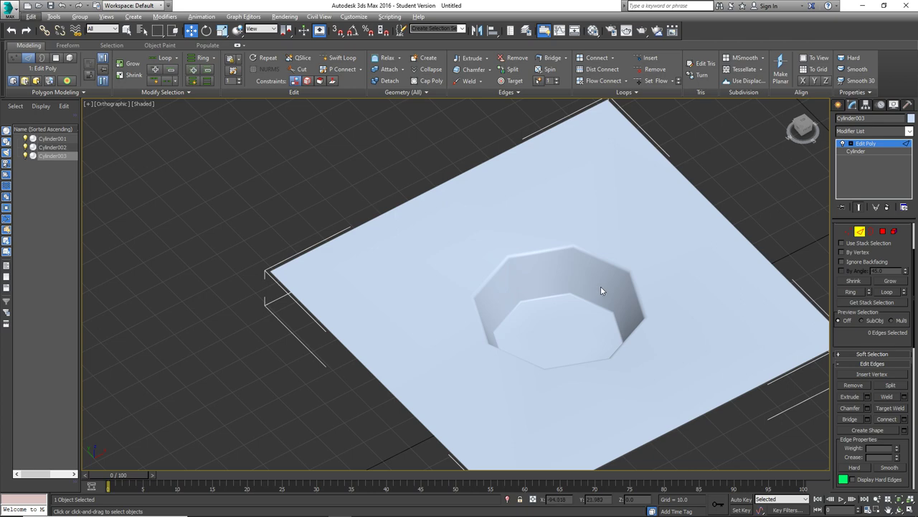
{"action": "middle_click_drag", "start_coordinate": [607, 290], "coordinate": [548, 289], "text": "alt"}
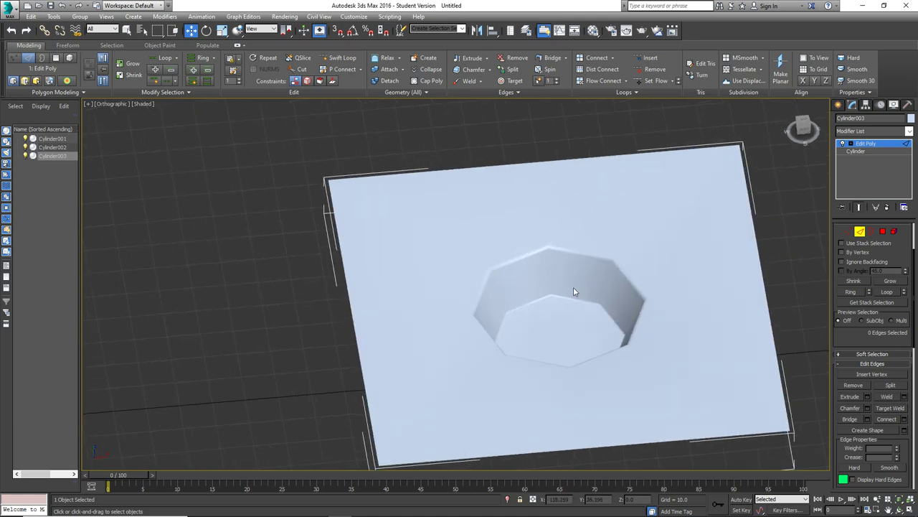
{"action": "middle_click_drag", "start_coordinate": [565, 283], "coordinate": [571, 305], "text": "alt"}
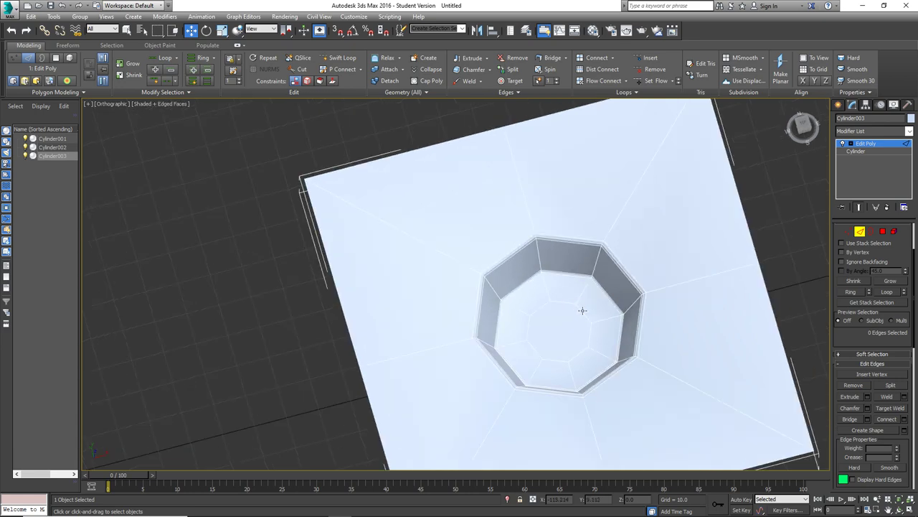
{"action": "scroll", "coordinate": [580, 316], "scroll_direction": "up", "scroll_amount": 6}
{"action": "scroll", "coordinate": [574, 323], "scroll_direction": "down", "scroll_amount": 3}
{"action": "middle_click_drag", "start_coordinate": [586, 312], "coordinate": [594, 311], "text": "alt"}
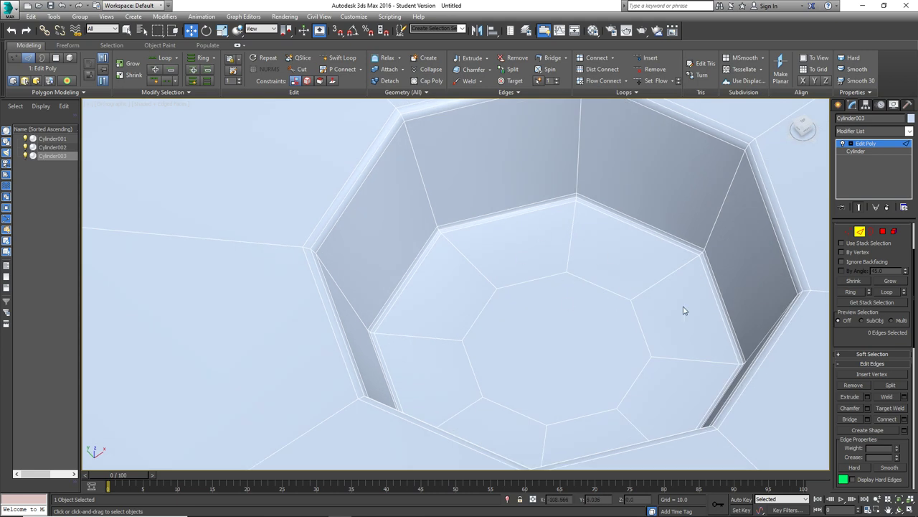
- At Vertex level, marquee-select the inset octagon's vertices on the hole's floor
{"action": "left_click", "coordinate": [848, 231]}
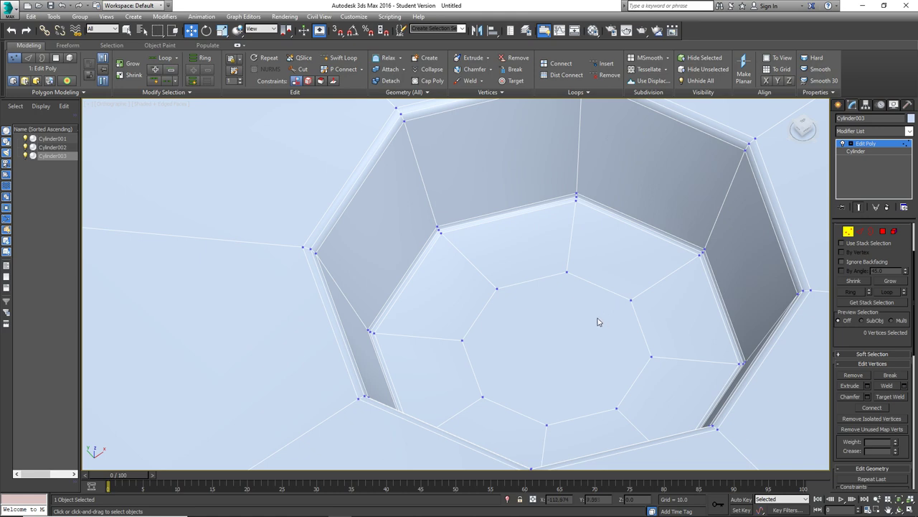
{"action": "middle_click_drag", "start_coordinate": [596, 322], "coordinate": [605, 345], "text": "alt"}
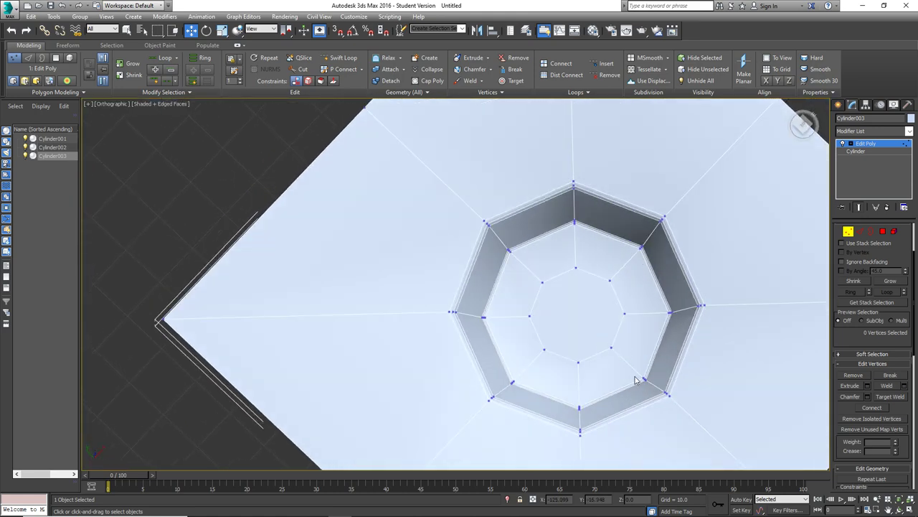
{"action": "left_click_drag", "start_coordinate": [635, 375], "coordinate": [529, 264]}
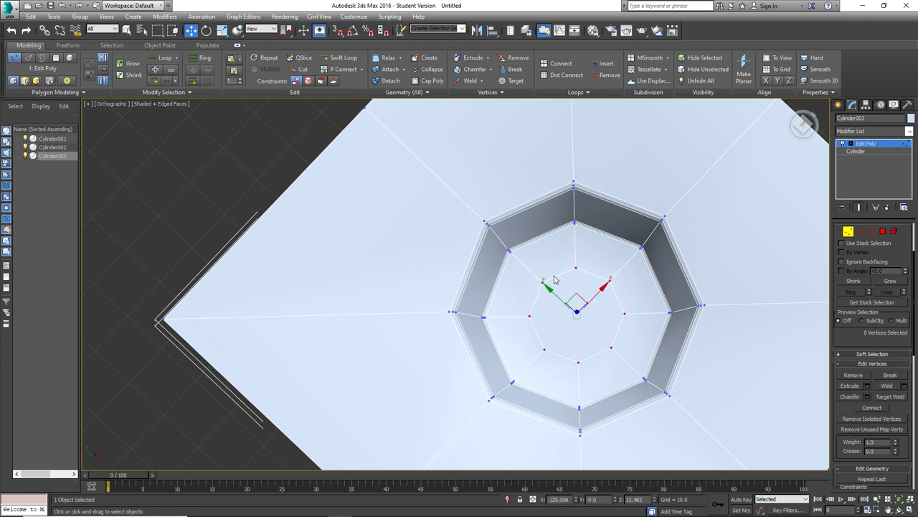
{"action": "scroll", "coordinate": [897, 410], "scroll_direction": "down", "scroll_amount": 2}
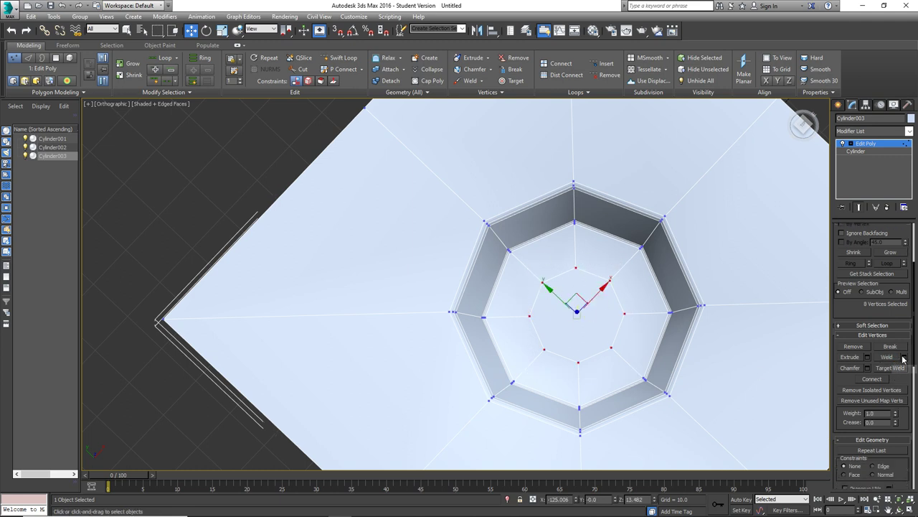
- Weld the floor vertices into one centre point at threshold 14.633, then return to Edge level
{"action": "left_click", "coordinate": [904, 357]}
{"action": "left_click_drag", "start_coordinate": [467, 285], "coordinate": [458, 224]}
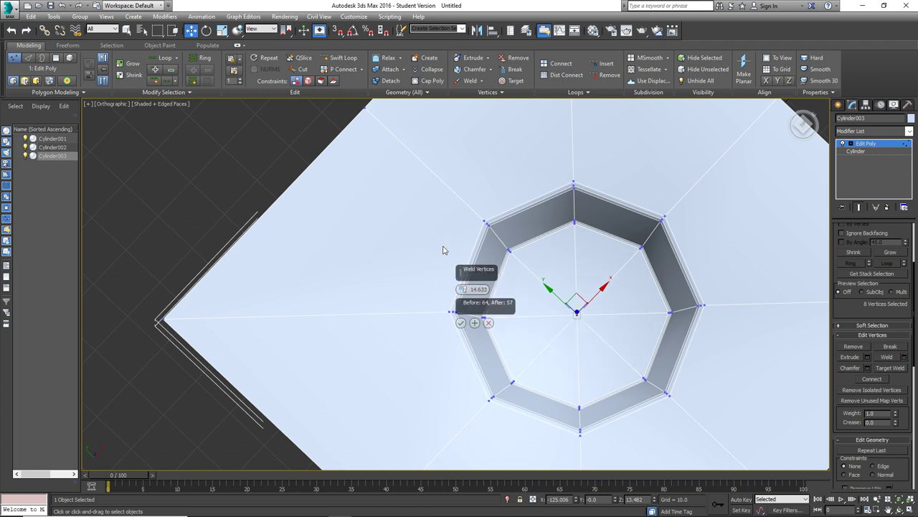
{"action": "left_click", "coordinate": [460, 322]}
{"action": "middle_click_drag", "start_coordinate": [606, 321], "coordinate": [549, 299], "text": "alt"}
{"action": "scroll", "coordinate": [609, 283], "scroll_direction": "up", "scroll_amount": 2}
{"action": "middle_click_drag", "start_coordinate": [608, 283], "coordinate": [615, 287], "text": "alt"}
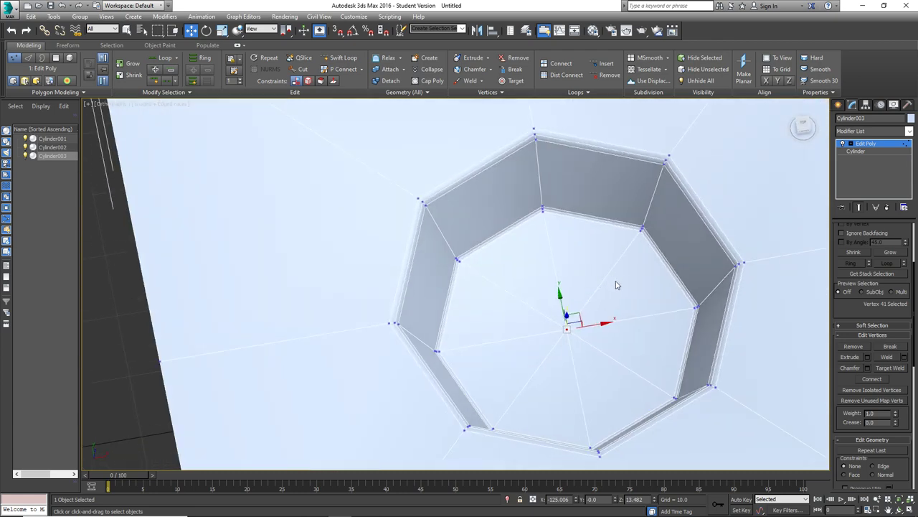
{"action": "scroll", "coordinate": [876, 334], "scroll_direction": "up", "scroll_amount": 1}
{"action": "scroll", "coordinate": [876, 334], "scroll_direction": "up", "scroll_amount": 5}
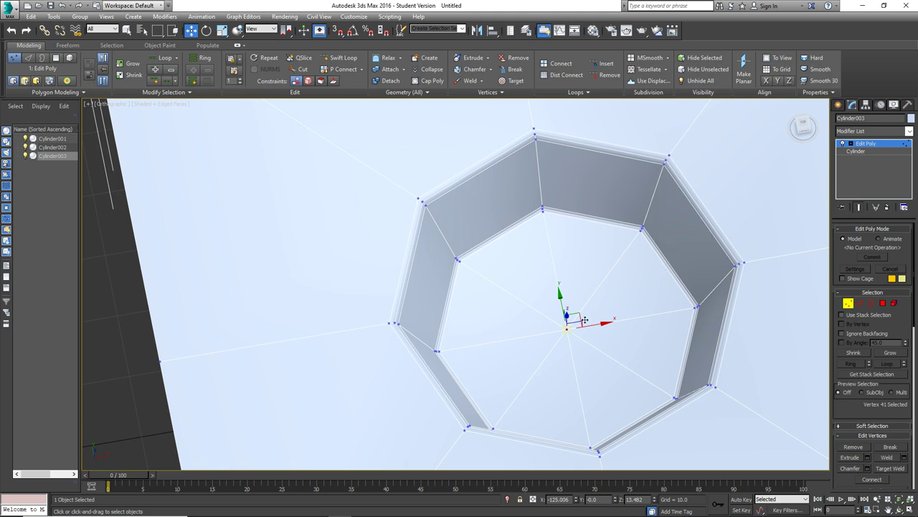
{"action": "left_click", "coordinate": [862, 304]}
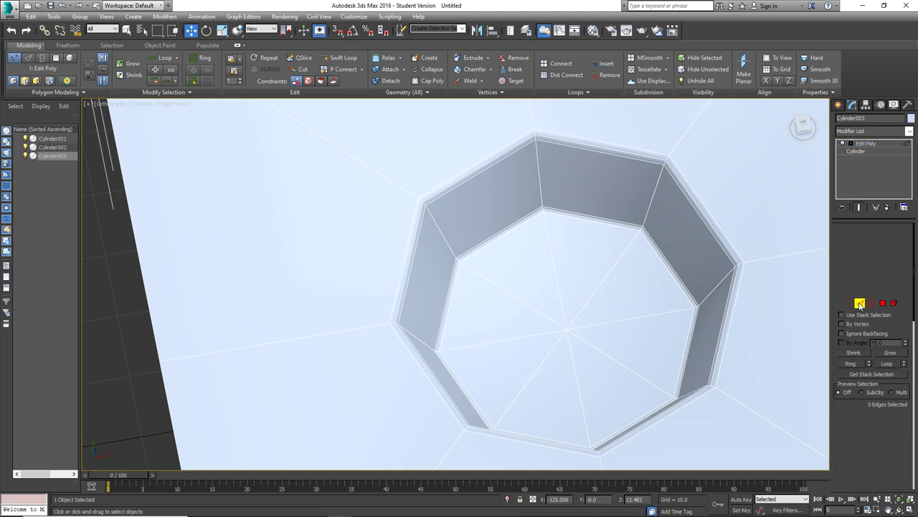
{"action": "mouse_move", "coordinate": [636, 293]}
{"action": "middle_mouse_down", "text": "alt"}
{"action": "mouse_move", "coordinate": [626, 297]}
{"action": "mouse_move", "coordinate": [642, 280]}
{"action": "middle_mouse_up", "text": "alt"}
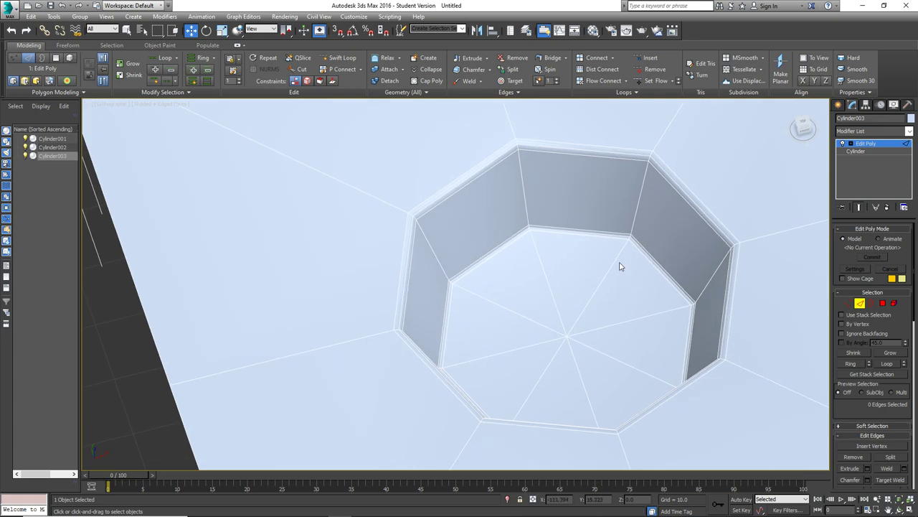
{"action": "left_click", "coordinate": [614, 265]}
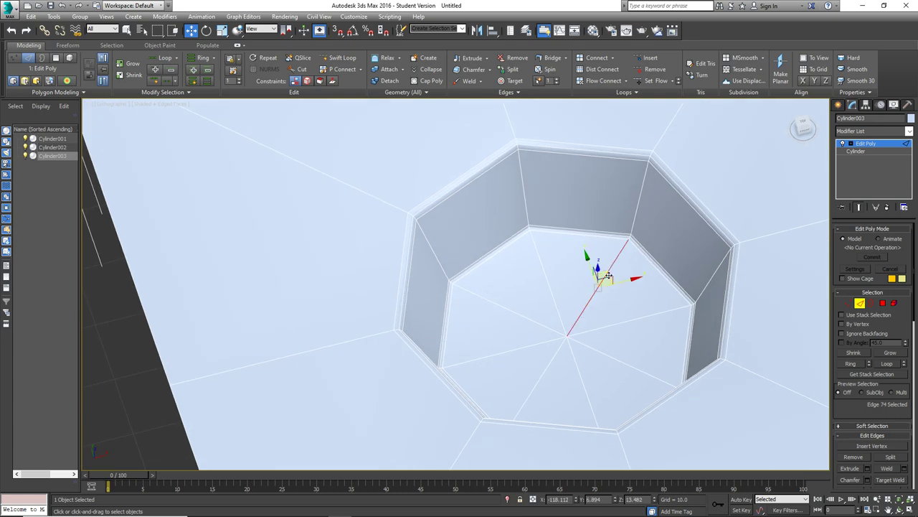
{"action": "middle_click_drag", "start_coordinate": [613, 266], "coordinate": [623, 291], "text": "alt"}
{"action": "left_click", "coordinate": [628, 360], "text": "ctrl"}
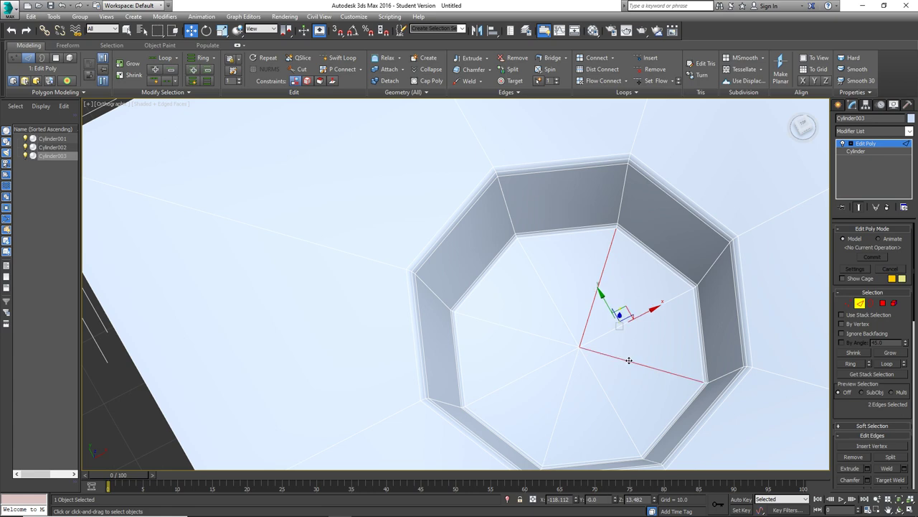
{"action": "left_click", "coordinate": [567, 383], "text": "ctrl"}
{"action": "left_click", "coordinate": [544, 337], "text": "ctrl"}
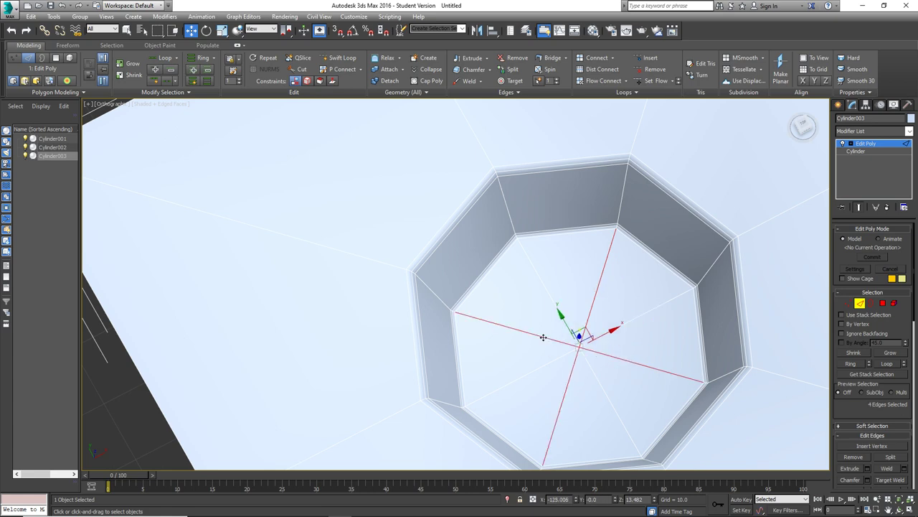
{"action": "key", "text": "BackSpace"}
{"action": "scroll", "coordinate": [543, 337], "scroll_direction": "down", "scroll_amount": 5}
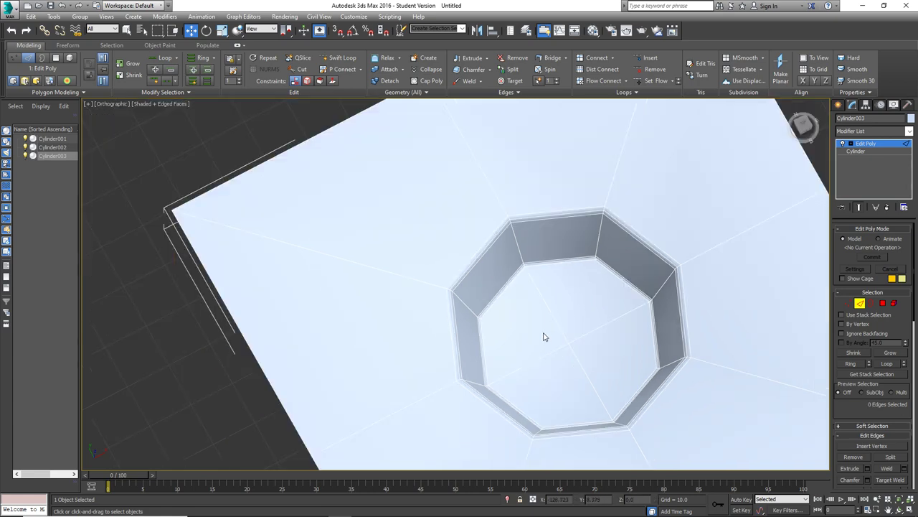
{"action": "middle_click_drag", "start_coordinate": [545, 334], "coordinate": [526, 313], "text": "alt"}
{"action": "scroll", "coordinate": [550, 329], "scroll_direction": "up", "scroll_amount": 5}
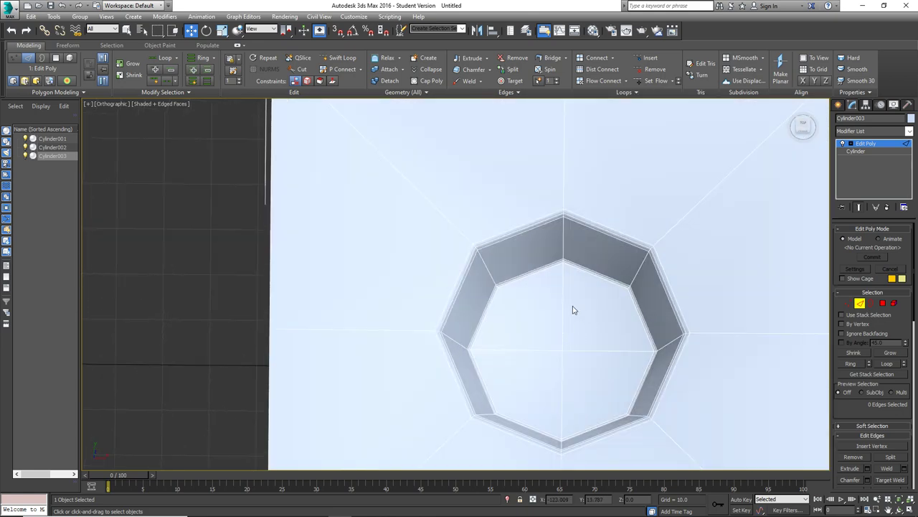
{"action": "scroll", "coordinate": [572, 310], "scroll_direction": "down", "scroll_amount": 5}
{"action": "middle_click_drag", "start_coordinate": [574, 308], "coordinate": [594, 288], "text": "alt"}
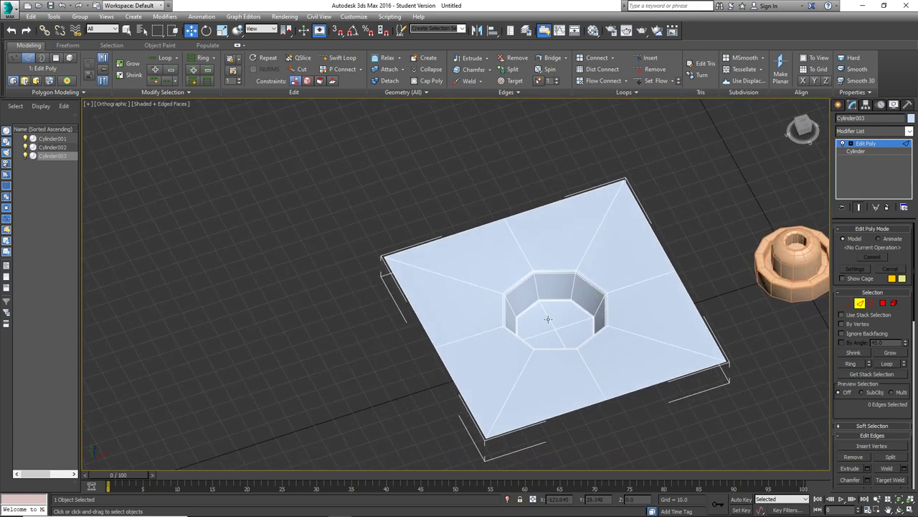
{"action": "scroll", "coordinate": [552, 320], "scroll_direction": "up", "scroll_amount": 4}
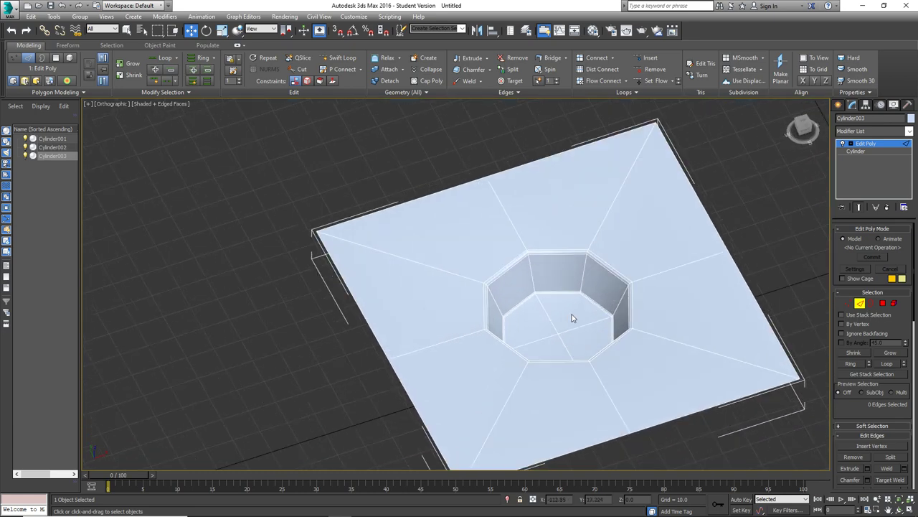
{"action": "scroll", "coordinate": [573, 318], "scroll_direction": "up", "scroll_amount": 2}
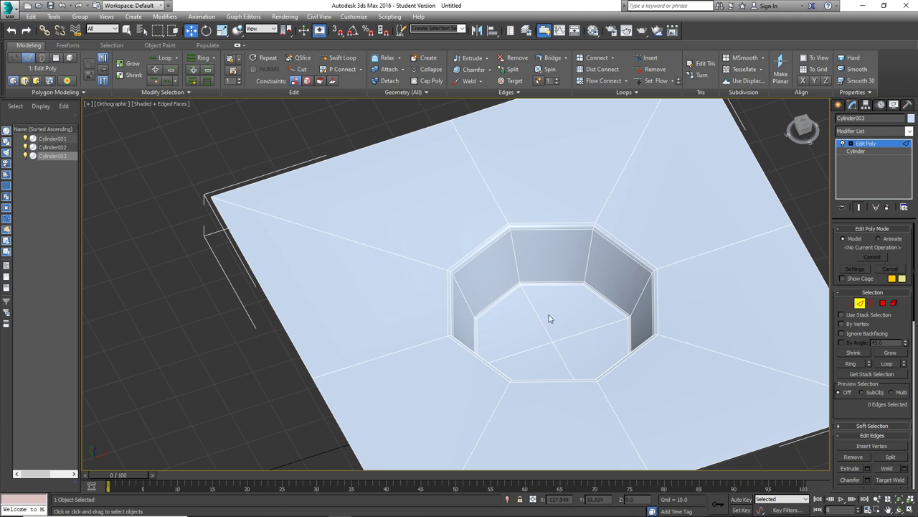
{"action": "left_click", "coordinate": [65, 6]}
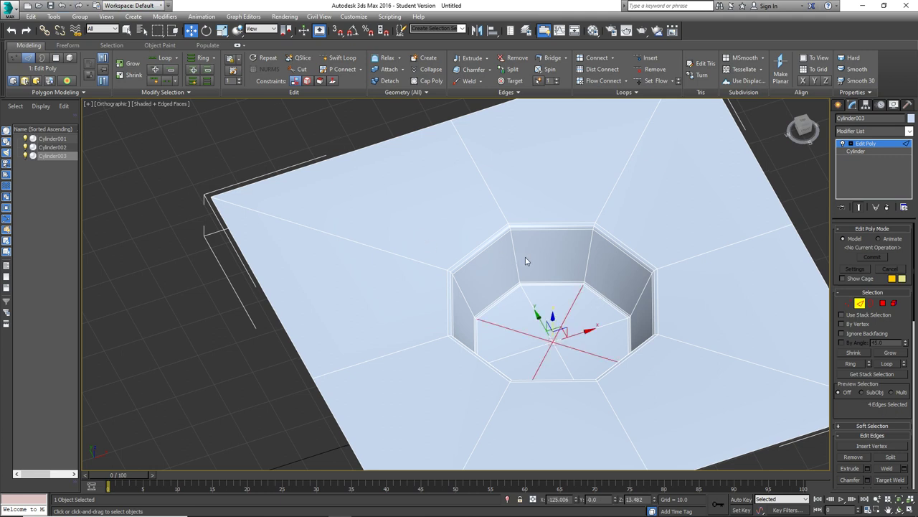
{"action": "left_click", "coordinate": [603, 318]}
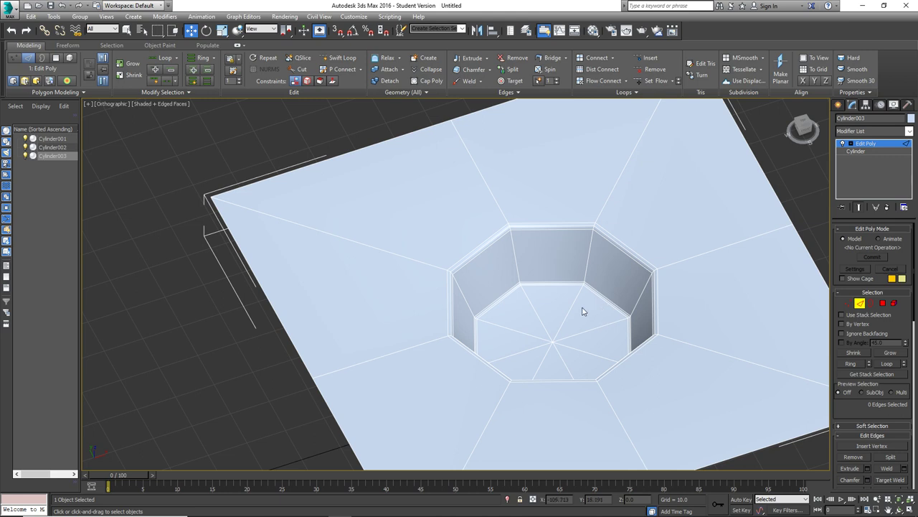
{"action": "scroll", "coordinate": [571, 308], "scroll_direction": "down", "scroll_amount": 3}
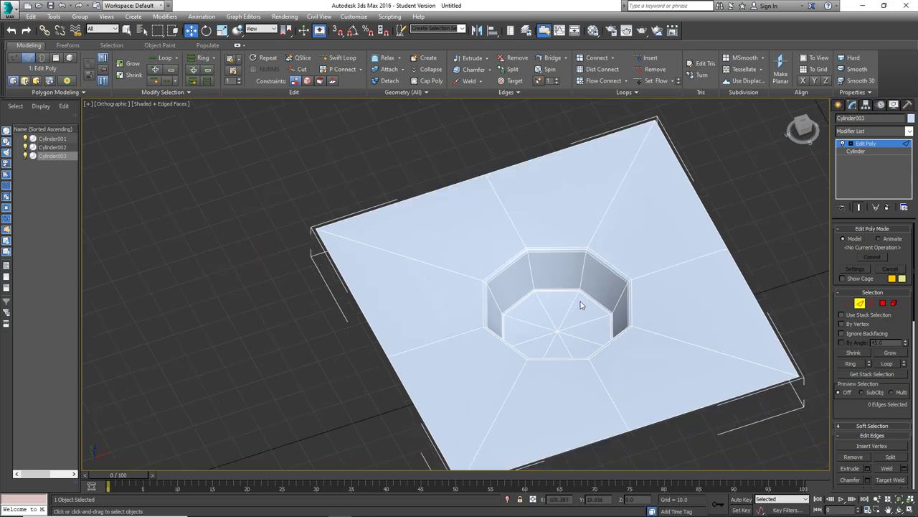
{"action": "scroll", "coordinate": [580, 302], "scroll_direction": "down", "scroll_amount": 3}
{"action": "middle_click_drag", "start_coordinate": [630, 284], "coordinate": [580, 311], "text": "alt"}
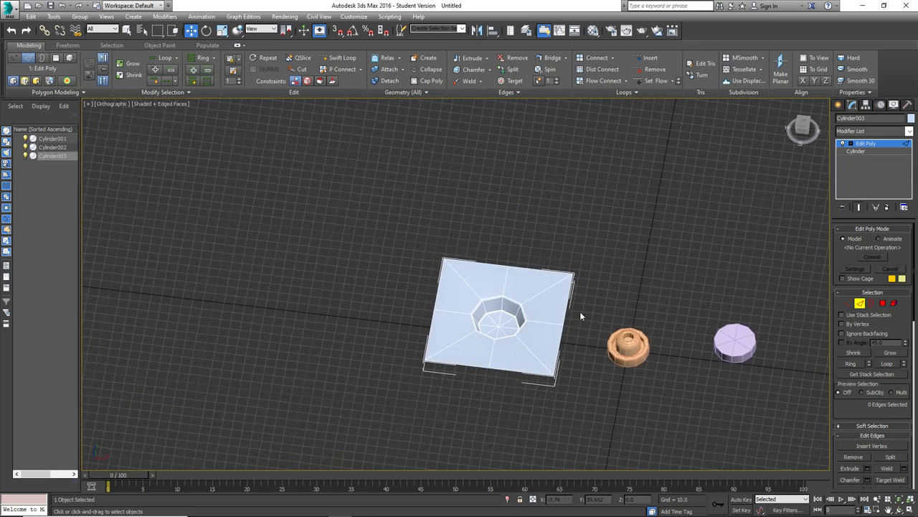
- Leave the plane's sub-object editing and select the orange cylinder Cylinder001
{"action": "scroll", "coordinate": [567, 326], "scroll_direction": "up", "scroll_amount": 5}
{"action": "middle_click_drag", "start_coordinate": [551, 340], "coordinate": [431, 272]}
{"action": "scroll", "coordinate": [566, 316], "scroll_direction": "down", "scroll_amount": 2}
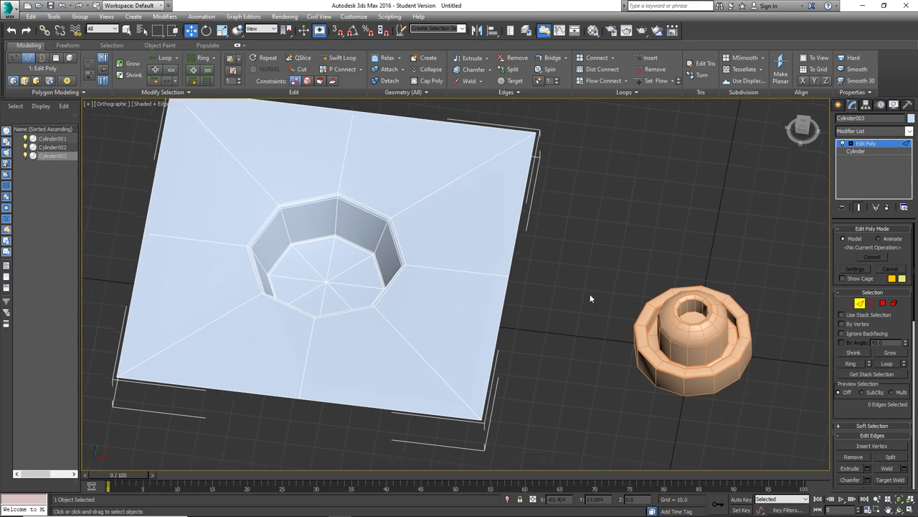
{"action": "middle_click_drag", "start_coordinate": [747, 341], "coordinate": [612, 322]}
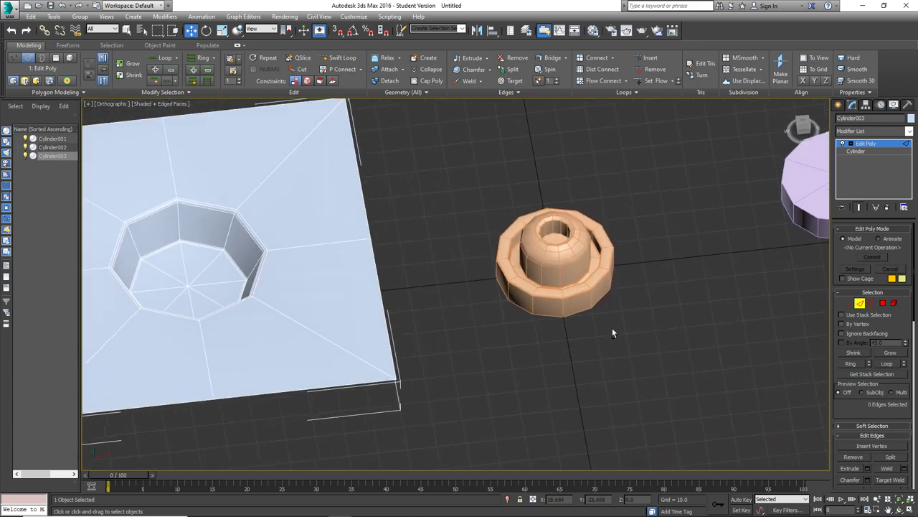
{"action": "scroll", "coordinate": [580, 264], "scroll_direction": "up", "scroll_amount": 4}
{"action": "middle_click_drag", "start_coordinate": [581, 266], "coordinate": [589, 301]}
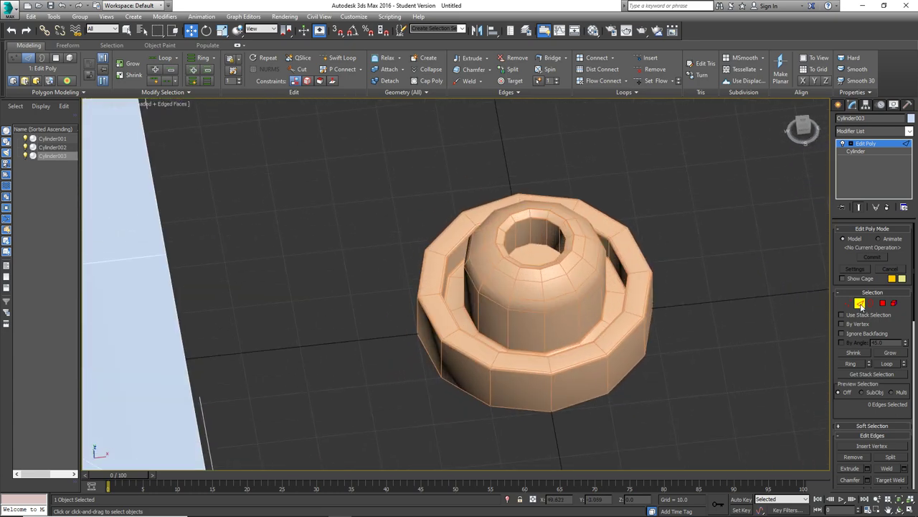
{"action": "left_click", "coordinate": [861, 305]}
{"action": "left_click", "coordinate": [599, 301]}
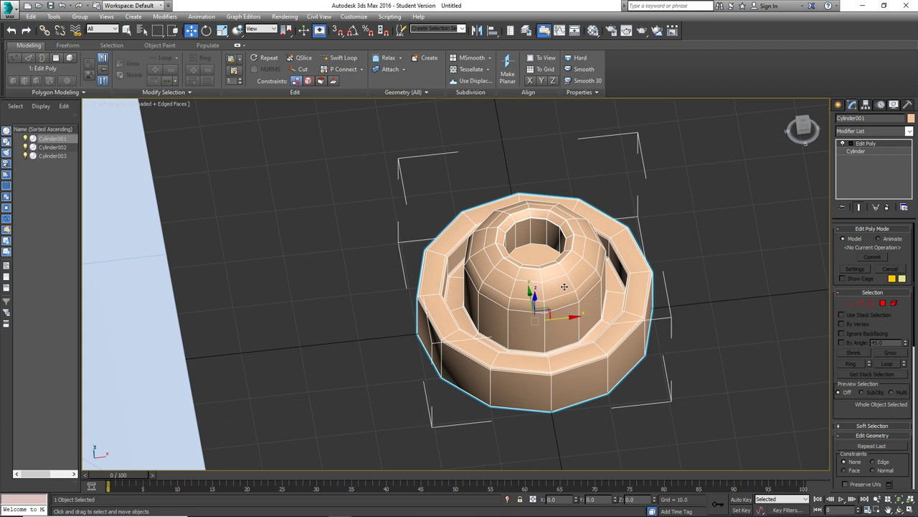
- Zoom and orbit to inspect the hole through the domed post up close
{"action": "middle_click_drag", "start_coordinate": [563, 286], "coordinate": [585, 296], "text": "alt"}
{"action": "scroll", "coordinate": [559, 284], "scroll_direction": "up", "scroll_amount": 3}
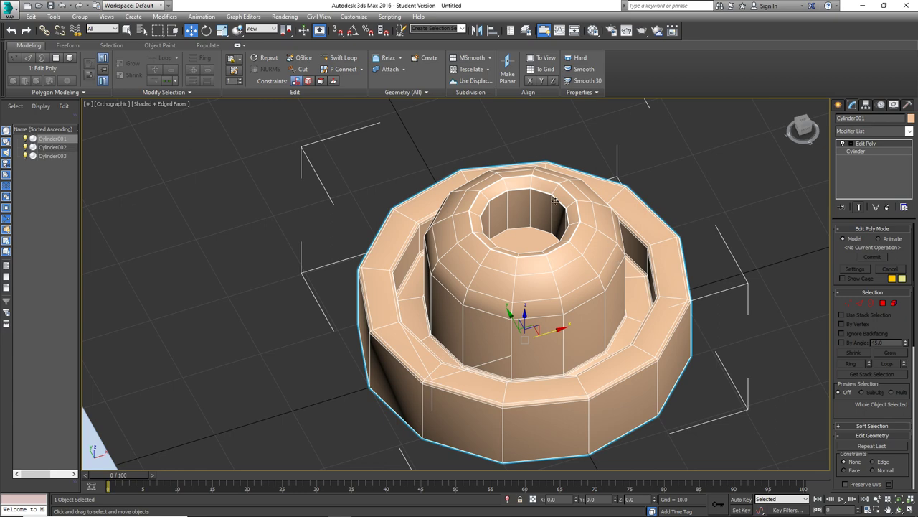
{"action": "scroll", "coordinate": [564, 190], "scroll_direction": "up", "scroll_amount": 10}
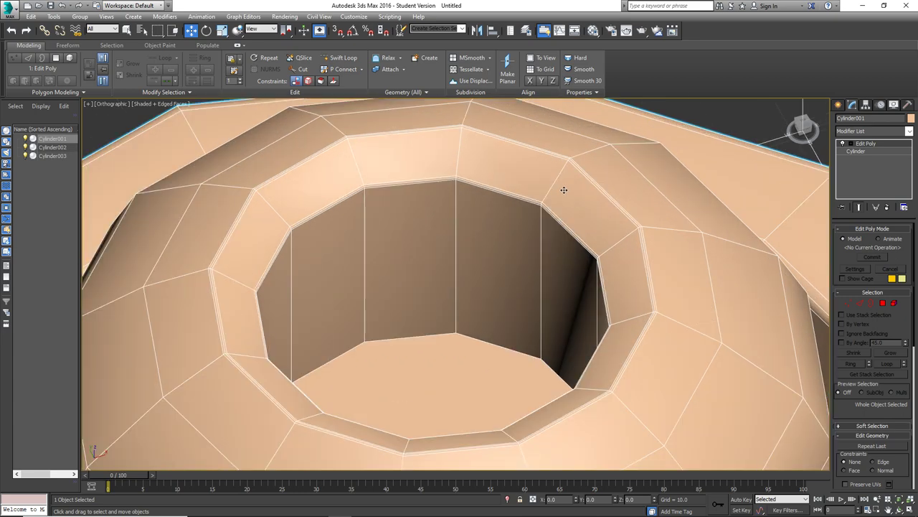
{"action": "scroll", "coordinate": [566, 189], "scroll_direction": "down", "scroll_amount": 15}
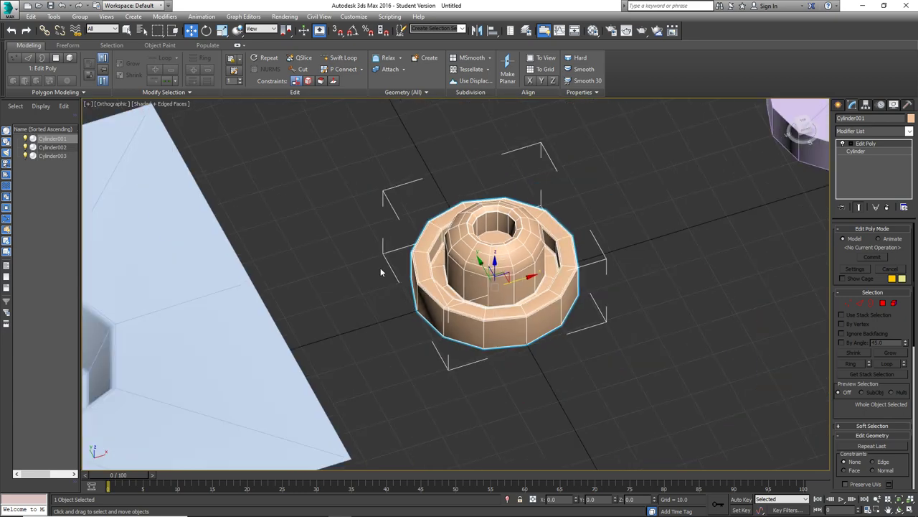
{"action": "scroll", "coordinate": [380, 268], "scroll_direction": "up", "scroll_amount": 12}
{"action": "scroll", "coordinate": [371, 278], "scroll_direction": "down", "scroll_amount": 12}
{"action": "scroll", "coordinate": [444, 282], "scroll_direction": "up", "scroll_amount": 12}
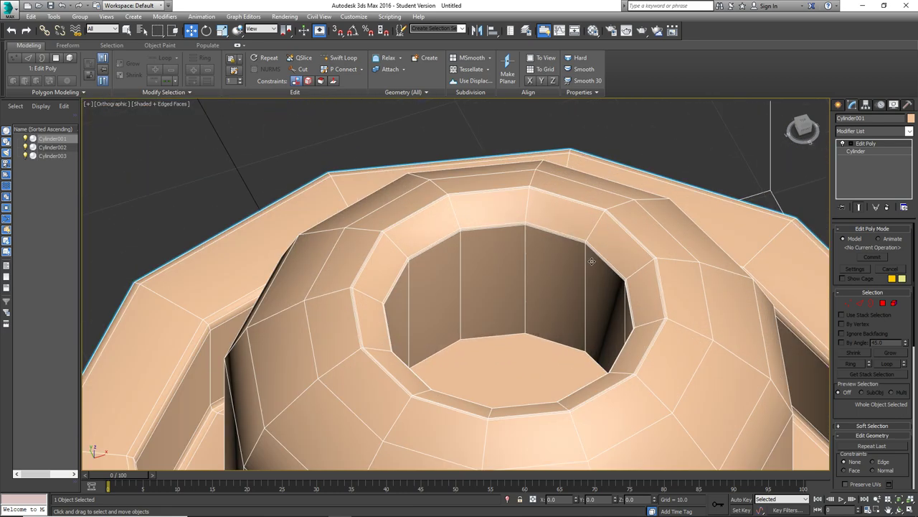
{"action": "scroll", "coordinate": [591, 261], "scroll_direction": "up", "scroll_amount": 3}
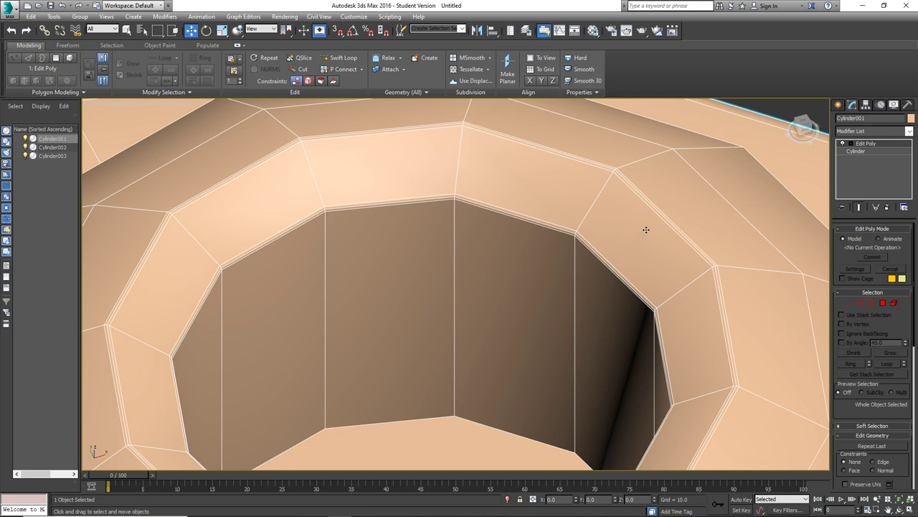
{"action": "scroll", "coordinate": [661, 230], "scroll_direction": "down", "scroll_amount": 15}
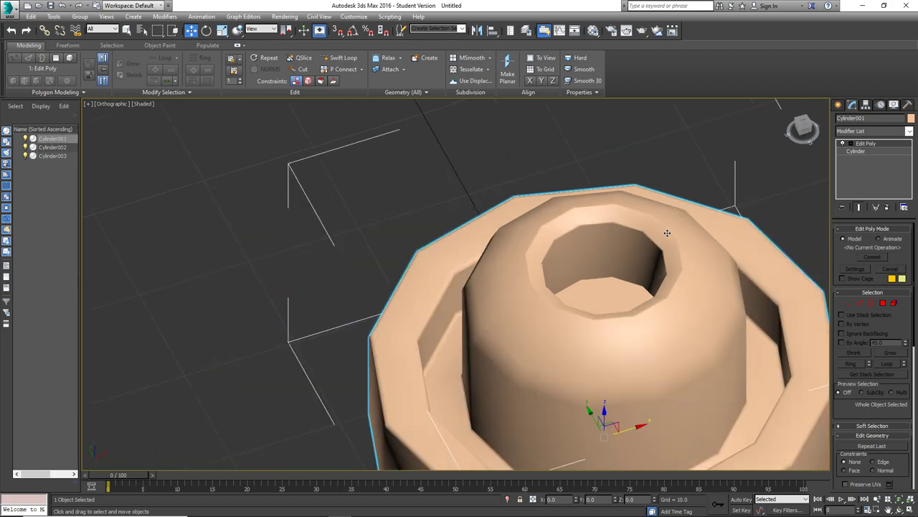
{"action": "mouse_move", "coordinate": [667, 233]}
{"action": "middle_mouse_down", "text": "alt"}
{"action": "mouse_move", "coordinate": [524, 269]}
{"action": "mouse_move", "coordinate": [560, 226]}
{"action": "mouse_move", "coordinate": [574, 248]}
{"action": "mouse_move", "coordinate": [583, 230]}
{"action": "mouse_move", "coordinate": [582, 260]}
{"action": "mouse_move", "coordinate": [590, 262]}
{"action": "middle_mouse_up", "text": "alt"}
{"action": "scroll", "coordinate": [601, 251], "scroll_direction": "down", "scroll_amount": 5}
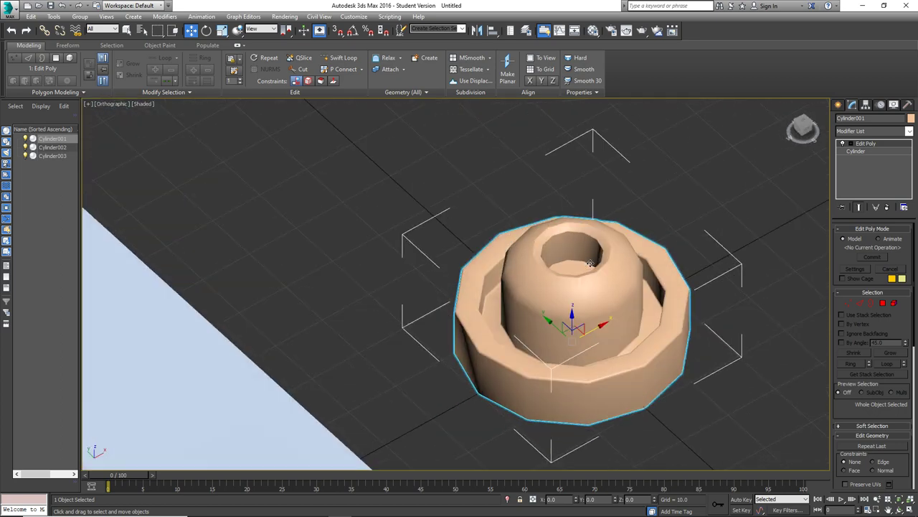
- Turn on Edged Faces and enter Vertex sub-object level on the ring model
{"action": "key", "text": "F4"}
{"action": "mouse_move", "coordinate": [599, 294]}
{"action": "middle_mouse_down", "text": "alt"}
{"action": "mouse_move", "coordinate": [601, 268]}
{"action": "mouse_move", "coordinate": [621, 256]}
{"action": "middle_mouse_up", "text": "alt"}
{"action": "scroll", "coordinate": [600, 266], "scroll_direction": "up", "scroll_amount": 5}
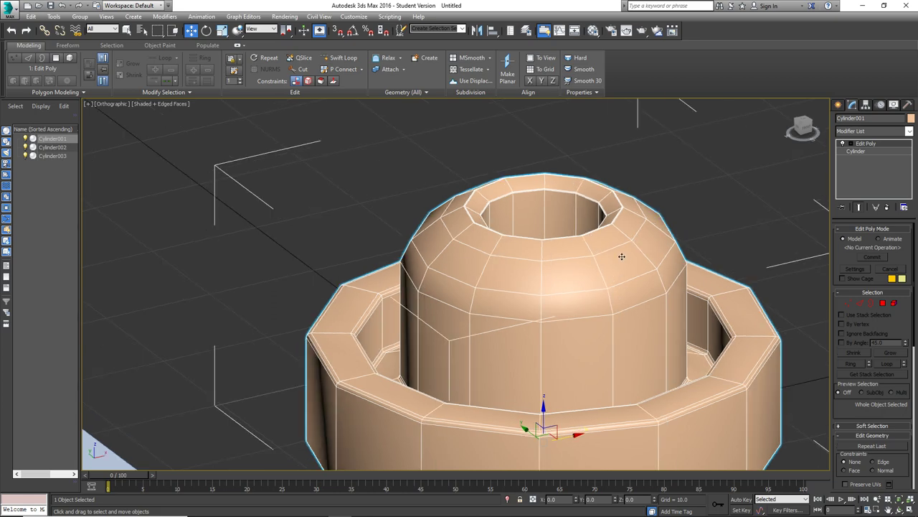
{"action": "left_click", "coordinate": [848, 303]}
- Exit vertex editing and reselect the stepped ring model Cylinder001
{"action": "middle_click_drag", "start_coordinate": [549, 247], "coordinate": [566, 245], "text": "alt"}
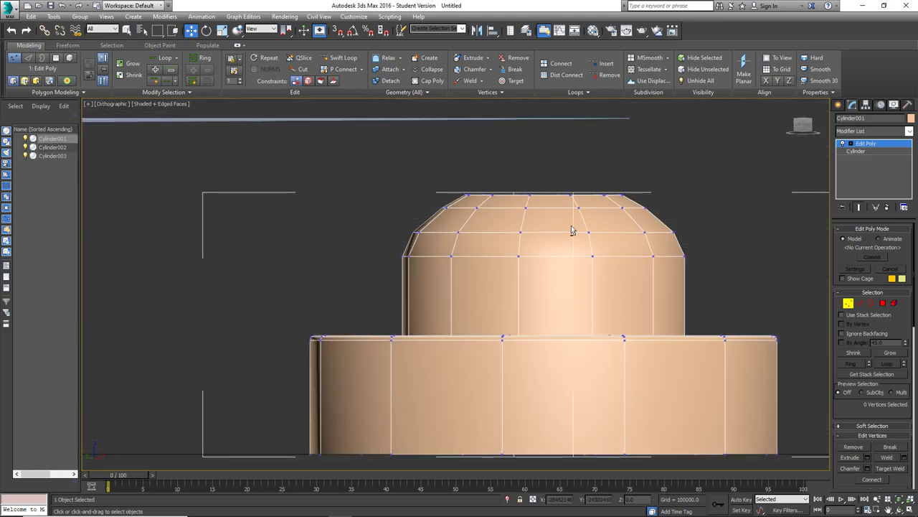
{"action": "left_click", "coordinate": [801, 126]}
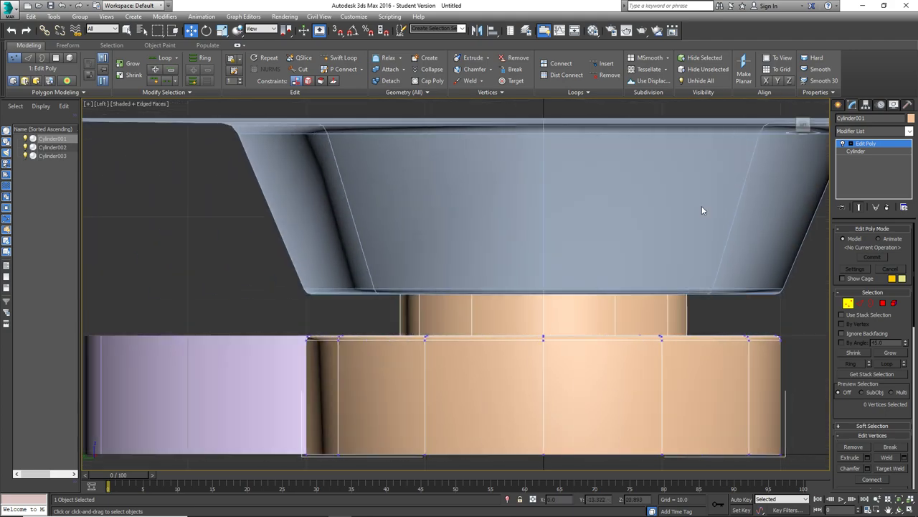
{"action": "middle_click_drag", "start_coordinate": [702, 206], "coordinate": [710, 236], "text": "alt"}
{"action": "scroll", "coordinate": [629, 255], "scroll_direction": "up", "scroll_amount": 3}
{"action": "left_click", "coordinate": [849, 303]}
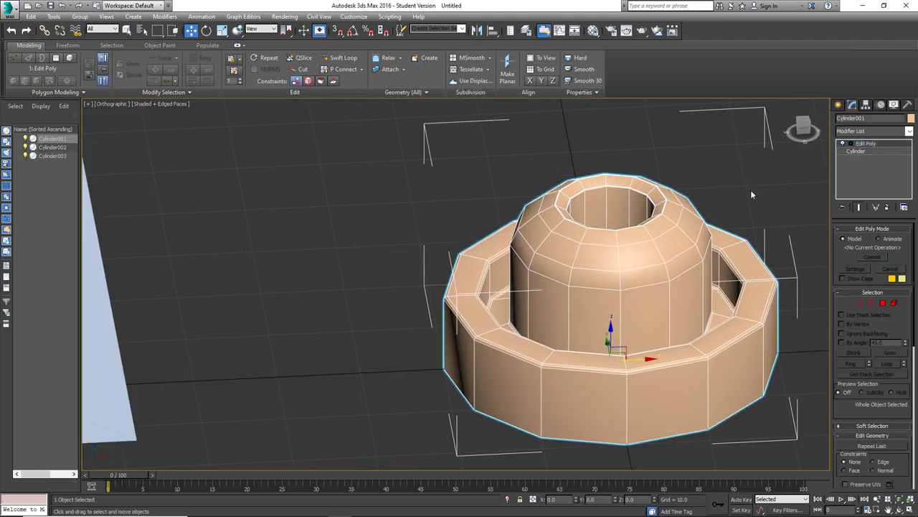
{"action": "left_click", "coordinate": [750, 189]}
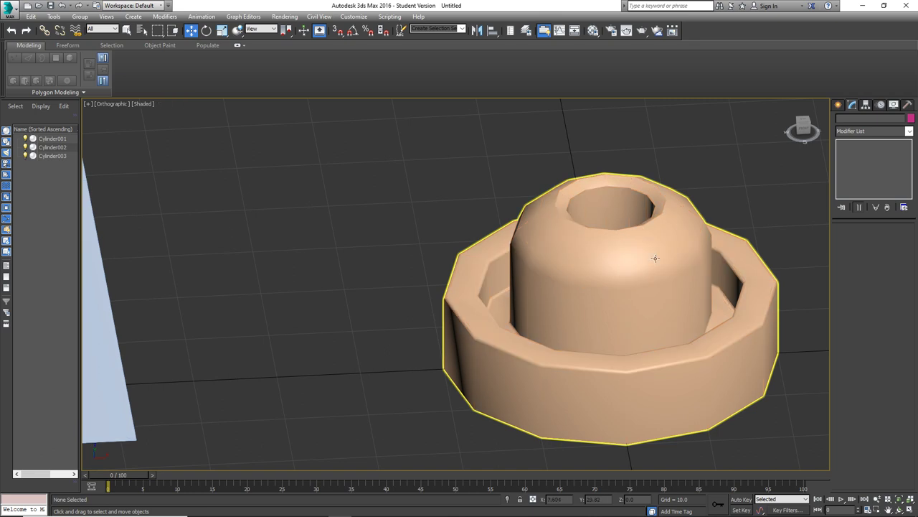
{"action": "middle_click_drag", "start_coordinate": [666, 248], "coordinate": [679, 236], "text": "alt"}
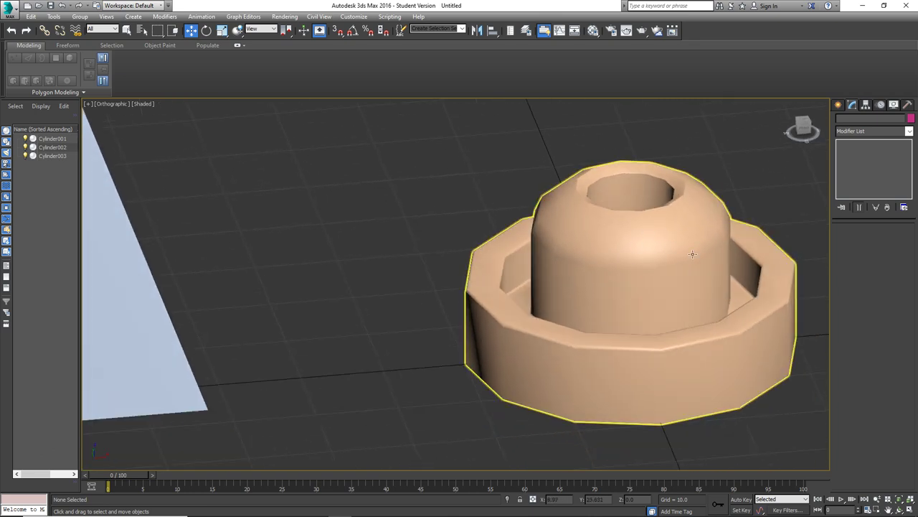
{"action": "left_click", "coordinate": [666, 220]}
- In Front view, select the dome's top two vertex rows and activate Select and Scale
{"action": "left_click", "coordinate": [847, 303]}
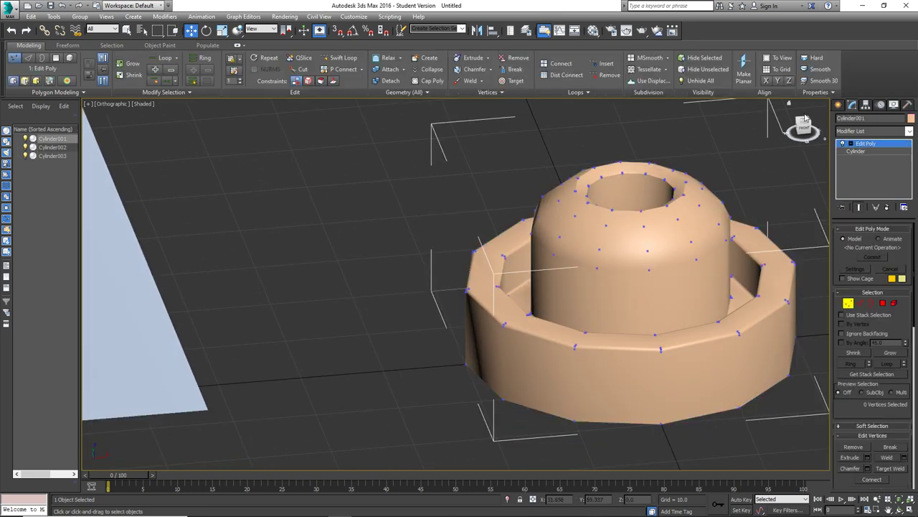
{"action": "left_click", "coordinate": [805, 130]}
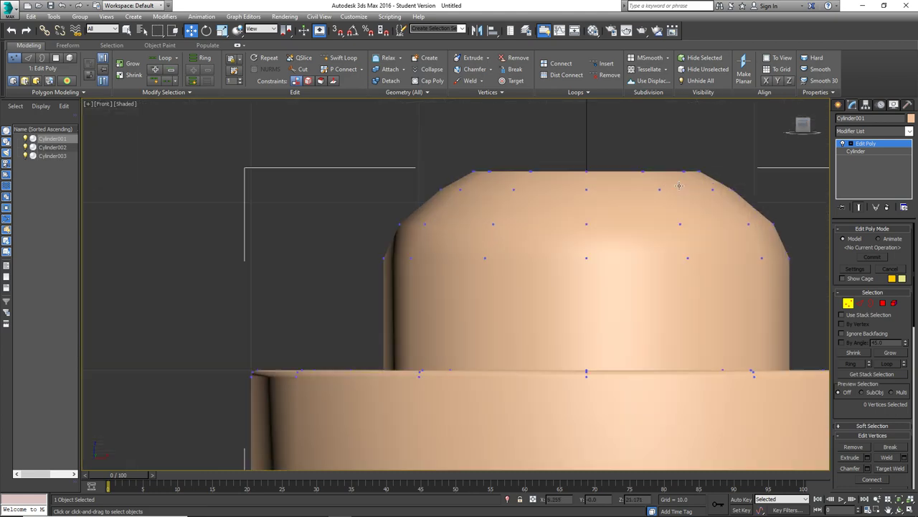
{"action": "left_click_drag", "start_coordinate": [743, 188], "coordinate": [421, 202]}
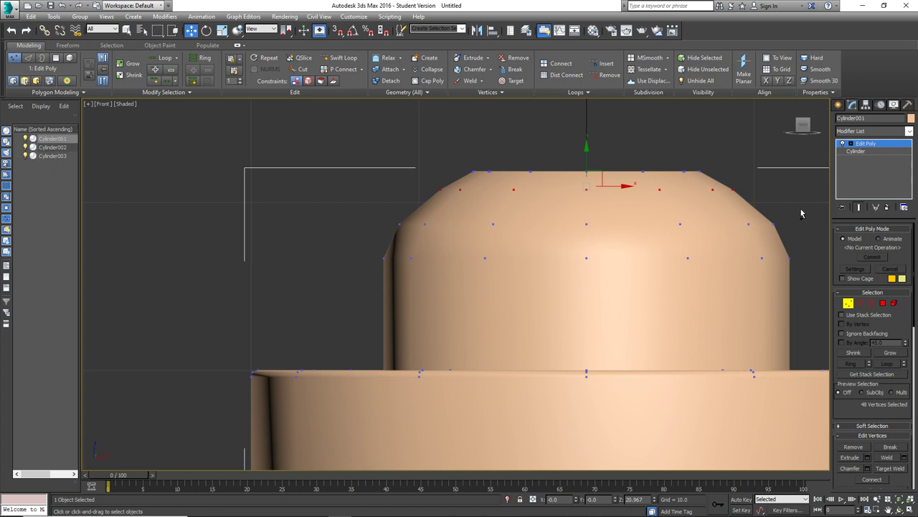
{"action": "left_click_drag", "start_coordinate": [799, 209], "coordinate": [372, 237]}
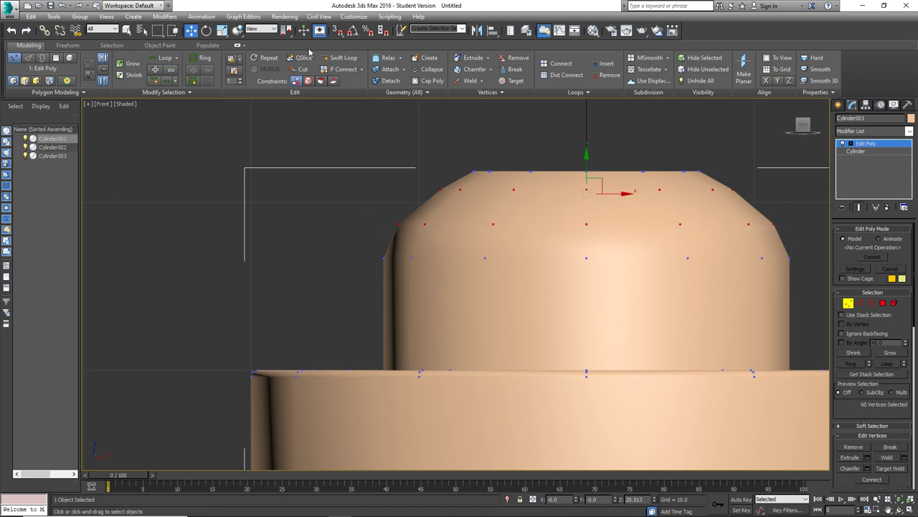
{"action": "left_click", "coordinate": [222, 31]}
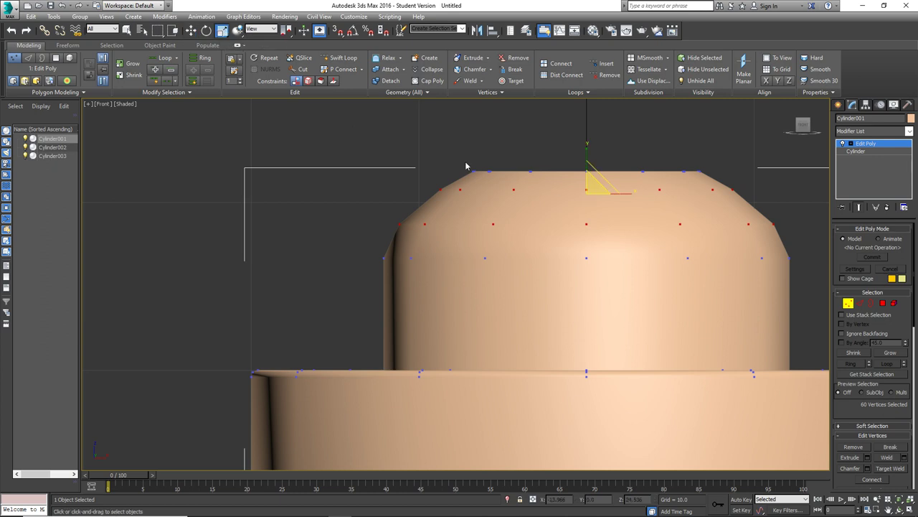
{"action": "scroll", "coordinate": [869, 424], "scroll_direction": "down", "scroll_amount": 5}
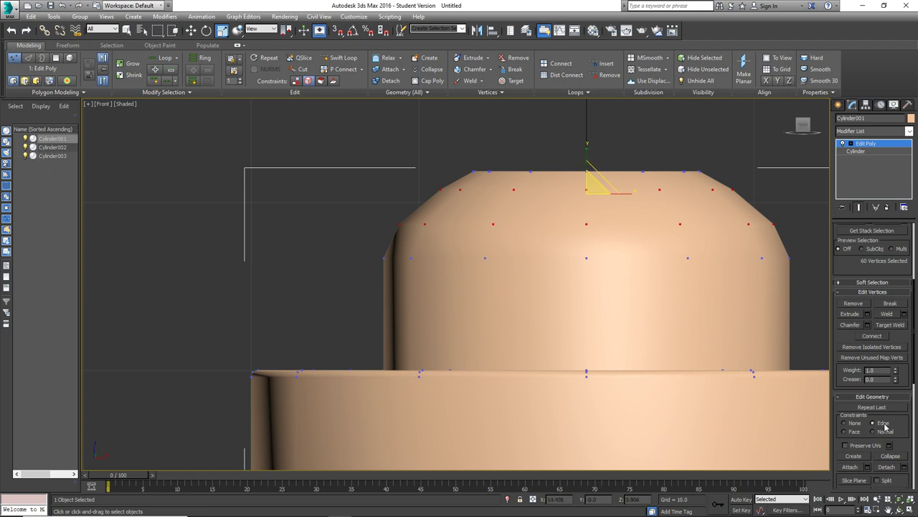
- Try flattening the top vertex rows to 47% and moving them down, then undo both
{"action": "key", "text": "F4"}
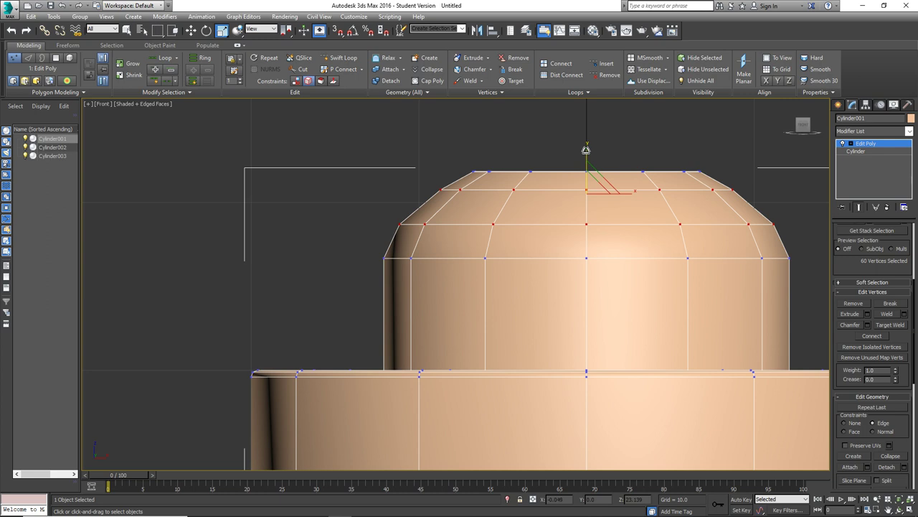
{"action": "left_click_drag", "start_coordinate": [586, 149], "coordinate": [562, 422]}
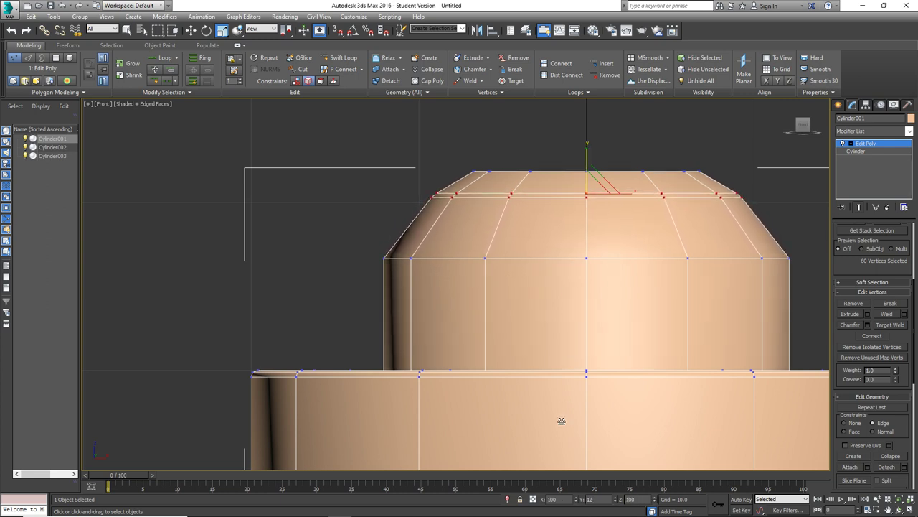
{"action": "left_click", "coordinate": [191, 30]}
{"action": "left_click_drag", "start_coordinate": [585, 154], "coordinate": [581, 175]}
{"action": "left_click", "coordinate": [61, 6]}
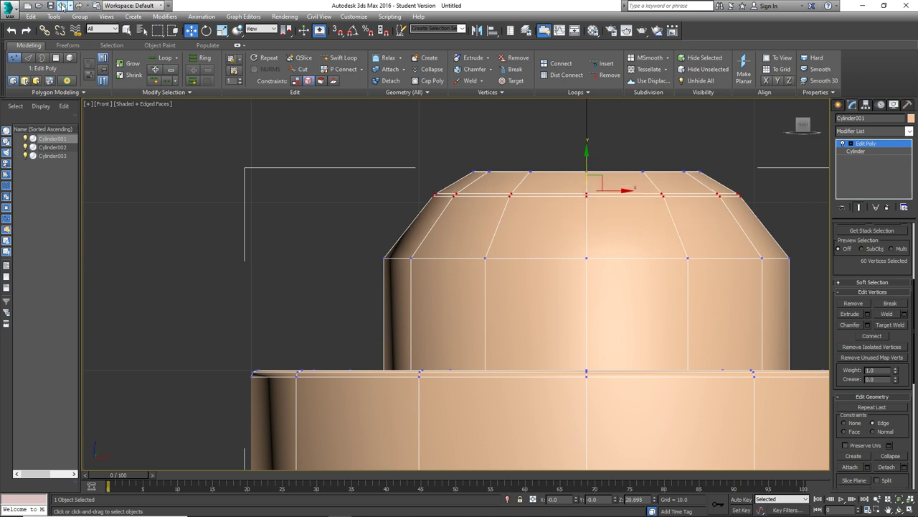
{"action": "left_click", "coordinate": [62, 6]}
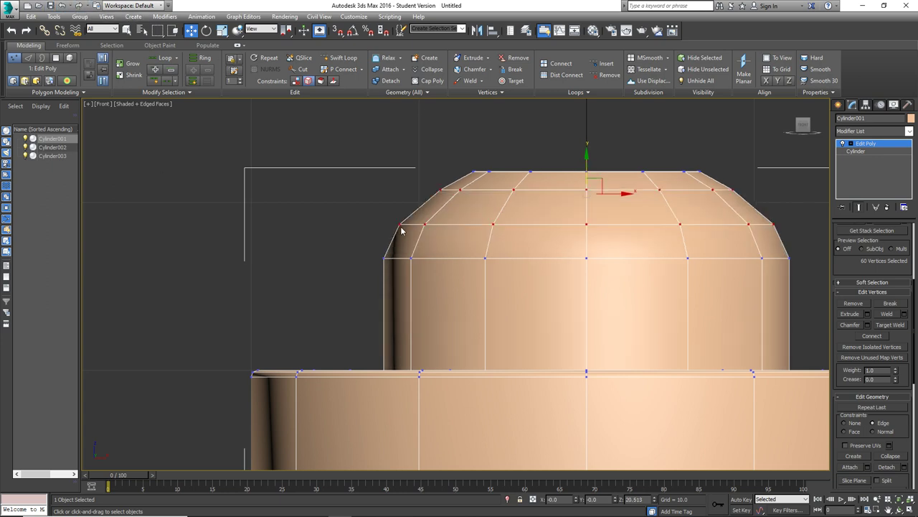
- Adjust the dome's vertex ring heights: raise the lower ring, lower the upper, nudge the next
{"action": "left_click_drag", "start_coordinate": [762, 228], "coordinate": [391, 227]}
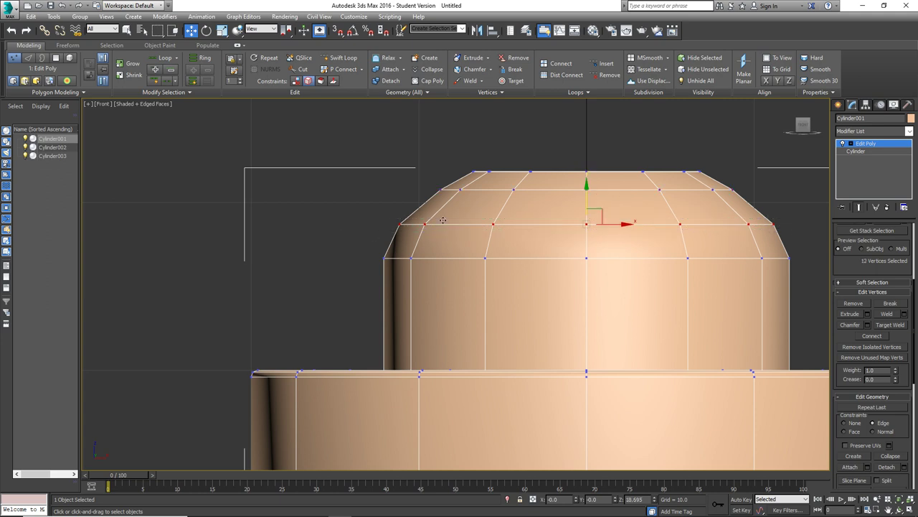
{"action": "left_click_drag", "start_coordinate": [587, 190], "coordinate": [592, 183]}
{"action": "left_click_drag", "start_coordinate": [754, 178], "coordinate": [594, 202]}
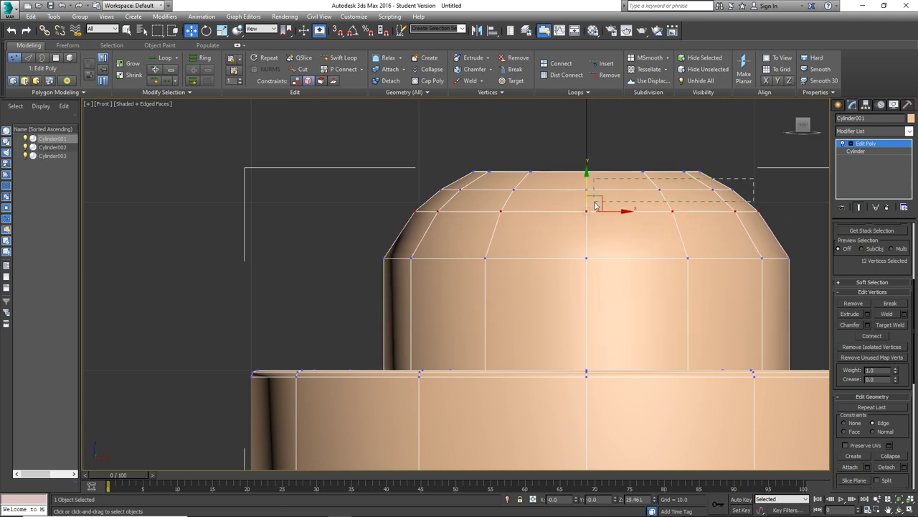
{"action": "left_click_drag", "start_coordinate": [420, 194], "coordinate": [419, 194]}
{"action": "left_click_drag", "start_coordinate": [590, 154], "coordinate": [596, 166]}
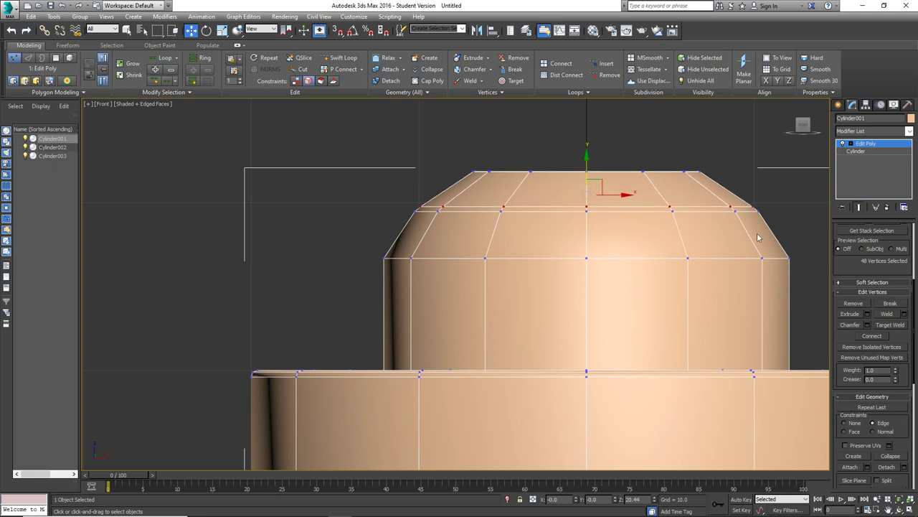
{"action": "left_click_drag", "start_coordinate": [701, 215], "coordinate": [403, 214]}
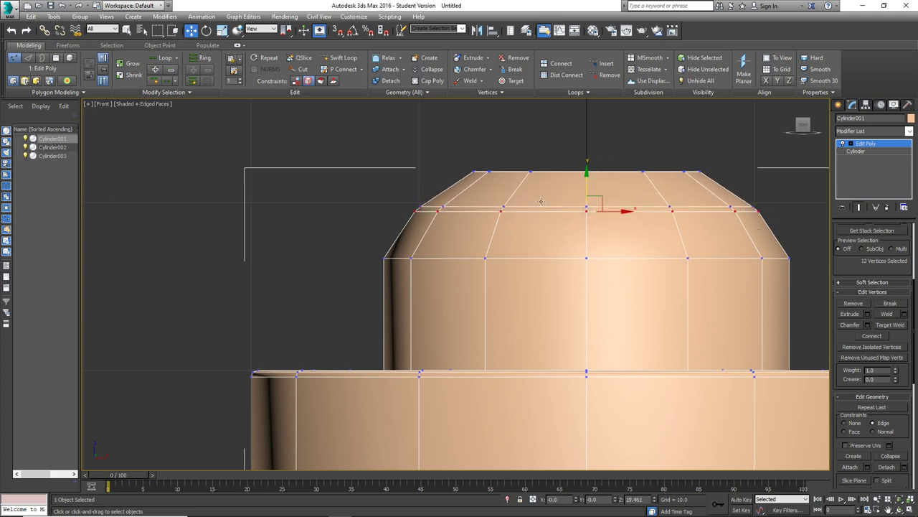
{"action": "left_click_drag", "start_coordinate": [588, 184], "coordinate": [588, 182]}
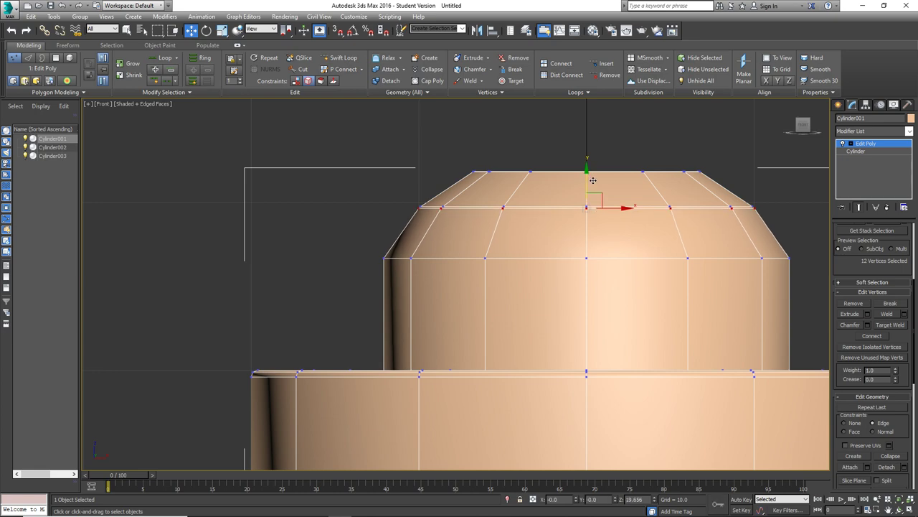
- Hide edged faces and zoom into a straight Front view of the dome
{"action": "middle_click_drag", "start_coordinate": [493, 204], "coordinate": [513, 217], "text": "alt"}
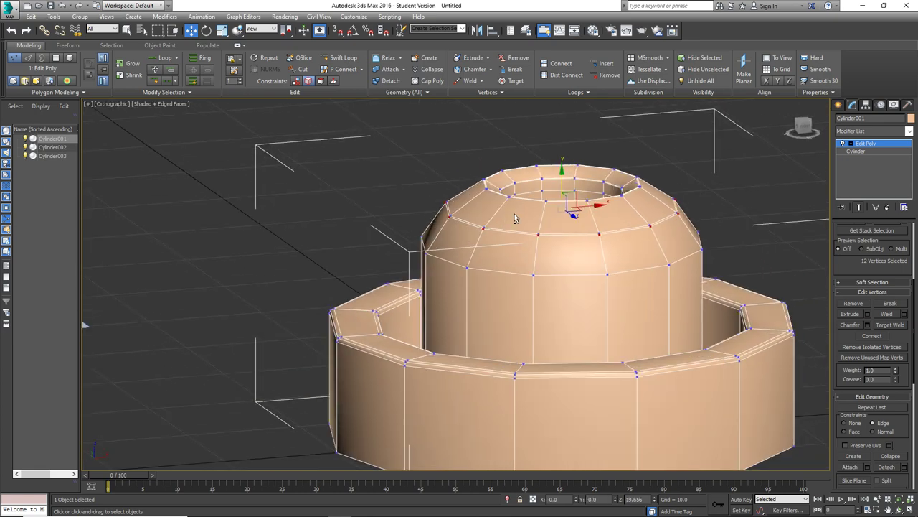
{"action": "key", "text": "F4"}
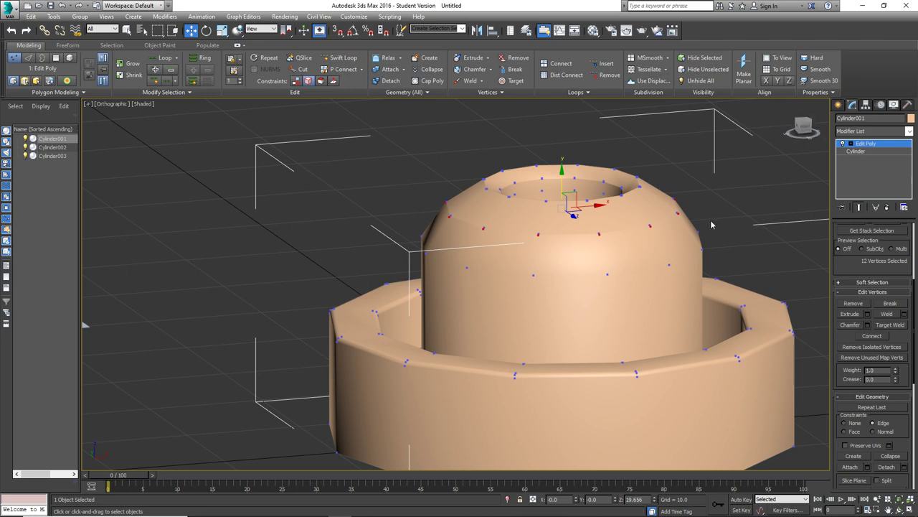
{"action": "scroll", "coordinate": [653, 227], "scroll_direction": "down", "scroll_amount": 3}
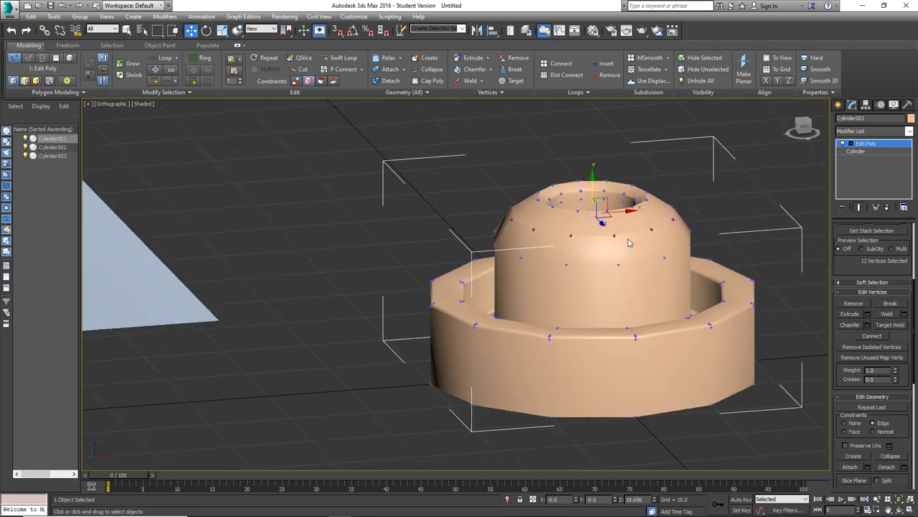
{"action": "scroll", "coordinate": [543, 225], "scroll_direction": "up", "scroll_amount": 8}
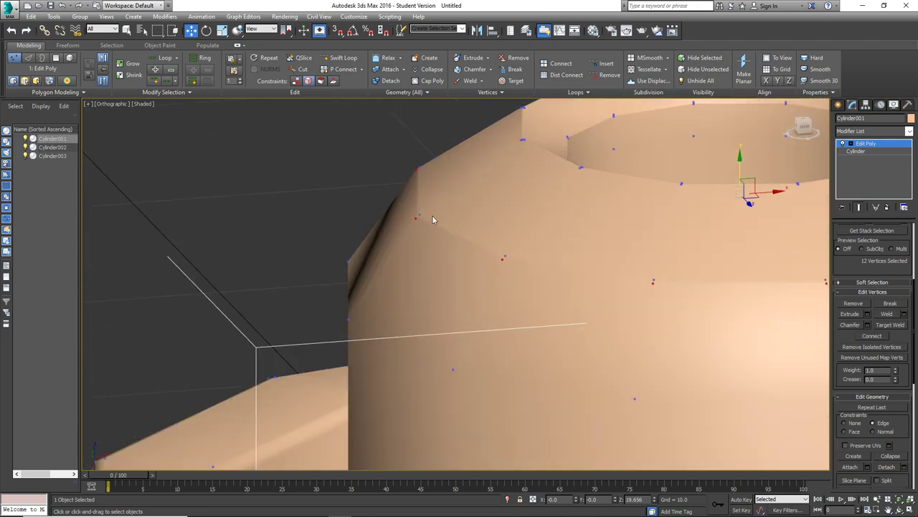
{"action": "scroll", "coordinate": [503, 229], "scroll_direction": "down", "scroll_amount": 6}
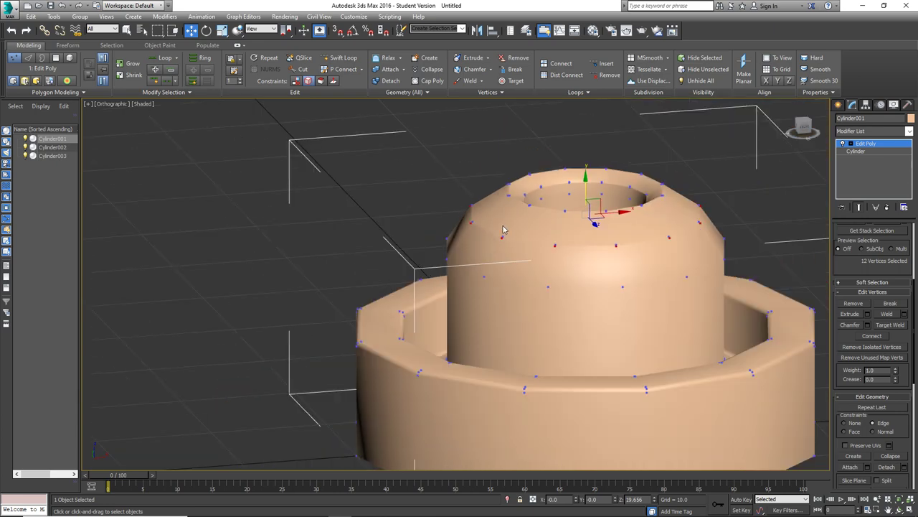
{"action": "left_click", "coordinate": [804, 132]}
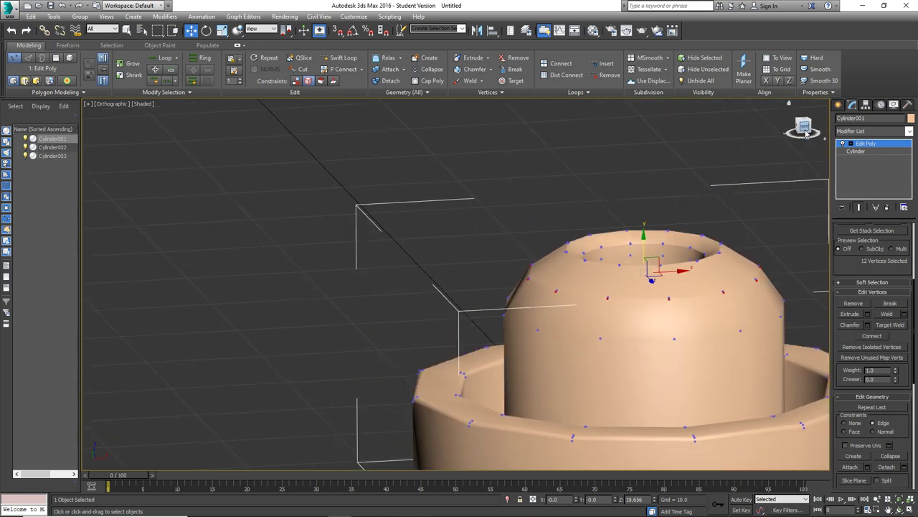
{"action": "scroll", "coordinate": [603, 295], "scroll_direction": "up", "scroll_amount": 2}
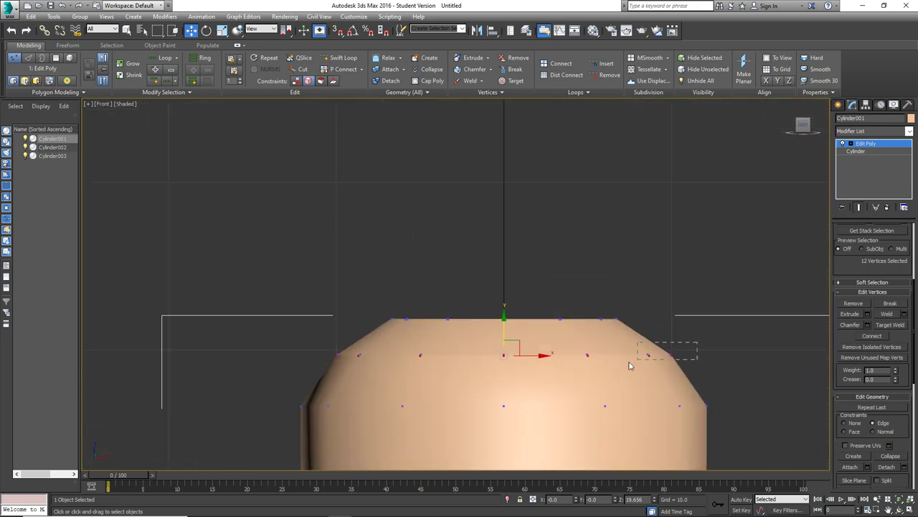
- Weld the doubled middle vertex rows, reducing the mesh from 276 to 264 vertices
{"action": "left_click_drag", "start_coordinate": [629, 366], "coordinate": [305, 379]}
{"action": "left_click", "coordinate": [892, 315]}
{"action": "left_click", "coordinate": [903, 315]}
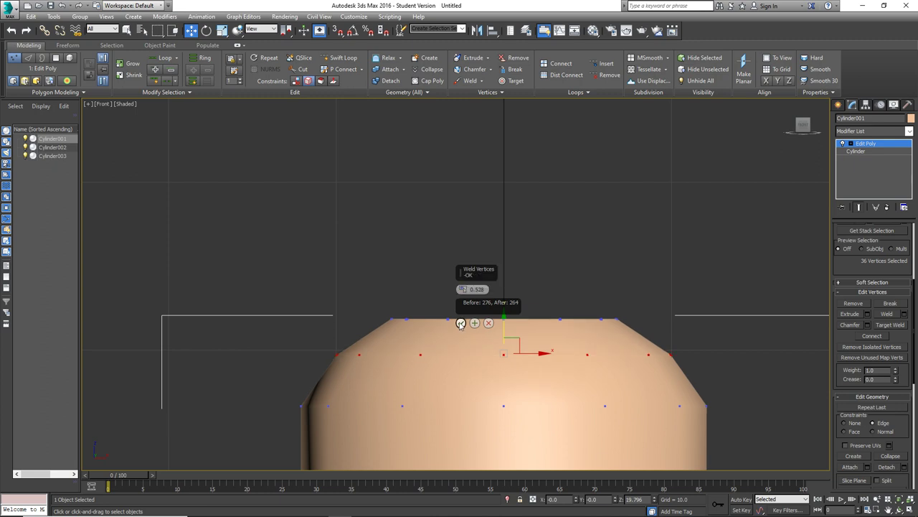
{"action": "left_click", "coordinate": [461, 323]}
{"action": "middle_click_drag", "start_coordinate": [406, 304], "coordinate": [459, 302], "text": "alt"}
- Exit Vertex mode, deselect the orange object, and turn on Edged Faces
{"action": "left_click", "coordinate": [816, 195]}
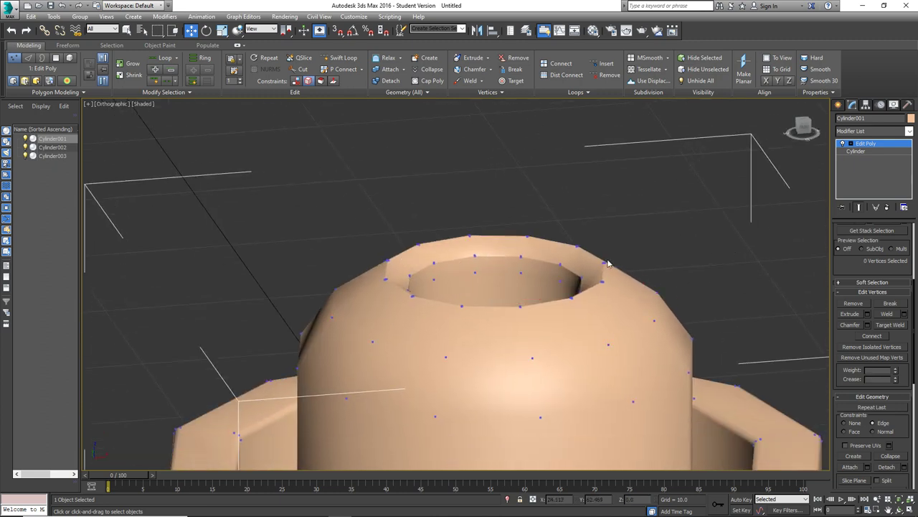
{"action": "scroll", "coordinate": [817, 195], "scroll_direction": "down", "scroll_amount": 3}
{"action": "left_click", "coordinate": [865, 144]}
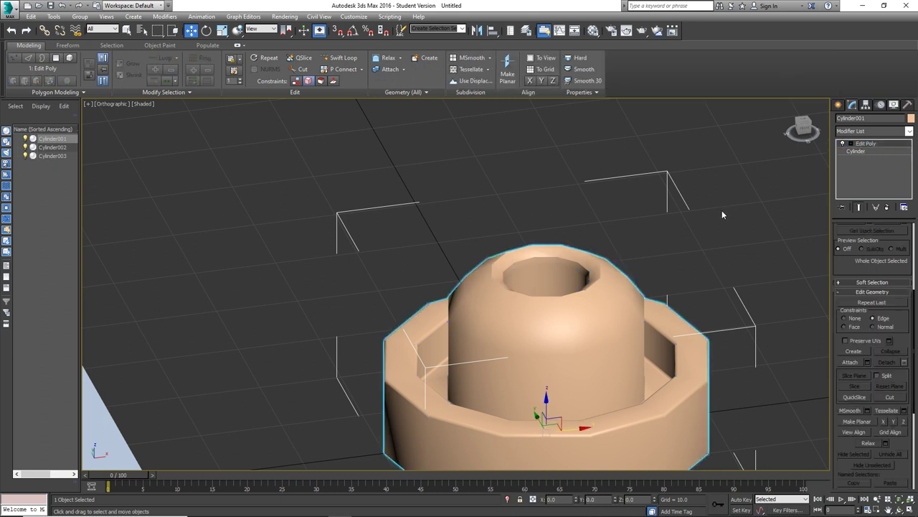
{"action": "left_click", "coordinate": [722, 211]}
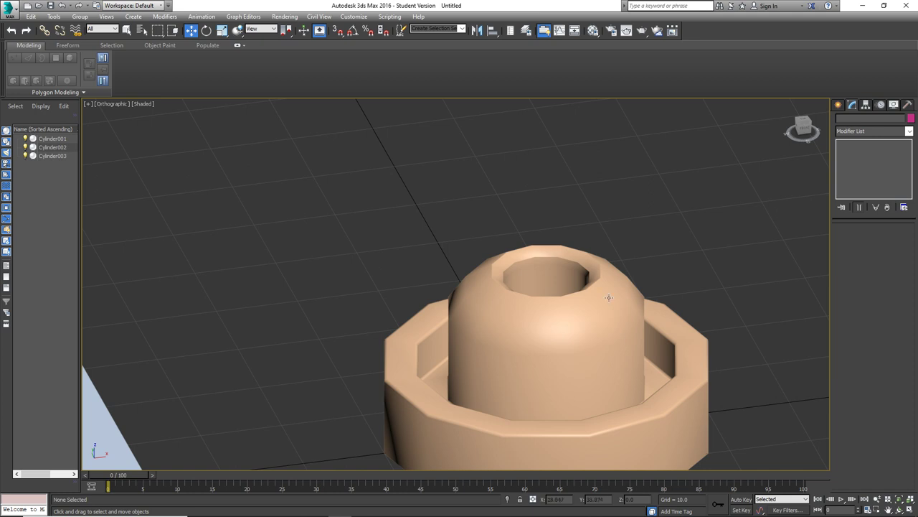
{"action": "key", "text": "F4"}
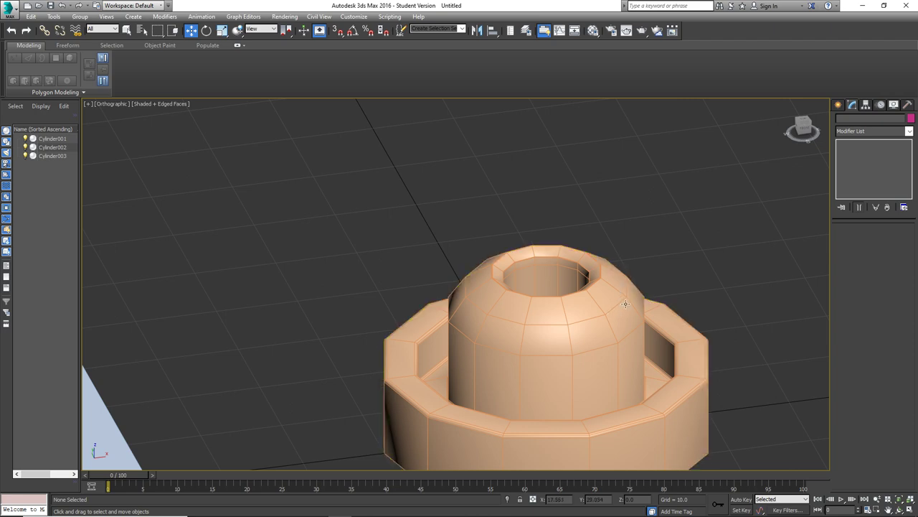
{"action": "mouse_move", "coordinate": [624, 305]}
{"action": "middle_mouse_down", "text": "alt"}
{"action": "mouse_move", "coordinate": [608, 300]}
{"action": "mouse_move", "coordinate": [618, 320]}
{"action": "middle_mouse_up", "text": "alt"}
{"action": "scroll", "coordinate": [611, 312], "scroll_direction": "down", "scroll_amount": 5}
- In Top view with 3D snaps on, draw a cylinder above the orange ring: radius 20, height 10
{"action": "left_click", "coordinate": [606, 337]}
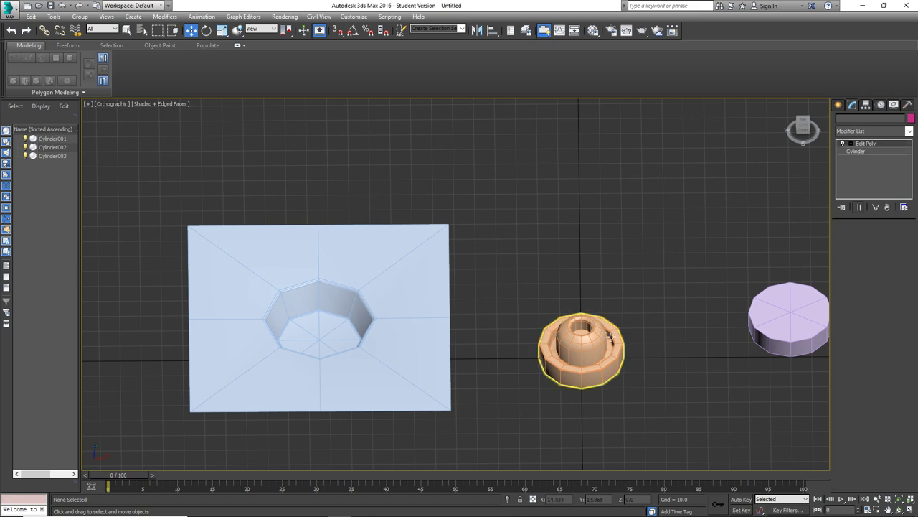
{"action": "left_click", "coordinate": [805, 125]}
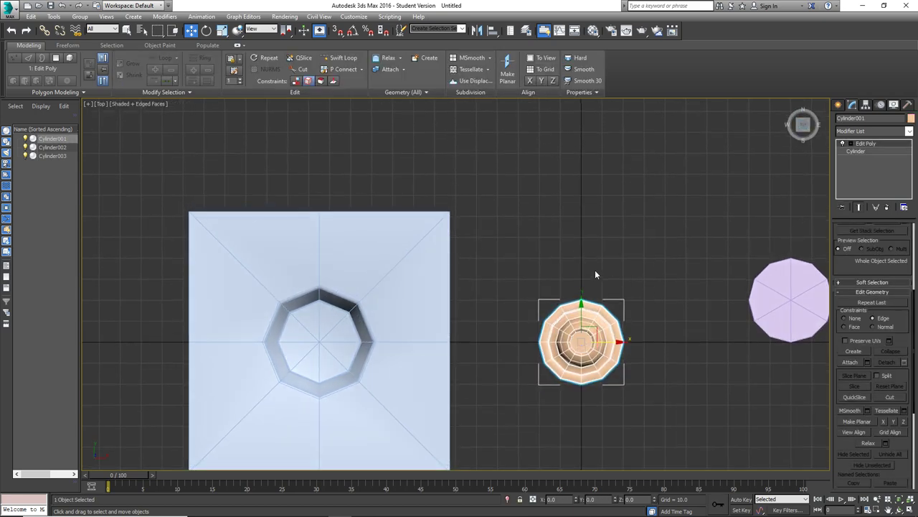
{"action": "scroll", "coordinate": [581, 361], "scroll_direction": "up", "scroll_amount": 4}
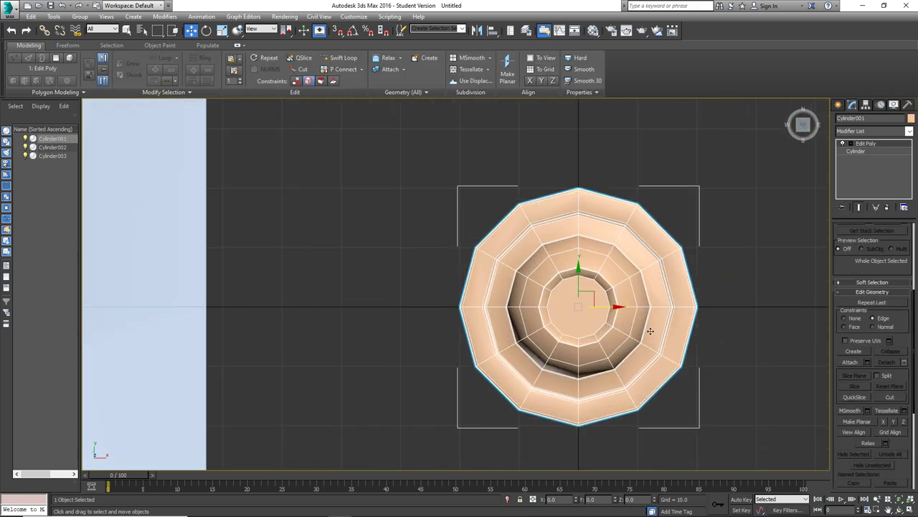
{"action": "left_click", "coordinate": [838, 105]}
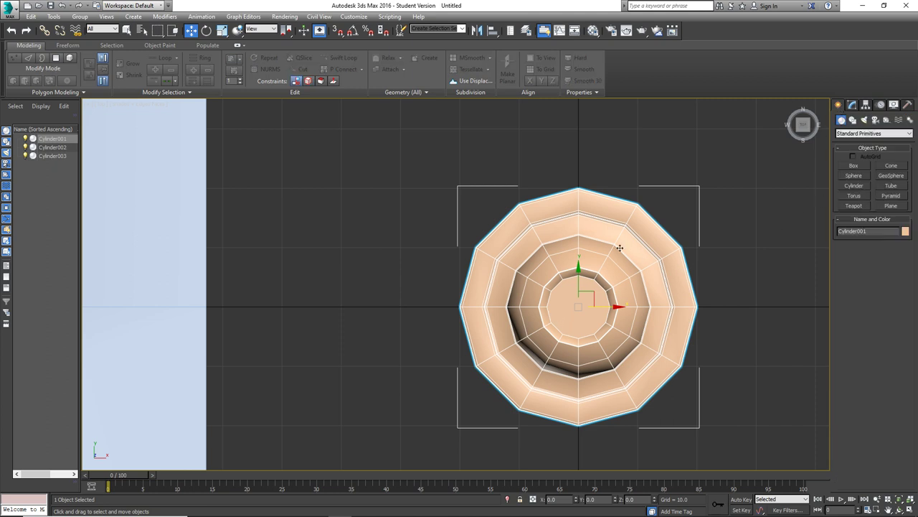
{"action": "left_click", "coordinate": [861, 185]}
{"action": "scroll", "coordinate": [603, 250], "scroll_direction": "down", "scroll_amount": 3}
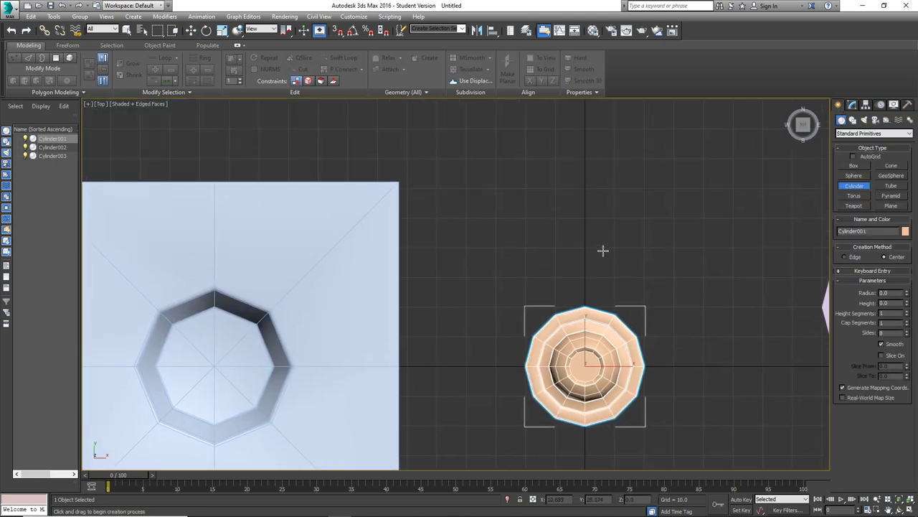
{"action": "left_click", "coordinate": [339, 31]}
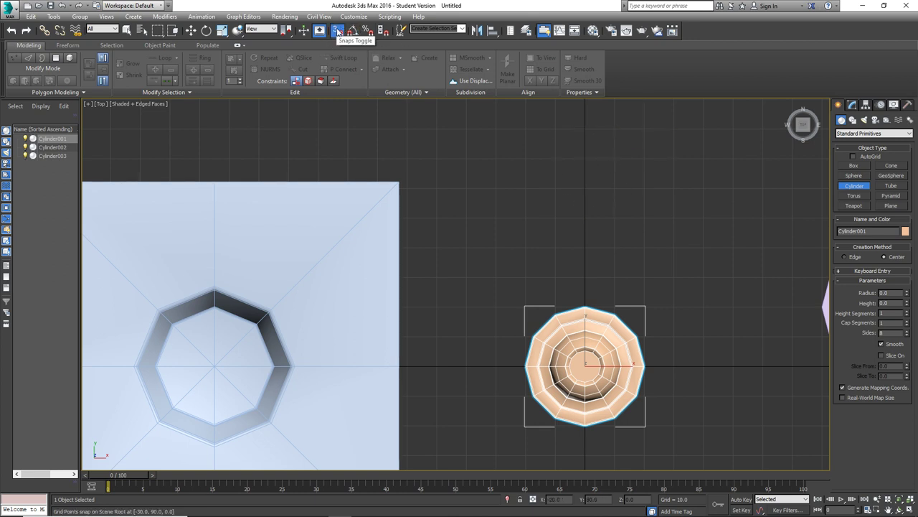
{"action": "scroll", "coordinate": [551, 158], "scroll_direction": "down", "scroll_amount": 3}
{"action": "left_click_drag", "start_coordinate": [556, 167], "coordinate": [596, 167]}
{"action": "left_click", "coordinate": [570, 168]}
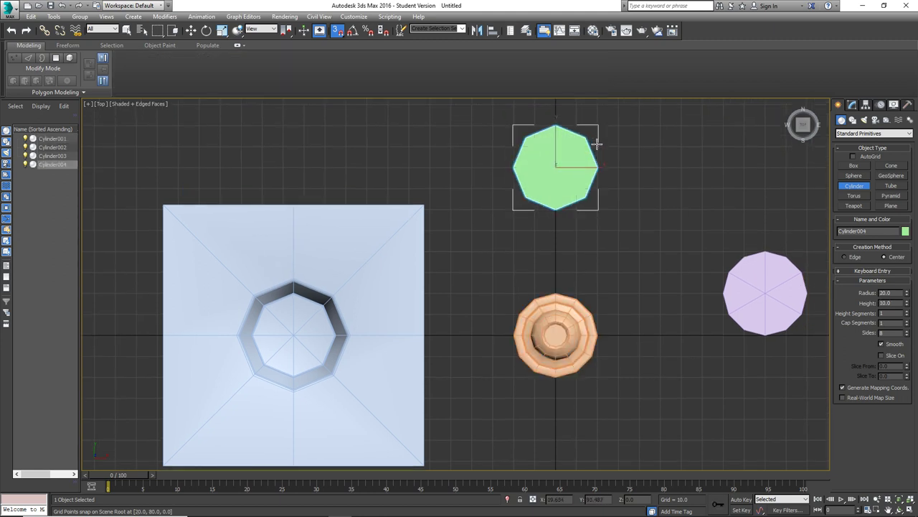
{"action": "middle_click_drag", "start_coordinate": [597, 143], "coordinate": [610, 144], "text": "alt"}
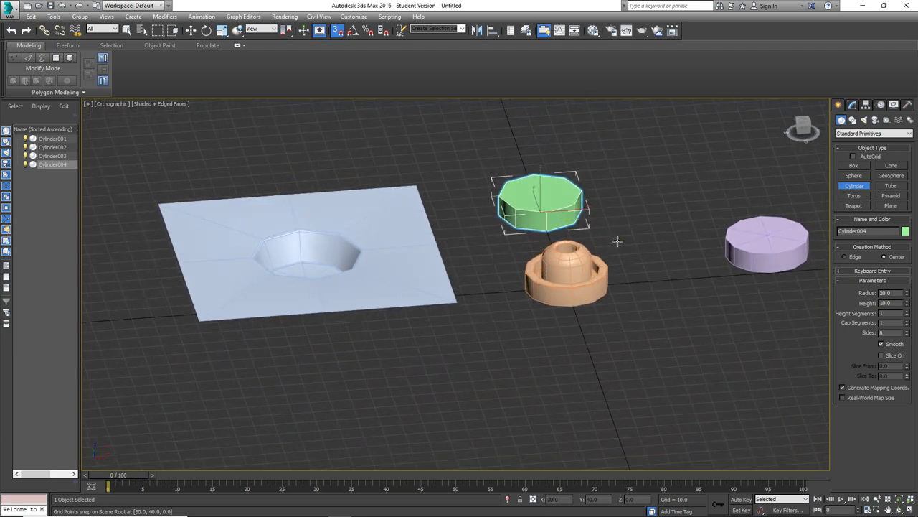
- Raise the green cylinder's side count to 12
{"action": "middle_click_drag", "start_coordinate": [617, 241], "coordinate": [588, 223], "text": "alt"}
{"action": "scroll", "coordinate": [588, 223], "scroll_direction": "up", "scroll_amount": 2}
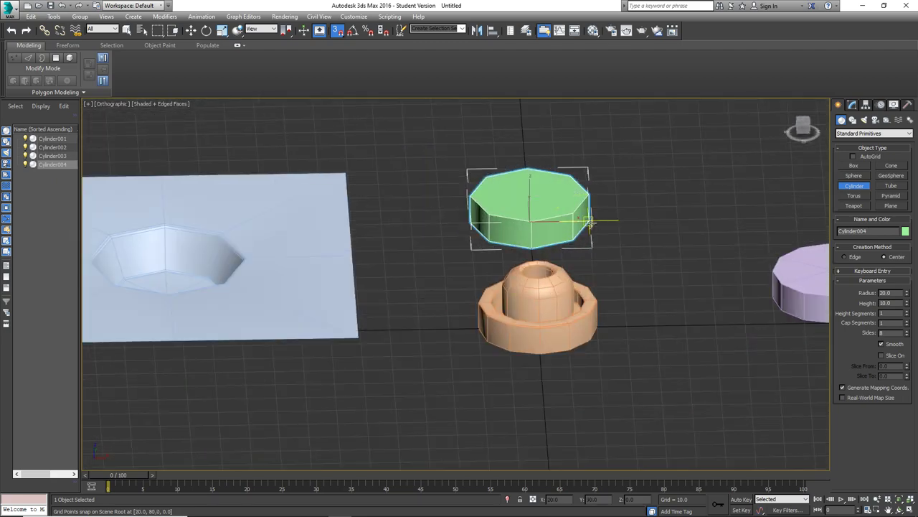
{"action": "scroll", "coordinate": [589, 223], "scroll_direction": "up", "scroll_amount": 3}
{"action": "left_click", "coordinate": [907, 330]}
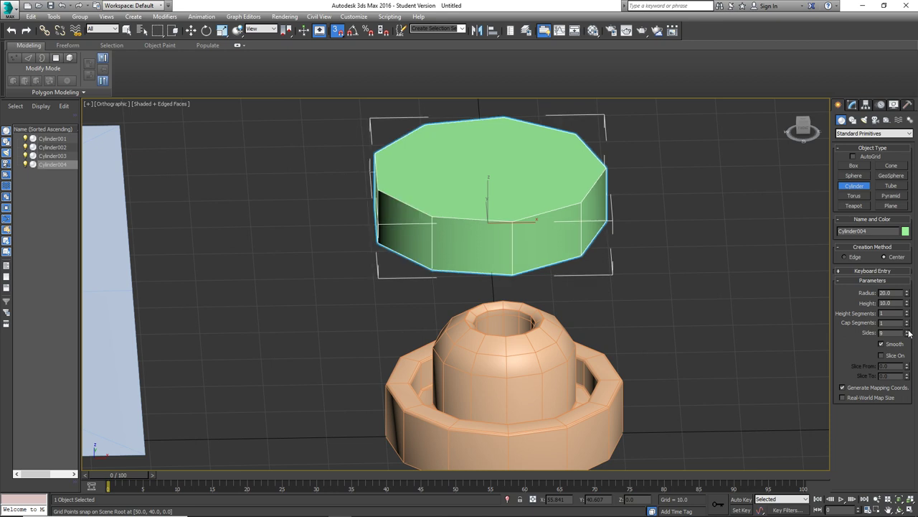
{"action": "left_click", "coordinate": [907, 330]}
{"action": "left_click", "coordinate": [907, 330]}
{"action": "left_click", "coordinate": [907, 330]}
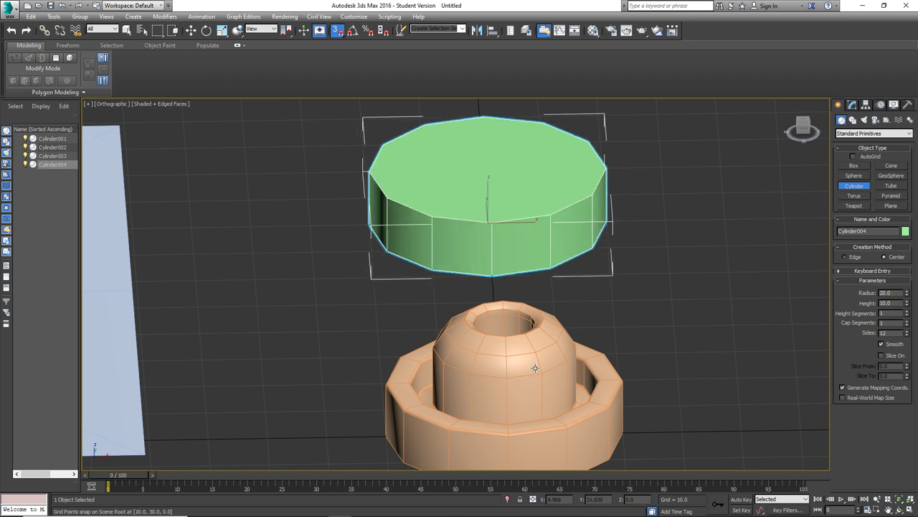
{"action": "middle_click_drag", "start_coordinate": [535, 368], "coordinate": [574, 283], "text": "alt"}
{"action": "left_click", "coordinate": [851, 105]}
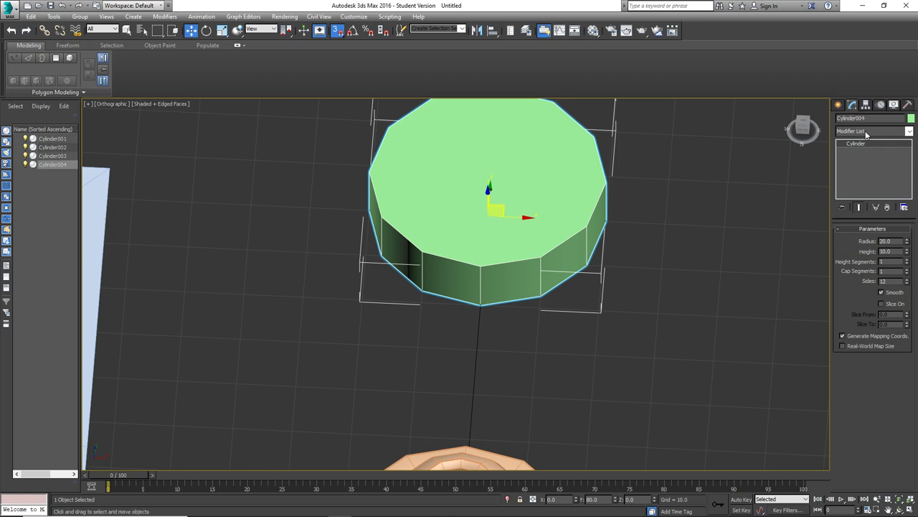
- Add an Edit Poly modifier to Cylinder004, turn snaps off, and select its top polygon
{"action": "left_click", "coordinate": [866, 132]}
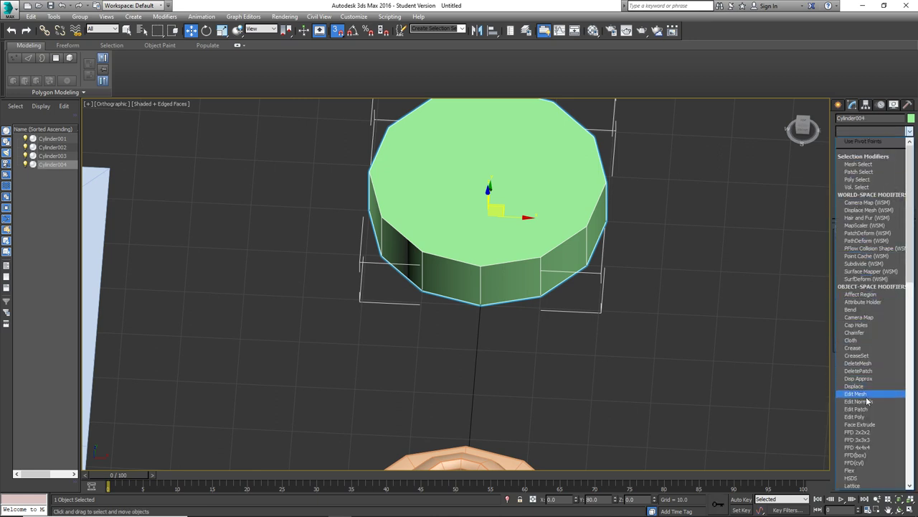
{"action": "left_click", "coordinate": [867, 417]}
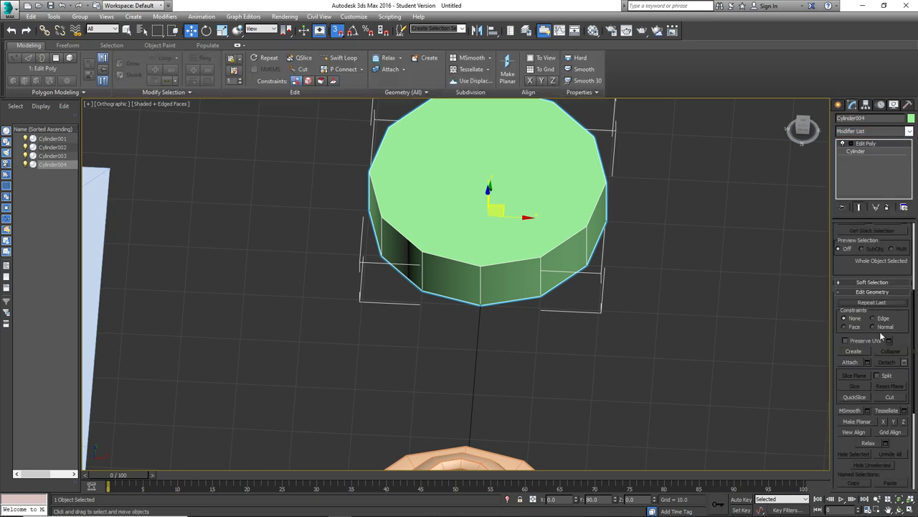
{"action": "scroll", "coordinate": [861, 309], "scroll_direction": "up", "scroll_amount": 5}
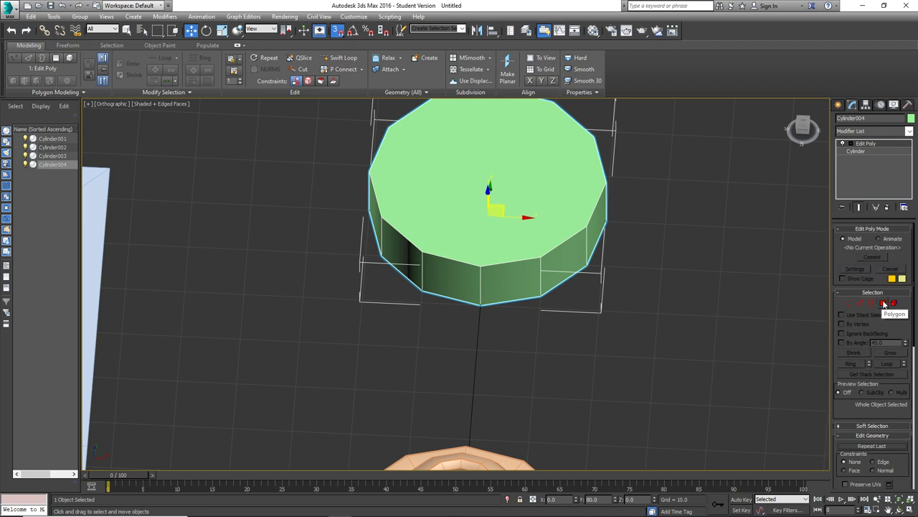
{"action": "left_click", "coordinate": [883, 304]}
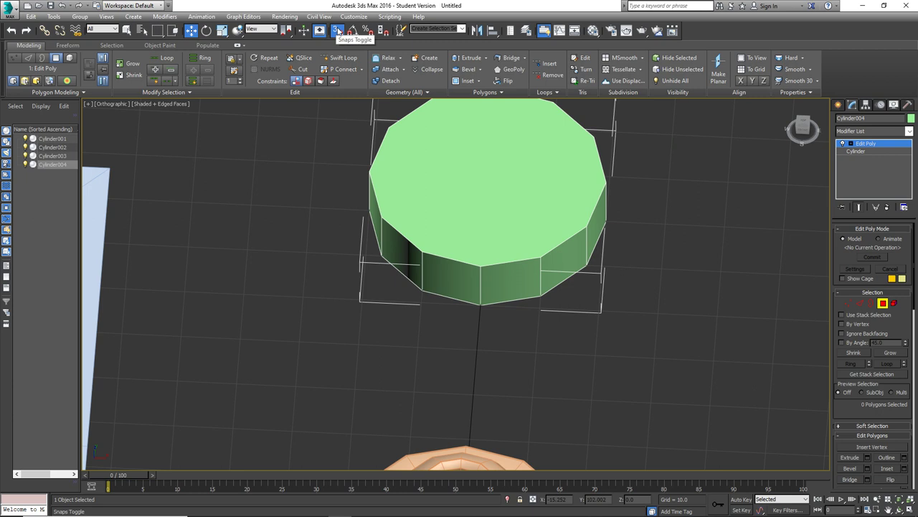
{"action": "left_click", "coordinate": [339, 31]}
{"action": "scroll", "coordinate": [512, 185], "scroll_direction": "down", "scroll_amount": 5}
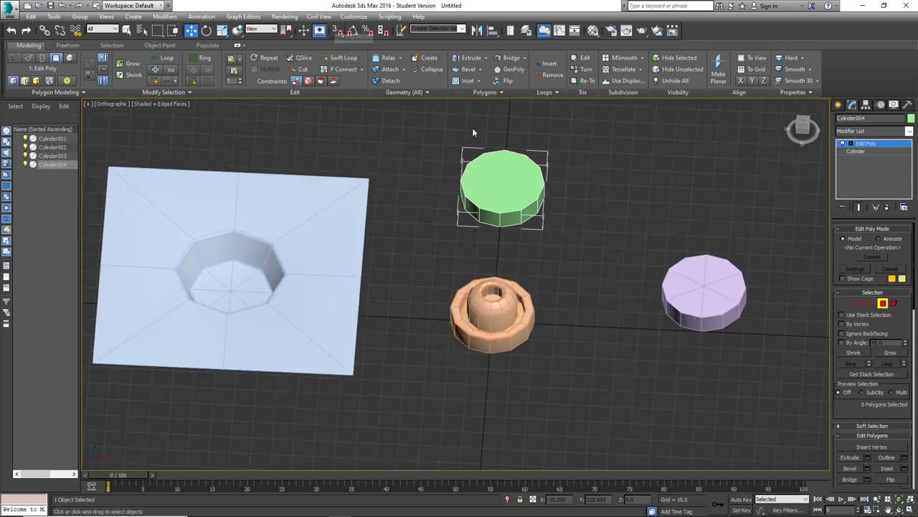
{"action": "left_click", "coordinate": [503, 185]}
- From the Top view, inset the cylinder's top face by about 5.247
{"action": "scroll", "coordinate": [502, 185], "scroll_direction": "up", "scroll_amount": 3}
{"action": "middle_click_drag", "start_coordinate": [502, 185], "coordinate": [621, 190], "text": "alt"}
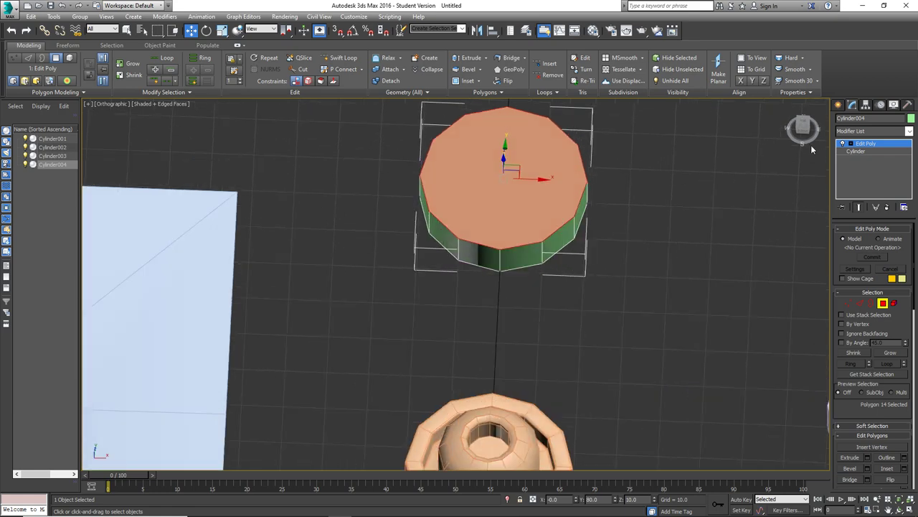
{"action": "scroll", "coordinate": [622, 191], "scroll_direction": "up", "scroll_amount": 2}
{"action": "key", "text": "t"}
{"action": "middle_click_drag", "start_coordinate": [578, 232], "coordinate": [572, 260]}
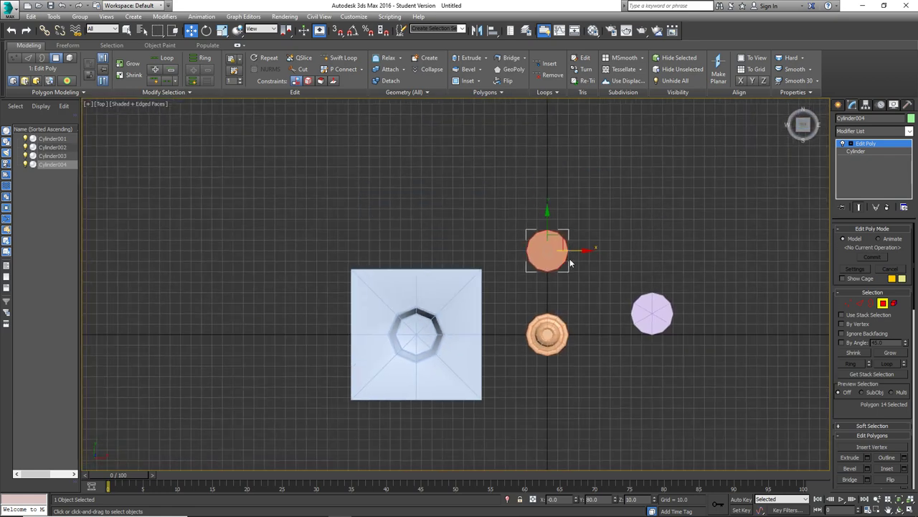
{"action": "scroll", "coordinate": [574, 273], "scroll_direction": "up", "scroll_amount": 3}
{"action": "scroll", "coordinate": [869, 424], "scroll_direction": "down", "scroll_amount": 2}
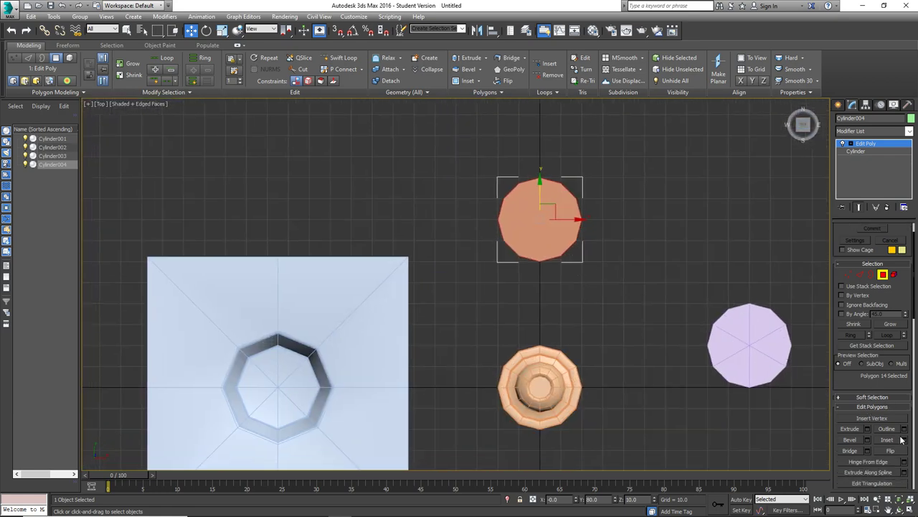
{"action": "key", "text": "shift+ctrl+i"}
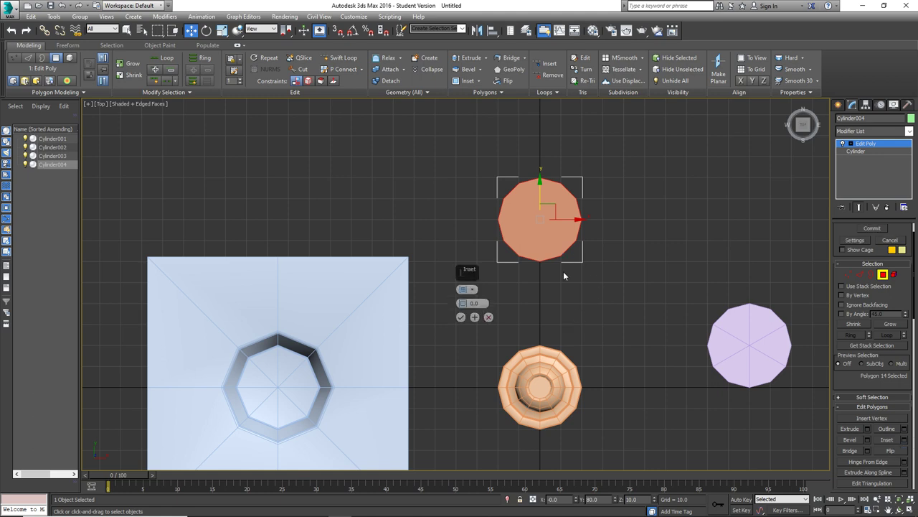
{"action": "left_click_drag", "start_coordinate": [463, 304], "coordinate": [463, 291]}
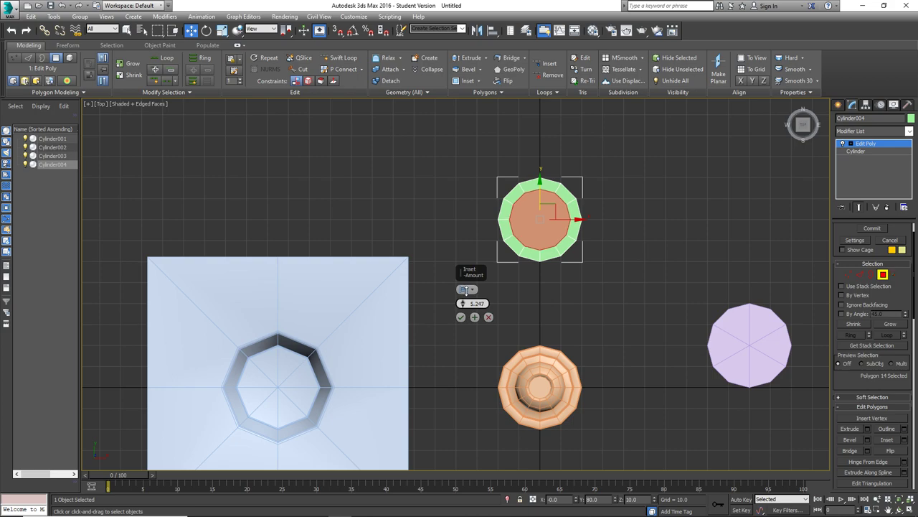
{"action": "left_click", "coordinate": [461, 317]}
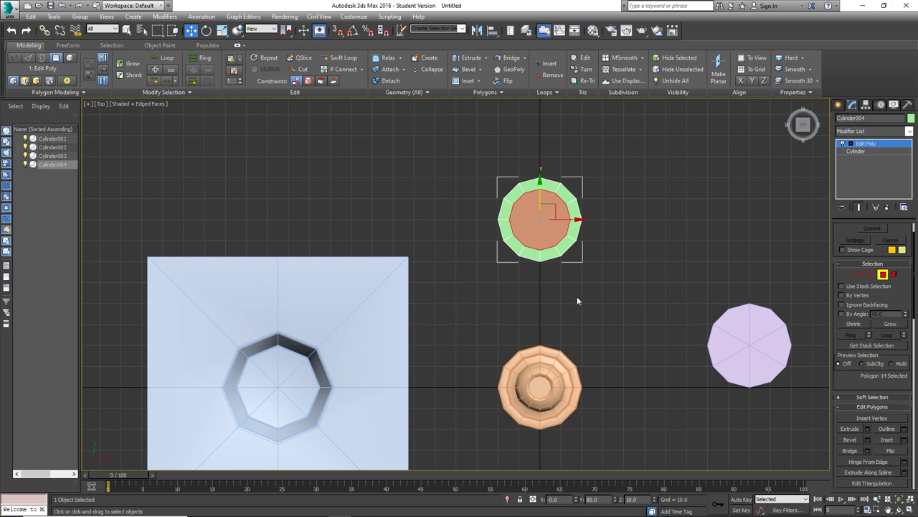
{"action": "middle_click_drag", "start_coordinate": [577, 300], "coordinate": [583, 172], "text": "alt"}
{"action": "scroll", "coordinate": [547, 226], "scroll_direction": "up", "scroll_amount": 5}
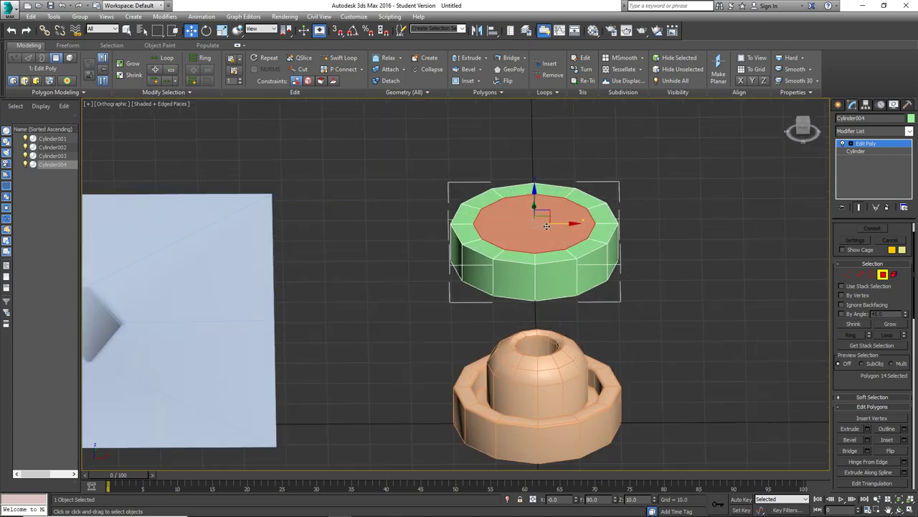
- Extrude the top face down by -5.7 to form a recess
{"action": "scroll", "coordinate": [546, 226], "scroll_direction": "up", "scroll_amount": 3}
{"action": "scroll", "coordinate": [610, 266], "scroll_direction": "down", "scroll_amount": 3}
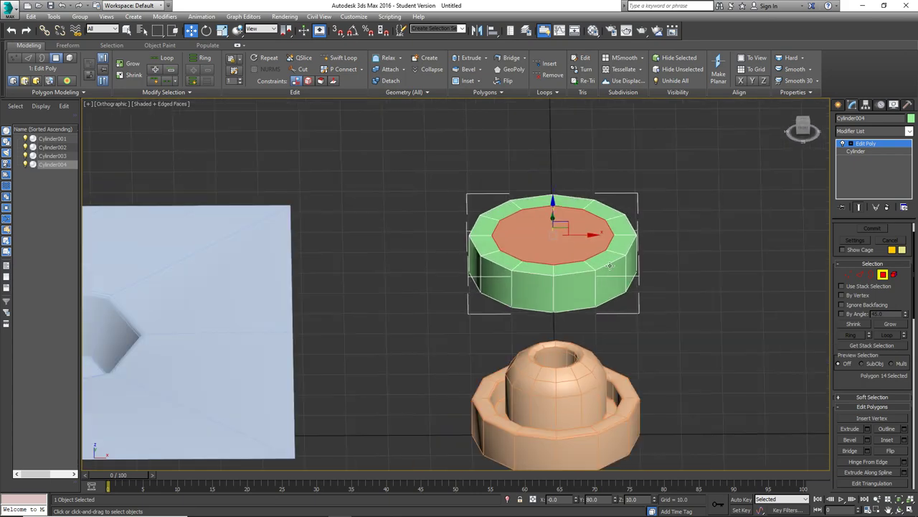
{"action": "left_click", "coordinate": [867, 429]}
{"action": "left_click_drag", "start_coordinate": [464, 310], "coordinate": [465, 327]}
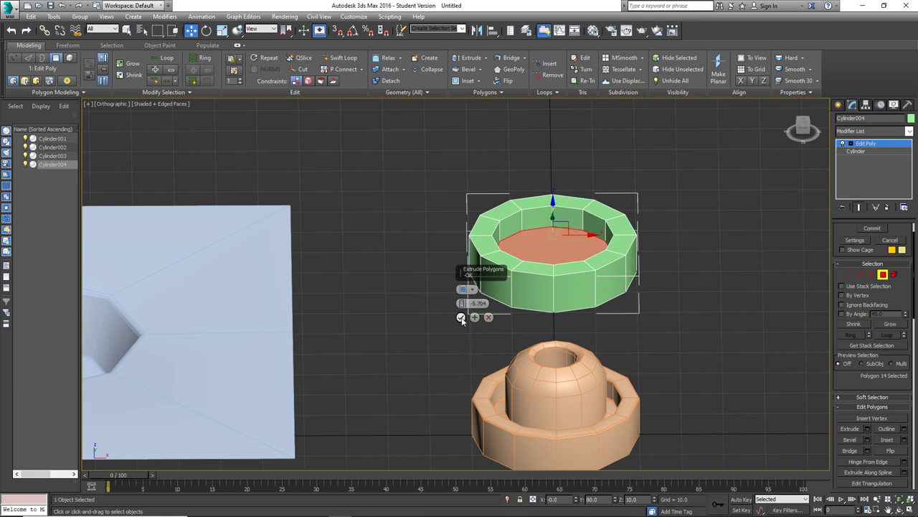
{"action": "left_click", "coordinate": [462, 317]}
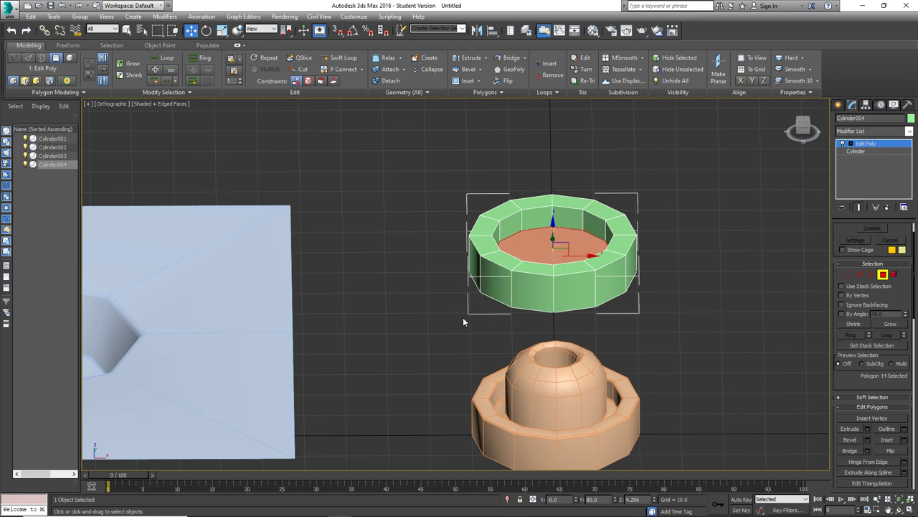
- Inset the recessed face by about 3.9, then extrude the inner face up about 18.7 into a post
{"action": "left_click", "coordinate": [904, 439]}
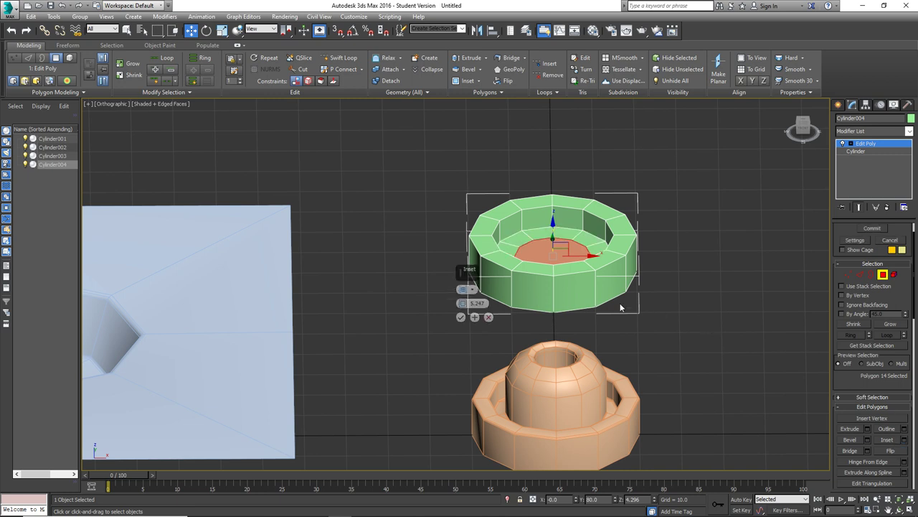
{"action": "left_click_drag", "start_coordinate": [464, 304], "coordinate": [464, 307]}
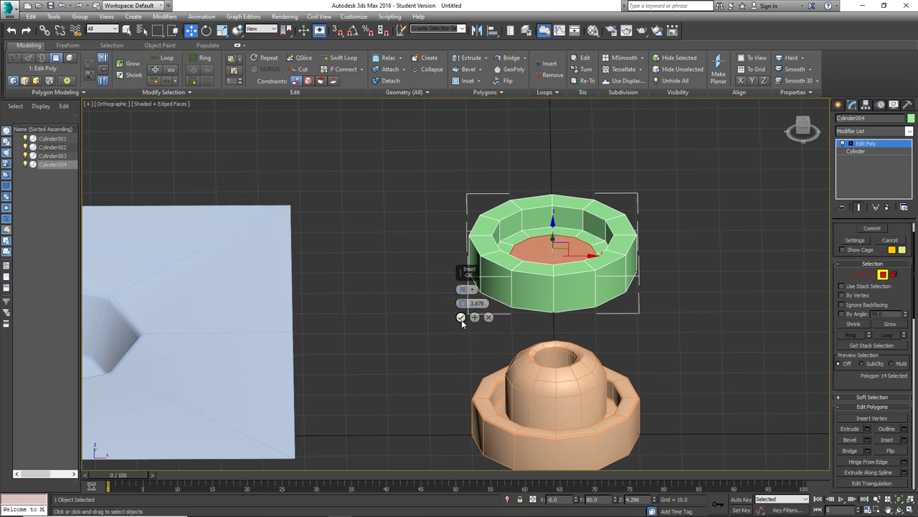
{"action": "left_click", "coordinate": [461, 317]}
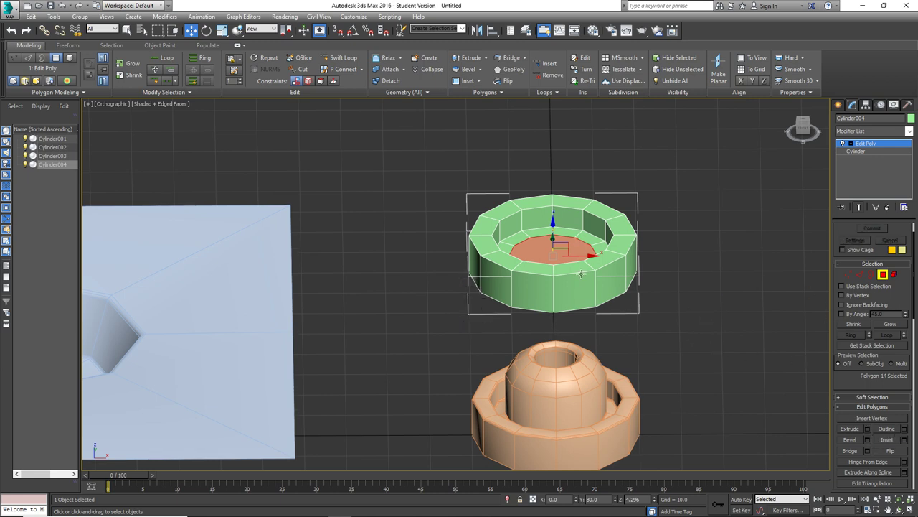
{"action": "left_click", "coordinate": [867, 428]}
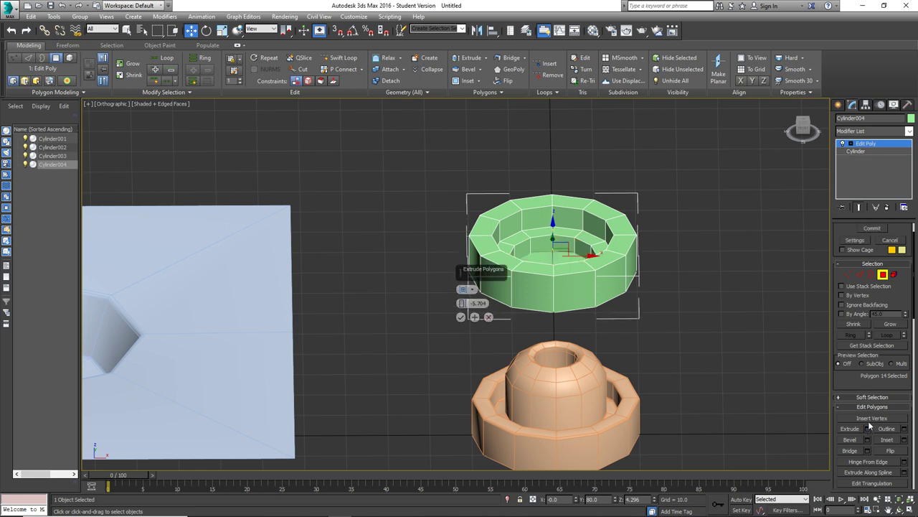
{"action": "left_click_drag", "start_coordinate": [463, 305], "coordinate": [464, 296]}
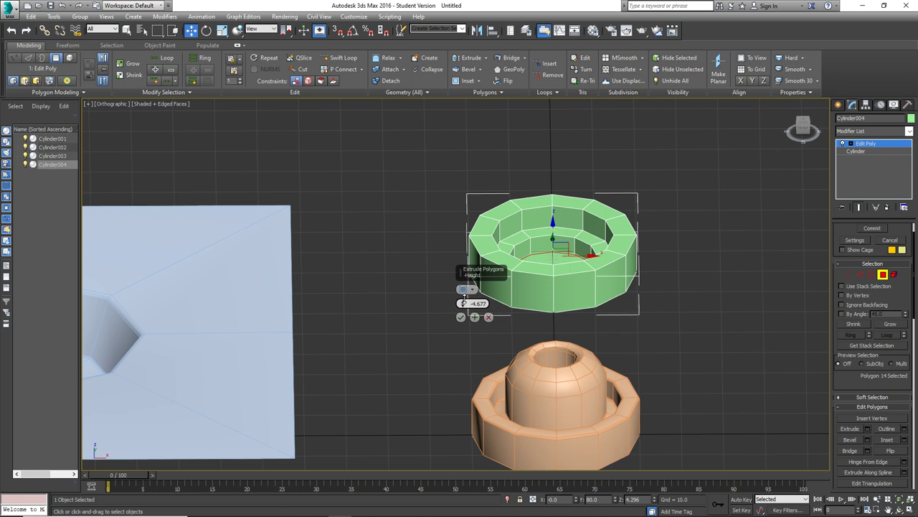
{"action": "left_click_drag", "start_coordinate": [464, 296], "coordinate": [477, 201]}
- Commit the post extrusion, inset its top face by 3.366, and lift it to slope the top
{"action": "middle_click_drag", "start_coordinate": [492, 228], "coordinate": [526, 233], "text": "alt"}
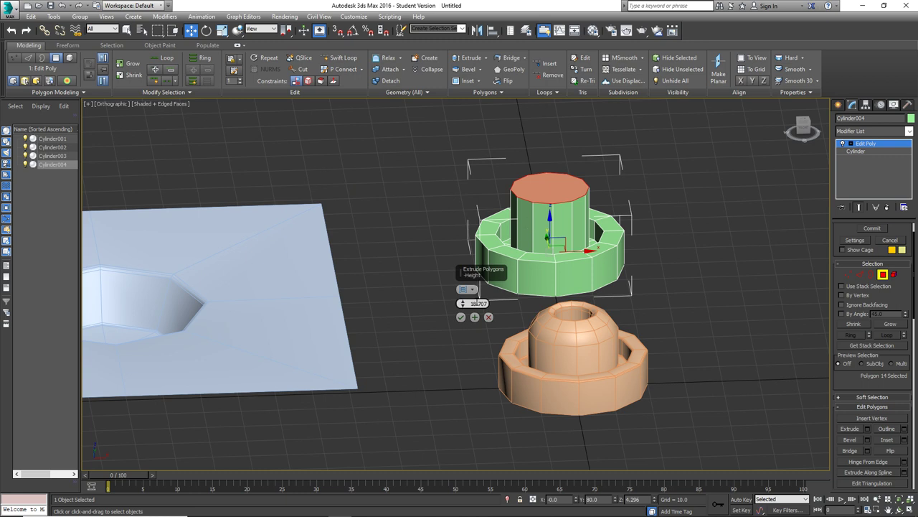
{"action": "left_click", "coordinate": [460, 317]}
{"action": "middle_click_drag", "start_coordinate": [593, 266], "coordinate": [681, 306], "text": "alt"}
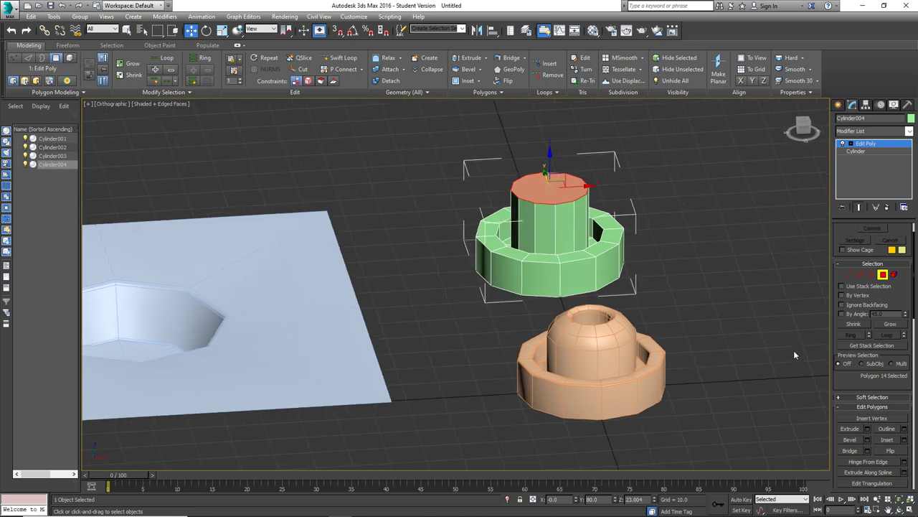
{"action": "left_click", "coordinate": [904, 439]}
{"action": "middle_click_drag", "start_coordinate": [551, 183], "coordinate": [514, 254], "text": "alt"}
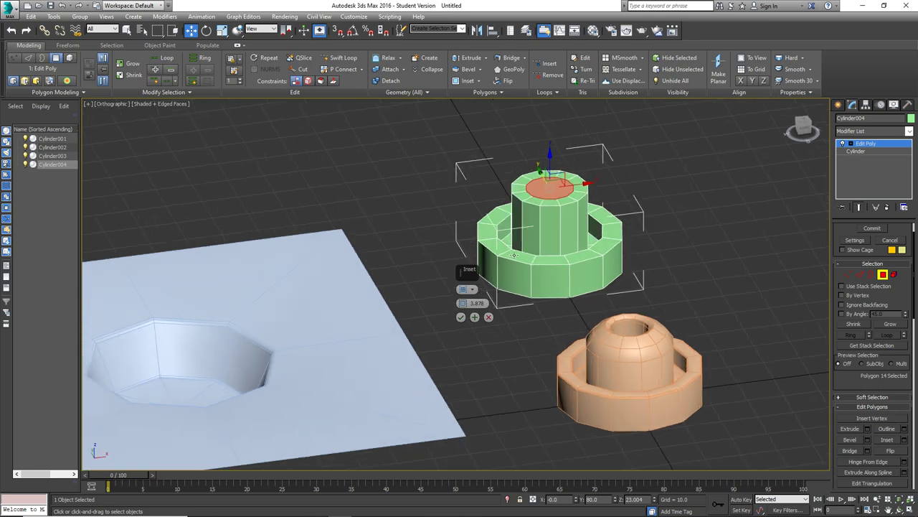
{"action": "left_click_drag", "start_coordinate": [462, 302], "coordinate": [461, 316]}
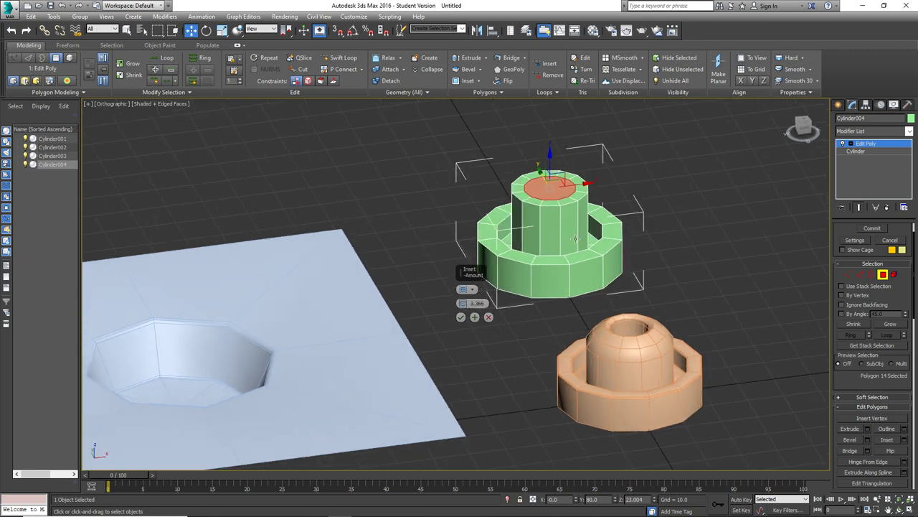
{"action": "middle_click_drag", "start_coordinate": [578, 188], "coordinate": [502, 316]}
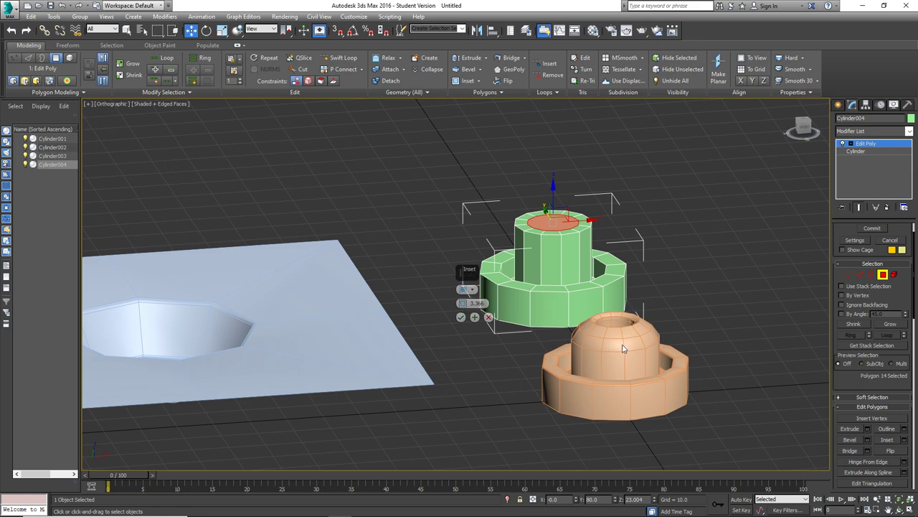
{"action": "scroll", "coordinate": [605, 345], "scroll_direction": "up", "scroll_amount": 3}
{"action": "scroll", "coordinate": [563, 219], "scroll_direction": "down", "scroll_amount": 3}
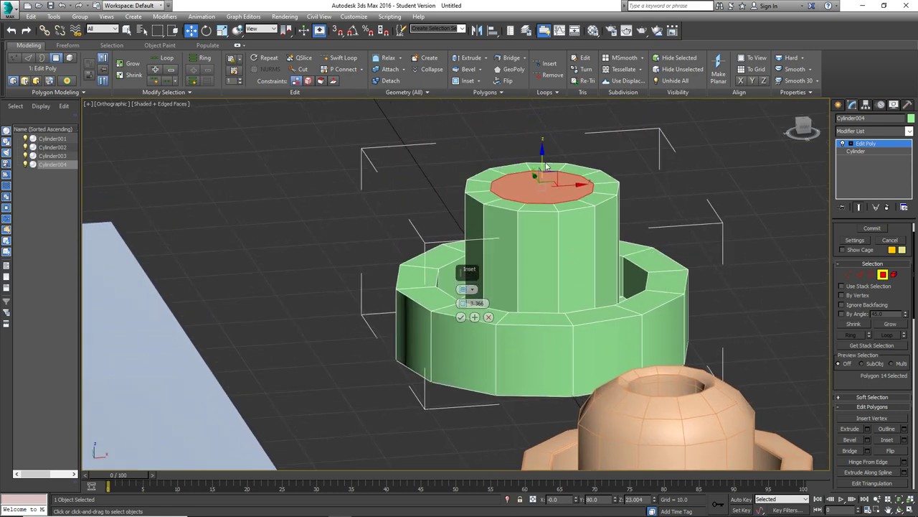
{"action": "left_click_drag", "start_coordinate": [542, 153], "coordinate": [542, 123]}
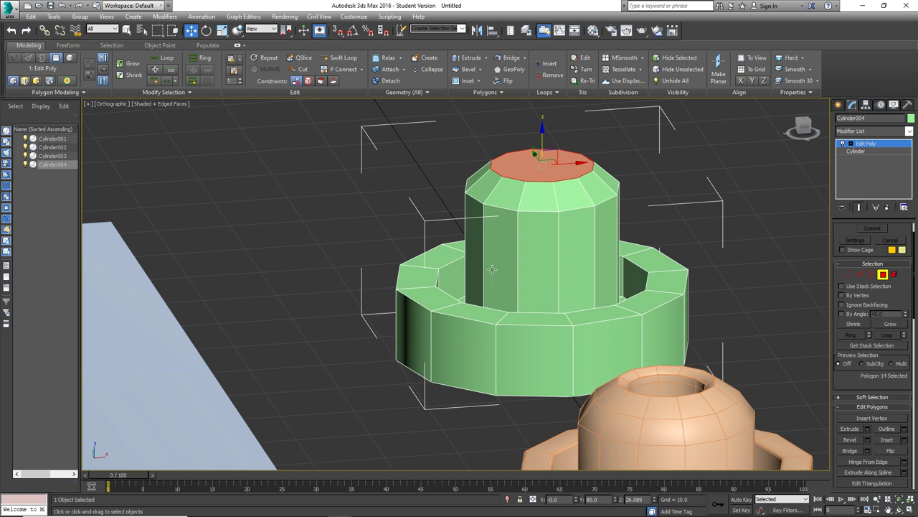
- Reselect the post's top face, inset it again, and raise it to round the dome
{"action": "left_click", "coordinate": [693, 214]}
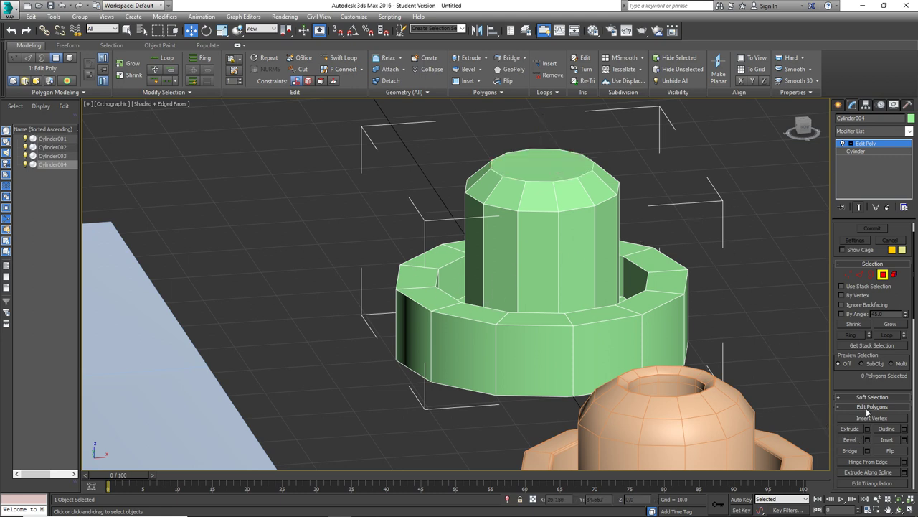
{"action": "left_click", "coordinate": [575, 178]}
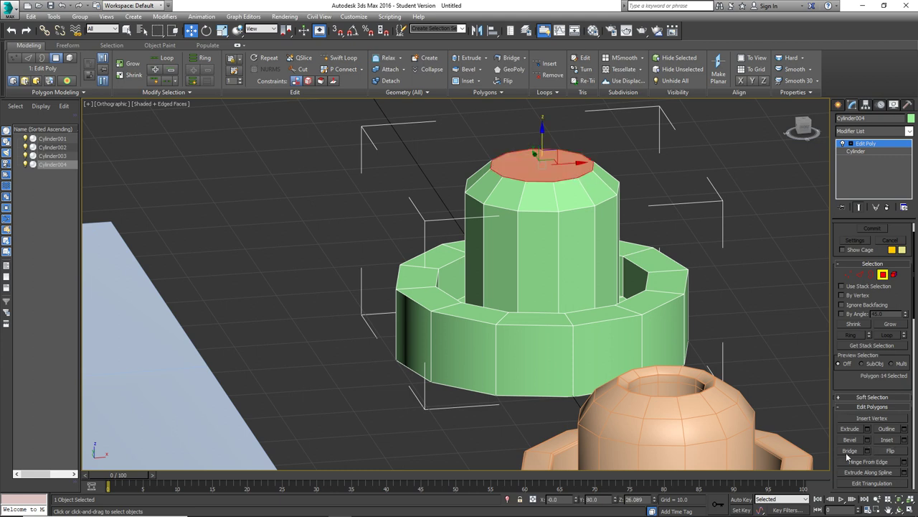
{"action": "left_click", "coordinate": [905, 441]}
{"action": "middle_click_drag", "start_coordinate": [480, 183], "coordinate": [487, 198]}
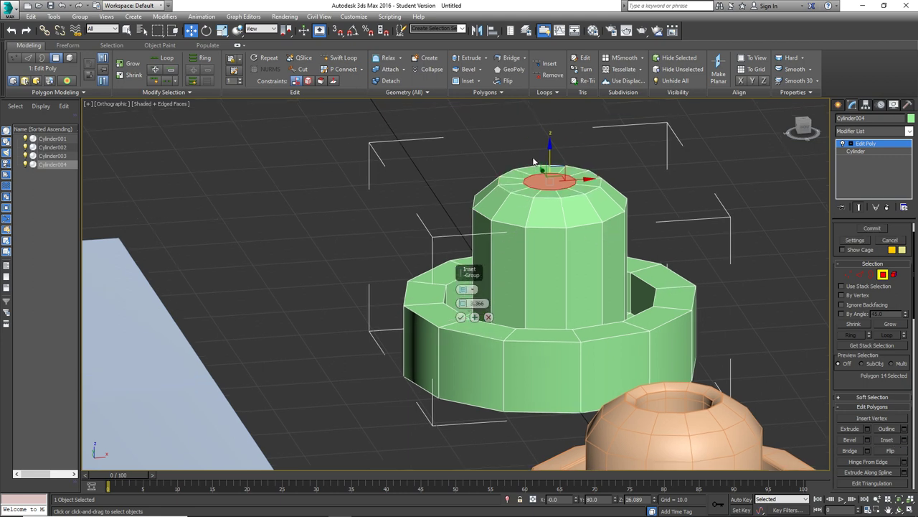
{"action": "left_click_drag", "start_coordinate": [546, 150], "coordinate": [551, 137]}
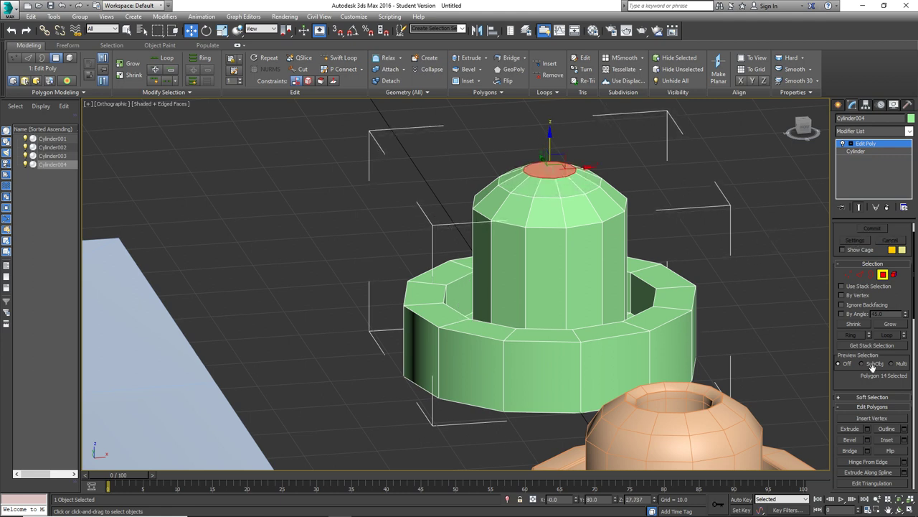
- Inset the dome's small top face by about 1.285
{"action": "left_click", "coordinate": [904, 440]}
{"action": "middle_click_drag", "start_coordinate": [559, 208], "coordinate": [559, 185], "text": "alt"}
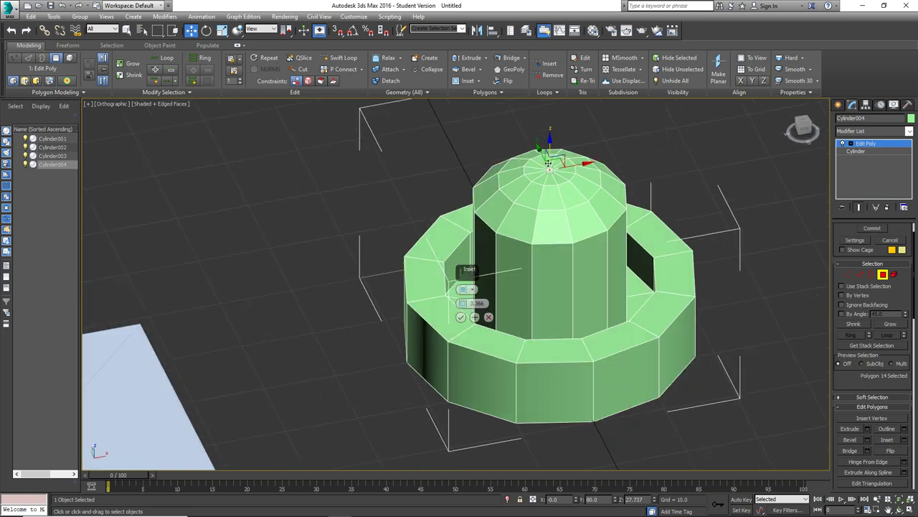
{"action": "scroll", "coordinate": [559, 185], "scroll_direction": "up", "scroll_amount": 5}
{"action": "scroll", "coordinate": [559, 185], "scroll_direction": "up", "scroll_amount": 6}
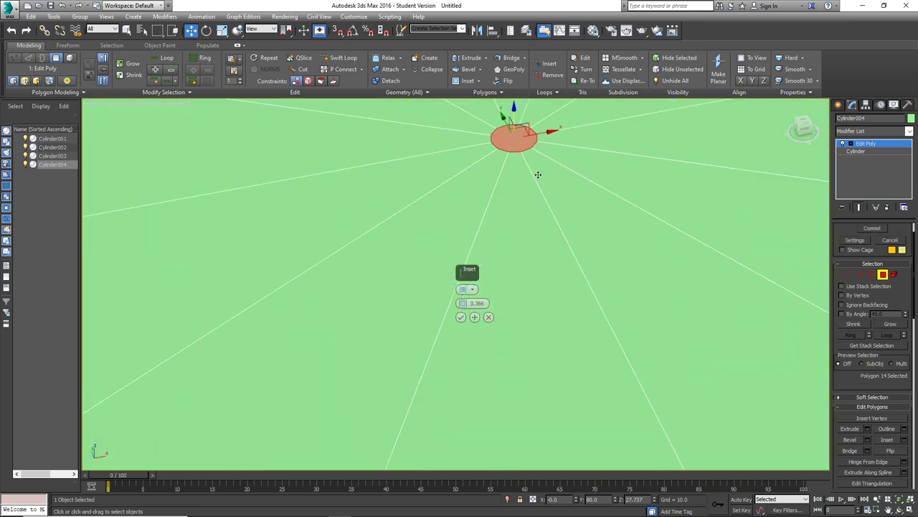
{"action": "scroll", "coordinate": [516, 151], "scroll_direction": "down", "scroll_amount": 6}
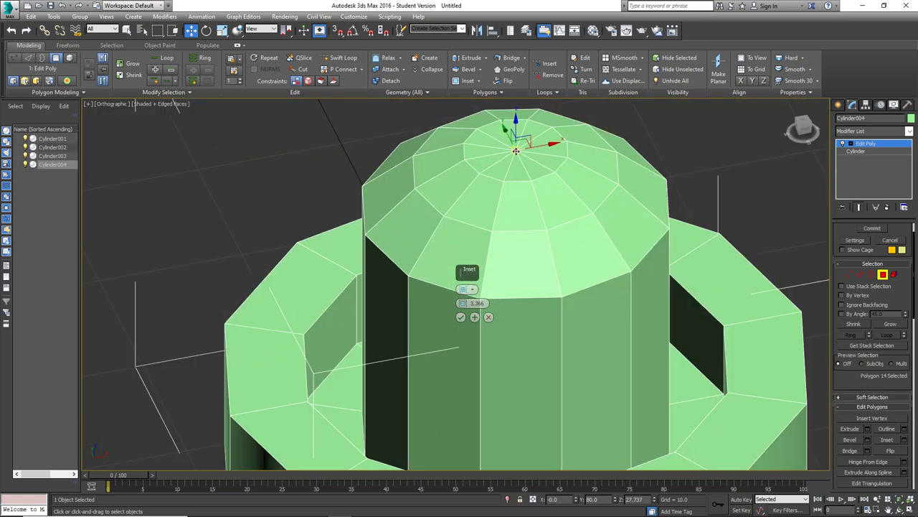
{"action": "left_click_drag", "start_coordinate": [462, 304], "coordinate": [467, 336]}
- Commit the inset and extrude the dome's top face by -6.773 to sink a hole
{"action": "left_click", "coordinate": [461, 316]}
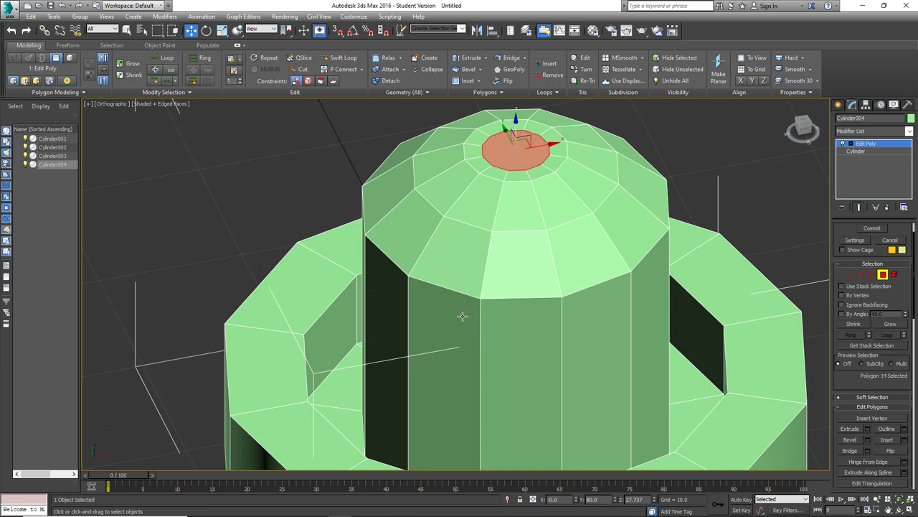
{"action": "left_click", "coordinate": [868, 429]}
{"action": "scroll", "coordinate": [523, 172], "scroll_direction": "down", "scroll_amount": 5}
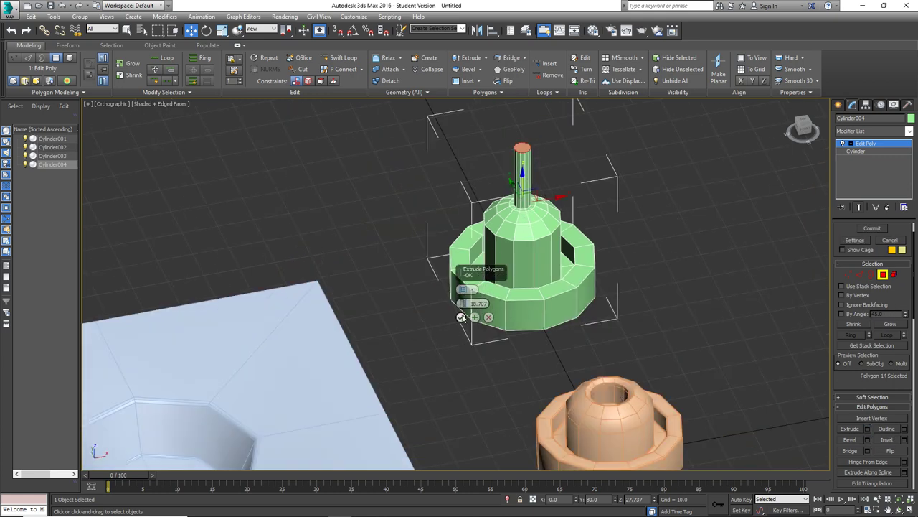
{"action": "left_click_drag", "start_coordinate": [463, 303], "coordinate": [507, 388]}
{"action": "middle_click_drag", "start_coordinate": [507, 388], "coordinate": [569, 364], "text": "alt"}
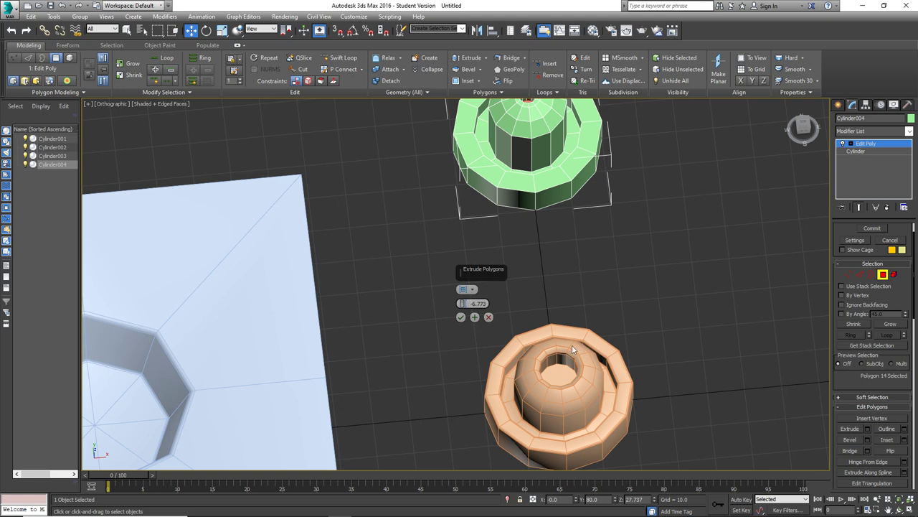
- Pan, orbit and zoom around both objects to inspect the new hole in the post
{"action": "middle_click_drag", "start_coordinate": [574, 247], "coordinate": [581, 334]}
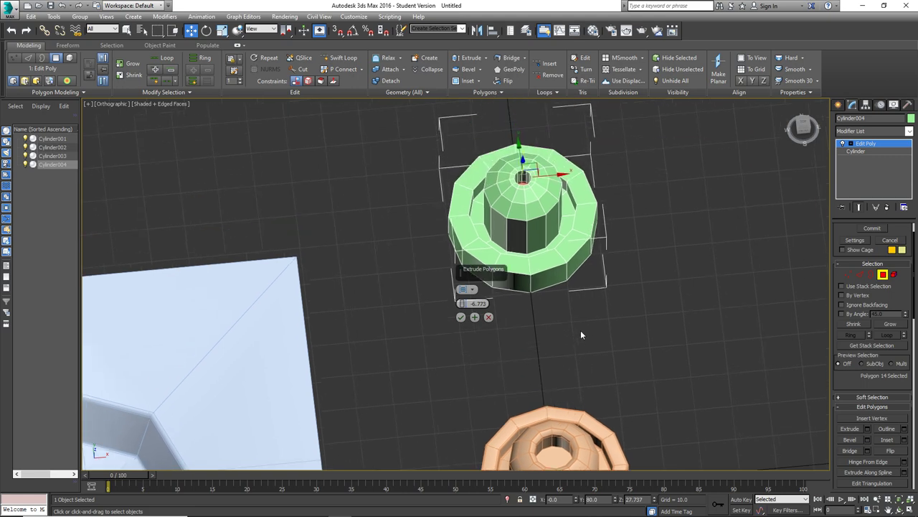
{"action": "middle_click_drag", "start_coordinate": [569, 425], "coordinate": [556, 365]}
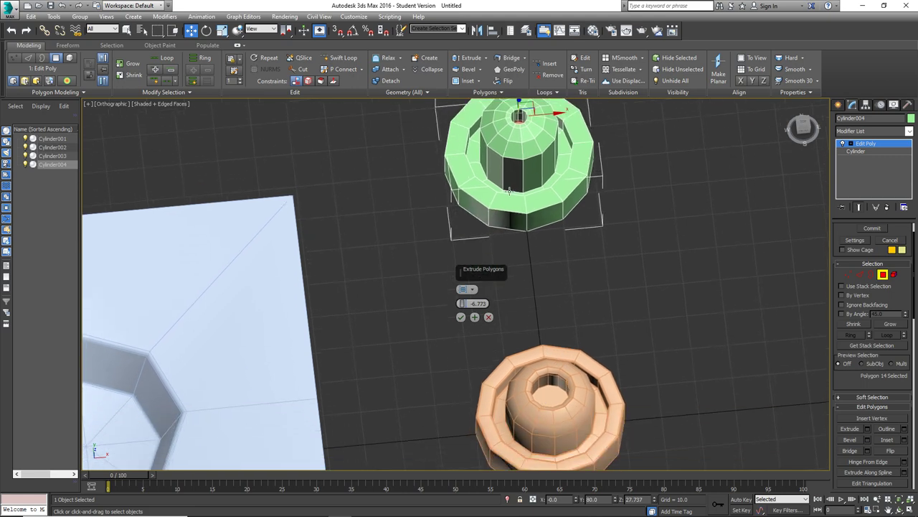
{"action": "mouse_move", "coordinate": [510, 190]}
{"action": "middle_mouse_down", "text": "alt"}
{"action": "mouse_move", "coordinate": [547, 274]}
{"action": "mouse_move", "coordinate": [547, 211]}
{"action": "mouse_move", "coordinate": [529, 354]}
{"action": "middle_mouse_up", "text": "alt"}
{"action": "middle_click_drag", "start_coordinate": [521, 211], "coordinate": [538, 240], "text": "alt"}
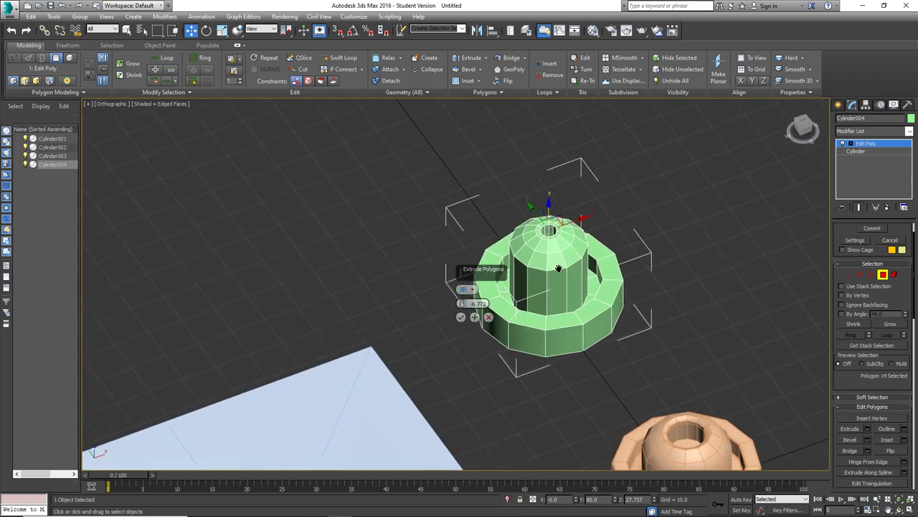
{"action": "scroll", "coordinate": [546, 247], "scroll_direction": "up", "scroll_amount": 5}
{"action": "middle_click_drag", "start_coordinate": [573, 295], "coordinate": [559, 251], "text": "alt"}
{"action": "scroll", "coordinate": [567, 272], "scroll_direction": "down", "scroll_amount": 4}
{"action": "scroll", "coordinate": [556, 241], "scroll_direction": "up", "scroll_amount": 5}
{"action": "scroll", "coordinate": [538, 217], "scroll_direction": "up", "scroll_amount": 3}
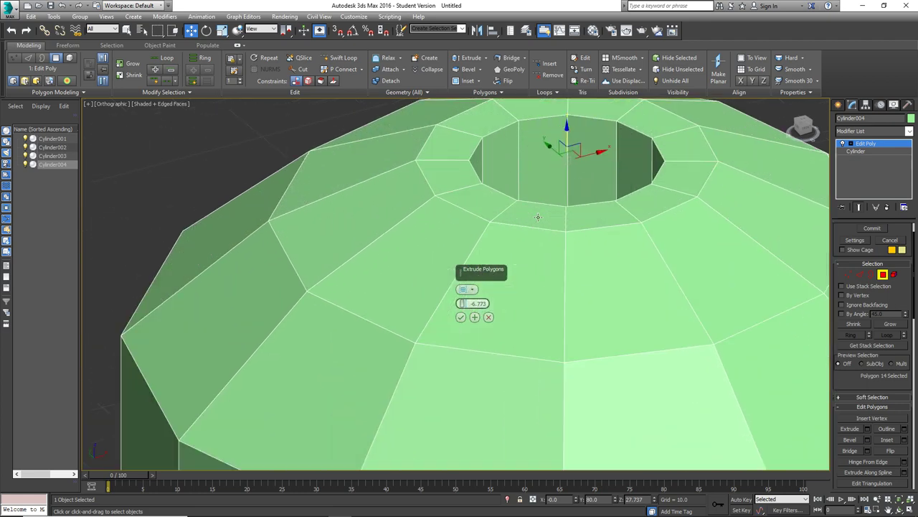
{"action": "middle_click_drag", "start_coordinate": [538, 220], "coordinate": [550, 220], "text": "alt"}
{"action": "scroll", "coordinate": [552, 245], "scroll_direction": "down", "scroll_amount": 2}
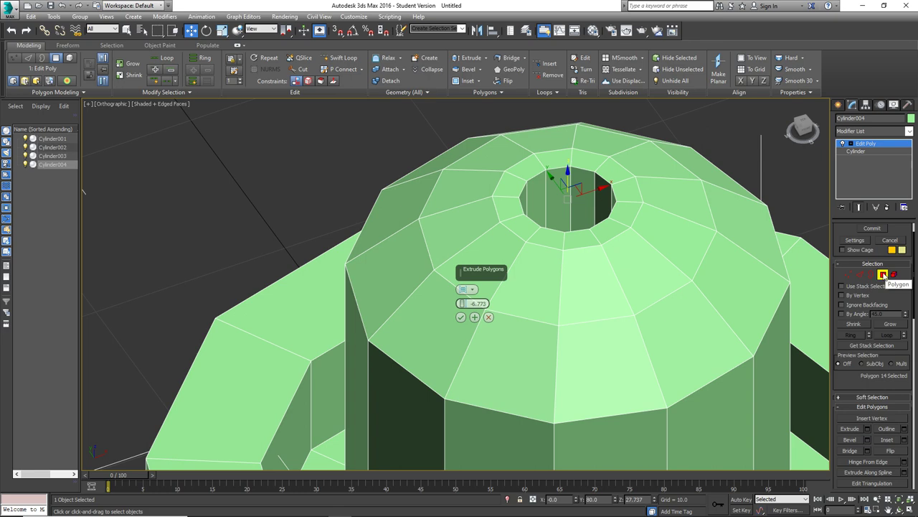
- Commit the hole extrusion and switch to edge-level editing
{"action": "left_click", "coordinate": [861, 275]}
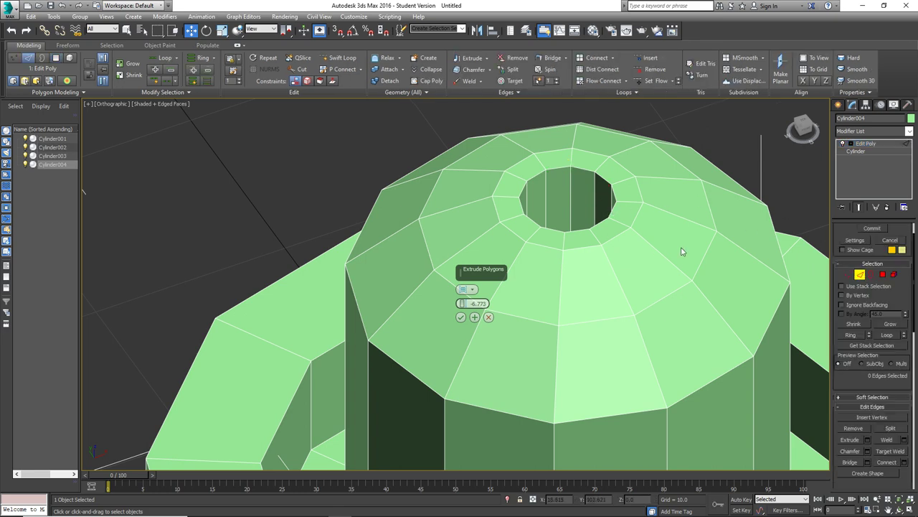
{"action": "scroll", "coordinate": [613, 267], "scroll_direction": "down", "scroll_amount": 5}
{"action": "middle_click_drag", "start_coordinate": [609, 264], "coordinate": [567, 240], "text": "alt"}
{"action": "left_click", "coordinate": [461, 317]}
{"action": "middle_click_drag", "start_coordinate": [620, 299], "coordinate": [617, 291], "text": "alt"}
- Pick four edges on the ring's rims and extend them into full edge loops
{"action": "left_click", "coordinate": [700, 305]}
{"action": "middle_click_drag", "start_coordinate": [700, 305], "coordinate": [667, 294], "text": "alt"}
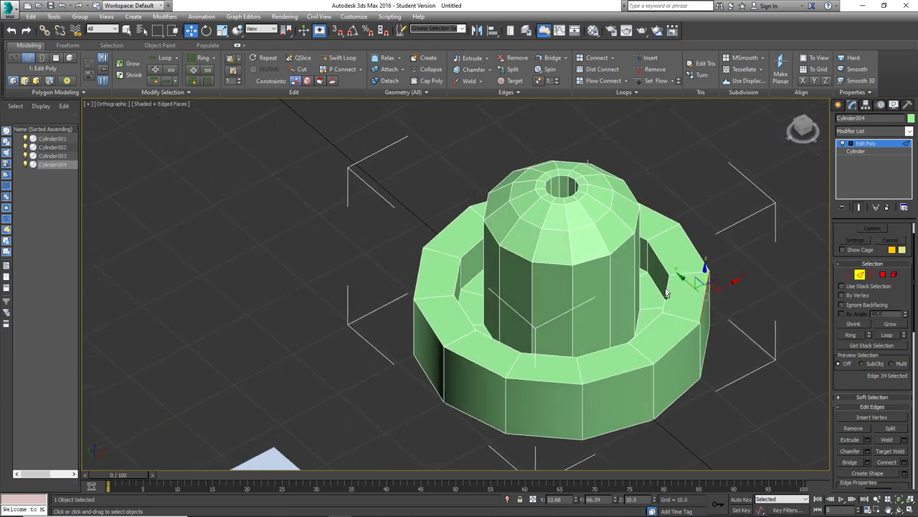
{"action": "left_click", "coordinate": [661, 266], "text": "ctrl"}
{"action": "left_click", "coordinate": [652, 279], "text": "ctrl"}
{"action": "middle_click_drag", "start_coordinate": [651, 279], "coordinate": [635, 307], "text": "alt"}
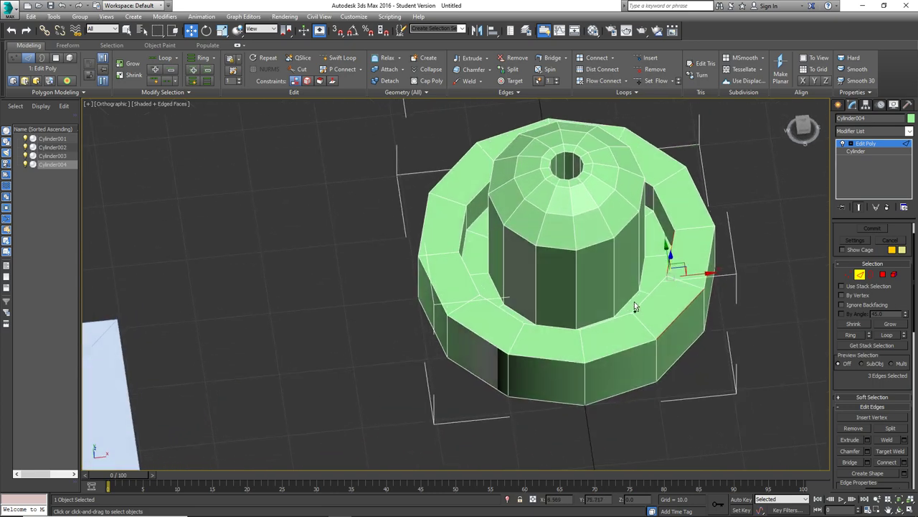
{"action": "left_click", "coordinate": [634, 306], "text": "ctrl"}
{"action": "middle_click_drag", "start_coordinate": [616, 257], "coordinate": [581, 278], "text": "alt"}
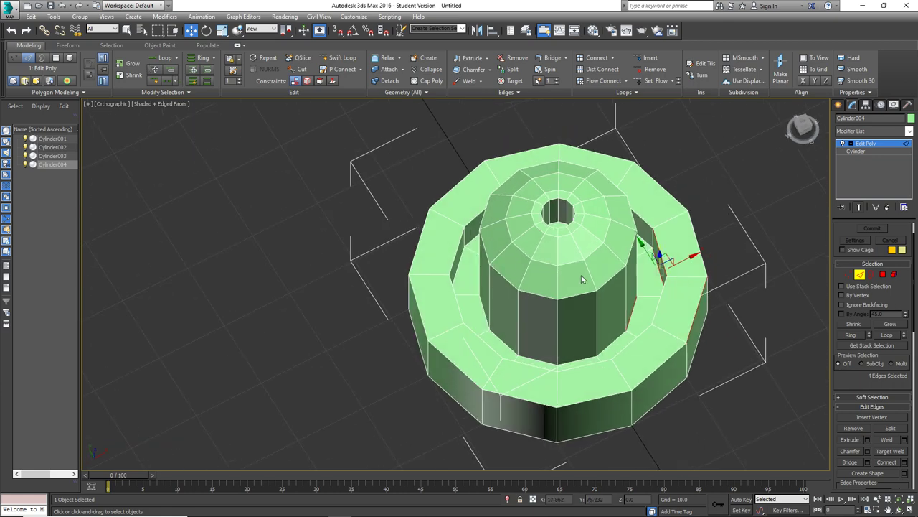
{"action": "left_click", "coordinate": [165, 58]}
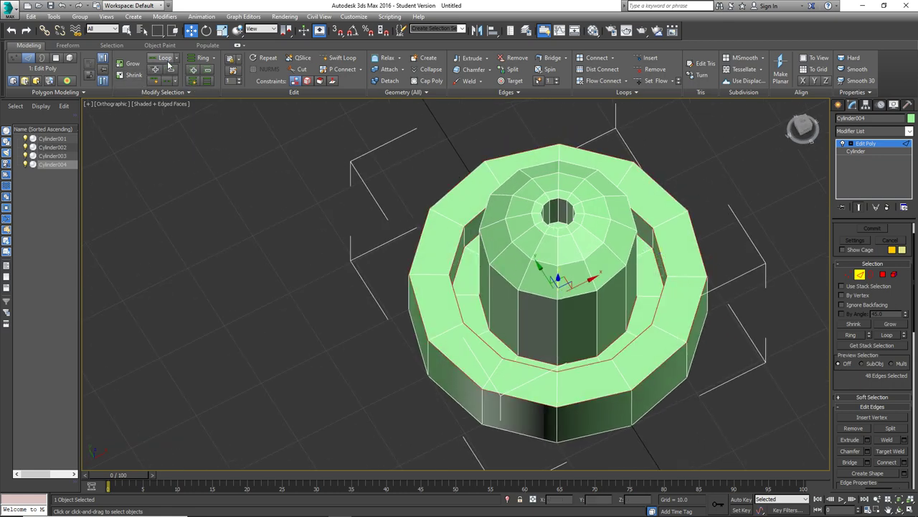
{"action": "middle_click_drag", "start_coordinate": [574, 298], "coordinate": [619, 292], "text": "alt"}
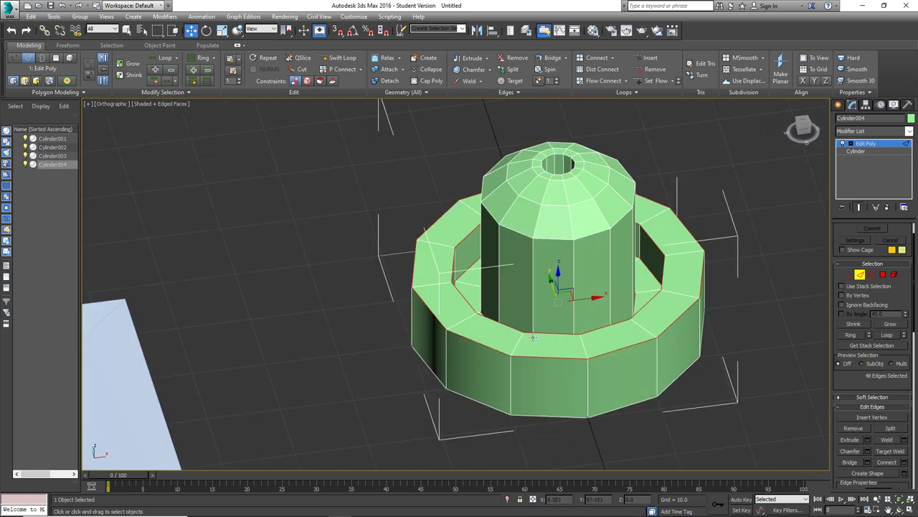
- Chamfer the rim loops by 0.552 with 2 segments and smooth threshold 180, then preview shading
{"action": "left_click", "coordinate": [867, 451]}
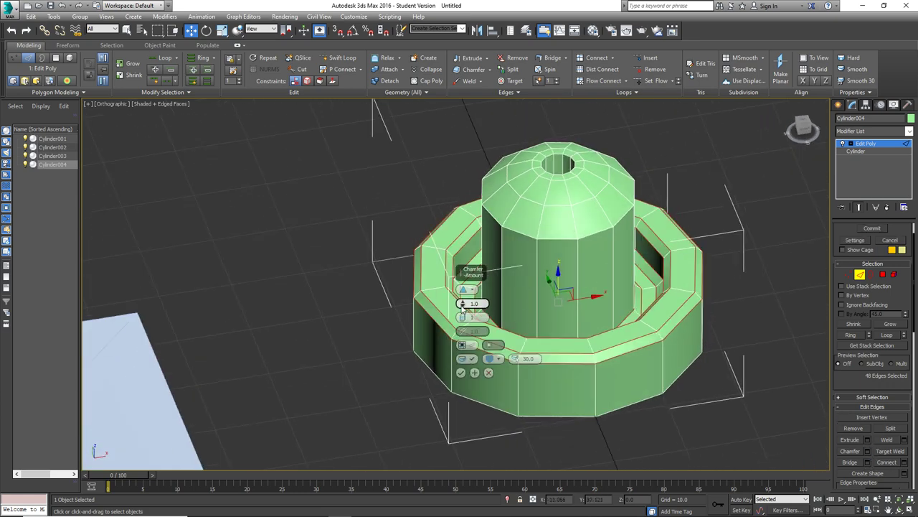
{"action": "mouse_move", "coordinate": [464, 303]}
{"action": "left_mouse_down"}
{"action": "mouse_move", "coordinate": [464, 317]}
{"action": "mouse_move", "coordinate": [464, 298]}
{"action": "left_mouse_up"}
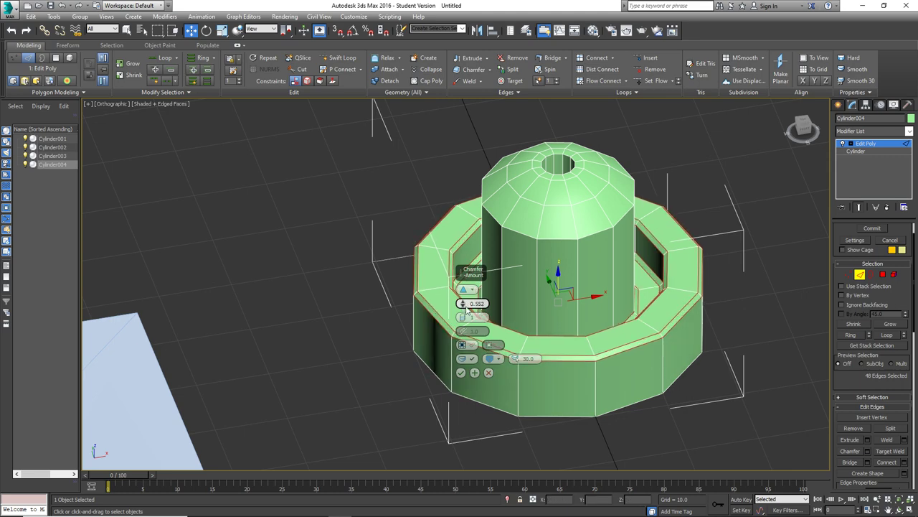
{"action": "left_click", "coordinate": [462, 315]}
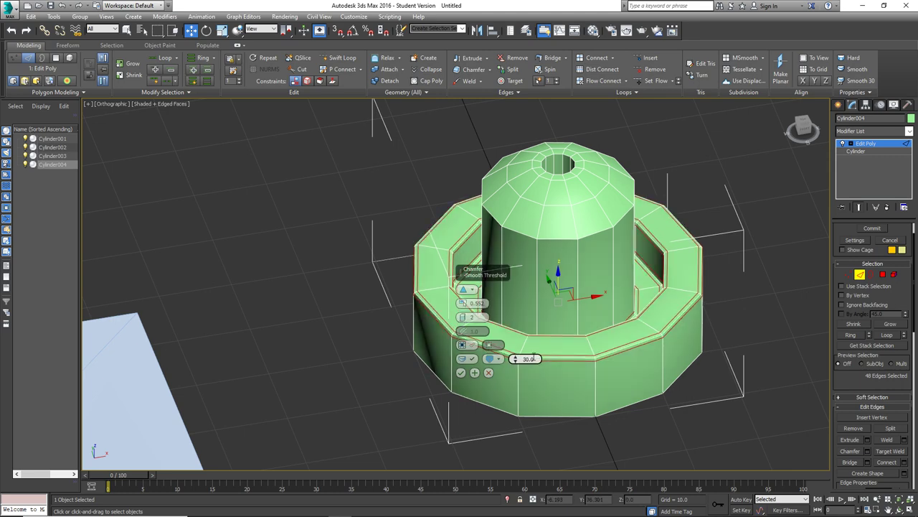
{"action": "left_click_drag", "start_coordinate": [515, 359], "coordinate": [497, 125]}
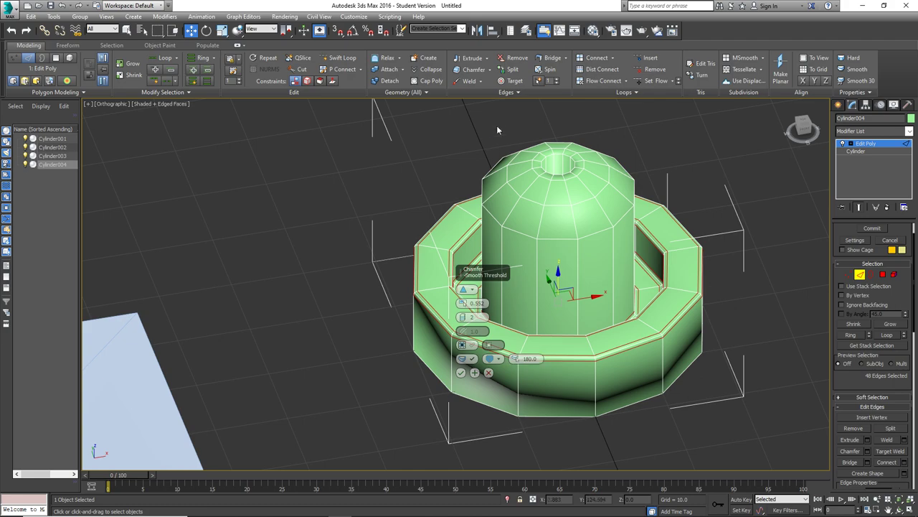
{"action": "left_click", "coordinate": [460, 372]}
{"action": "mouse_move", "coordinate": [482, 368]}
{"action": "middle_mouse_down", "text": "alt"}
{"action": "mouse_move", "coordinate": [485, 329]}
{"action": "mouse_move", "coordinate": [484, 365]}
{"action": "mouse_move", "coordinate": [592, 350]}
{"action": "middle_mouse_up", "text": "alt"}
{"action": "key", "text": "F4"}
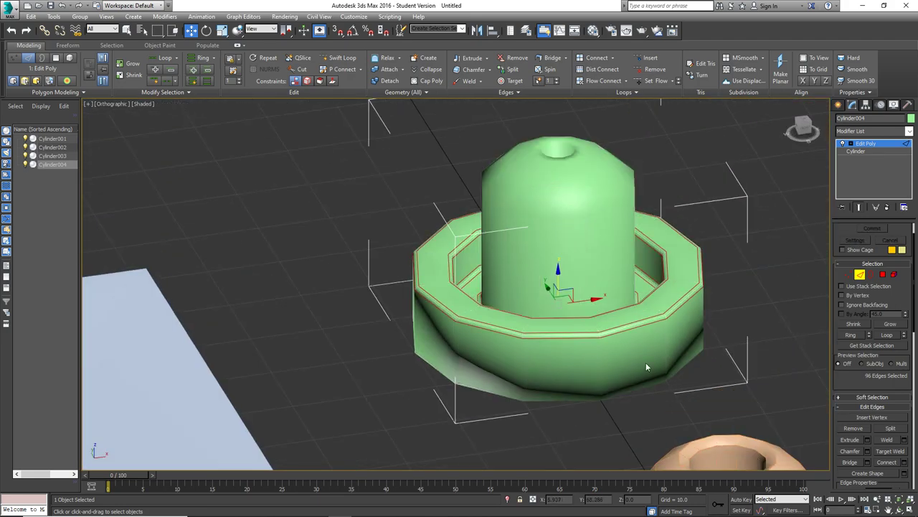
{"action": "middle_click_drag", "start_coordinate": [645, 362], "coordinate": [666, 348], "text": "alt"}
{"action": "middle_click_drag", "start_coordinate": [529, 375], "coordinate": [563, 277], "text": "alt"}
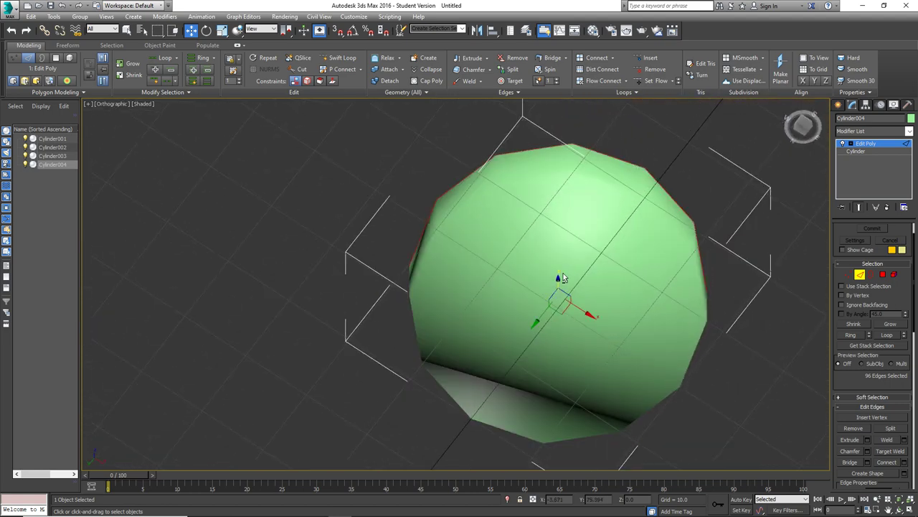
{"action": "left_click", "coordinate": [609, 257]}
- Select the ring's flat bottom polygon and assign it a separate smoothing group
{"action": "left_click", "coordinate": [883, 275]}
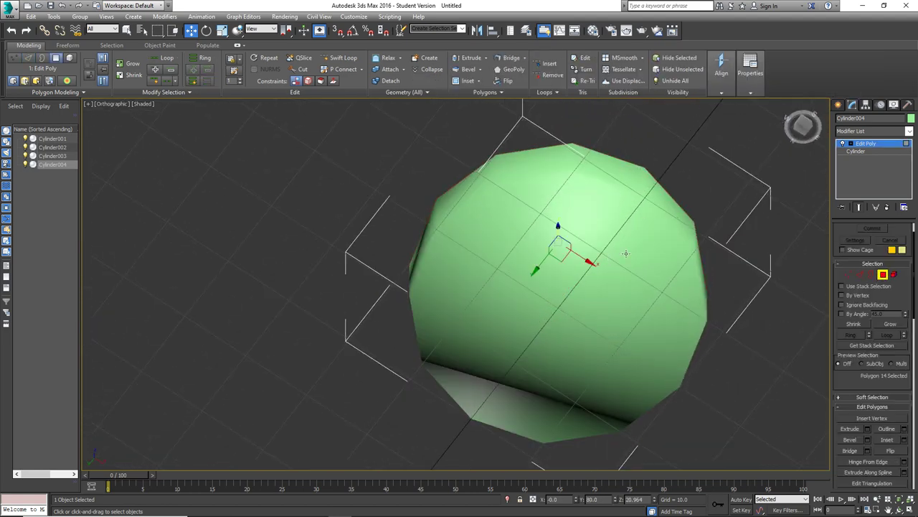
{"action": "left_click", "coordinate": [624, 254]}
{"action": "middle_click_drag", "start_coordinate": [578, 241], "coordinate": [580, 315], "text": "alt"}
{"action": "scroll", "coordinate": [892, 381], "scroll_direction": "down", "scroll_amount": 1}
{"action": "scroll", "coordinate": [892, 381], "scroll_direction": "down", "scroll_amount": 10}
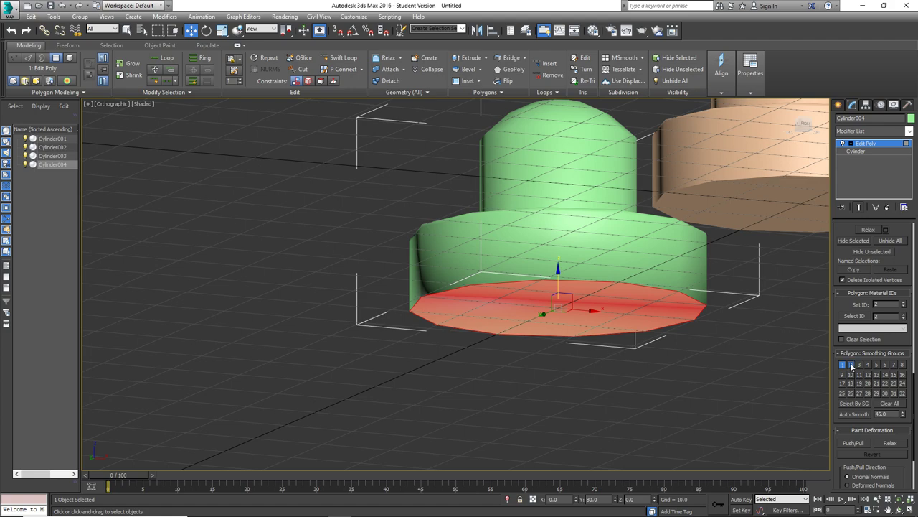
{"action": "left_click", "coordinate": [843, 365]}
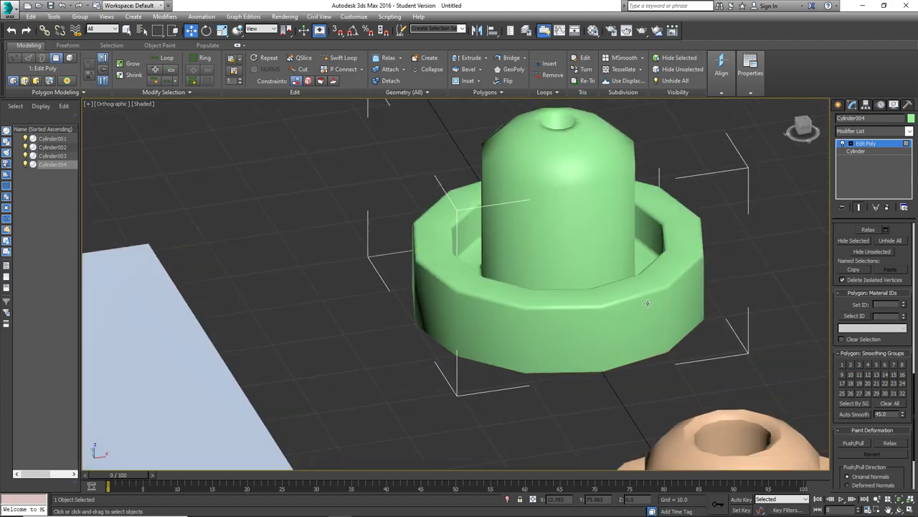
{"action": "middle_click_drag", "start_coordinate": [623, 282], "coordinate": [660, 252], "text": "alt"}
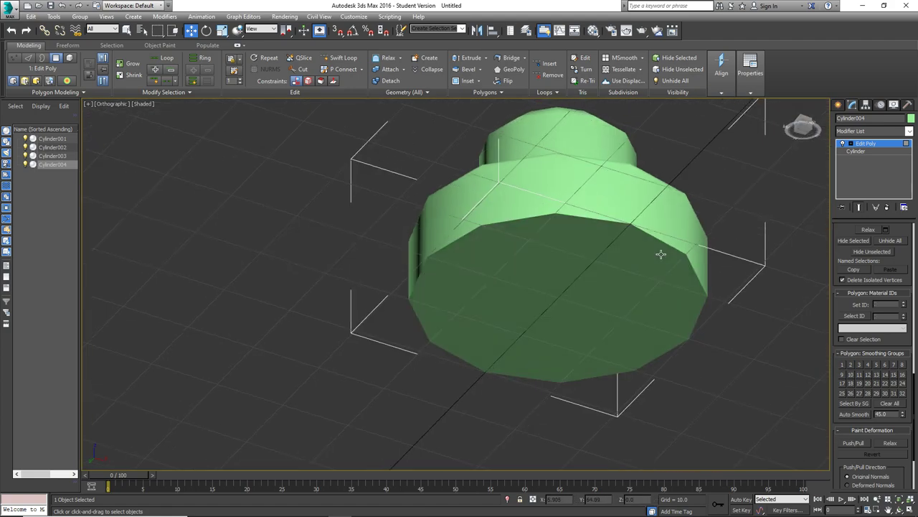
{"action": "left_click", "coordinate": [596, 286]}
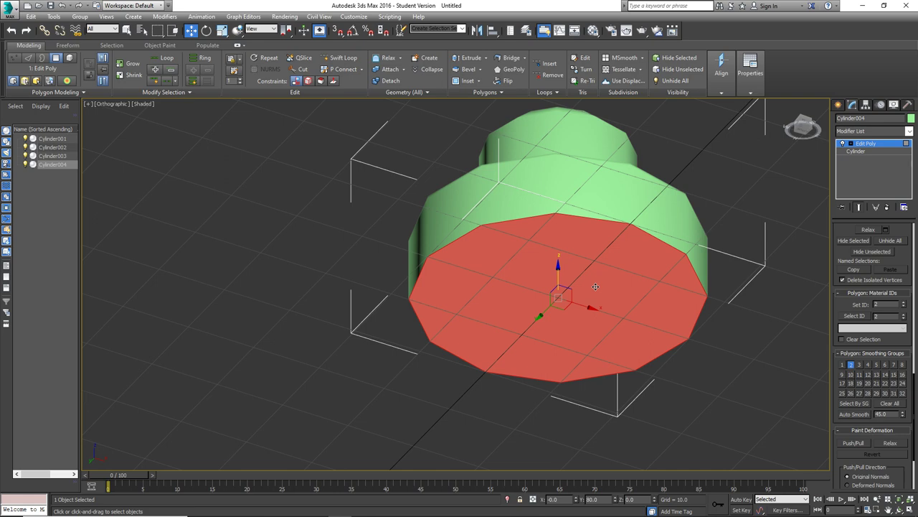
{"action": "mouse_move", "coordinate": [604, 262]}
{"action": "middle_mouse_down", "text": "alt"}
{"action": "mouse_move", "coordinate": [595, 247]}
{"action": "mouse_move", "coordinate": [560, 294]}
{"action": "mouse_move", "coordinate": [568, 295]}
{"action": "mouse_move", "coordinate": [571, 252]}
{"action": "middle_mouse_up", "text": "alt"}
{"action": "key", "text": "F4"}
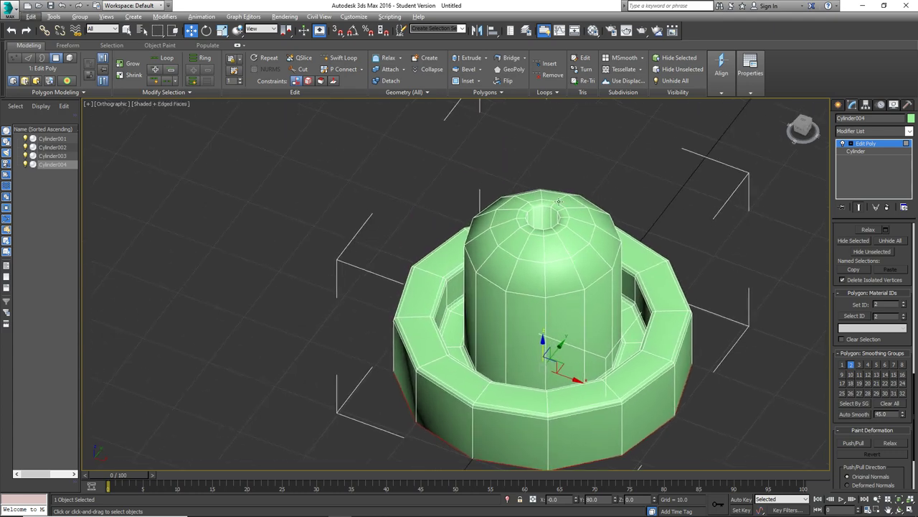
{"action": "scroll", "coordinate": [550, 206], "scroll_direction": "up", "scroll_amount": 5}
- Select the full edge loop around the rim of the dome's hole
{"action": "left_click", "coordinate": [550, 186]}
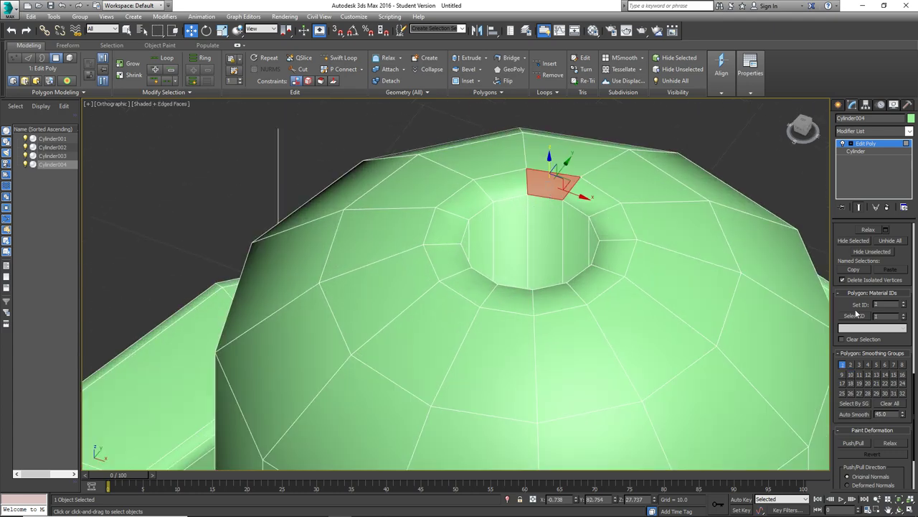
{"action": "scroll", "coordinate": [861, 310], "scroll_direction": "up", "scroll_amount": 8}
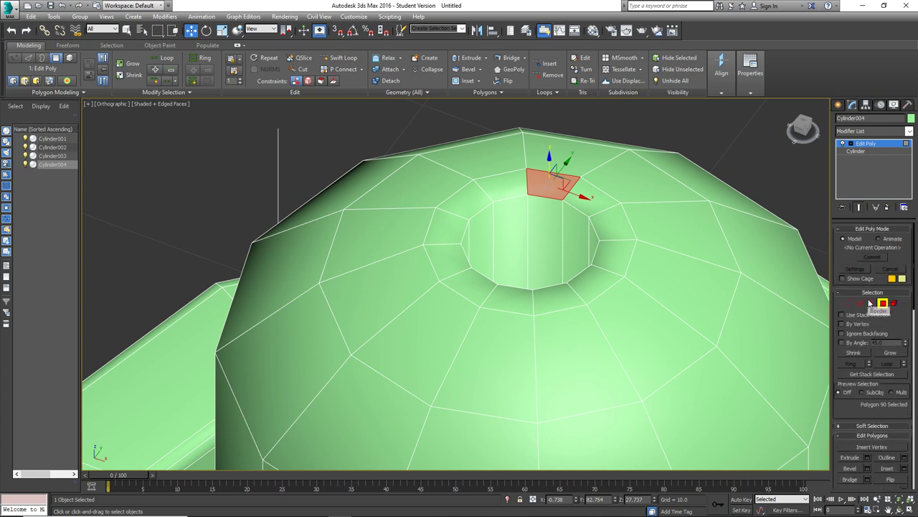
{"action": "left_click", "coordinate": [860, 303]}
{"action": "left_click", "coordinate": [548, 196]}
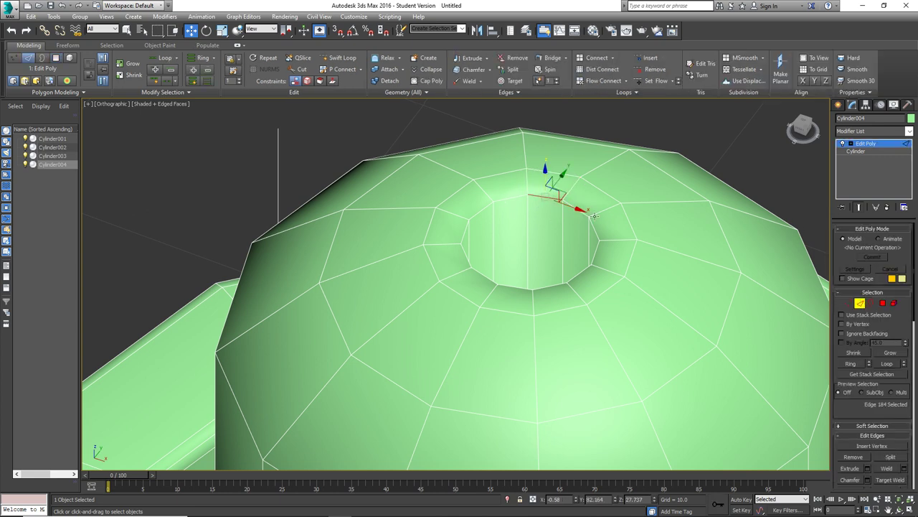
{"action": "key", "text": "F4"}
{"action": "scroll", "coordinate": [577, 217], "scroll_direction": "down", "scroll_amount": 5}
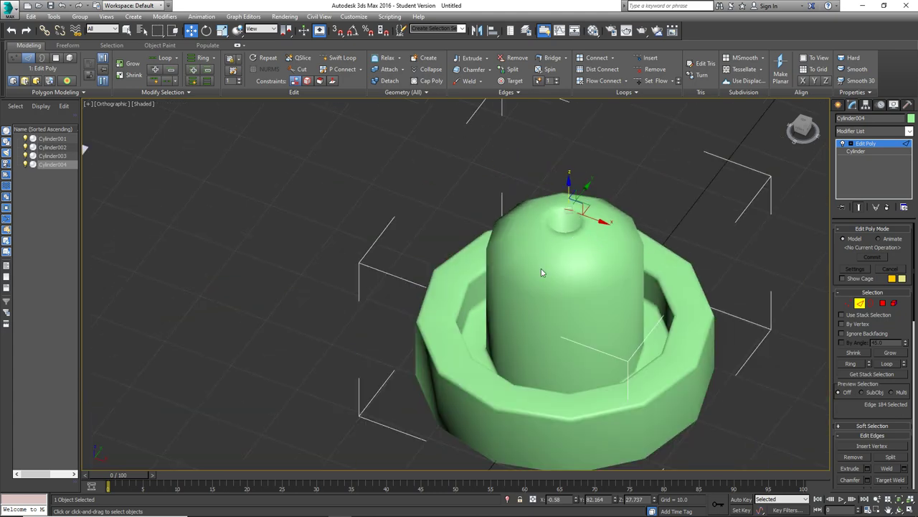
{"action": "key", "text": "F4"}
{"action": "scroll", "coordinate": [566, 234], "scroll_direction": "up", "scroll_amount": 8}
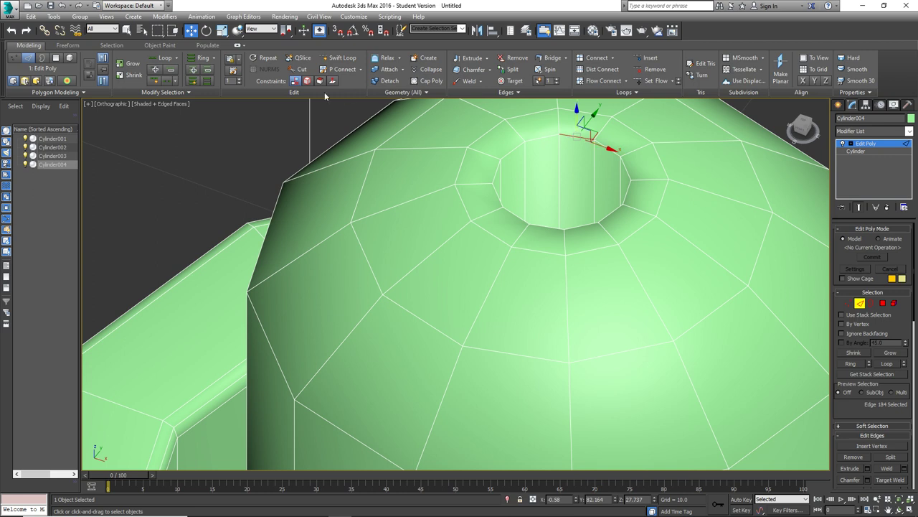
{"action": "left_click", "coordinate": [166, 58]}
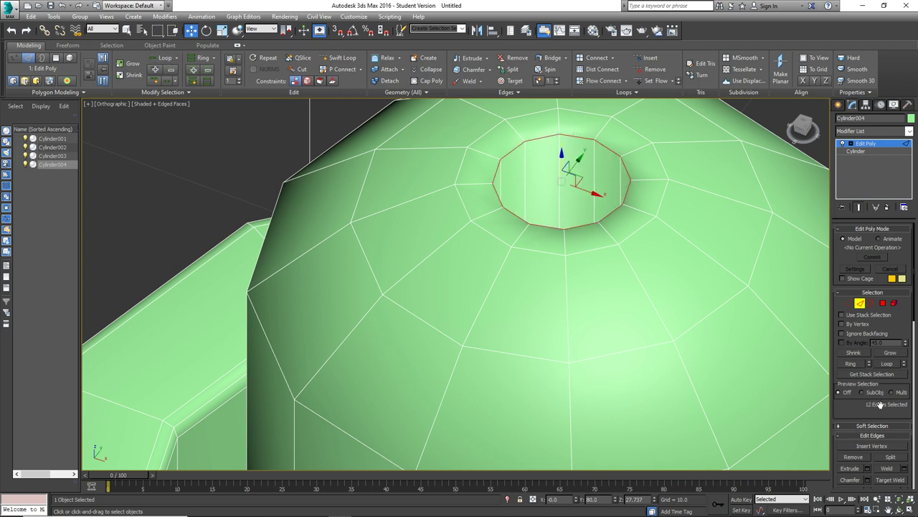
- Chamfer the hole's rim loop by 0.328 with a single segment
{"action": "scroll", "coordinate": [881, 405], "scroll_direction": "down", "scroll_amount": 1}
{"action": "left_click", "coordinate": [868, 436]}
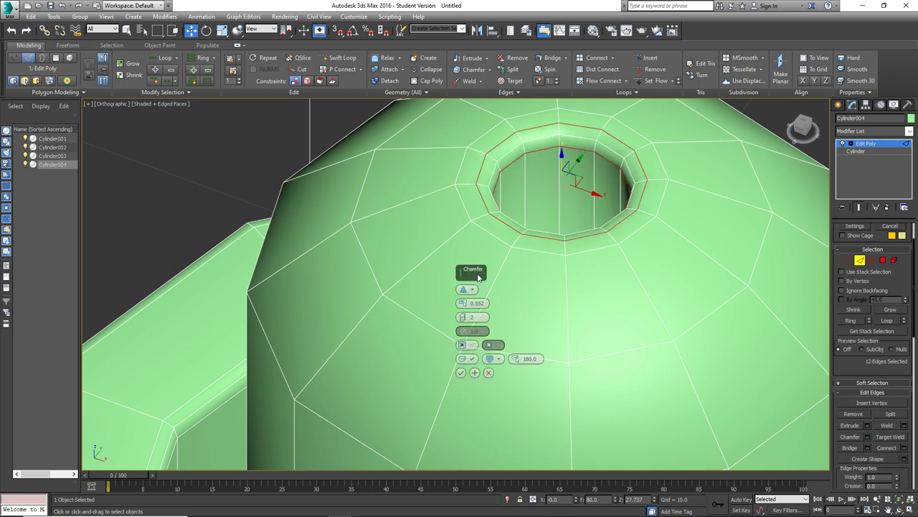
{"action": "left_click", "coordinate": [465, 320]}
{"action": "left_click", "coordinate": [465, 322]}
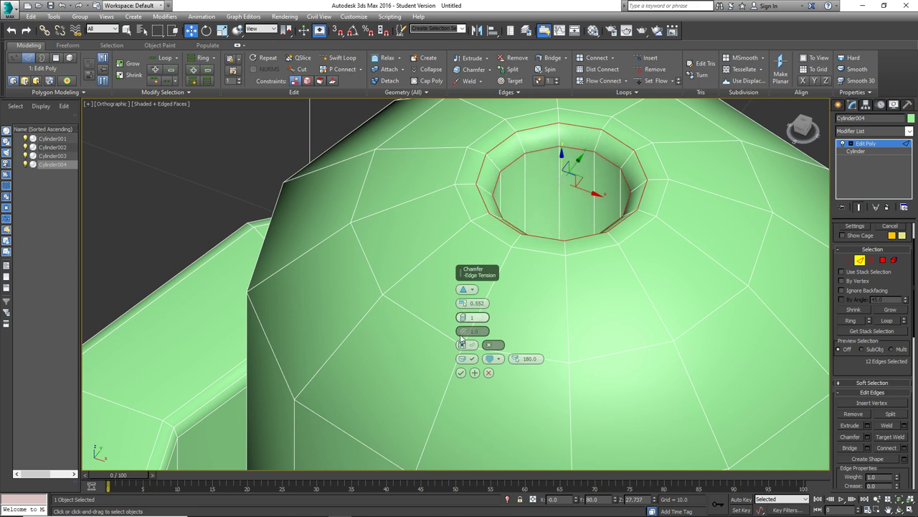
{"action": "left_click_drag", "start_coordinate": [464, 306], "coordinate": [464, 307]}
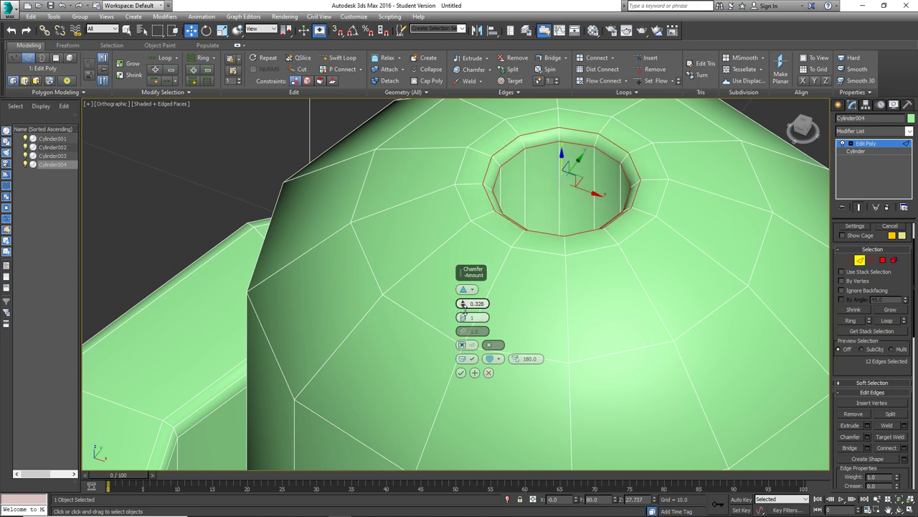
{"action": "left_click", "coordinate": [461, 372]}
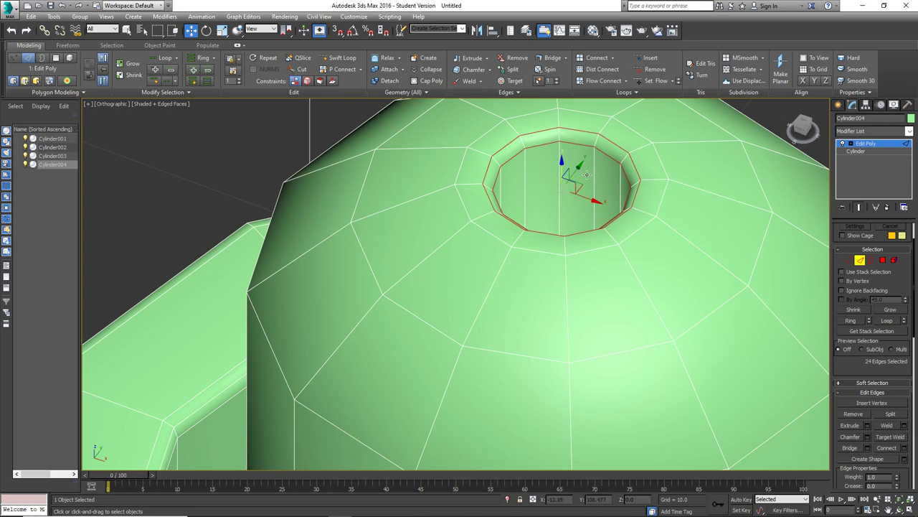
- Chamfer the selected hole rim edges with Amount 0.072 and 2 segments
{"action": "left_click", "coordinate": [867, 436]}
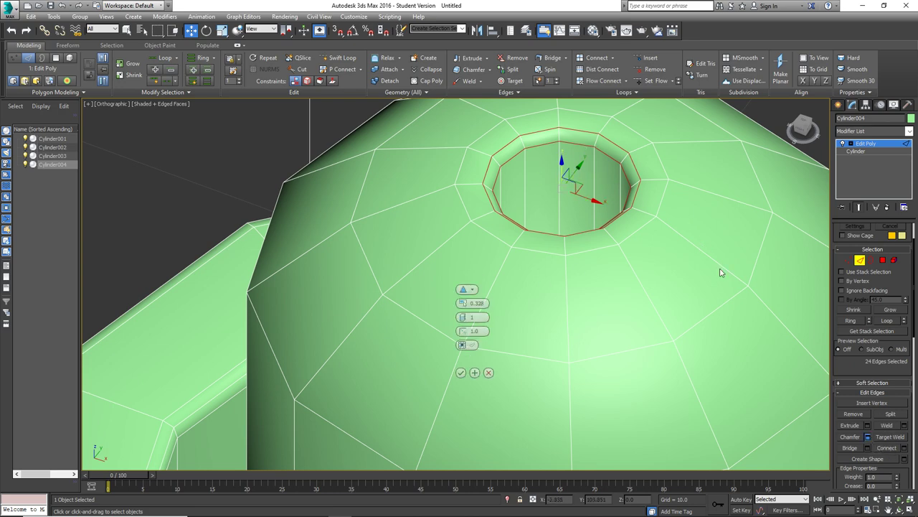
{"action": "mouse_move", "coordinate": [464, 305]}
{"action": "left_mouse_down"}
{"action": "mouse_move", "coordinate": [464, 321]}
{"action": "mouse_move", "coordinate": [463, 308]}
{"action": "left_mouse_up"}
{"action": "left_click", "coordinate": [463, 315]}
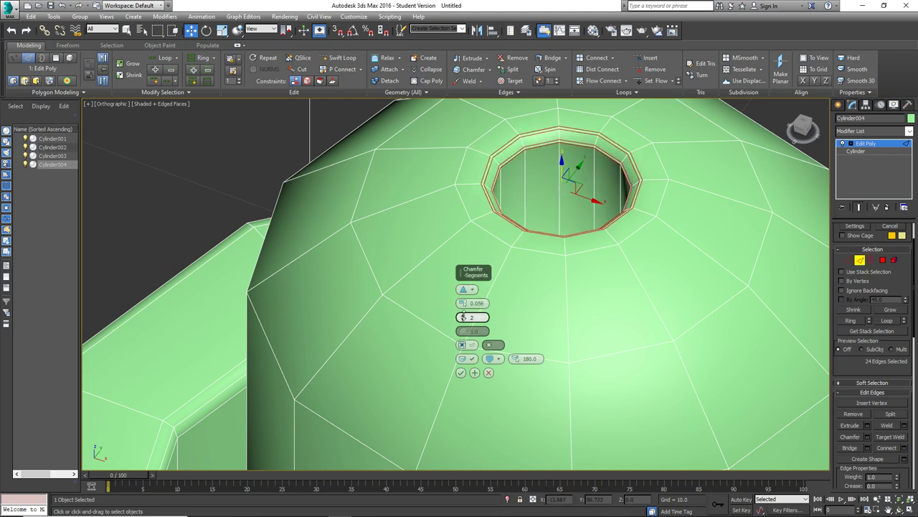
{"action": "scroll", "coordinate": [596, 160], "scroll_direction": "up", "scroll_amount": 3}
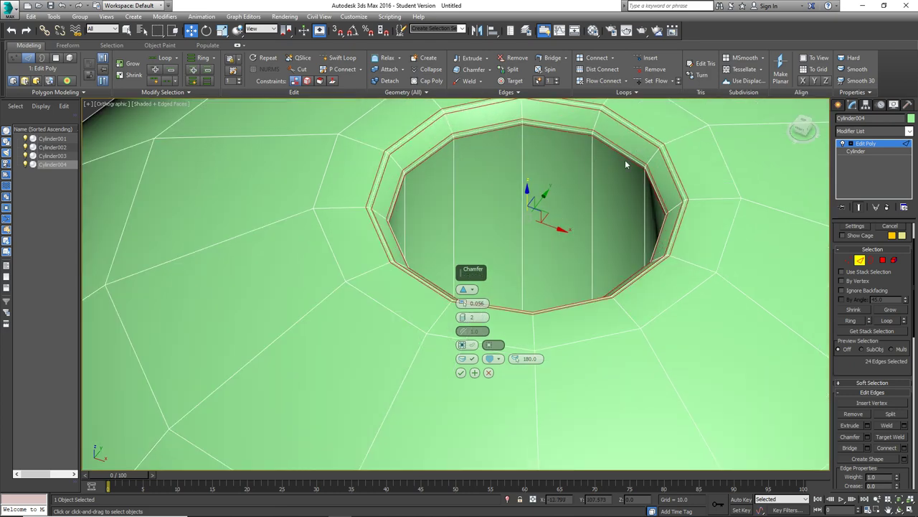
{"action": "left_click_drag", "start_coordinate": [462, 303], "coordinate": [464, 302]}
{"action": "scroll", "coordinate": [470, 299], "scroll_direction": "down", "scroll_amount": 5}
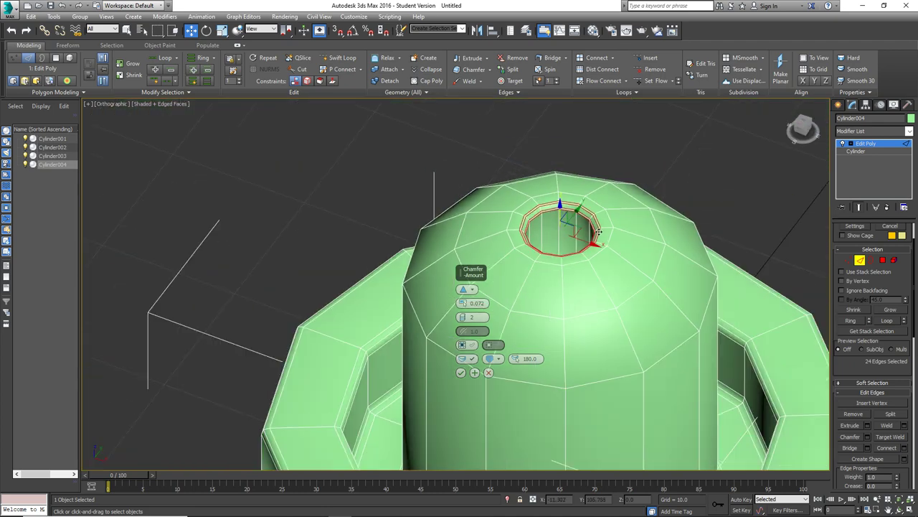
{"action": "scroll", "coordinate": [470, 299], "scroll_direction": "up", "scroll_amount": 2}
{"action": "left_click", "coordinate": [461, 372]}
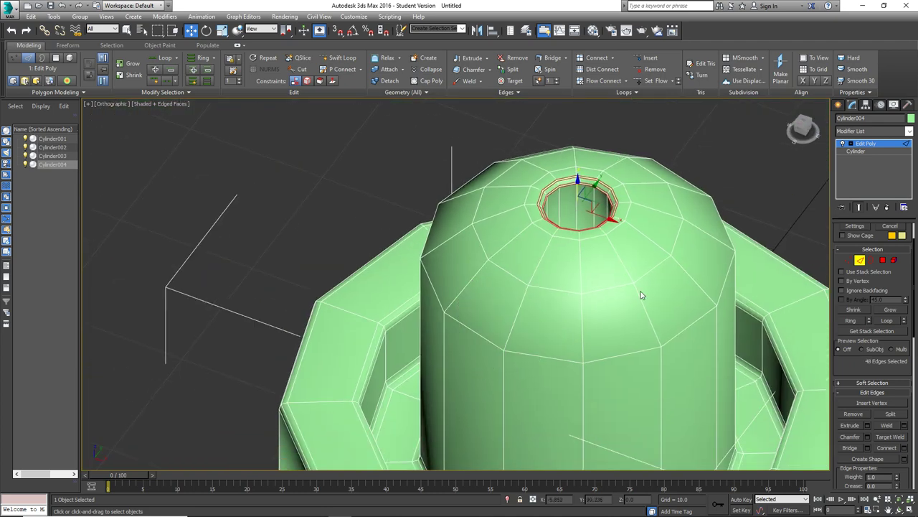
- Clear the edge selection and hide edged faces to view the softened opening
{"action": "left_click", "coordinate": [743, 171]}
{"action": "middle_click_drag", "start_coordinate": [743, 170], "coordinate": [724, 176], "text": "alt"}
{"action": "key", "text": "F4"}
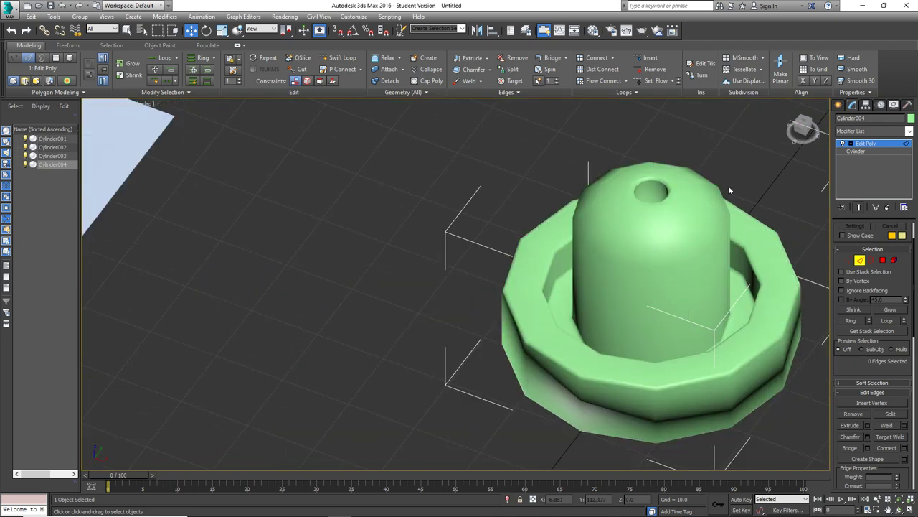
- Frame the whole scene and return Cylinder004 from edge editing to object level
{"action": "key", "text": "u"}
{"action": "mouse_move", "coordinate": [604, 195]}
{"action": "middle_mouse_down", "text": "alt"}
{"action": "mouse_move", "coordinate": [632, 190]}
{"action": "mouse_move", "coordinate": [632, 215]}
{"action": "mouse_move", "coordinate": [622, 176]}
{"action": "mouse_move", "coordinate": [614, 215]}
{"action": "mouse_move", "coordinate": [590, 240]}
{"action": "mouse_move", "coordinate": [589, 219]}
{"action": "middle_mouse_up", "text": "alt"}
{"action": "scroll", "coordinate": [610, 226], "scroll_direction": "down", "scroll_amount": 5}
{"action": "scroll", "coordinate": [595, 166], "scroll_direction": "up", "scroll_amount": 4}
{"action": "scroll", "coordinate": [590, 254], "scroll_direction": "down", "scroll_amount": 5}
{"action": "scroll", "coordinate": [589, 213], "scroll_direction": "up", "scroll_amount": 5}
{"action": "scroll", "coordinate": [590, 214], "scroll_direction": "up", "scroll_amount": 6}
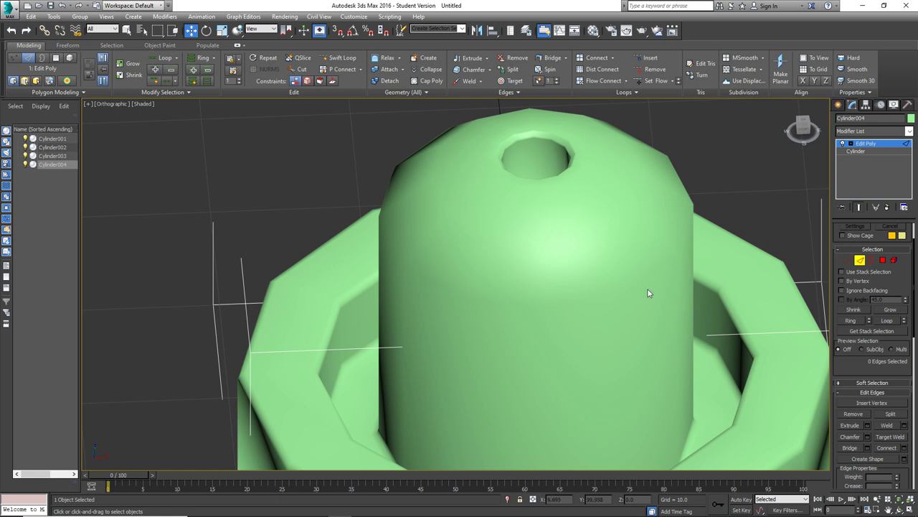
{"action": "scroll", "coordinate": [645, 285], "scroll_direction": "down", "scroll_amount": 6}
{"action": "middle_click_drag", "start_coordinate": [703, 320], "coordinate": [664, 288], "text": "alt"}
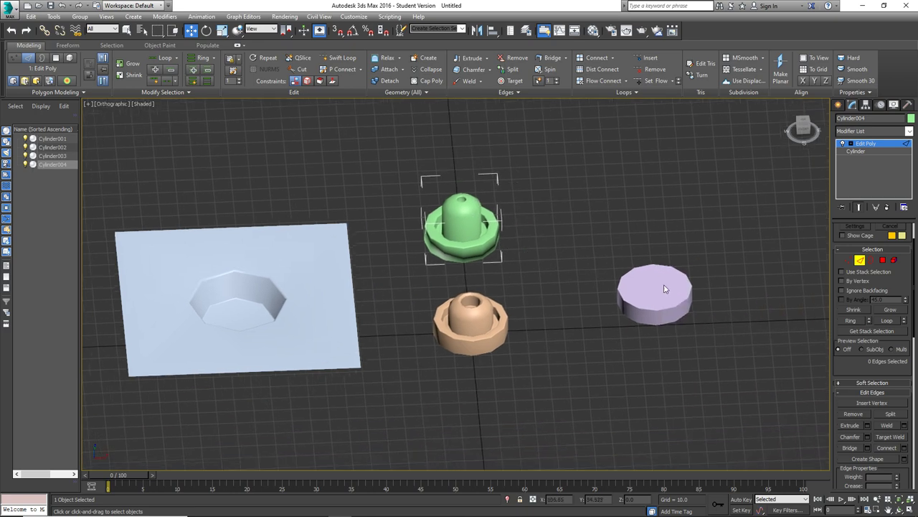
{"action": "left_click", "coordinate": [862, 263]}
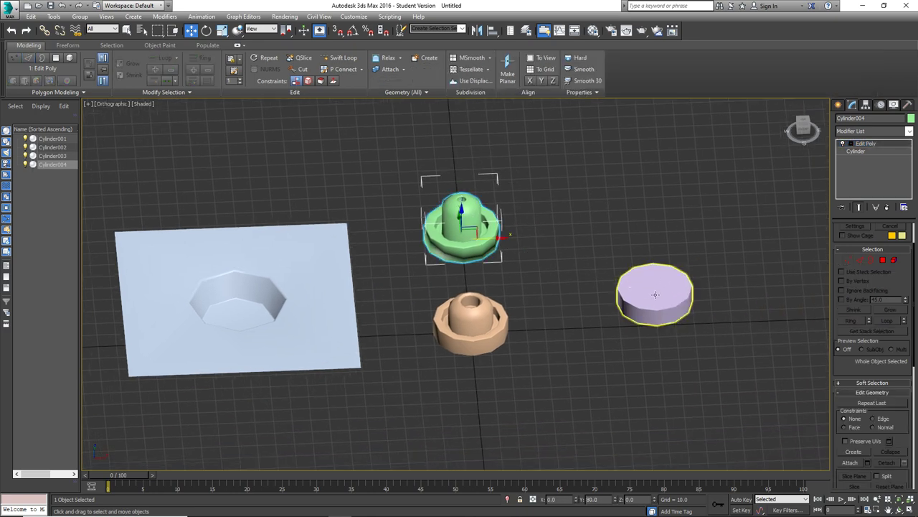
- Select the purple cylinder, show edged faces, and move the view toward it
{"action": "left_click", "coordinate": [655, 294]}
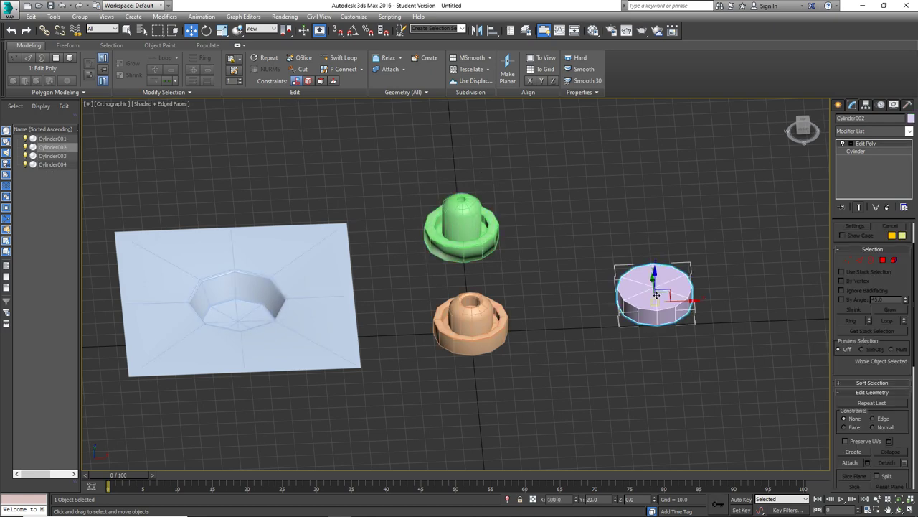
{"action": "key", "text": "F4"}
{"action": "mouse_move", "coordinate": [696, 292]}
{"action": "middle_mouse_down"}
{"action": "mouse_move", "coordinate": [645, 263]}
{"action": "mouse_move", "coordinate": [603, 272]}
{"action": "mouse_move", "coordinate": [624, 230]}
{"action": "mouse_move", "coordinate": [591, 255]}
{"action": "middle_mouse_up"}
{"action": "scroll", "coordinate": [603, 272], "scroll_direction": "up", "scroll_amount": 3}
{"action": "scroll", "coordinate": [593, 221], "scroll_direction": "up", "scroll_amount": 2}
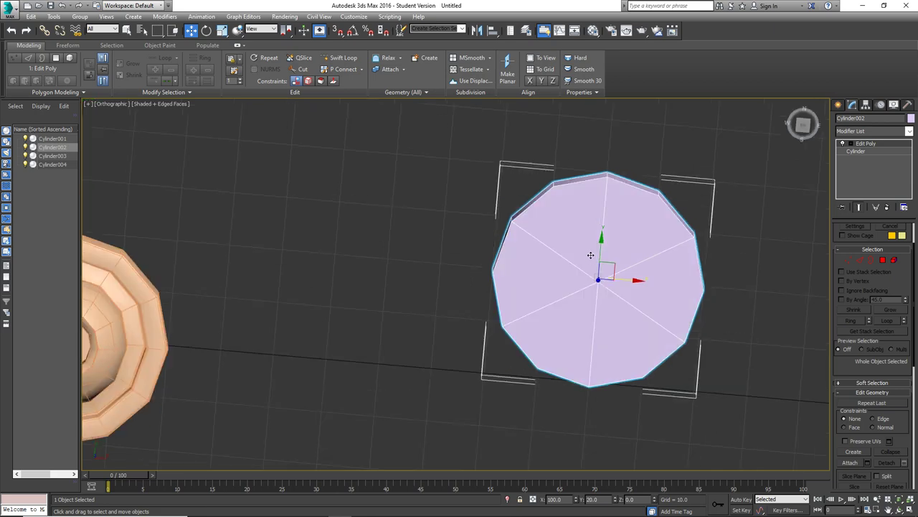
{"action": "scroll", "coordinate": [667, 226], "scroll_direction": "down", "scroll_amount": 4}
- Switch to the Top view and pan to frame both cylinders
{"action": "middle_click_drag", "start_coordinate": [632, 225], "coordinate": [615, 224], "text": "alt"}
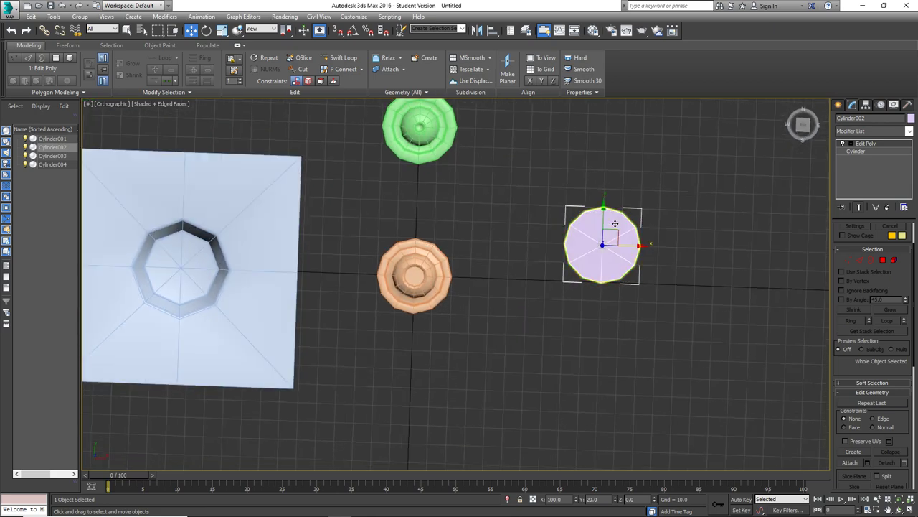
{"action": "left_click", "coordinate": [803, 126]}
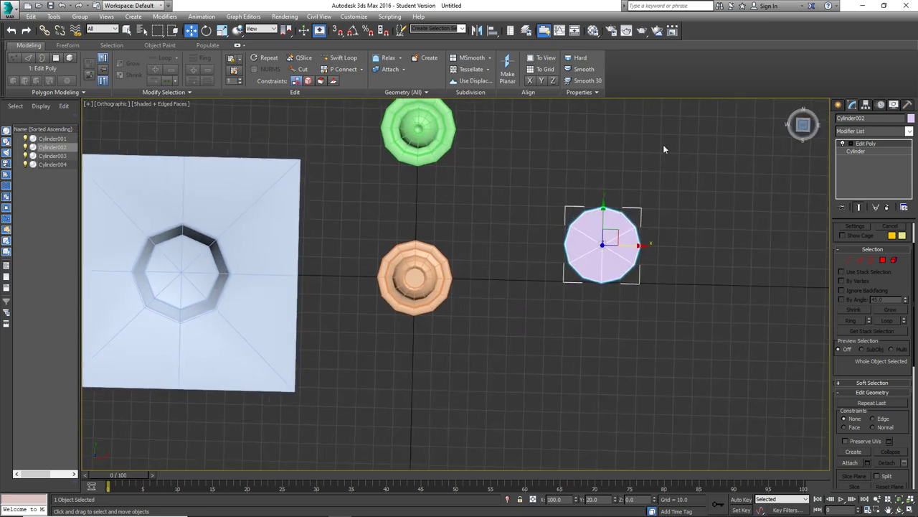
{"action": "scroll", "coordinate": [617, 266], "scroll_direction": "up", "scroll_amount": 3}
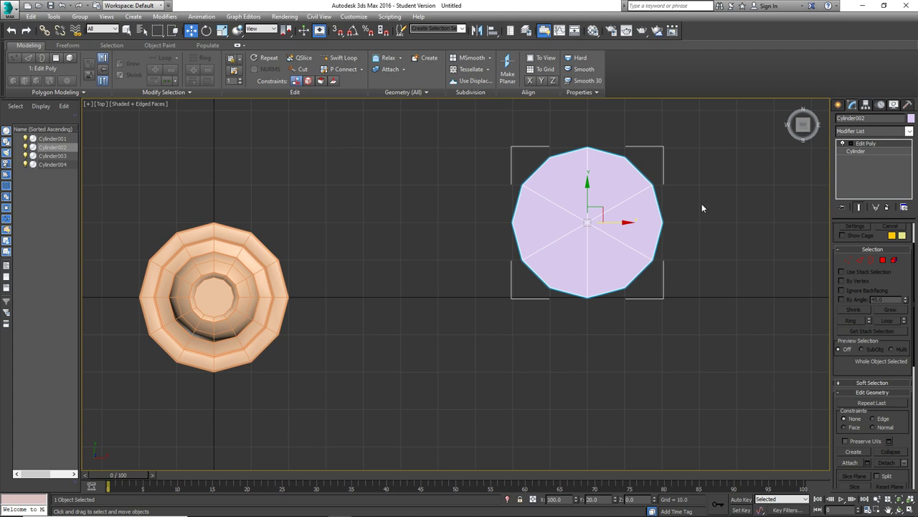
{"action": "middle_click_drag", "start_coordinate": [703, 204], "coordinate": [659, 233]}
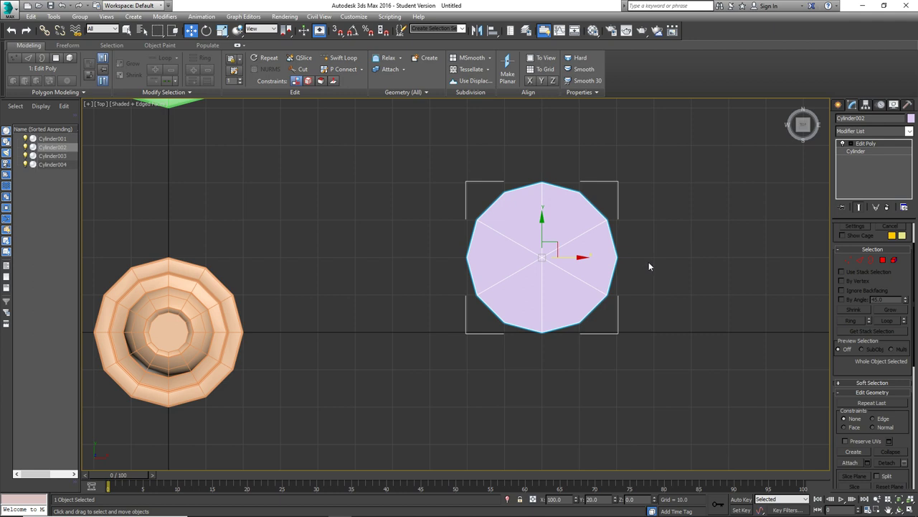
- Create Box001, about 76.3 by 108.3 with height 7.17, over the lilac cylinder
{"action": "left_click", "coordinate": [838, 105]}
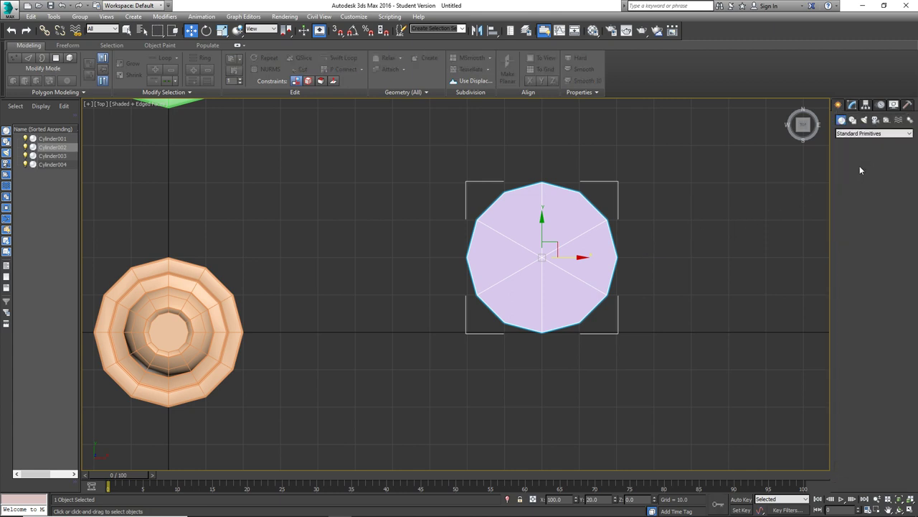
{"action": "left_click", "coordinate": [859, 165]}
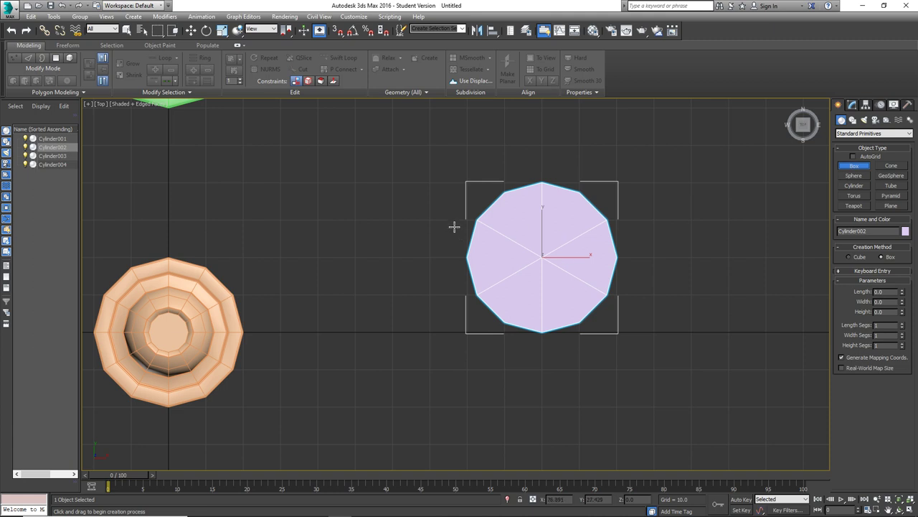
{"action": "scroll", "coordinate": [439, 205], "scroll_direction": "down", "scroll_amount": 3}
{"action": "left_click_drag", "start_coordinate": [390, 163], "coordinate": [595, 309]}
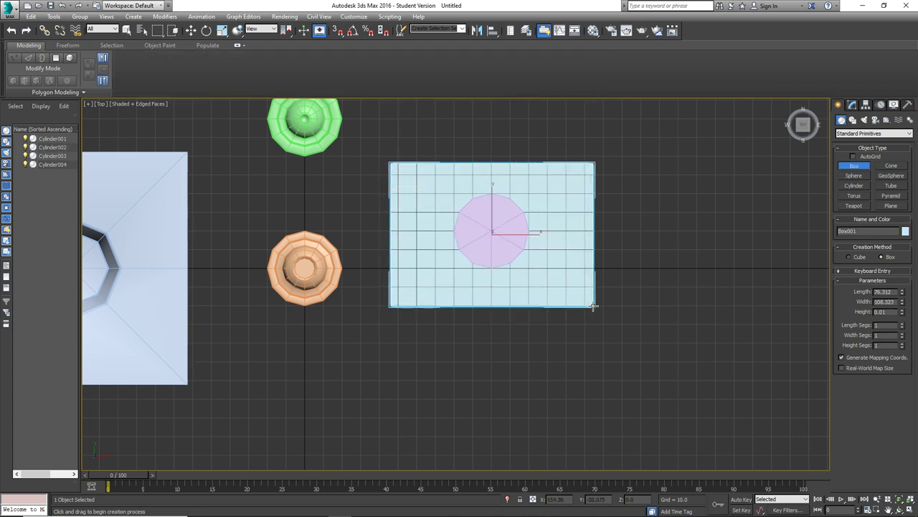
{"action": "left_click", "coordinate": [609, 251]}
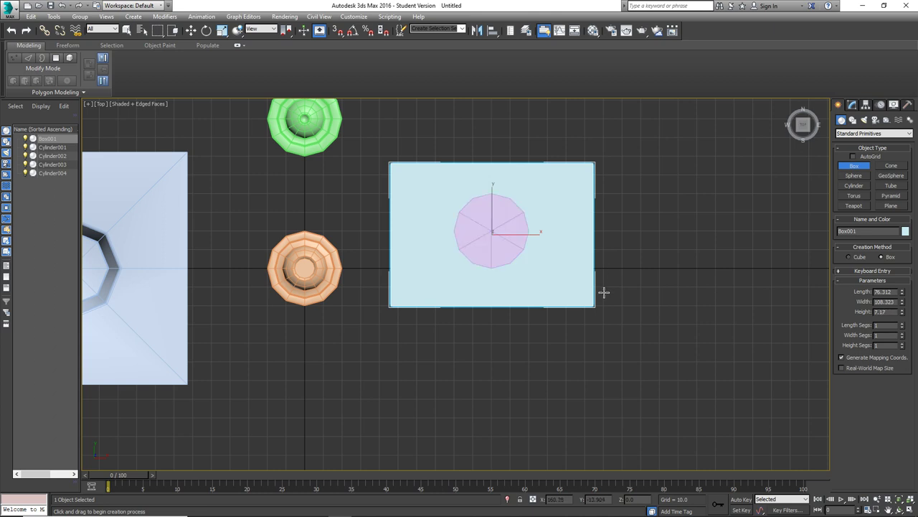
{"action": "left_click", "coordinate": [635, 248]}
{"action": "right_click", "coordinate": [635, 248]}
{"action": "left_click", "coordinate": [635, 247]}
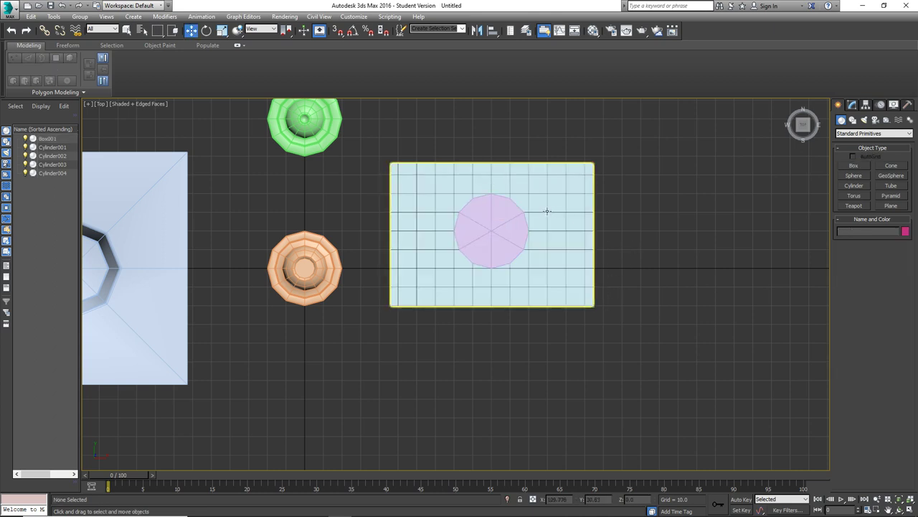
- Add an Edit Poly modifier to Box001 and enter Vertex sub-object mode
{"action": "scroll", "coordinate": [546, 210], "scroll_direction": "down", "scroll_amount": 2}
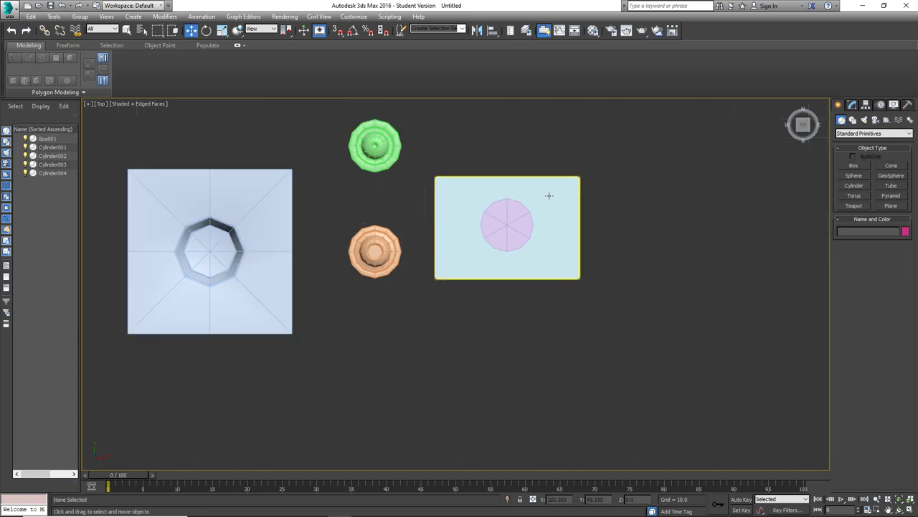
{"action": "left_click", "coordinate": [550, 191]}
{"action": "scroll", "coordinate": [503, 196], "scroll_direction": "up", "scroll_amount": 3}
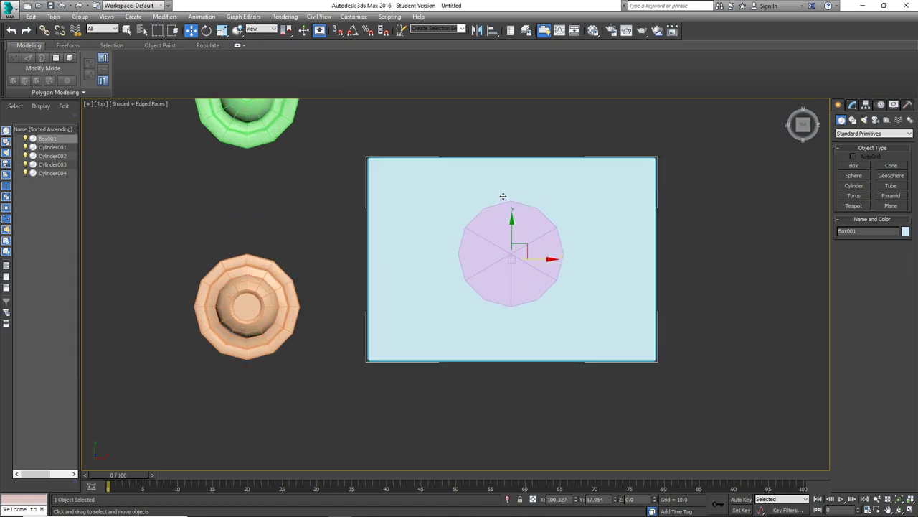
{"action": "left_click", "coordinate": [853, 104]}
{"action": "left_click", "coordinate": [871, 131]}
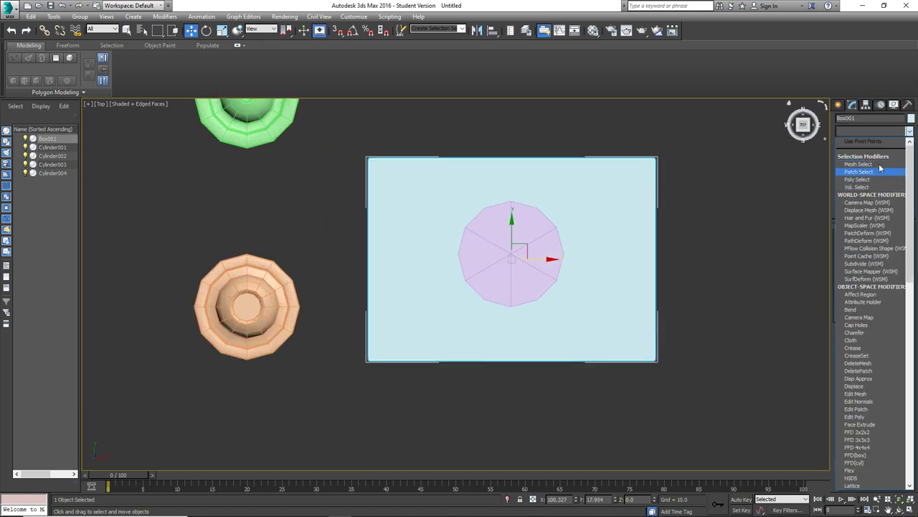
{"action": "left_click", "coordinate": [864, 416]}
{"action": "left_click", "coordinate": [849, 259]}
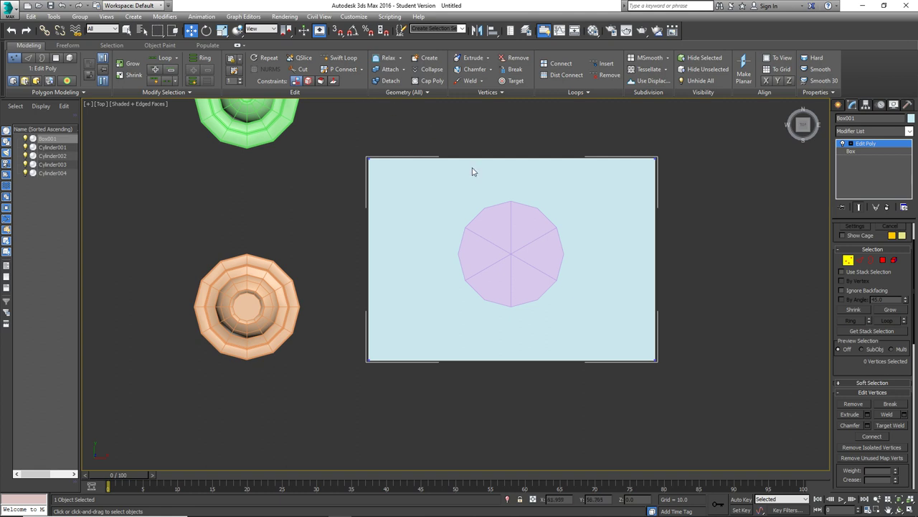
- Start and cancel Cut, then pick and release the box's top-right corner vertex
{"action": "left_click", "coordinate": [301, 70]}
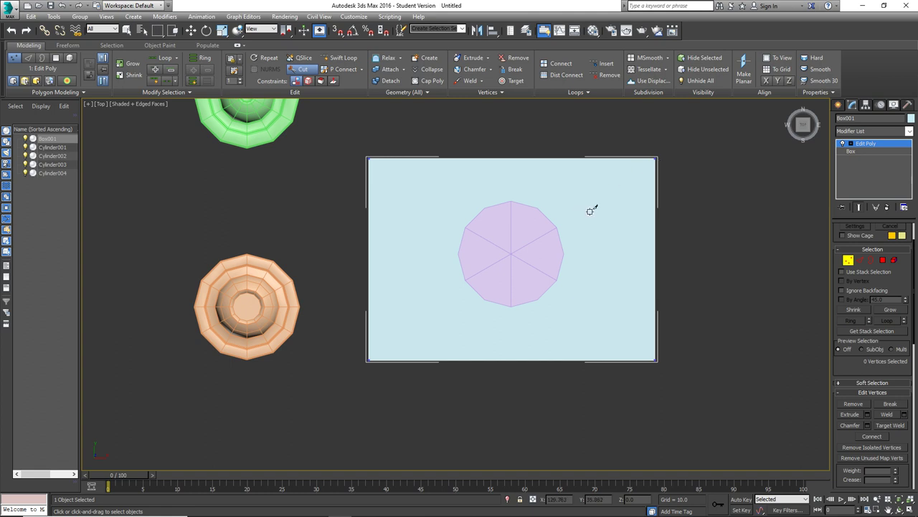
{"action": "right_click", "coordinate": [531, 208]}
{"action": "scroll", "coordinate": [543, 221], "scroll_direction": "up", "scroll_amount": 4}
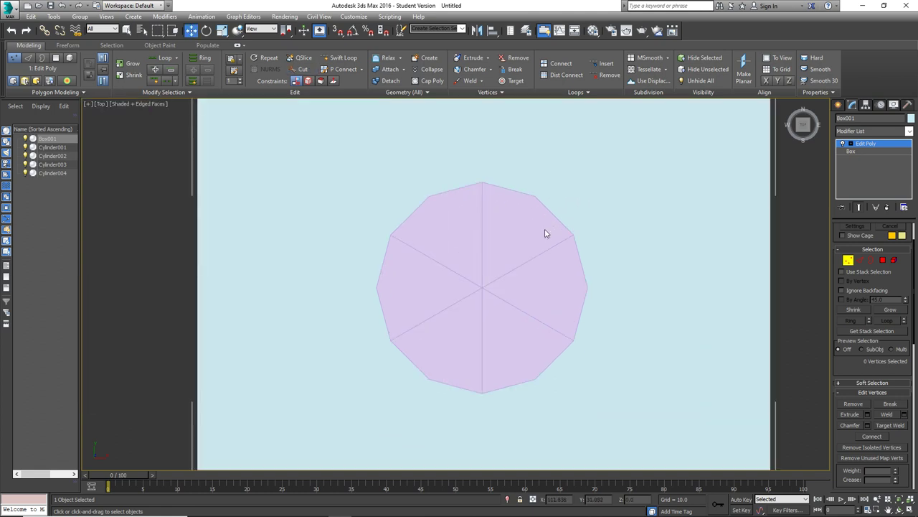
{"action": "scroll", "coordinate": [545, 232], "scroll_direction": "down", "scroll_amount": 2}
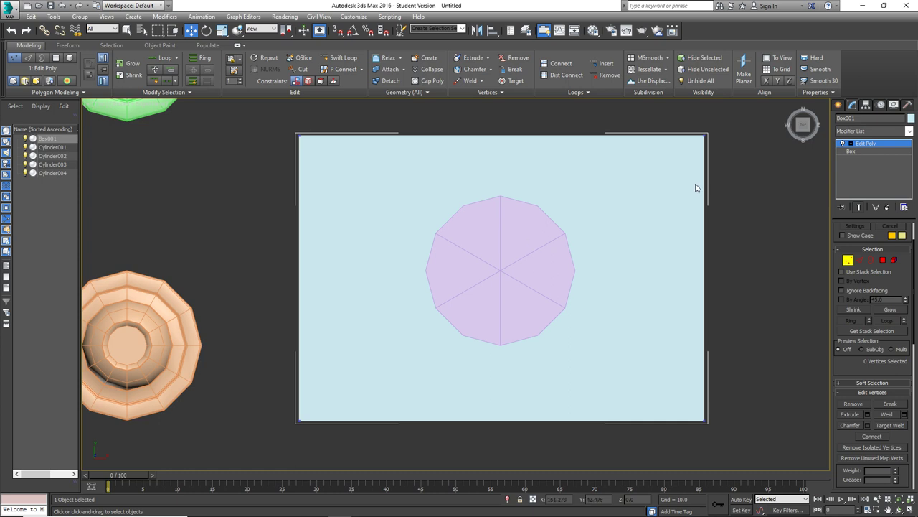
{"action": "left_click", "coordinate": [704, 136]}
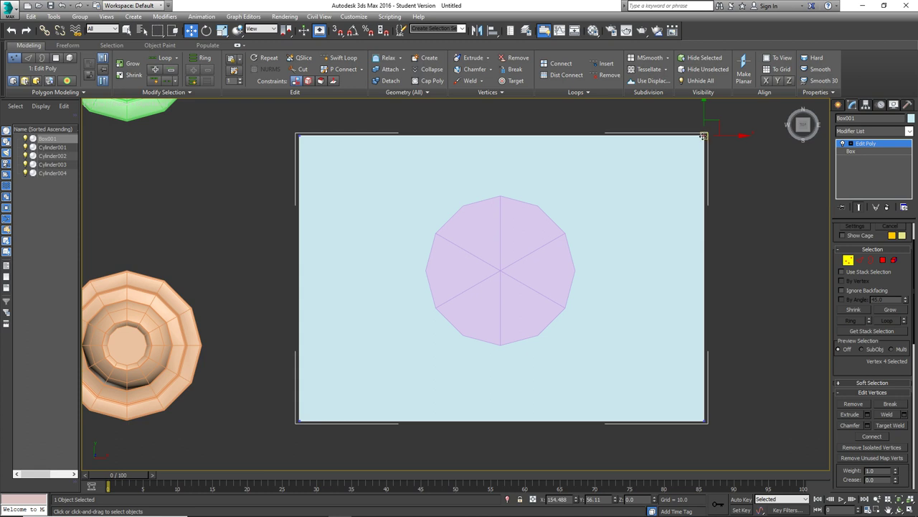
{"action": "left_click", "coordinate": [678, 153]}
- Cut edges from the box's top-right corner to the decagon's right and top-right edges
{"action": "key", "text": "alt+c"}
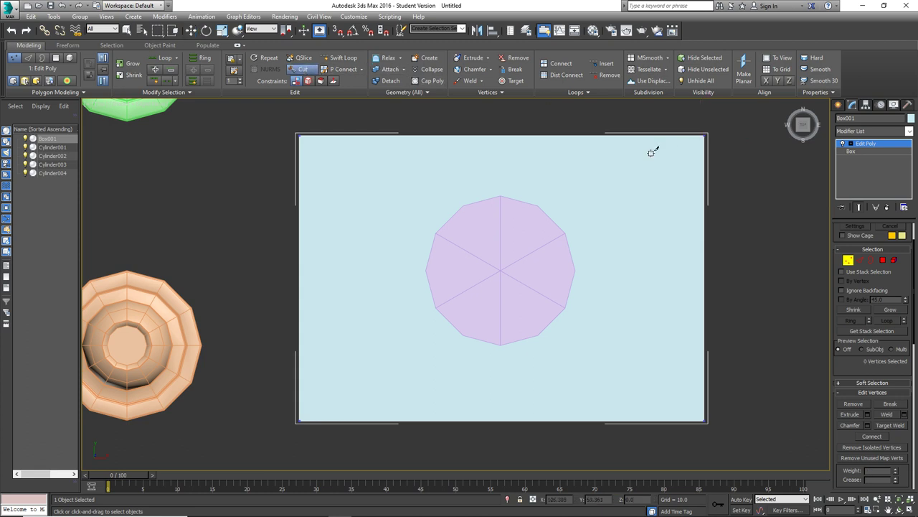
{"action": "left_click", "coordinate": [704, 135]}
{"action": "left_click", "coordinate": [572, 273]}
{"action": "left_click", "coordinate": [705, 134]}
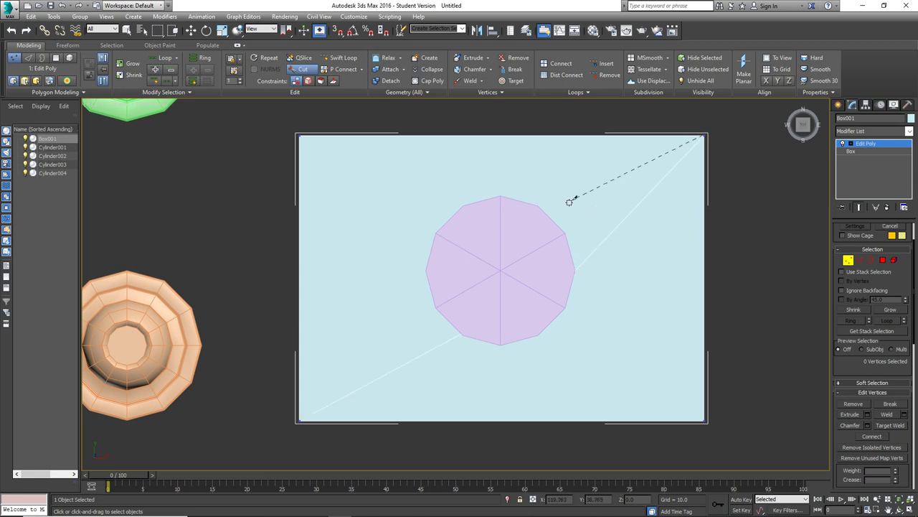
{"action": "left_click", "coordinate": [530, 207]}
{"action": "right_click", "coordinate": [544, 297]}
- Look straight down from the Top view with the box and decagon framed
{"action": "middle_click_drag", "start_coordinate": [573, 254], "coordinate": [449, 357], "text": "alt"}
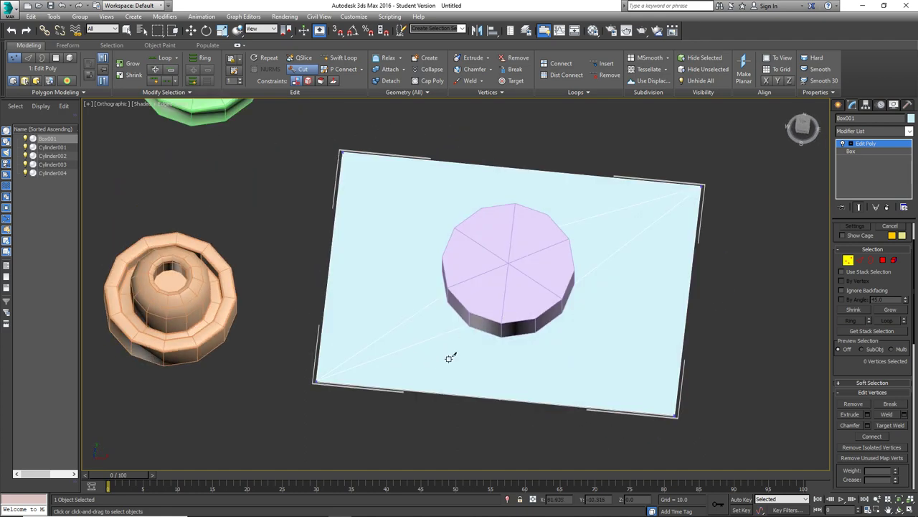
{"action": "left_click", "coordinate": [803, 125]}
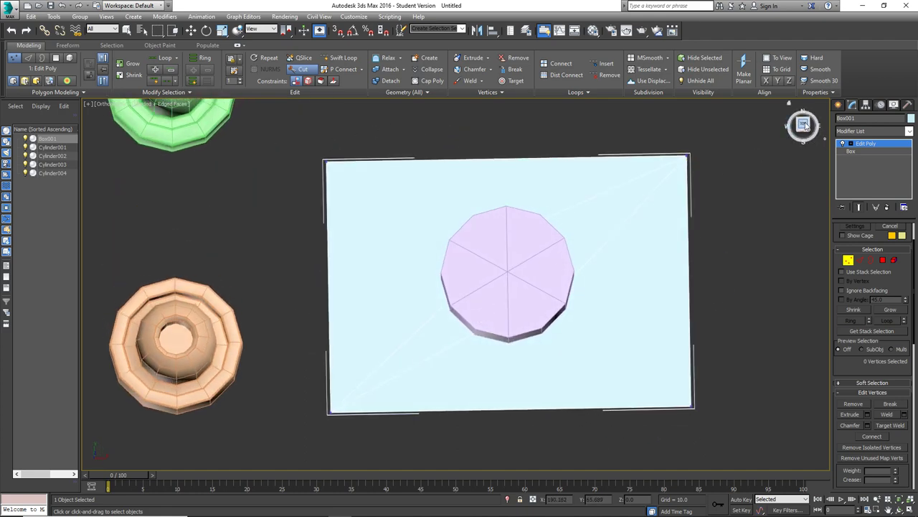
{"action": "scroll", "coordinate": [556, 241], "scroll_direction": "up", "scroll_amount": 2}
{"action": "middle_click_drag", "start_coordinate": [617, 222], "coordinate": [587, 238]}
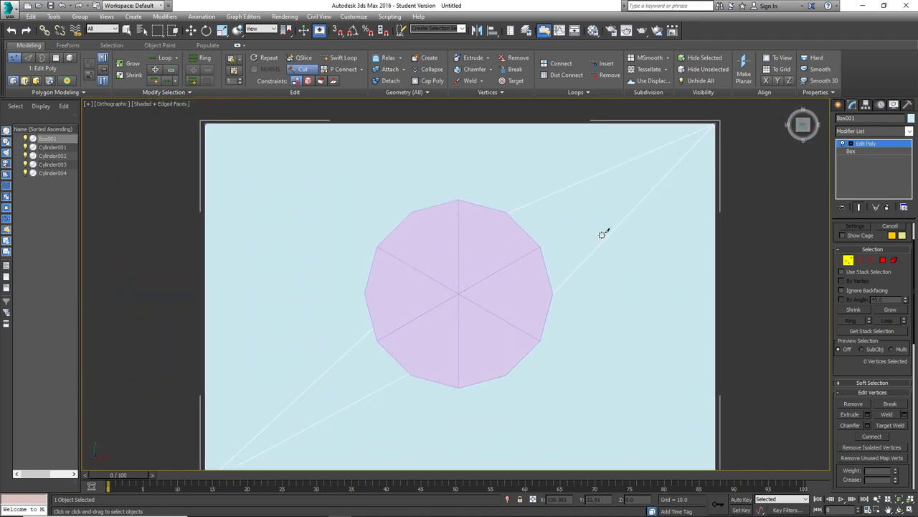
{"action": "key", "text": "w"}
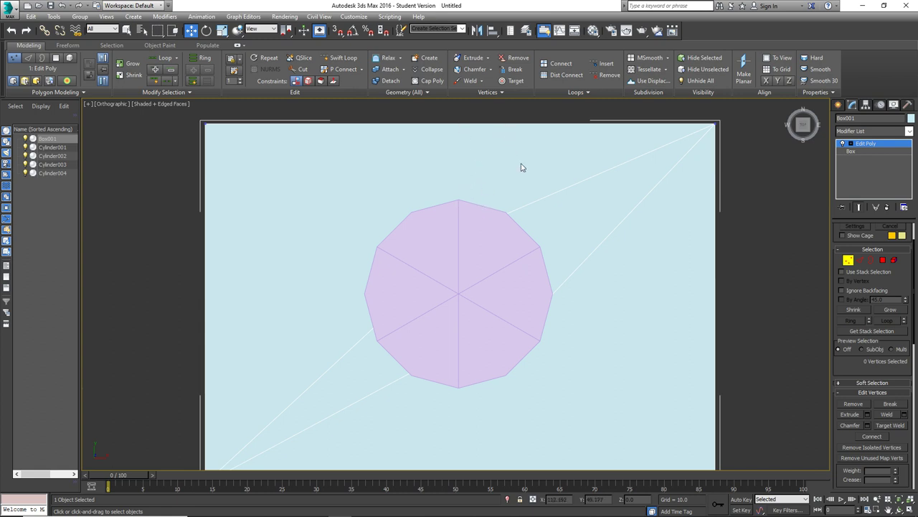
- Cut an edge across the plane from its top border to its bottom border
{"action": "left_click", "coordinate": [298, 69]}
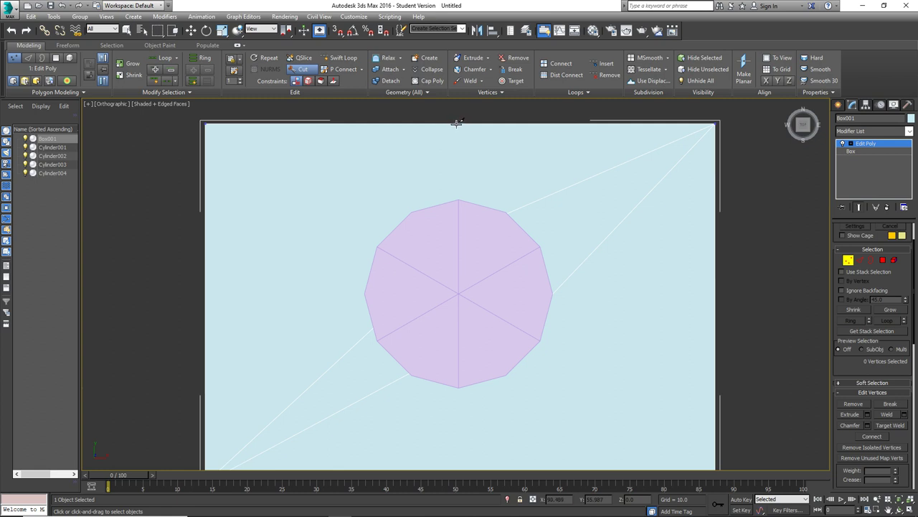
{"action": "left_click", "coordinate": [458, 124]}
{"action": "middle_click_drag", "start_coordinate": [457, 287], "coordinate": [467, 200]}
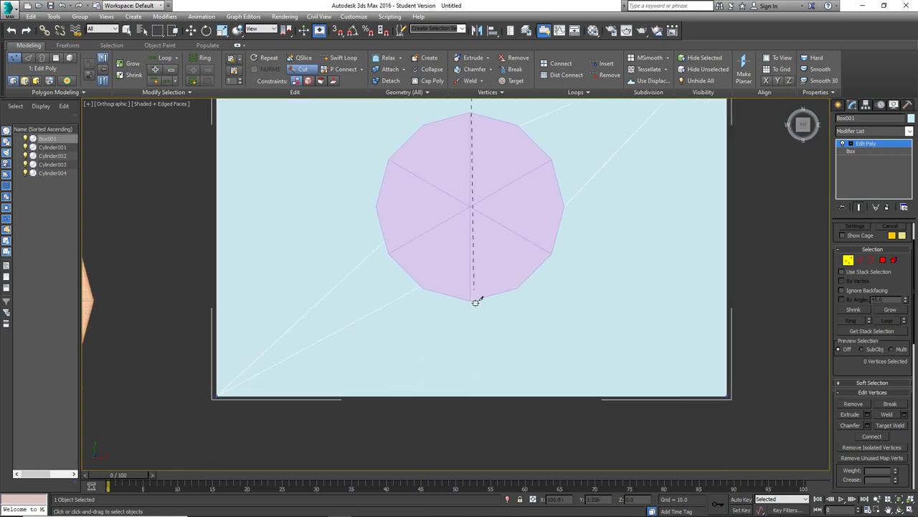
{"action": "left_click", "coordinate": [470, 395]}
- Cut an edge from the plane's bottom-right corner to the decagon's right vertex
{"action": "middle_click_drag", "start_coordinate": [584, 222], "coordinate": [570, 262]}
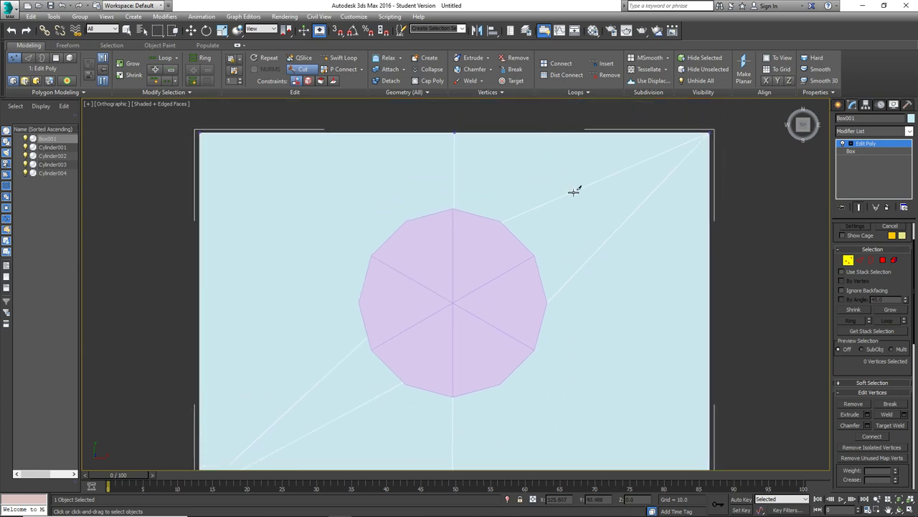
{"action": "middle_click_drag", "start_coordinate": [576, 211], "coordinate": [555, 139]}
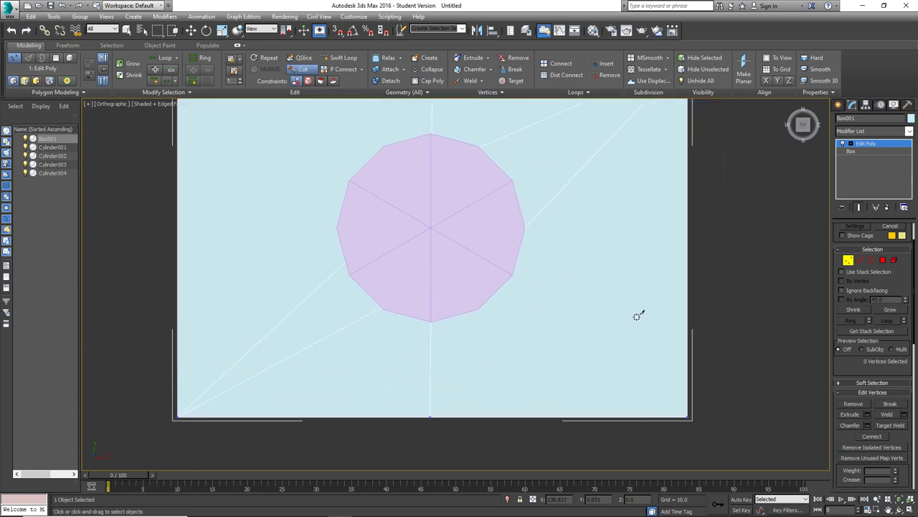
{"action": "left_click", "coordinate": [687, 414]}
{"action": "mouse_move", "coordinate": [531, 247]}
{"action": "middle_mouse_down"}
{"action": "mouse_move", "coordinate": [537, 216]}
{"action": "mouse_move", "coordinate": [535, 246]}
{"action": "middle_mouse_up"}
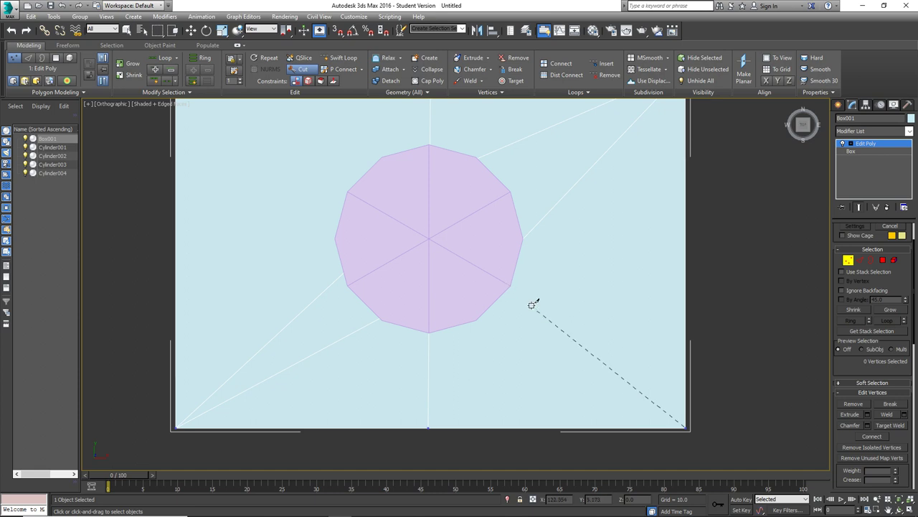
{"action": "middle_click_drag", "start_coordinate": [348, 185], "coordinate": [357, 192]}
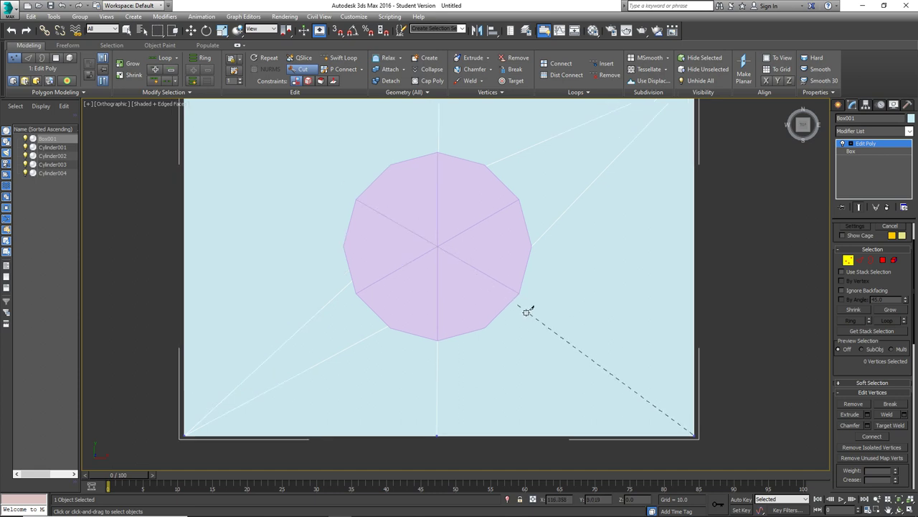
{"action": "left_click", "coordinate": [518, 293]}
- Cut an edge from a bottom-border vertex to the decagon's lower edge
{"action": "middle_click_drag", "start_coordinate": [561, 288], "coordinate": [461, 293]}
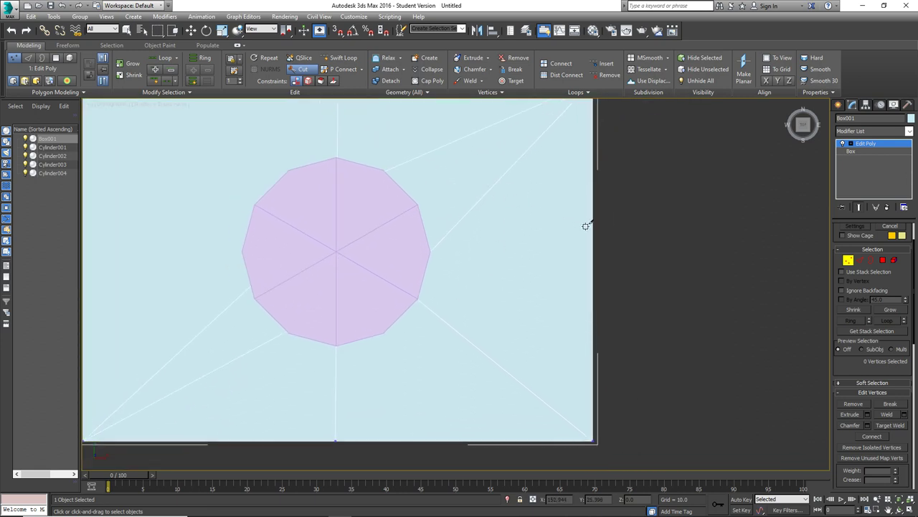
{"action": "scroll", "coordinate": [435, 376], "scroll_direction": "down", "scroll_amount": 2}
{"action": "middle_click_drag", "start_coordinate": [434, 373], "coordinate": [433, 361]}
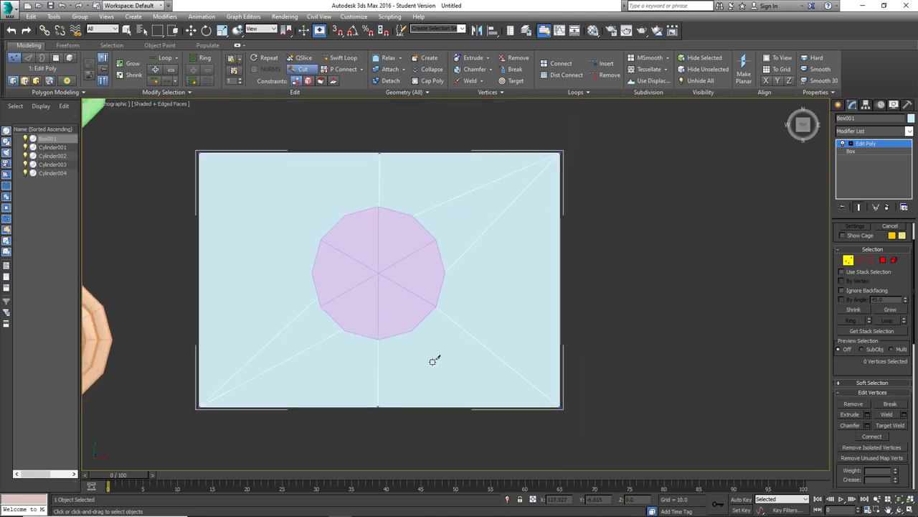
{"action": "scroll", "coordinate": [437, 358], "scroll_direction": "up", "scroll_amount": 2}
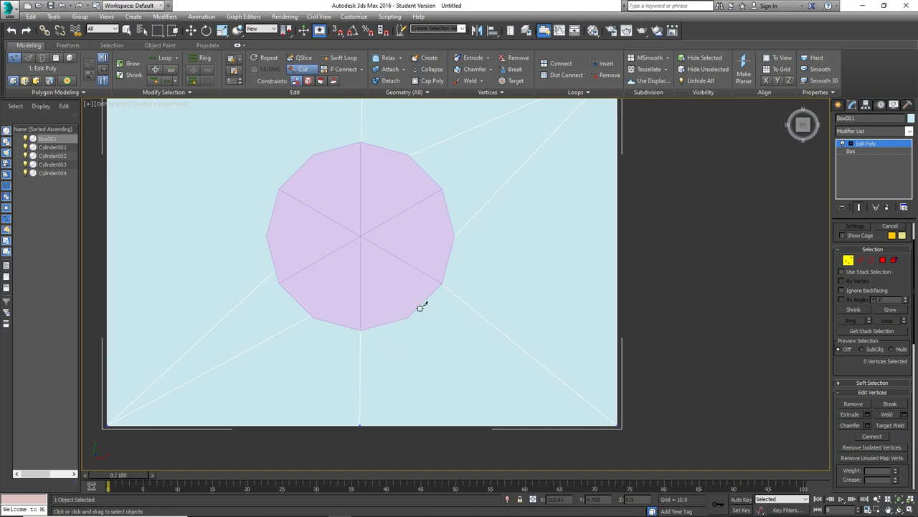
{"action": "scroll", "coordinate": [435, 303], "scroll_direction": "up", "scroll_amount": 3}
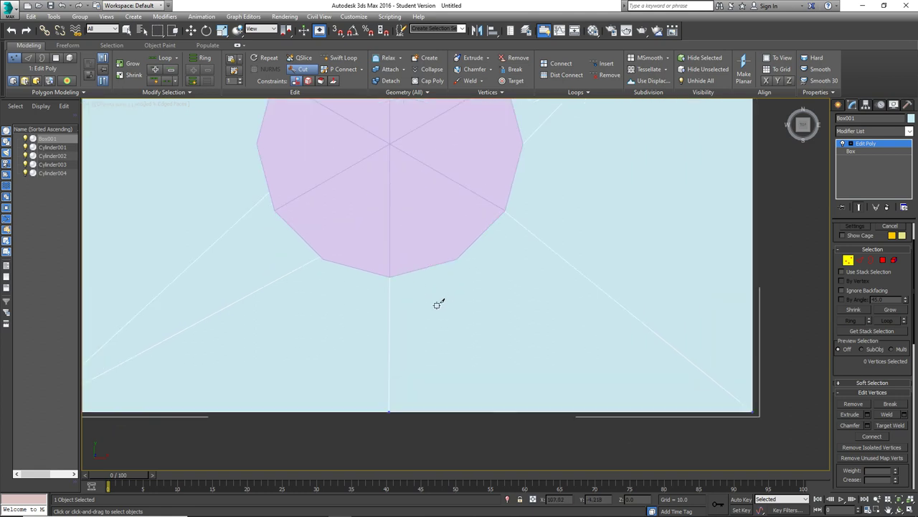
{"action": "scroll", "coordinate": [387, 304], "scroll_direction": "down", "scroll_amount": 4}
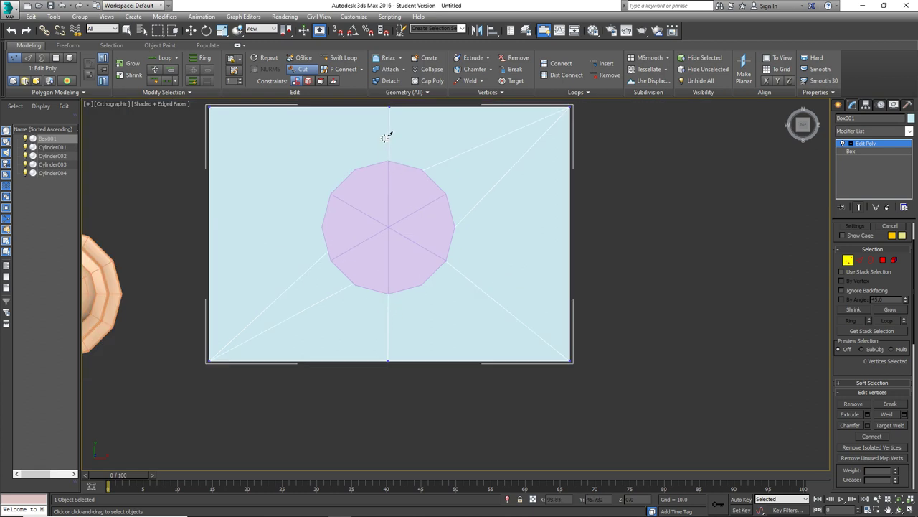
{"action": "scroll", "coordinate": [391, 320], "scroll_direction": "up", "scroll_amount": 2}
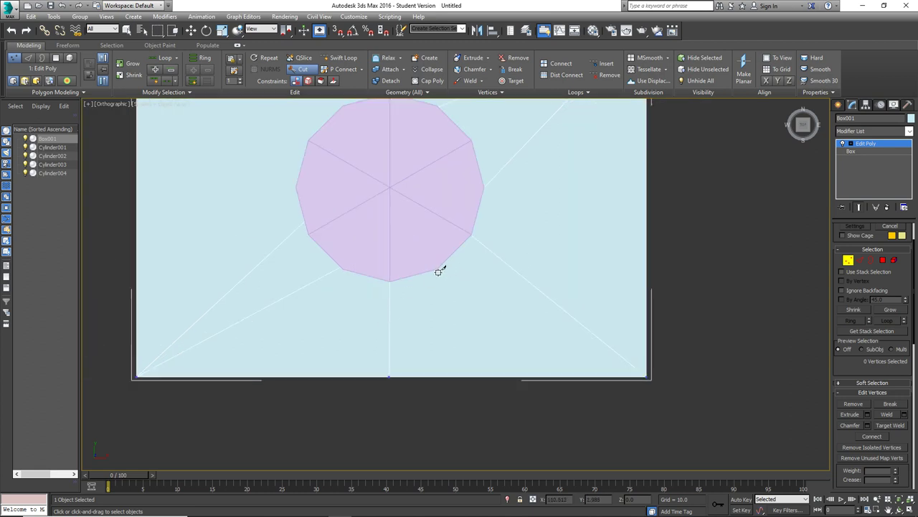
{"action": "left_click", "coordinate": [388, 374]}
{"action": "left_click", "coordinate": [436, 268]}
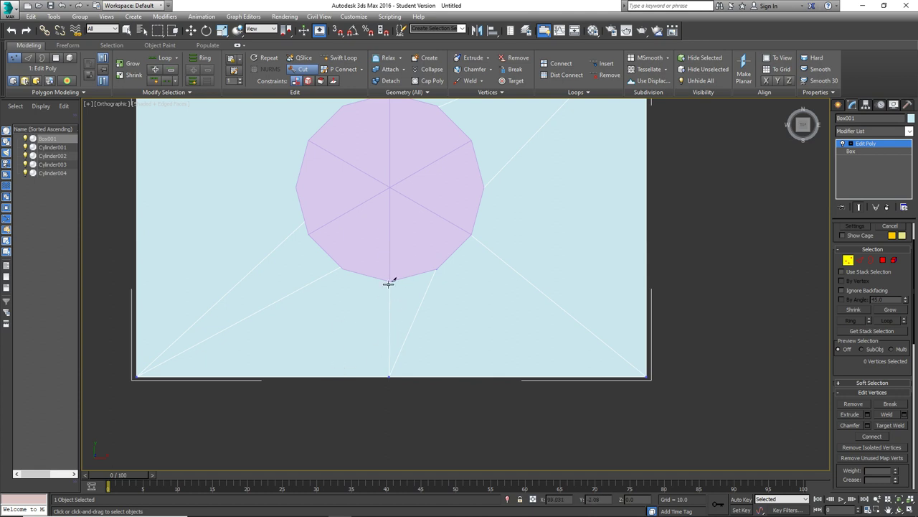
- Cut an edge from the decagon's upper-left edge to the plane's top-left corner
{"action": "scroll", "coordinate": [402, 285], "scroll_direction": "down", "scroll_amount": 2}
{"action": "scroll", "coordinate": [488, 223], "scroll_direction": "up", "scroll_amount": 2}
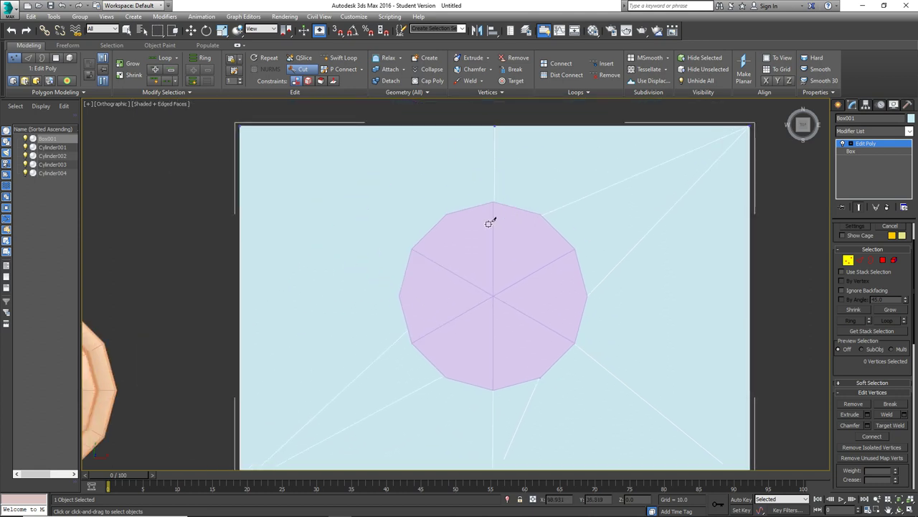
{"action": "left_click", "coordinate": [412, 248]}
{"action": "left_click", "coordinate": [239, 125]}
{"action": "right_click", "coordinate": [477, 180]}
- Cut edges linking the decagon's top-left and left edges through the plane's top-left corner
{"action": "left_click", "coordinate": [447, 215]}
{"action": "left_click", "coordinate": [241, 127]}
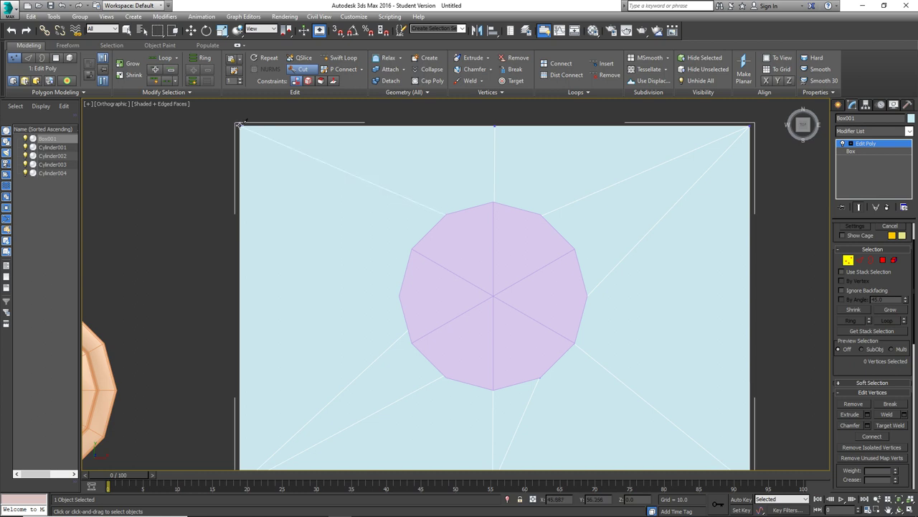
{"action": "left_click", "coordinate": [398, 294]}
{"action": "middle_click_drag", "start_coordinate": [400, 294], "coordinate": [400, 251]}
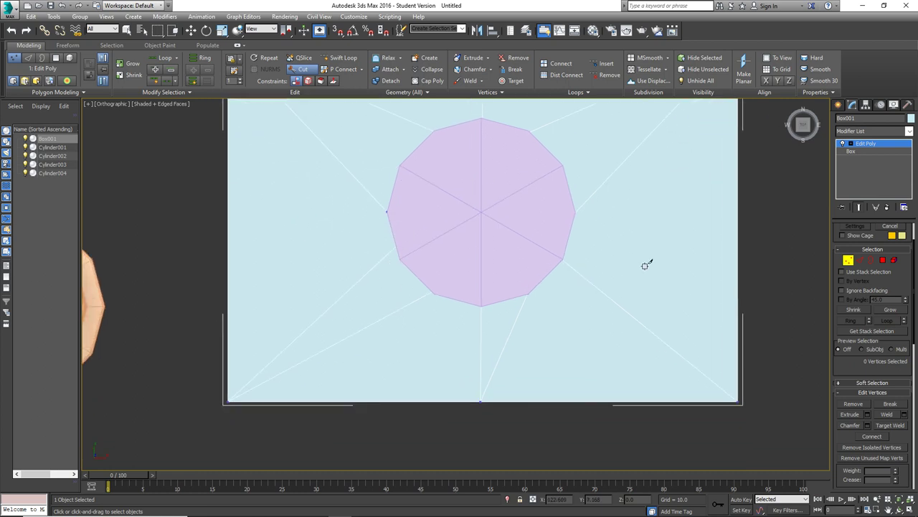
{"action": "left_click", "coordinate": [859, 260]}
- Remove the two lower-left diagonal edges between the decagon and the corner
{"action": "key", "text": "w"}
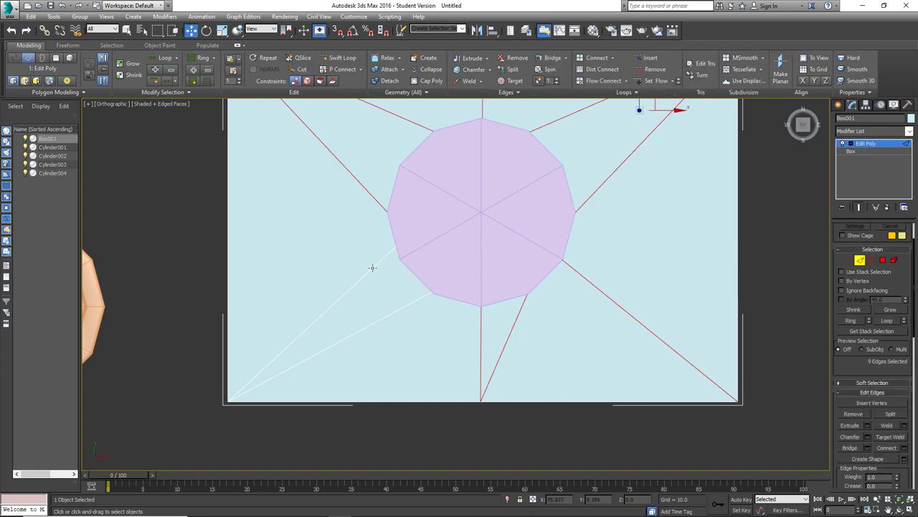
{"action": "right_click", "coordinate": [364, 266]}
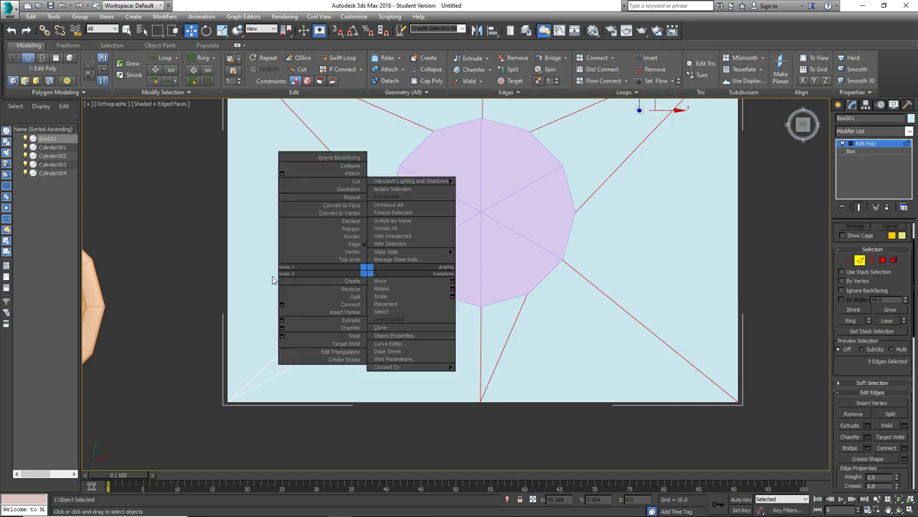
{"action": "left_click", "coordinate": [267, 281]}
{"action": "left_click", "coordinate": [363, 278]}
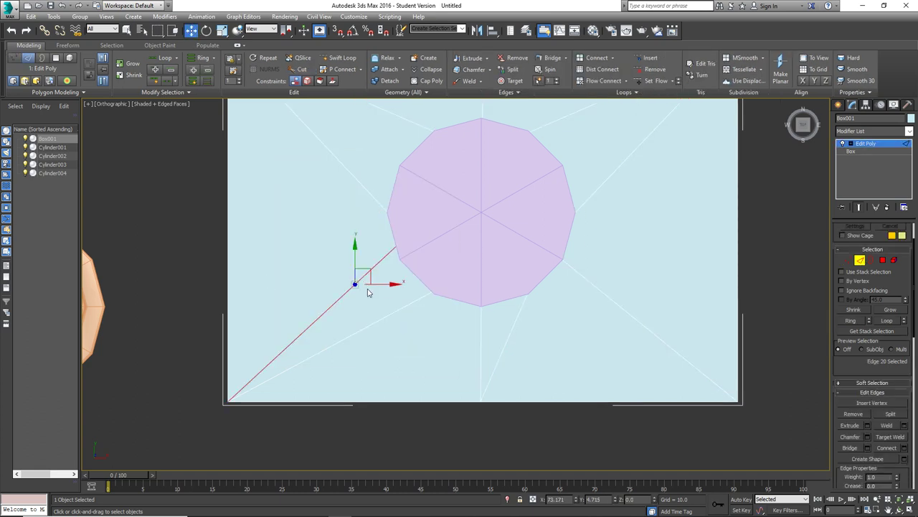
{"action": "key", "text": "BackSpace"}
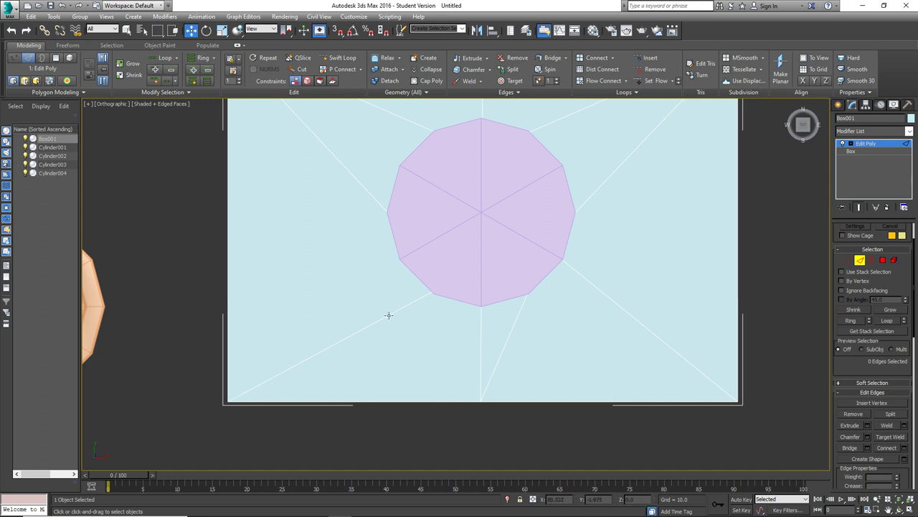
{"action": "left_click", "coordinate": [388, 315]}
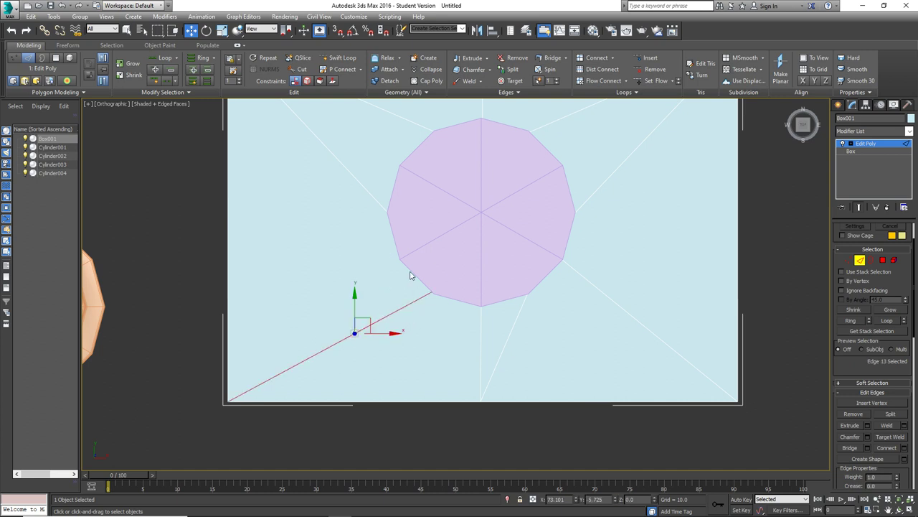
{"action": "key", "text": "BackSpace"}
{"action": "middle_click_drag", "start_coordinate": [424, 240], "coordinate": [481, 258]}
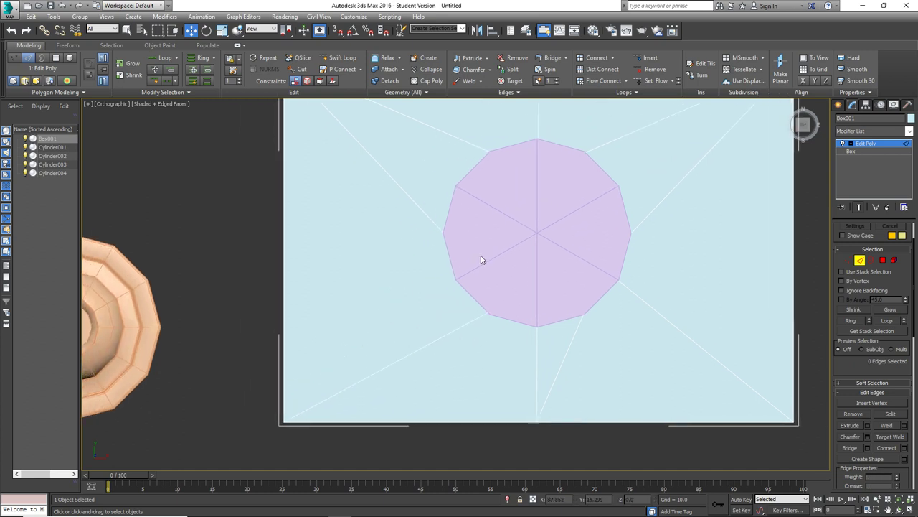
- Cut an edge from the decagon's left edge to the plane's left border
{"action": "left_click", "coordinate": [294, 69]}
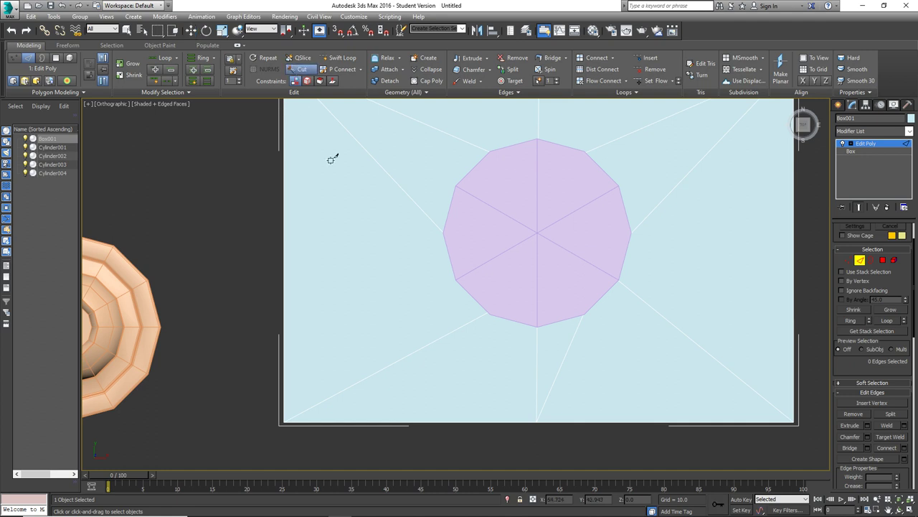
{"action": "left_click", "coordinate": [456, 279]}
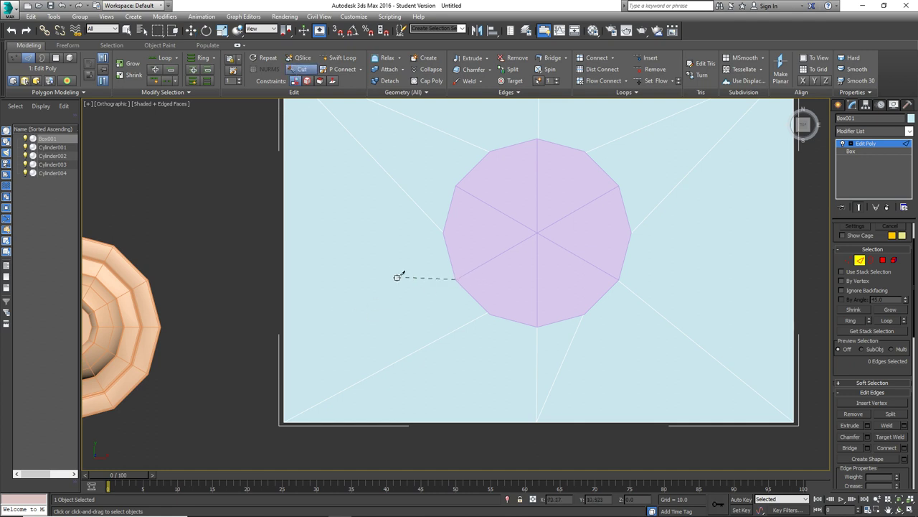
{"action": "left_click", "coordinate": [284, 283]}
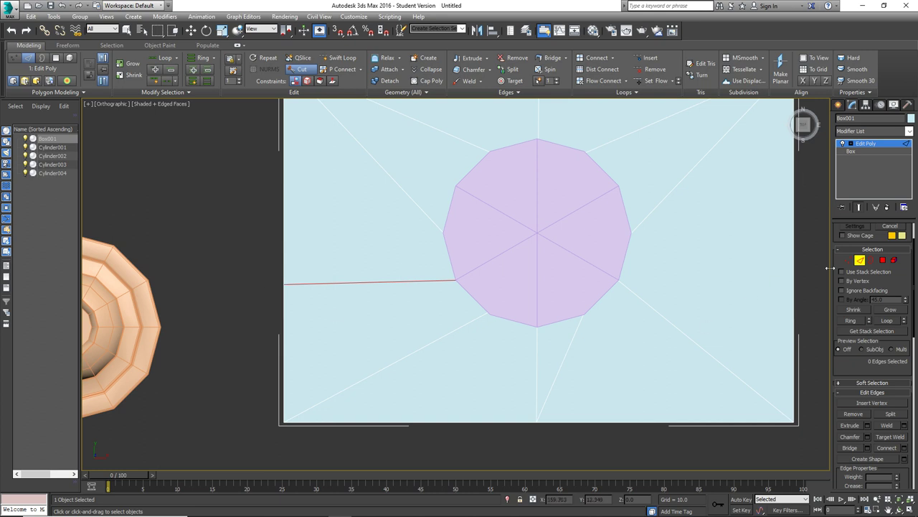
{"action": "key", "text": "w"}
- Remove the vertical edge below, lower-left diagonal, and horizontal edge left of the decagon
{"action": "left_click", "coordinate": [645, 353]}
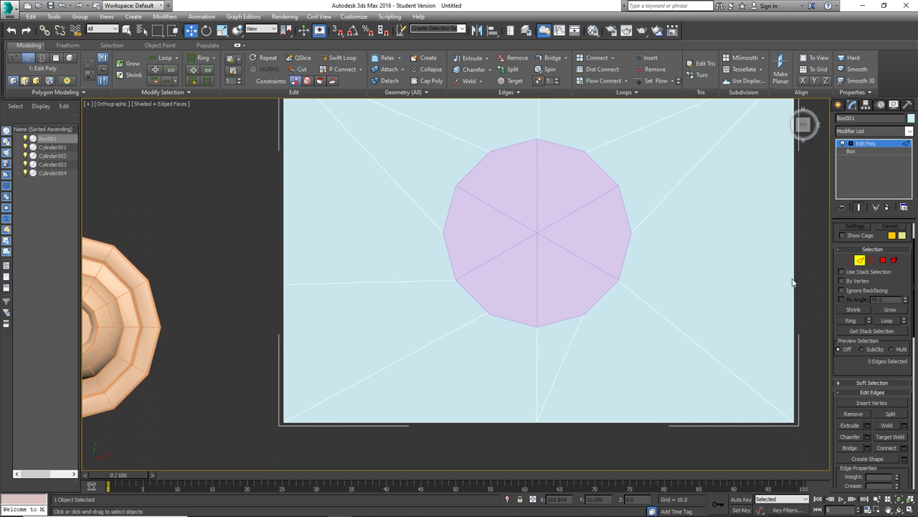
{"action": "left_click", "coordinate": [536, 361]}
{"action": "key", "text": "BackSpace"}
{"action": "left_click", "coordinate": [477, 318]}
{"action": "key", "text": "BackSpace"}
{"action": "left_click", "coordinate": [410, 282]}
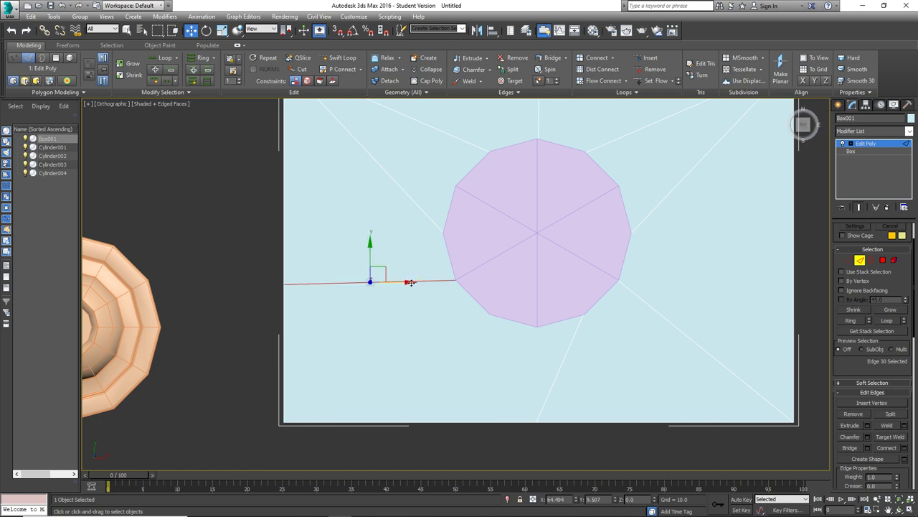
{"action": "key", "text": "BackSpace"}
{"action": "left_click", "coordinate": [296, 69]}
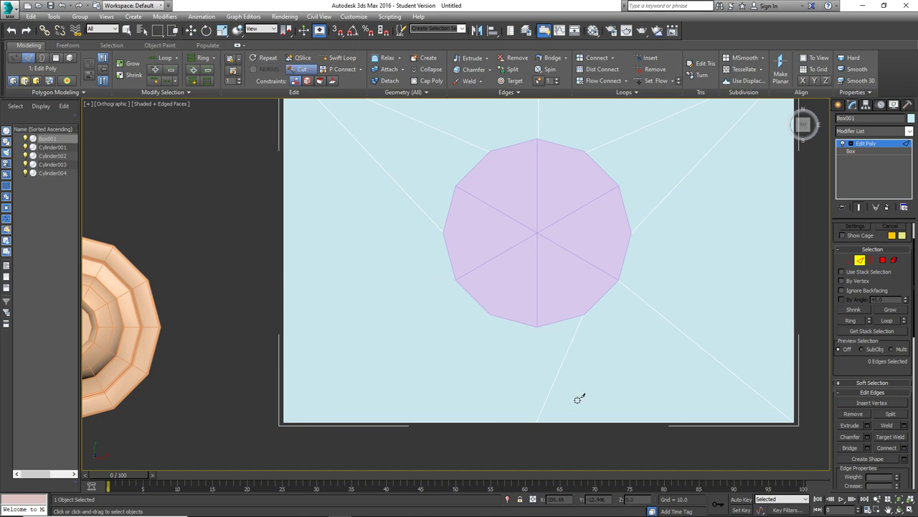
{"action": "scroll", "coordinate": [616, 292], "scroll_direction": "down", "scroll_amount": 2}
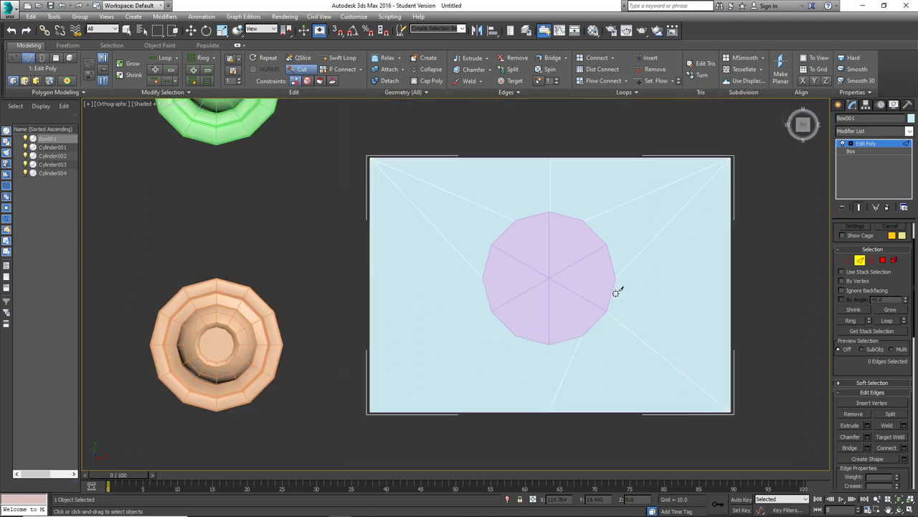
- Cut edges from the decagon's lower-left edges to the bottom border and lower-left corner, then zoom out
{"action": "middle_click_drag", "start_coordinate": [615, 292], "coordinate": [588, 297]}
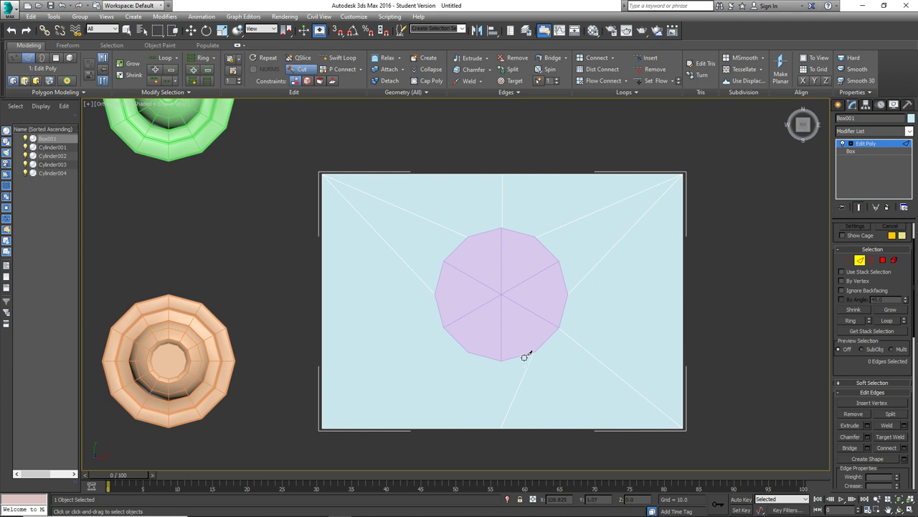
{"action": "left_click", "coordinate": [469, 351]}
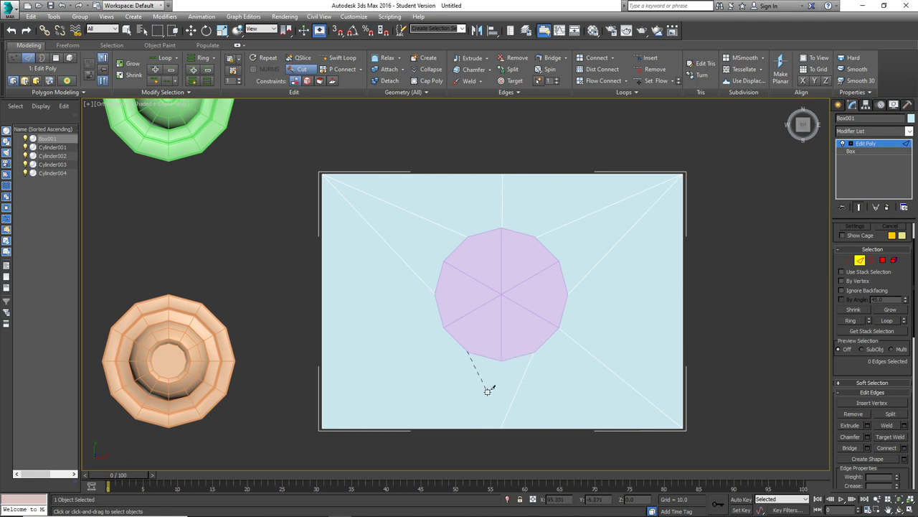
{"action": "left_click", "coordinate": [501, 429]}
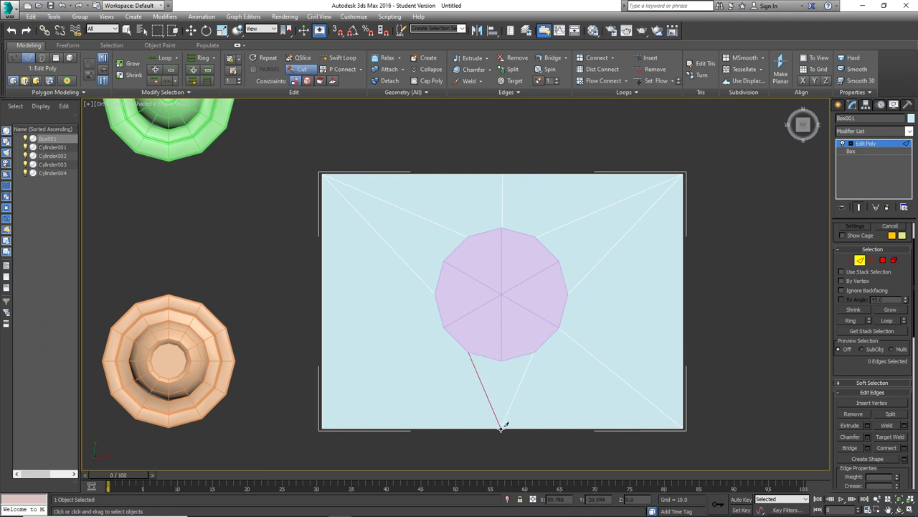
{"action": "left_click", "coordinate": [442, 330]}
{"action": "left_click", "coordinate": [322, 427]}
{"action": "right_click", "coordinate": [742, 344]}
{"action": "left_click", "coordinate": [742, 344]}
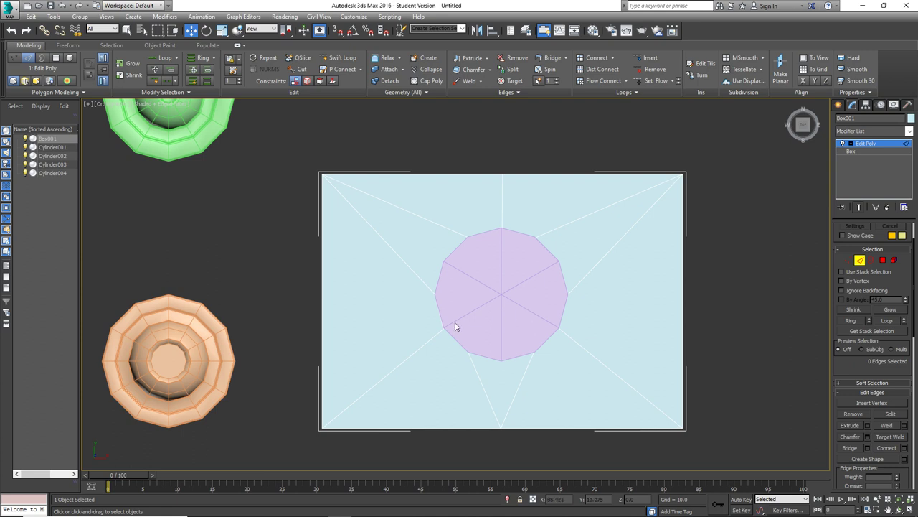
{"action": "scroll", "coordinate": [520, 278], "scroll_direction": "down", "scroll_amount": 5}
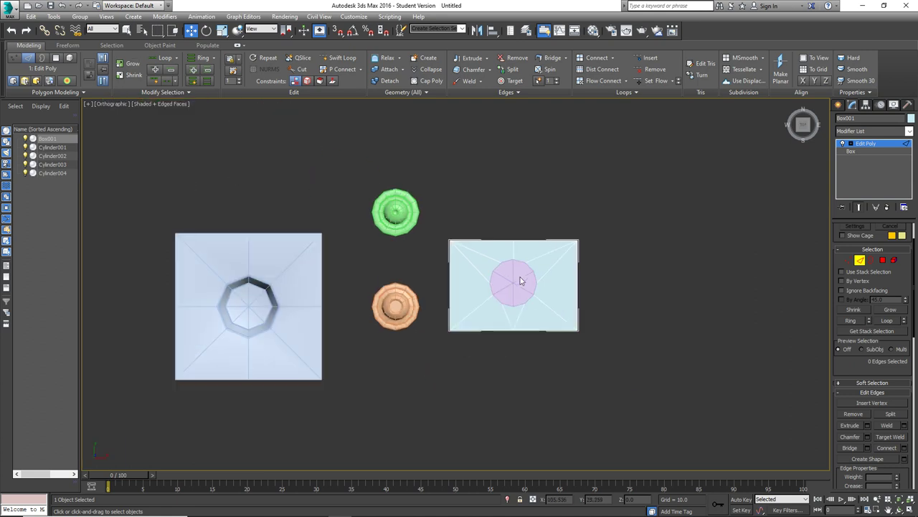
- Discard the current scene's unsaved changes and start opening a different scene file
{"action": "middle_click_drag", "start_coordinate": [520, 280], "coordinate": [494, 299]}
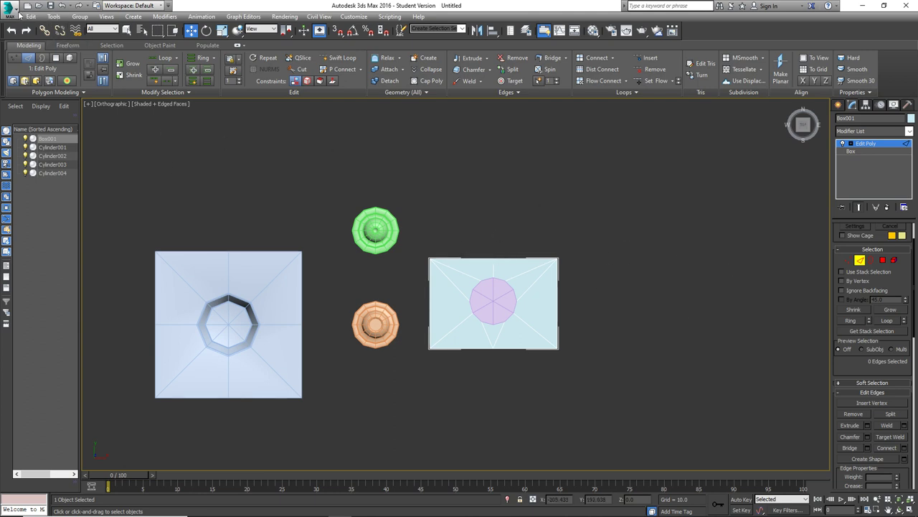
{"action": "left_click", "coordinate": [14, 12]}
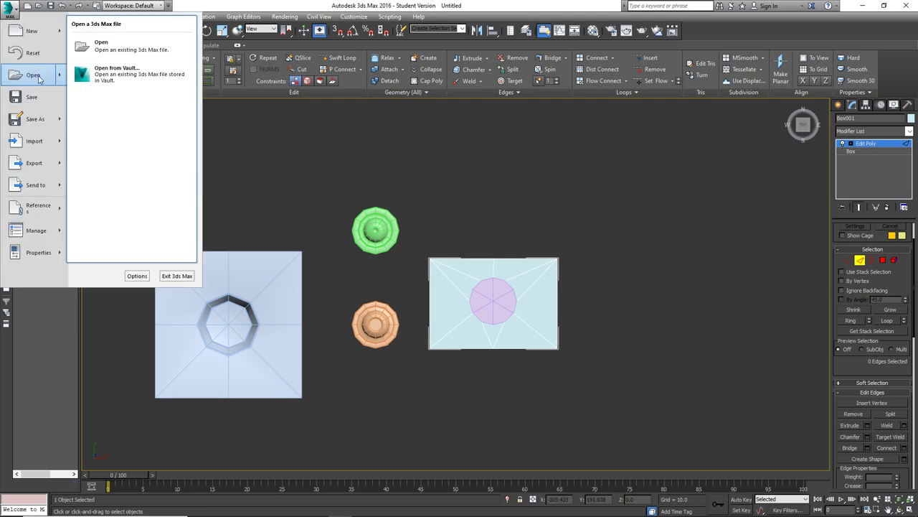
{"action": "left_click", "coordinate": [39, 78]}
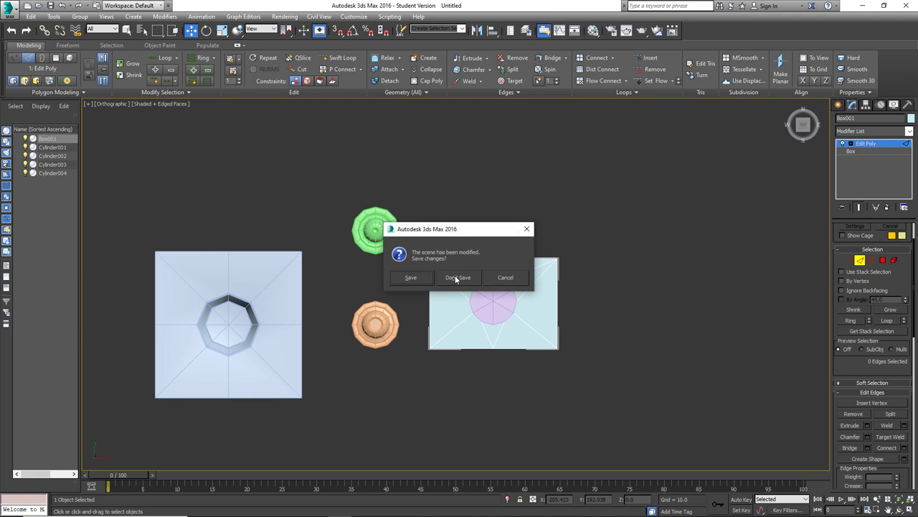
{"action": "left_click", "coordinate": [457, 277]}
- Preview westin, whelenlenz61, TAHOE_CONVERT1, troll_cleric29 and Truck_ToolBox scene thumbnails
{"action": "scroll", "coordinate": [134, 165], "scroll_direction": "down", "scroll_amount": 6}
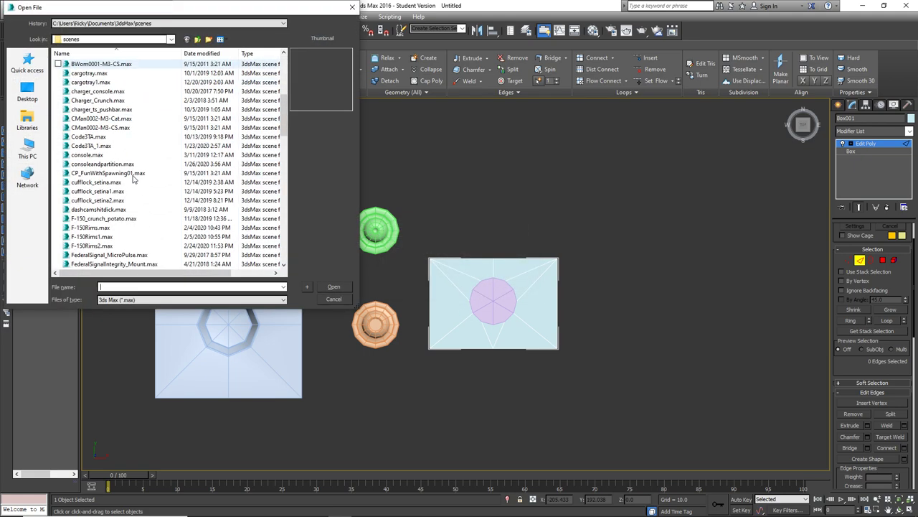
{"action": "scroll", "coordinate": [133, 180], "scroll_direction": "down", "scroll_amount": 20}
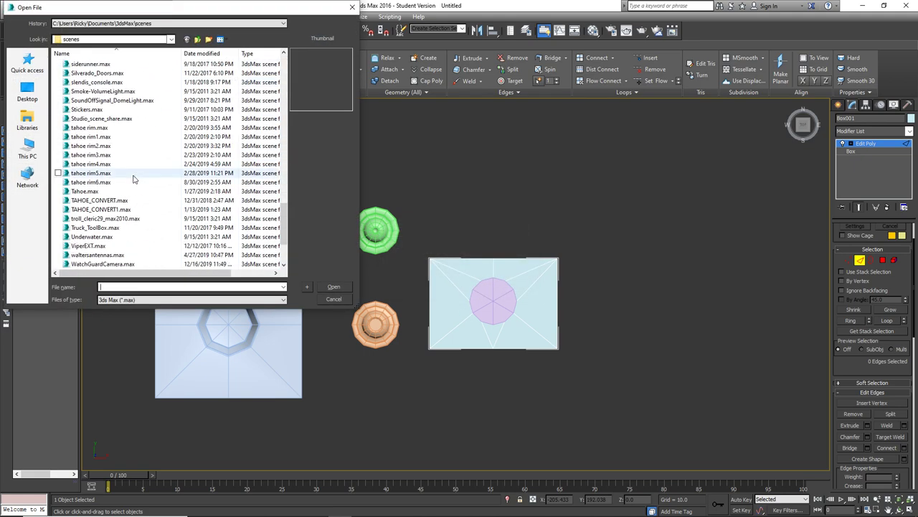
{"action": "scroll", "coordinate": [134, 179], "scroll_direction": "down", "scroll_amount": 3}
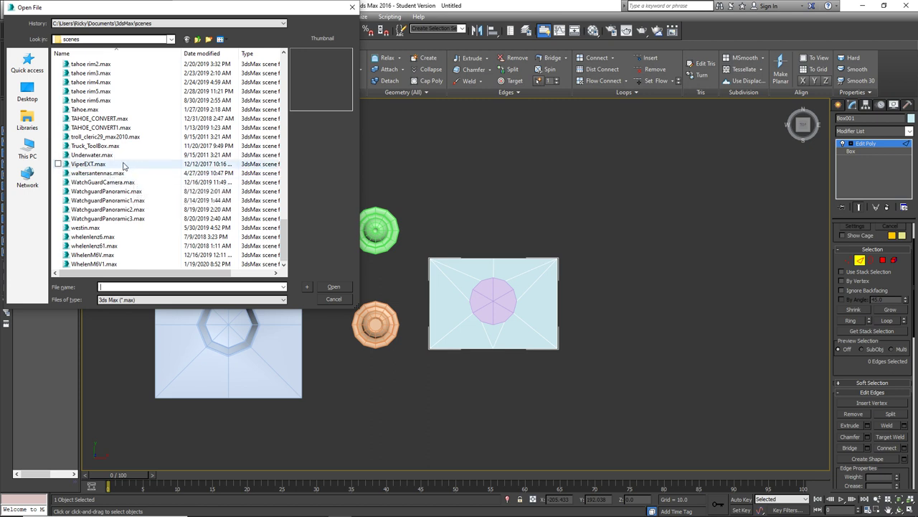
{"action": "left_click", "coordinate": [104, 228]}
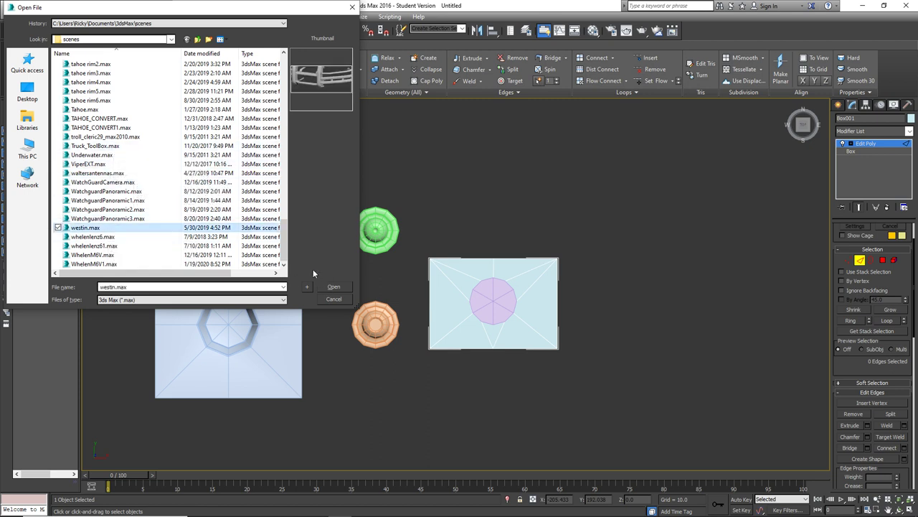
{"action": "left_click", "coordinate": [94, 245]}
{"action": "scroll", "coordinate": [109, 191], "scroll_direction": "up", "scroll_amount": 2}
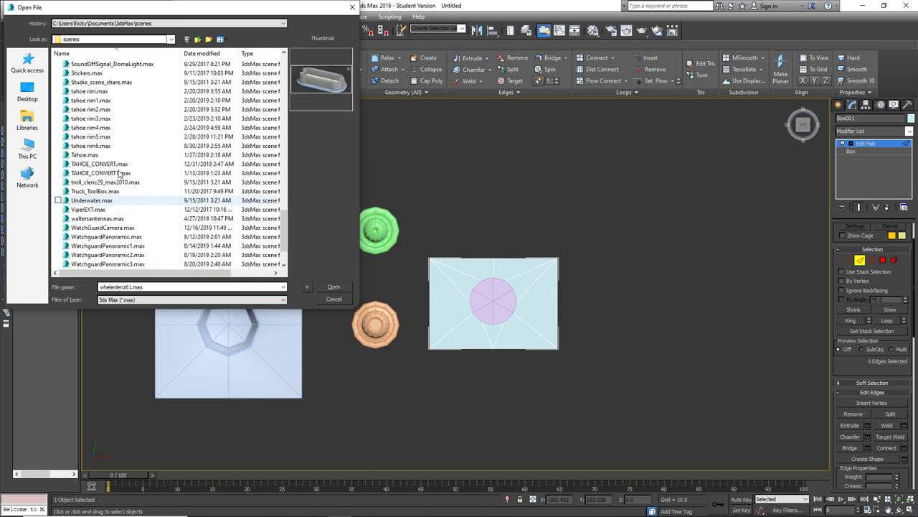
{"action": "left_click", "coordinate": [122, 174]}
{"action": "left_click", "coordinate": [121, 182]}
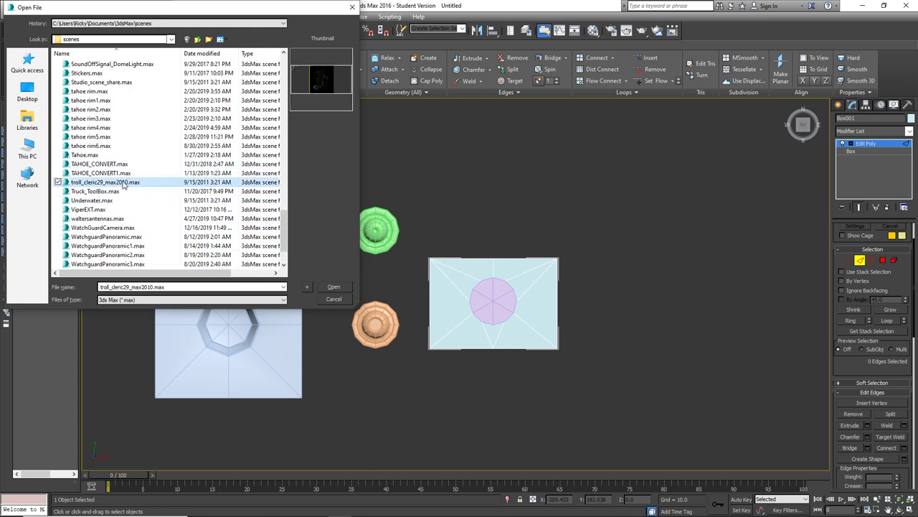
{"action": "left_click", "coordinate": [120, 173]}
{"action": "left_click", "coordinate": [123, 191]}
{"action": "scroll", "coordinate": [121, 211], "scroll_direction": "up", "scroll_amount": 6}
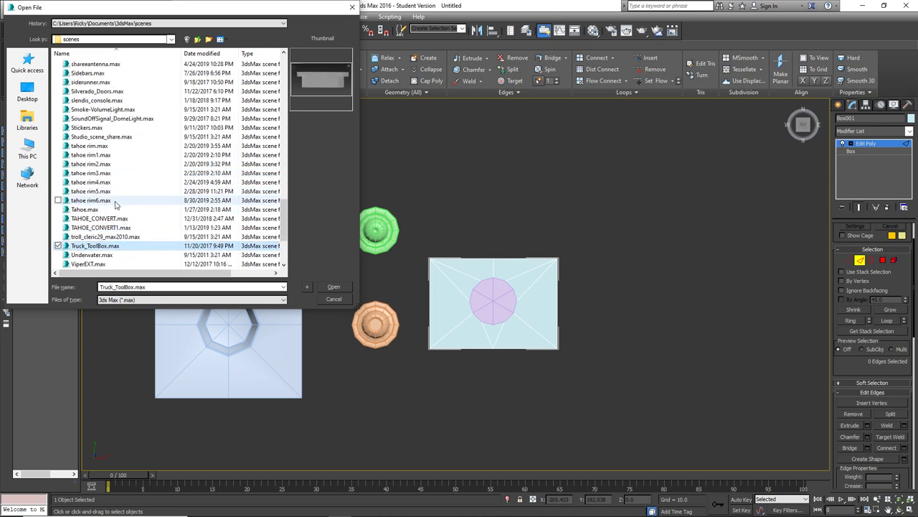
- Compare the setinatahoe scenes, then open setinatahoe121231.max
{"action": "left_click", "coordinate": [116, 155]}
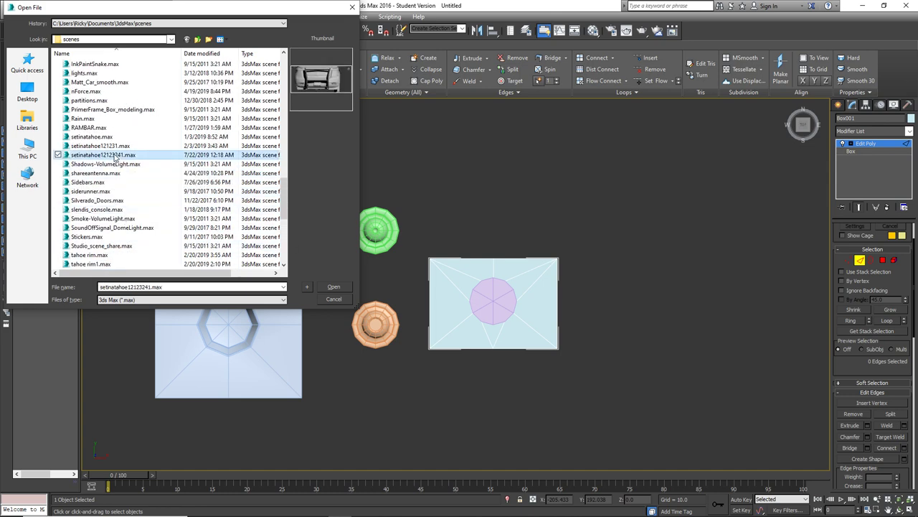
{"action": "left_click", "coordinate": [114, 147]}
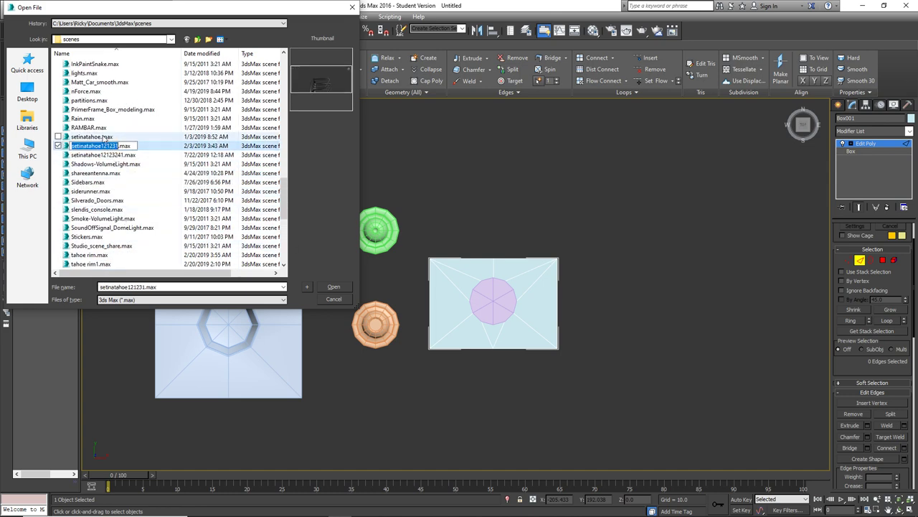
{"action": "left_click", "coordinate": [106, 137]}
{"action": "left_click", "coordinate": [119, 148]}
{"action": "scroll", "coordinate": [120, 148], "scroll_direction": "up", "scroll_amount": 1}
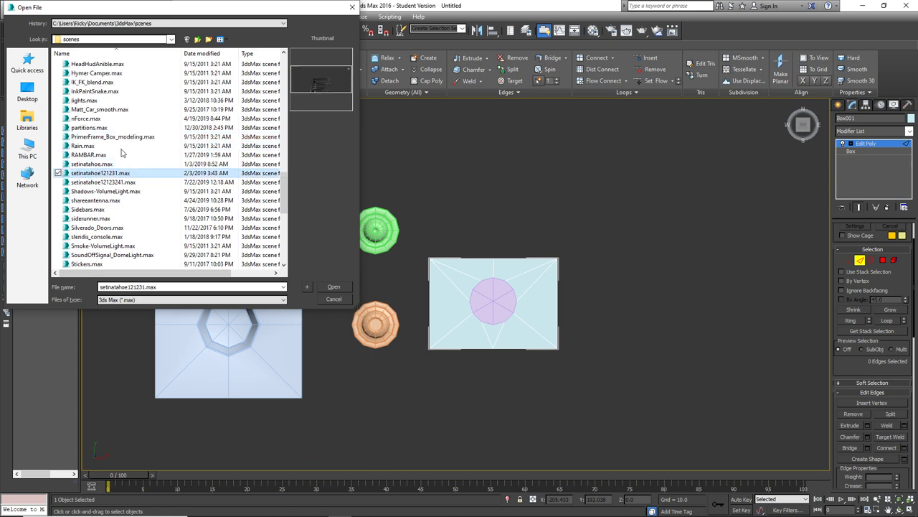
{"action": "left_click", "coordinate": [126, 181]}
{"action": "left_click", "coordinate": [124, 174]}
{"action": "left_click", "coordinate": [334, 286]}
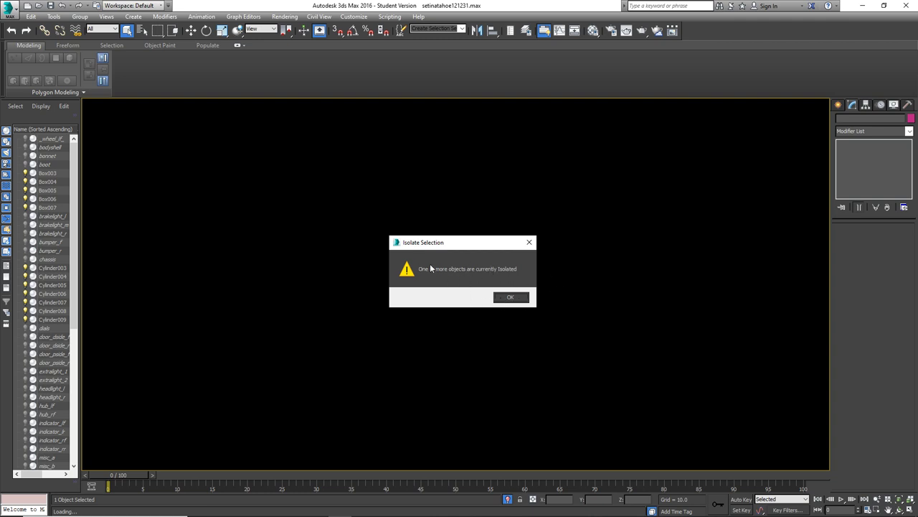
- Dismiss the Isolate Selection warning and zoom out to show the whole push bar grille
{"action": "left_click", "coordinate": [510, 297]}
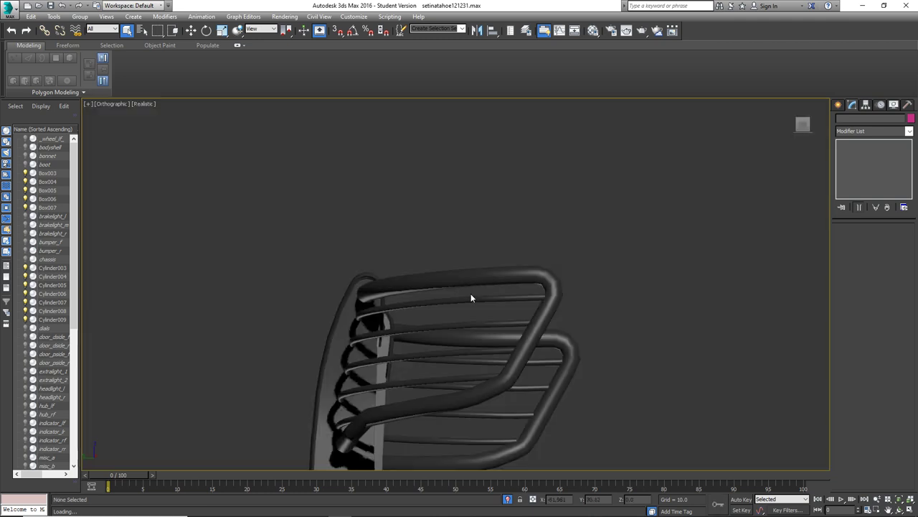
{"action": "scroll", "coordinate": [479, 287], "scroll_direction": "down", "scroll_amount": 2}
{"action": "middle_click_drag", "start_coordinate": [471, 273], "coordinate": [442, 244]}
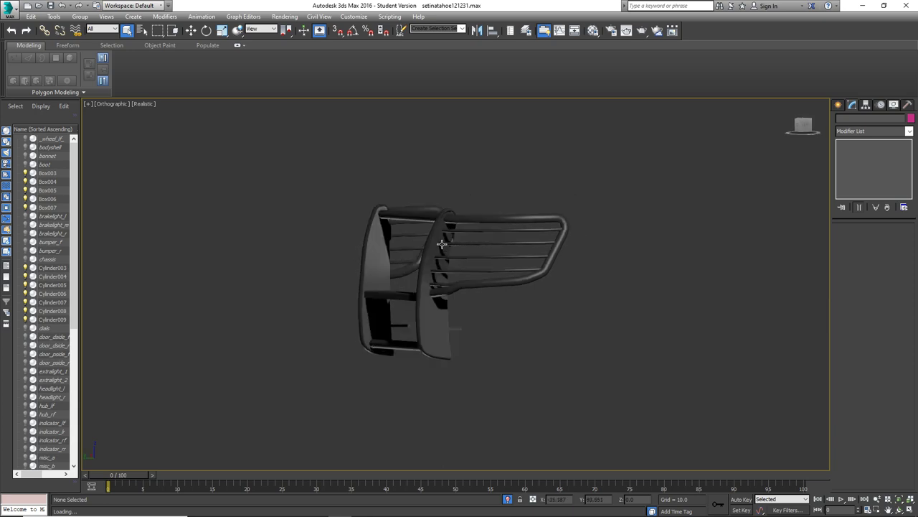
{"action": "left_click", "coordinate": [11, 12]}
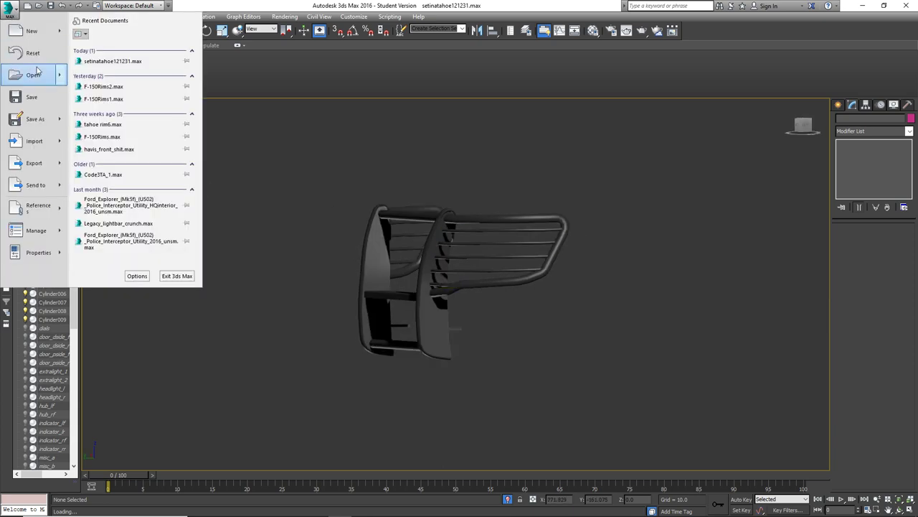
- Choose Open from the application menu and scroll through the scenes folder's .max file list
{"action": "left_click", "coordinate": [40, 75]}
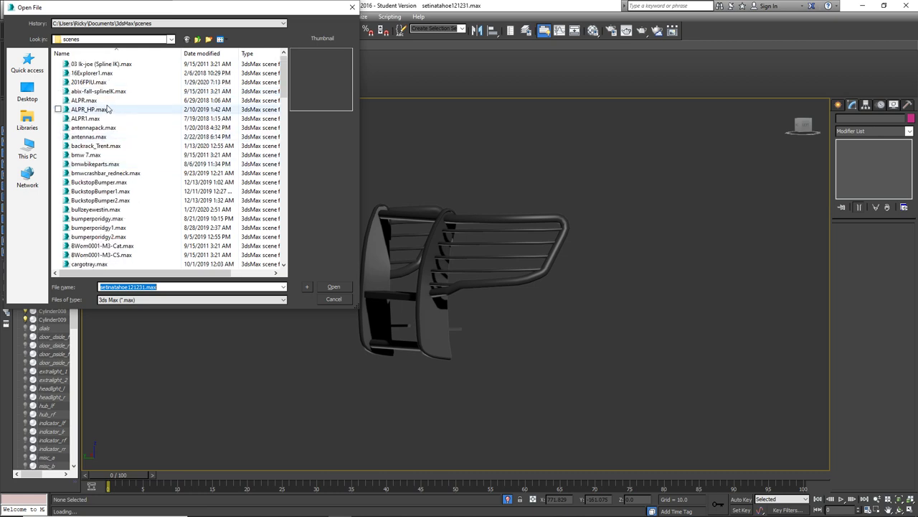
{"action": "scroll", "coordinate": [122, 156], "scroll_direction": "down", "scroll_amount": 1}
{"action": "scroll", "coordinate": [126, 157], "scroll_direction": "down", "scroll_amount": 5}
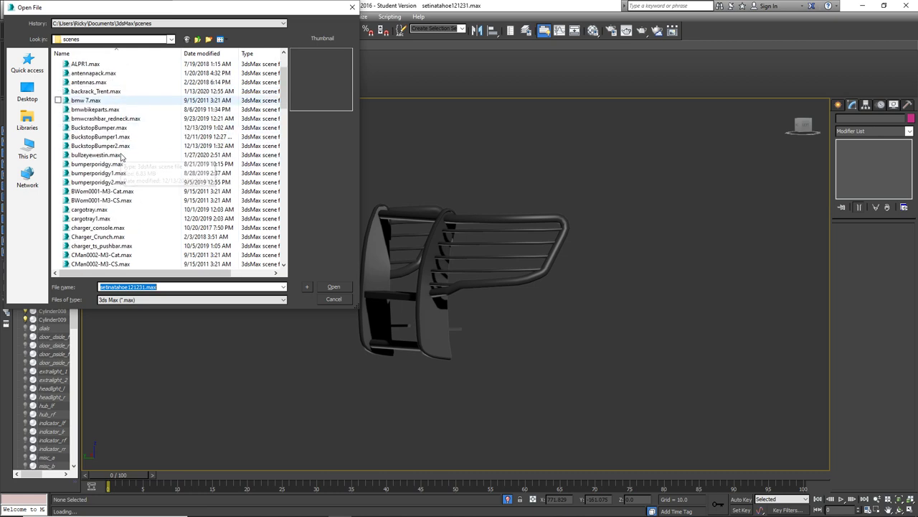
{"action": "scroll", "coordinate": [132, 158], "scroll_direction": "down", "scroll_amount": 2}
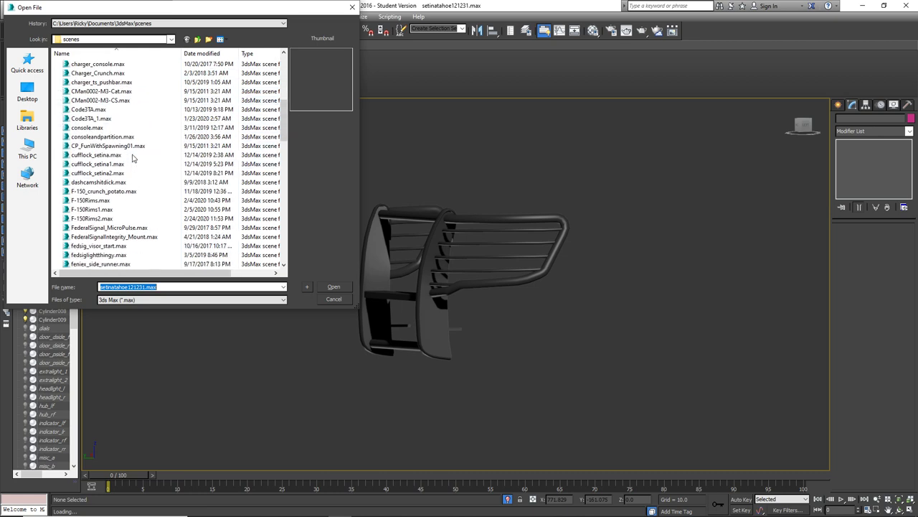
{"action": "scroll", "coordinate": [132, 158], "scroll_direction": "down", "scroll_amount": 4}
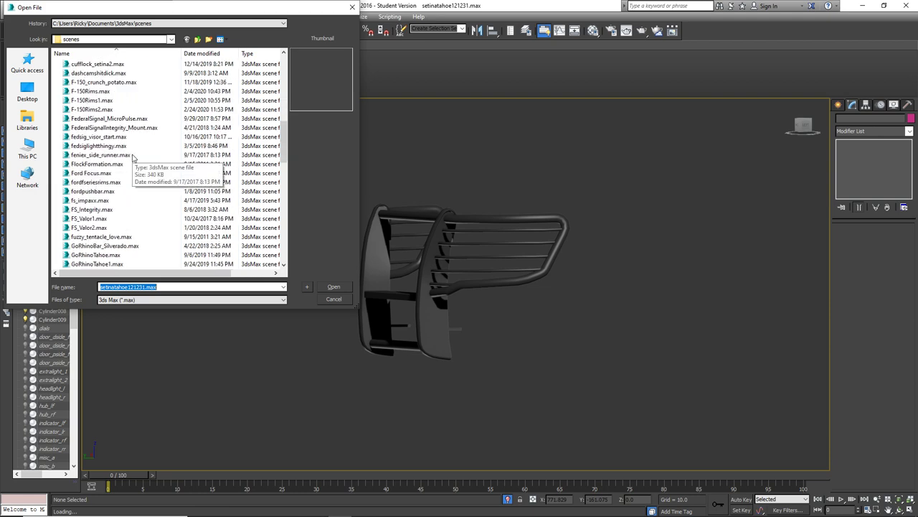
{"action": "scroll", "coordinate": [132, 158], "scroll_direction": "down", "scroll_amount": 1}
{"action": "scroll", "coordinate": [132, 158], "scroll_direction": "down", "scroll_amount": 5}
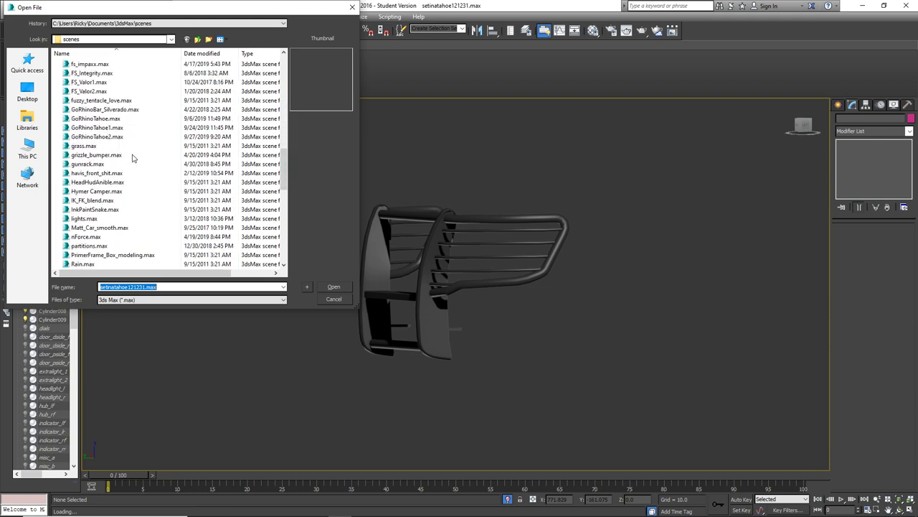
{"action": "scroll", "coordinate": [132, 158], "scroll_direction": "up", "scroll_amount": 1}
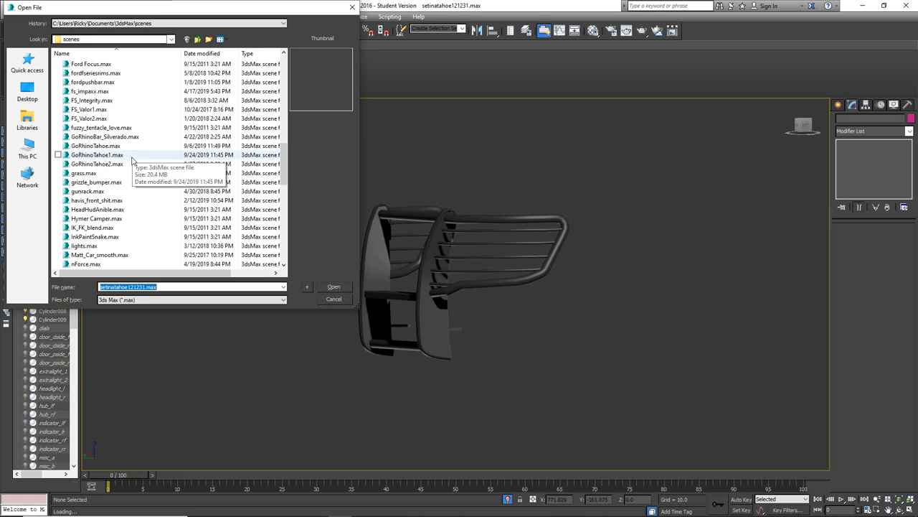
{"action": "scroll", "coordinate": [132, 159], "scroll_direction": "down", "scroll_amount": 2}
{"action": "scroll", "coordinate": [132, 159], "scroll_direction": "down", "scroll_amount": 6}
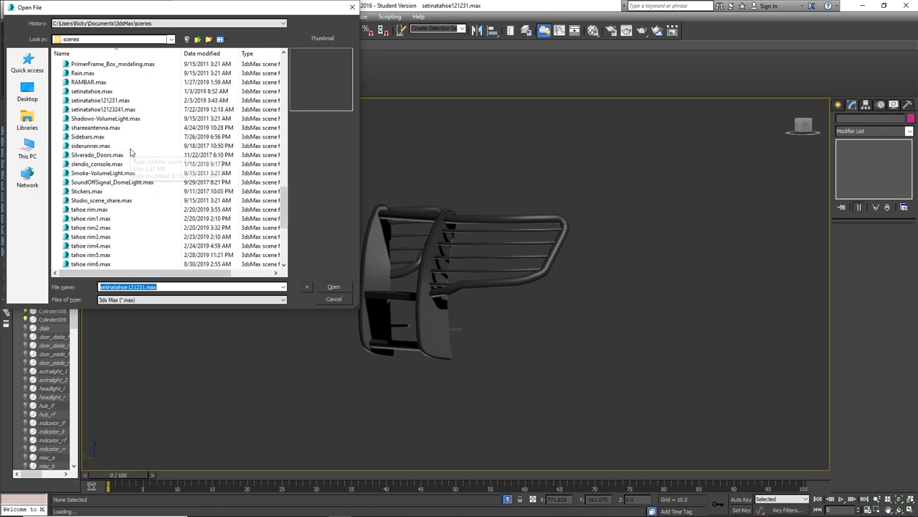
{"action": "scroll", "coordinate": [131, 152], "scroll_direction": "up", "scroll_amount": 2}
{"action": "scroll", "coordinate": [131, 152], "scroll_direction": "up", "scroll_amount": 4}
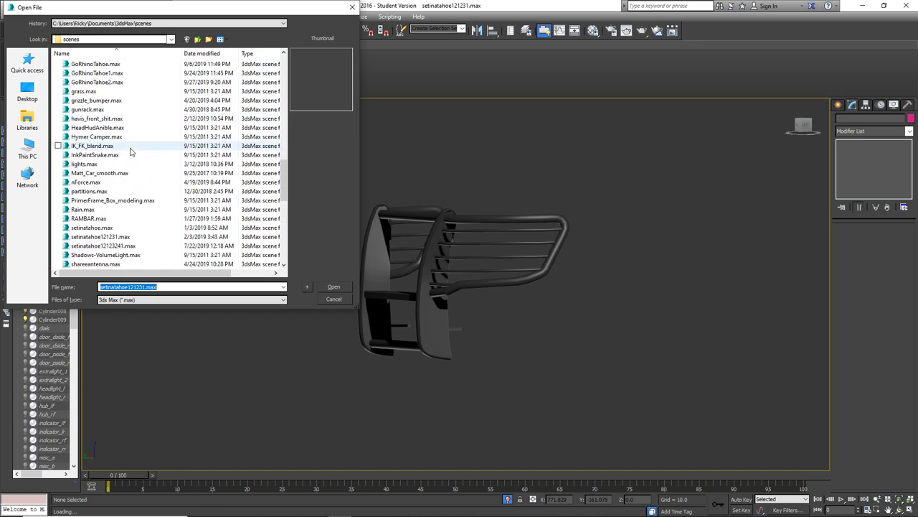
{"action": "scroll", "coordinate": [115, 169], "scroll_direction": "down", "scroll_amount": 2}
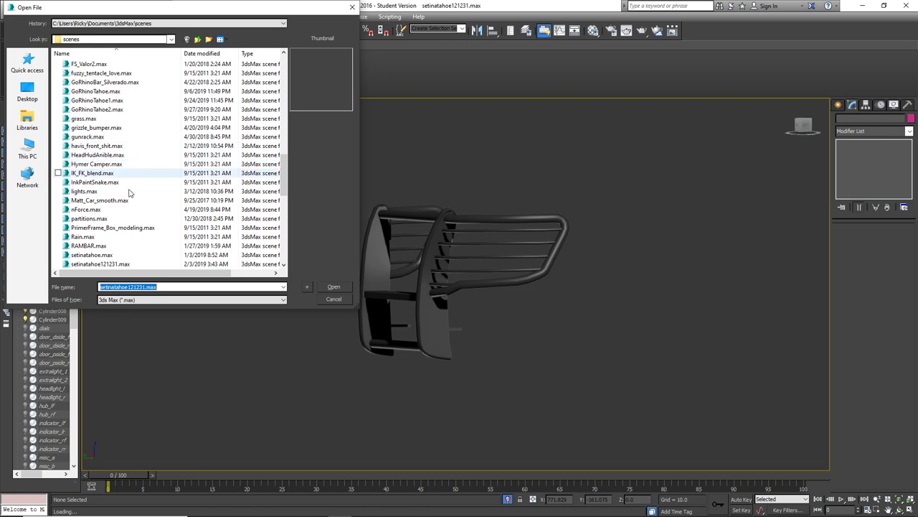
{"action": "scroll", "coordinate": [148, 183], "scroll_direction": "down", "scroll_amount": 10}
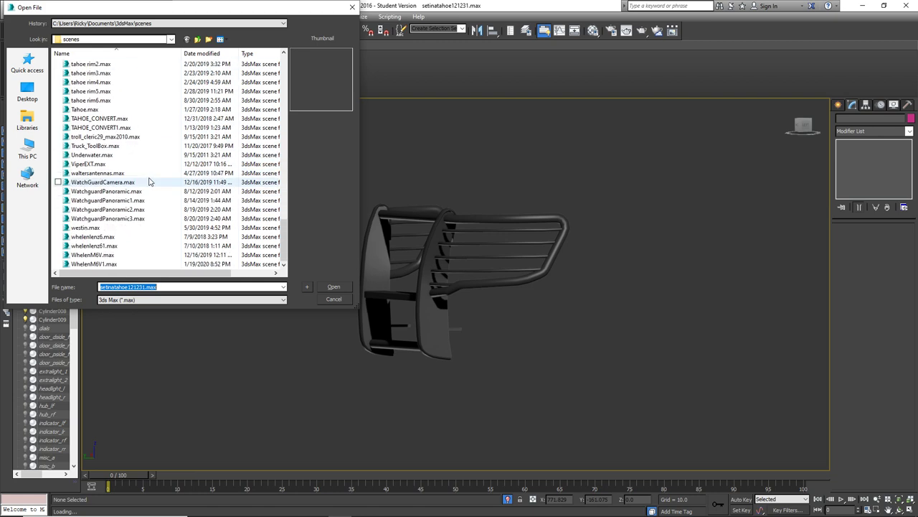
{"action": "scroll", "coordinate": [148, 184], "scroll_direction": "up", "scroll_amount": 11}
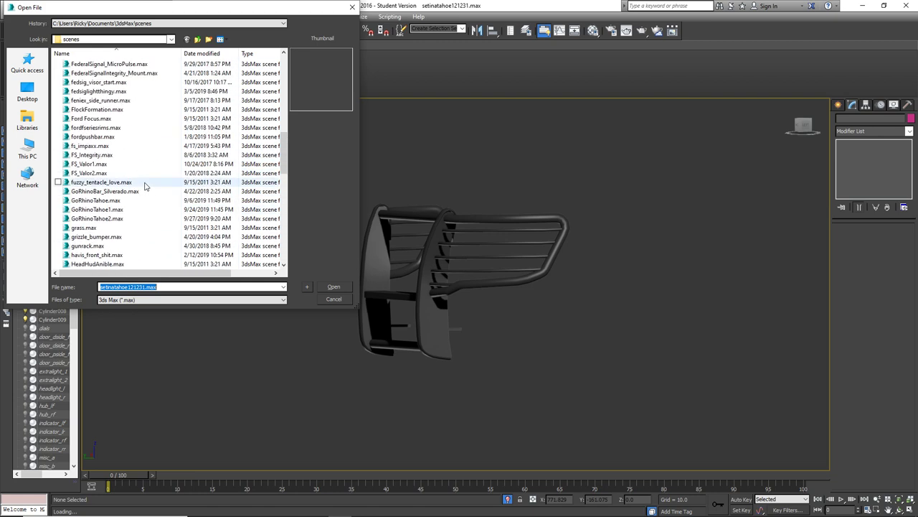
{"action": "scroll", "coordinate": [124, 206], "scroll_direction": "down", "scroll_amount": 2}
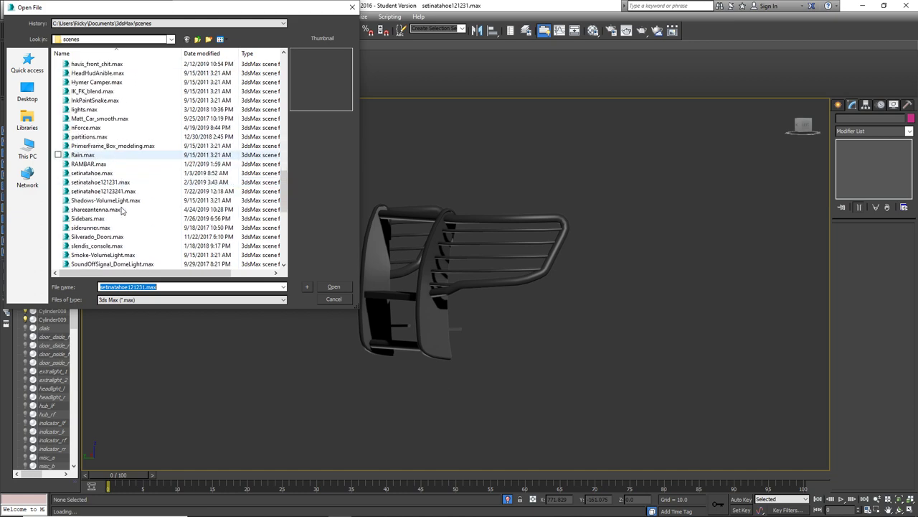
{"action": "scroll", "coordinate": [134, 198], "scroll_direction": "down", "scroll_amount": 4}
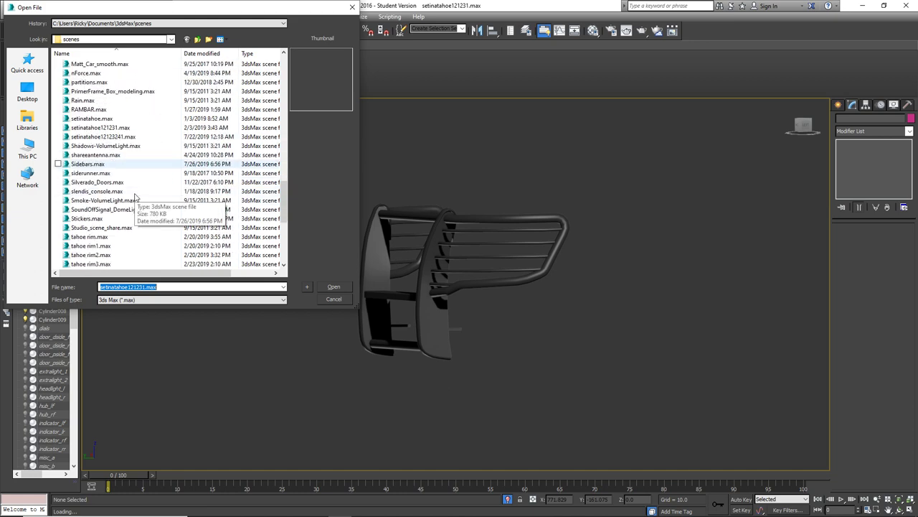
{"action": "scroll", "coordinate": [134, 197], "scroll_direction": "down", "scroll_amount": 5}
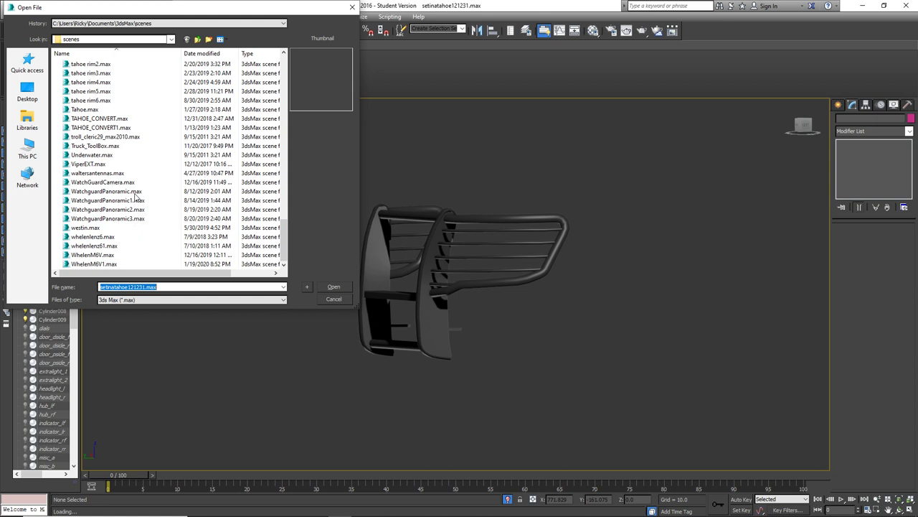
- Preview ViperEXT, WatchguardPanoramic2, westin, whelenlenz6, Underwater and the Tahoe scene thumbnails
{"action": "left_click", "coordinate": [87, 164]}
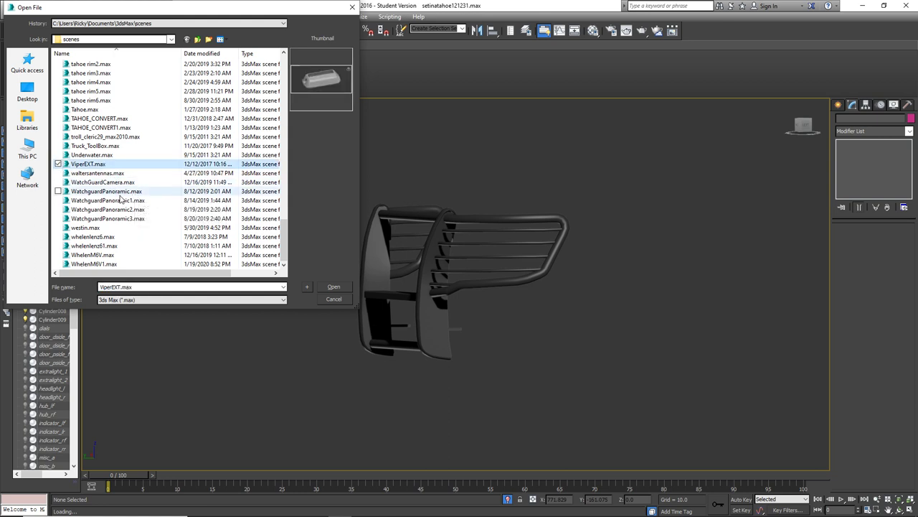
{"action": "left_click", "coordinate": [125, 209]}
{"action": "left_click", "coordinate": [131, 228]}
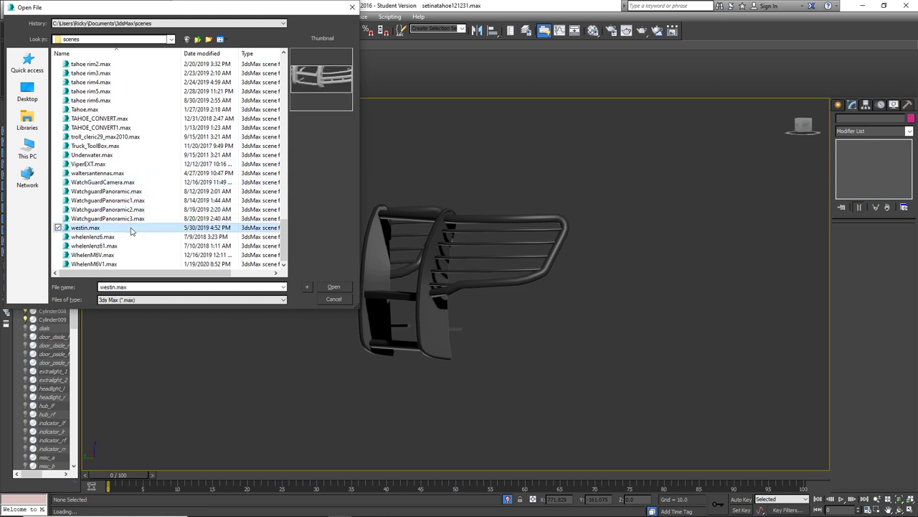
{"action": "left_click", "coordinate": [122, 237]}
{"action": "left_click", "coordinate": [120, 231]}
{"action": "scroll", "coordinate": [118, 234], "scroll_direction": "up", "scroll_amount": 2}
{"action": "left_click", "coordinate": [107, 230]}
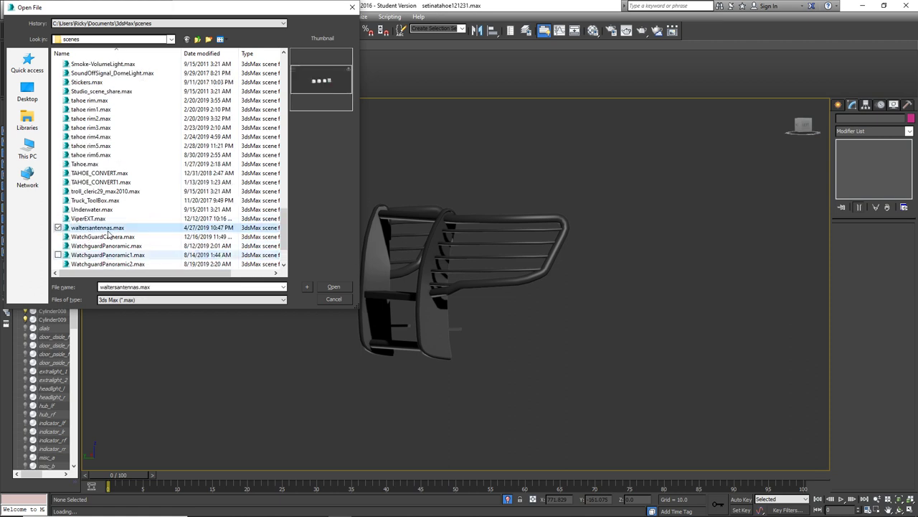
{"action": "left_click", "coordinate": [129, 209]}
{"action": "left_click", "coordinate": [131, 192]}
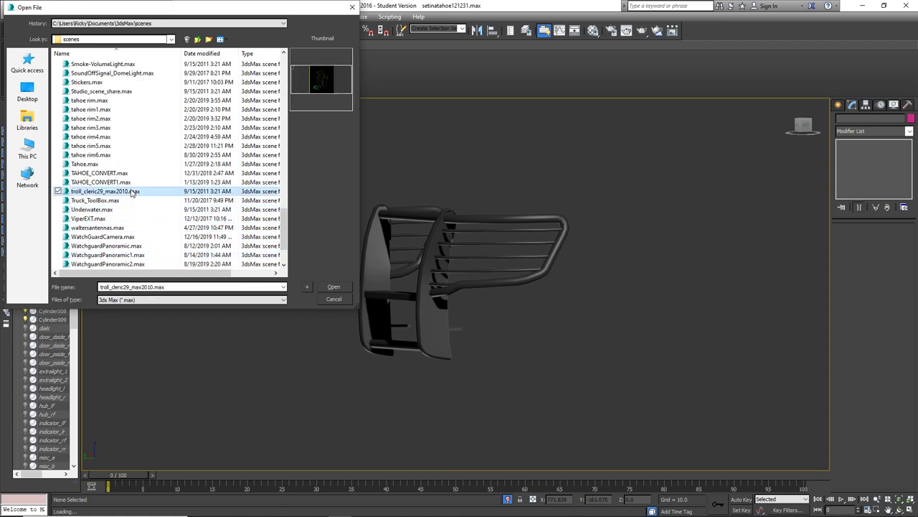
{"action": "left_click", "coordinate": [127, 173]}
{"action": "left_click", "coordinate": [126, 163]}
{"action": "left_click", "coordinate": [126, 155]}
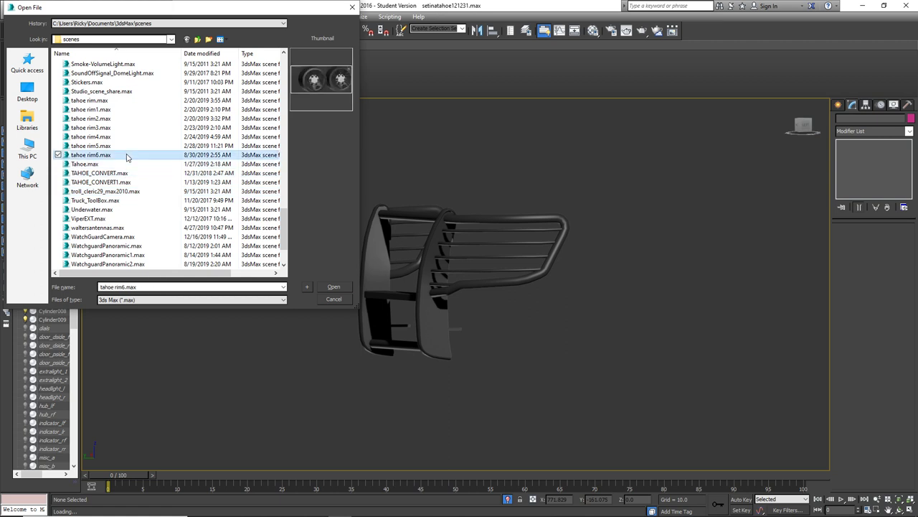
{"action": "left_click", "coordinate": [127, 146]}
- Preview the Sidebars, shareeantenna, siderunner and RAMBAR scene thumbnails
{"action": "scroll", "coordinate": [131, 176], "scroll_direction": "up", "scroll_amount": 3}
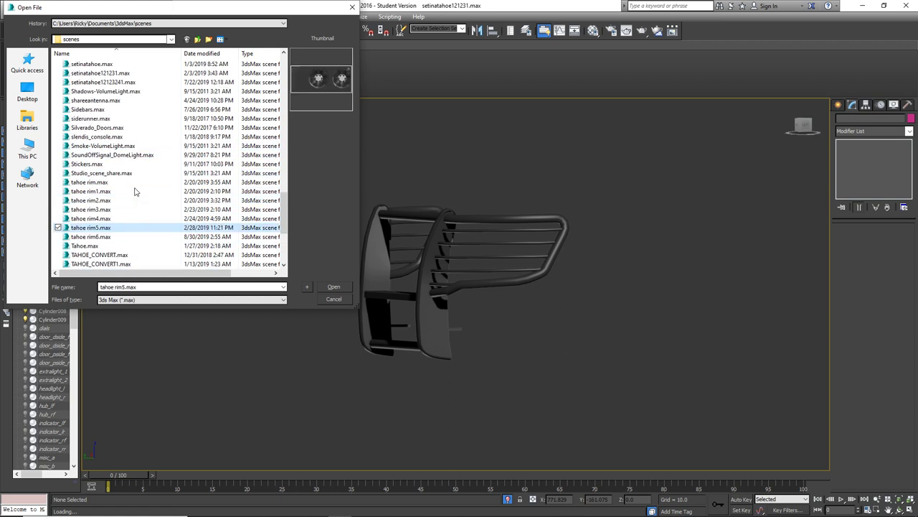
{"action": "scroll", "coordinate": [135, 191], "scroll_direction": "up", "scroll_amount": 3}
{"action": "left_click", "coordinate": [132, 191]}
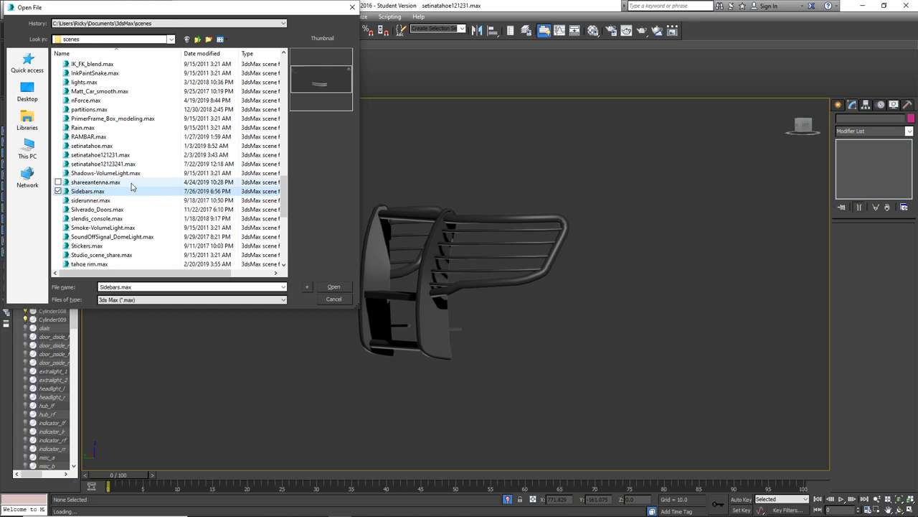
{"action": "left_click", "coordinate": [131, 183]}
{"action": "left_click", "coordinate": [123, 192]}
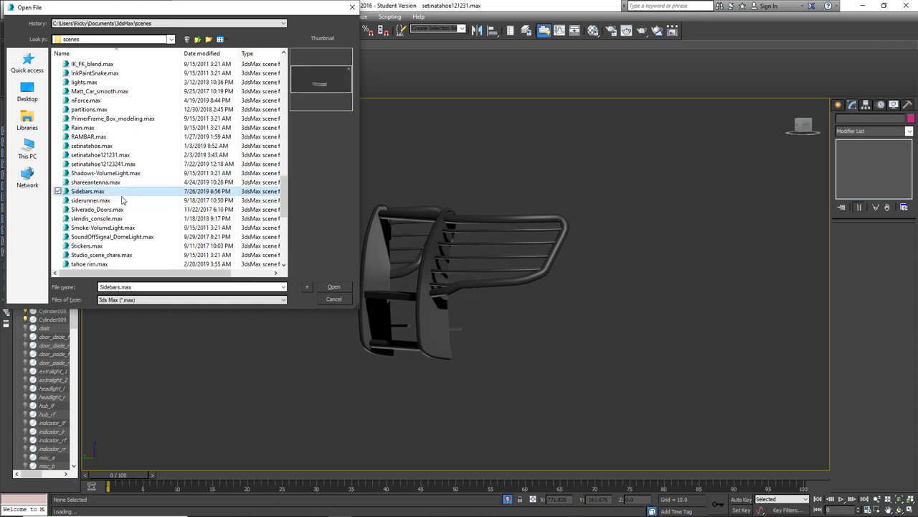
{"action": "left_click", "coordinate": [122, 200]}
{"action": "scroll", "coordinate": [122, 194], "scroll_direction": "up", "scroll_amount": 2}
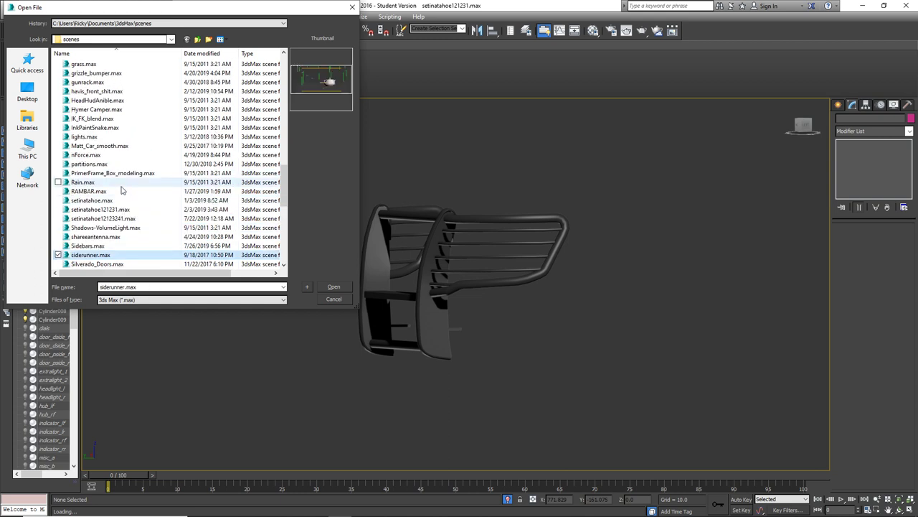
{"action": "left_click", "coordinate": [122, 190]}
{"action": "scroll", "coordinate": [133, 177], "scroll_direction": "up", "scroll_amount": 1}
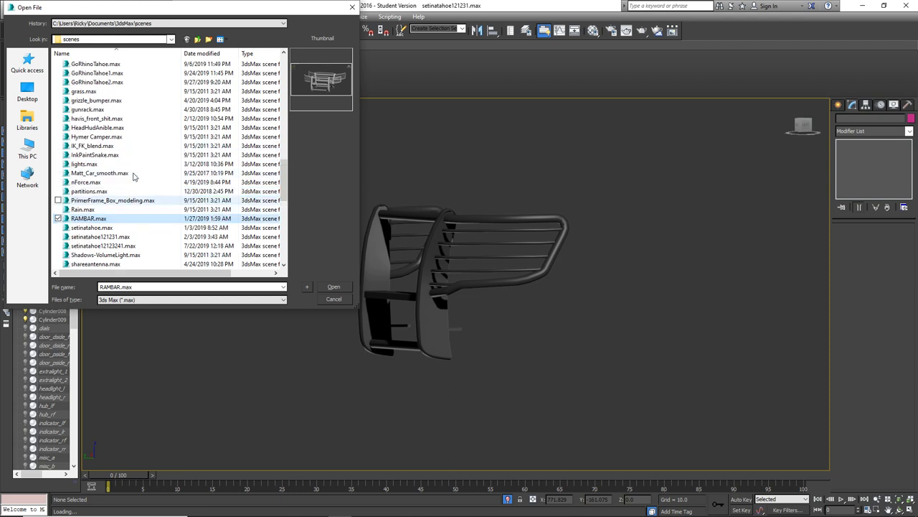
{"action": "scroll", "coordinate": [131, 175], "scroll_direction": "up", "scroll_amount": 2}
{"action": "scroll", "coordinate": [119, 150], "scroll_direction": "up", "scroll_amount": 1}
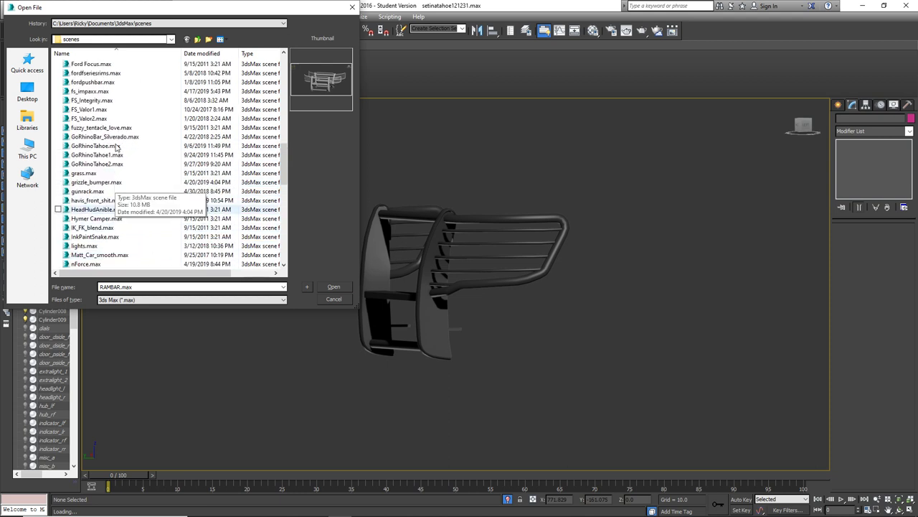
{"action": "scroll", "coordinate": [114, 147], "scroll_direction": "up", "scroll_amount": 2}
- Preview fs_impaxx, fordpushbar, Ford Focus, feniex_side_runner, FederalSignal_MicroPulse and F-150Rims2 scenes
{"action": "left_click", "coordinate": [112, 147]}
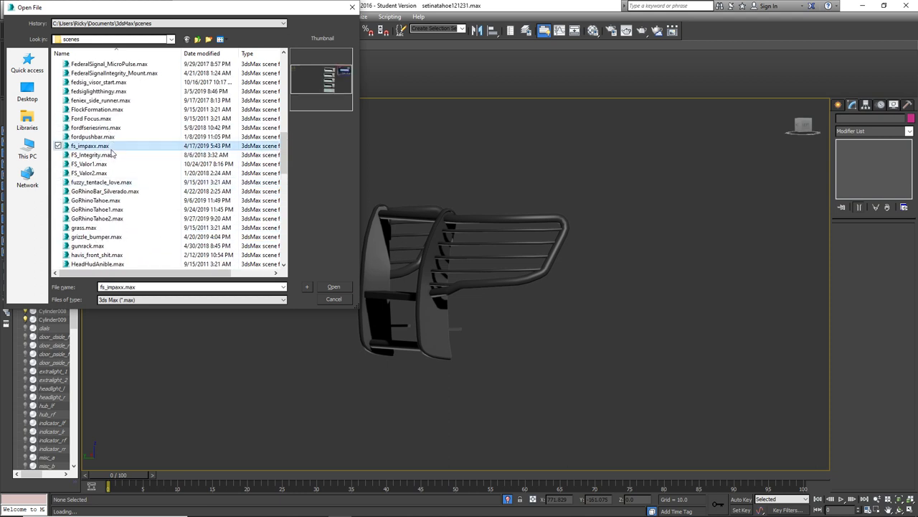
{"action": "left_click", "coordinate": [116, 136]}
{"action": "left_click", "coordinate": [119, 127]}
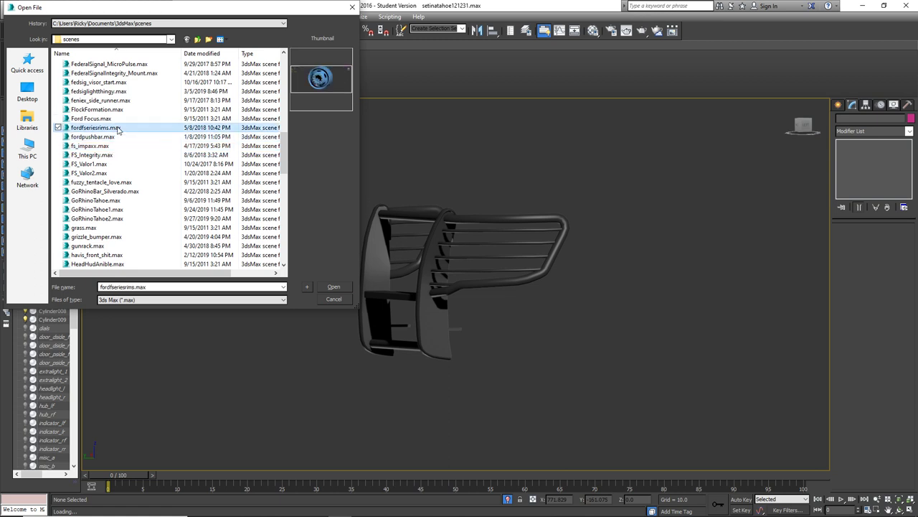
{"action": "left_click", "coordinate": [115, 118]}
{"action": "scroll", "coordinate": [119, 122], "scroll_direction": "up", "scroll_amount": 3}
{"action": "left_click", "coordinate": [132, 181]}
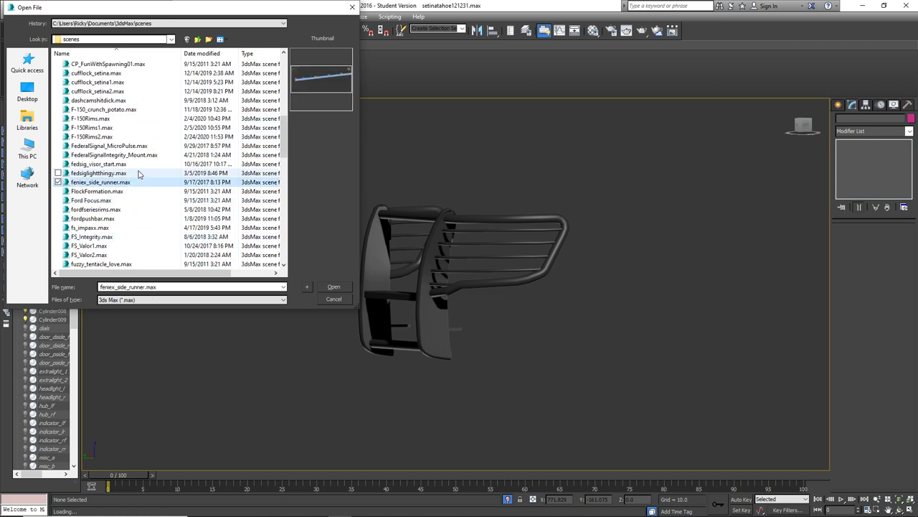
{"action": "left_click", "coordinate": [139, 173]}
{"action": "left_click", "coordinate": [138, 147]}
{"action": "left_click", "coordinate": [135, 139]}
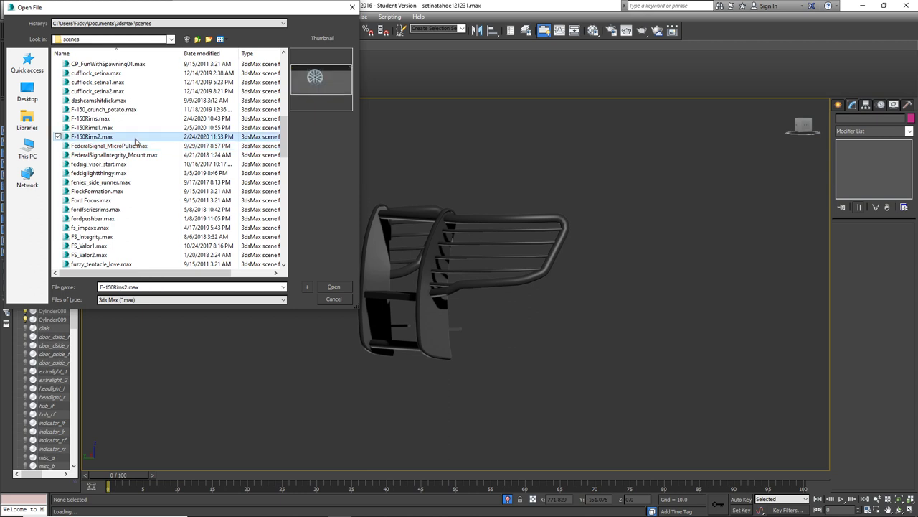
{"action": "scroll", "coordinate": [135, 143], "scroll_direction": "up", "scroll_amount": 3}
- Preview the cufflock, dashcam and CMan scenes, then open charger_ts_pushbar.max
{"action": "left_click", "coordinate": [123, 146]}
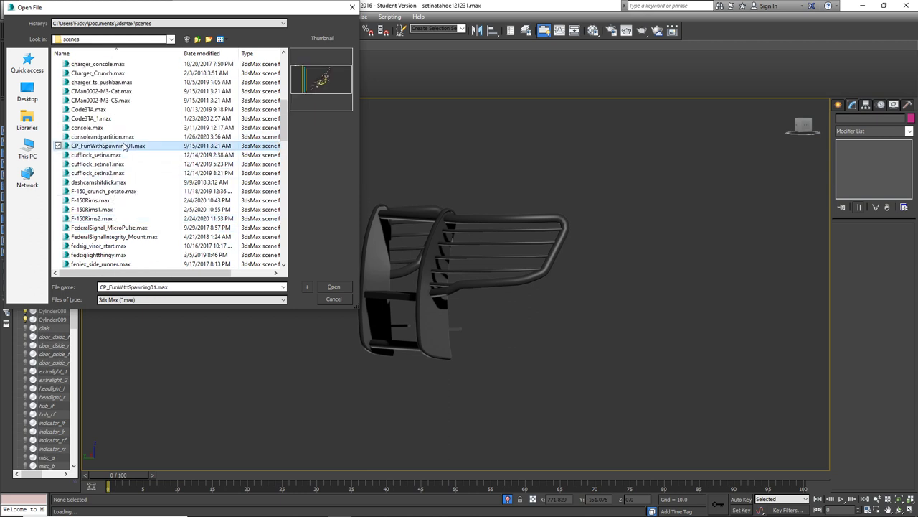
{"action": "left_click", "coordinate": [124, 164]}
{"action": "left_click", "coordinate": [123, 173]}
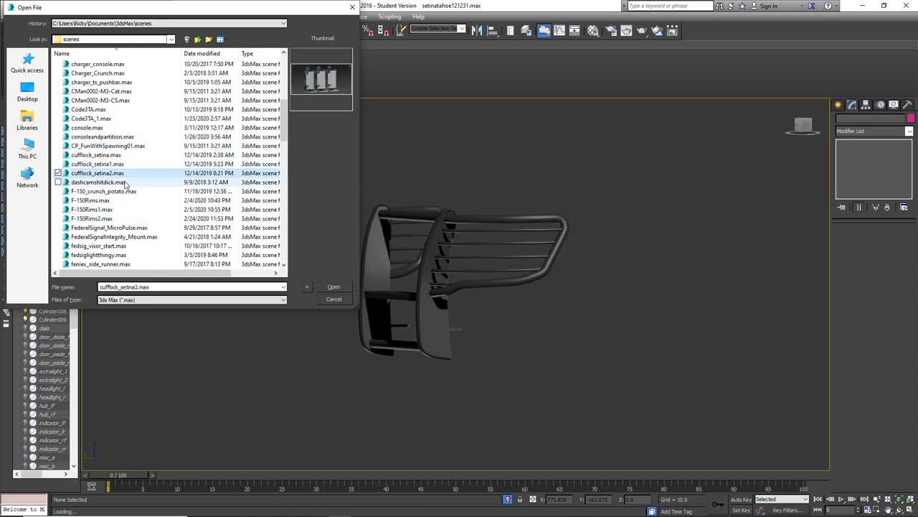
{"action": "left_click", "coordinate": [126, 183]}
{"action": "scroll", "coordinate": [126, 183], "scroll_direction": "up", "scroll_amount": 3}
{"action": "left_click", "coordinate": [114, 173]}
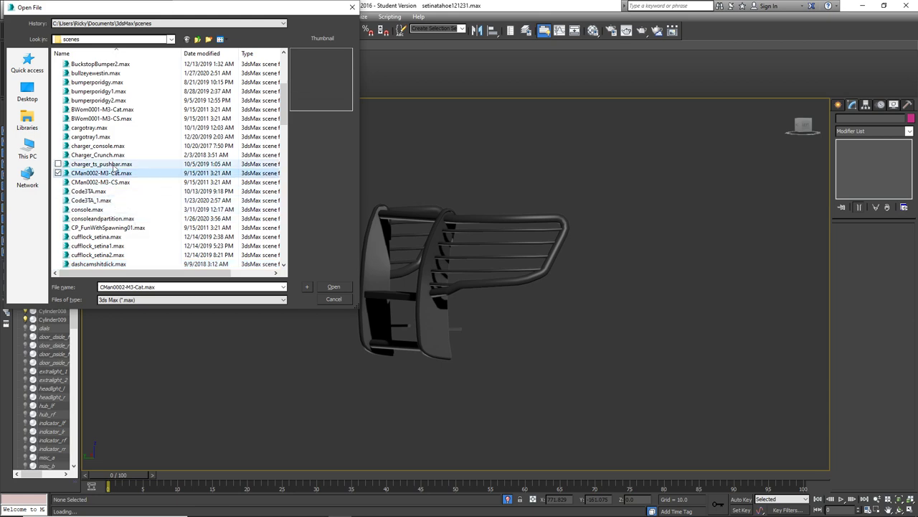
{"action": "left_click", "coordinate": [114, 164]}
{"action": "scroll", "coordinate": [115, 169], "scroll_direction": "up", "scroll_amount": 3}
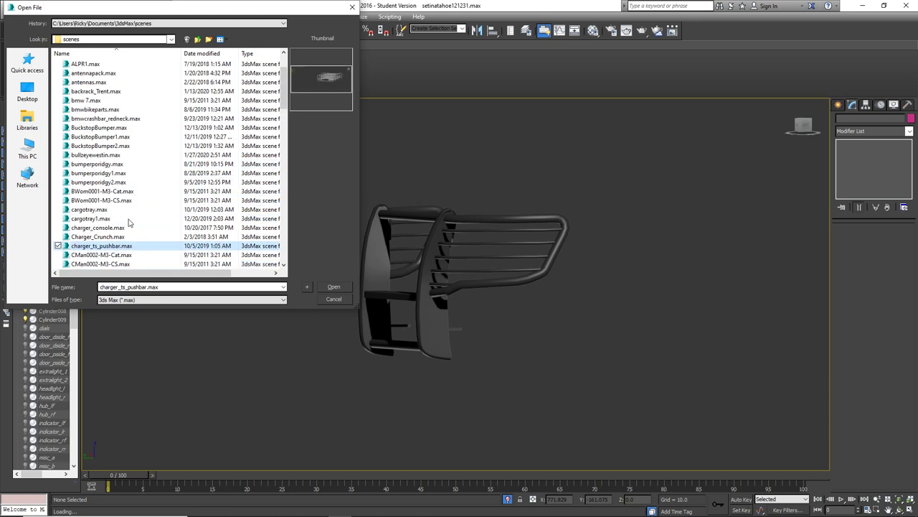
{"action": "left_click", "coordinate": [331, 288]}
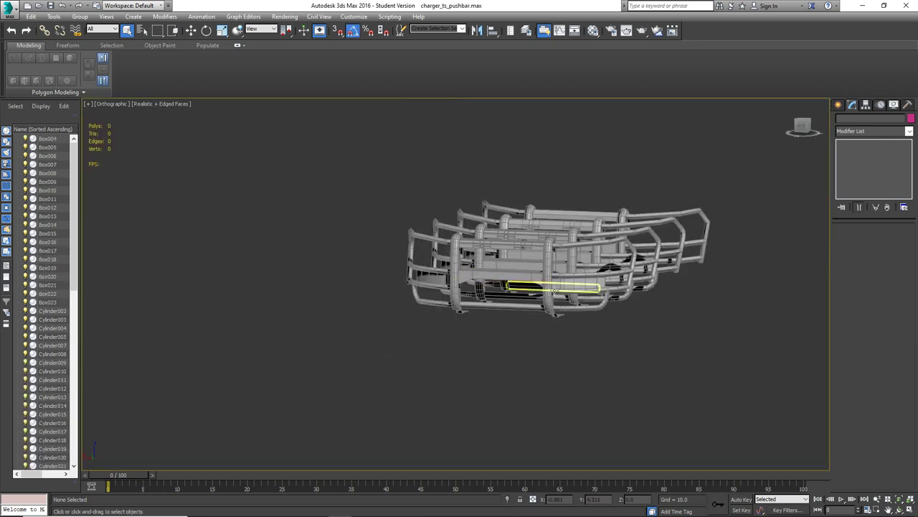
- Select all 82 pushbar objects, frame them with Z, and orbit to a side-on view
{"action": "middle_click_drag", "start_coordinate": [625, 279], "coordinate": [593, 285]}
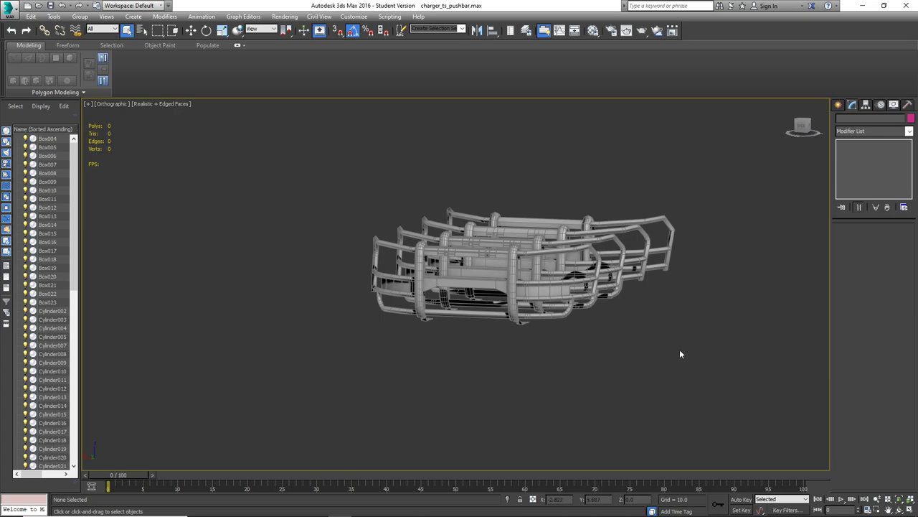
{"action": "left_click_drag", "start_coordinate": [332, 179], "coordinate": [330, 178]}
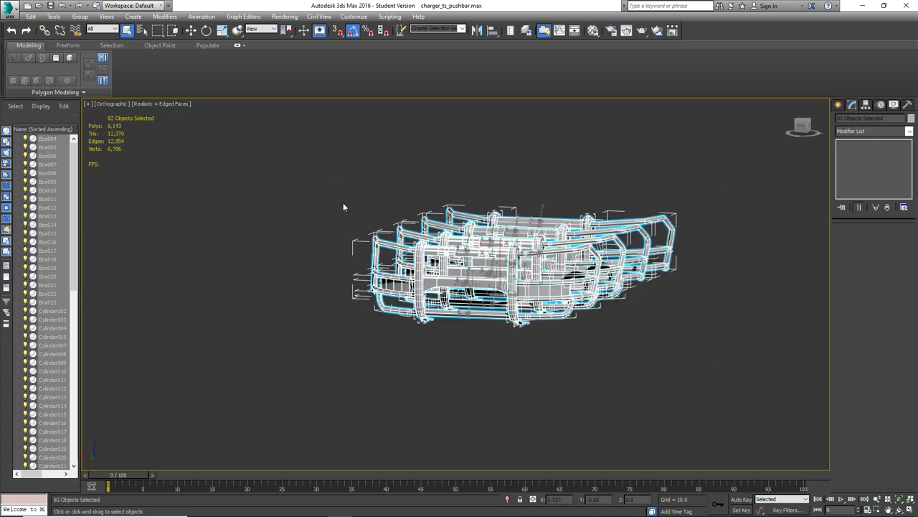
{"action": "key", "text": "z"}
{"action": "middle_click_drag", "start_coordinate": [527, 343], "coordinate": [338, 330], "text": "alt"}
{"action": "scroll", "coordinate": [314, 296], "scroll_direction": "up", "scroll_amount": 10}
{"action": "middle_click_drag", "start_coordinate": [315, 296], "coordinate": [330, 287], "text": "alt"}
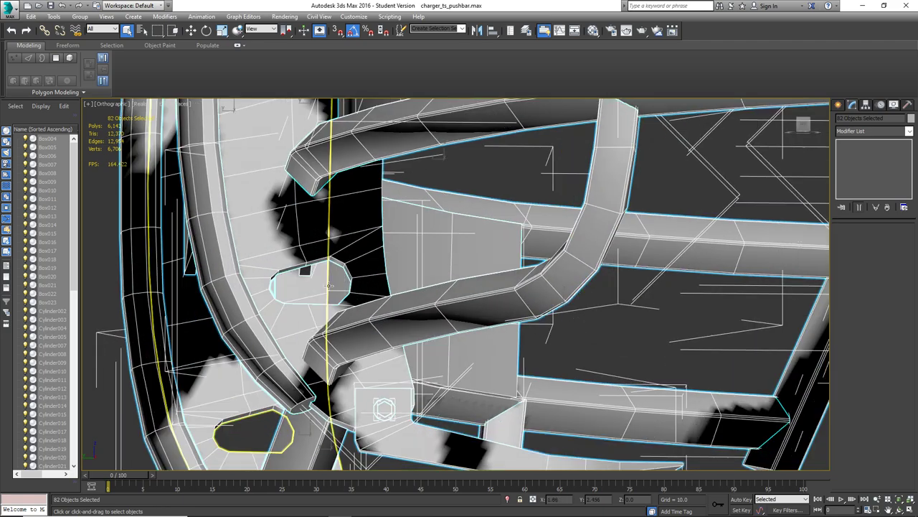
- Isolate the Cylinder003 bracket so all other objects are hidden
{"action": "left_click", "coordinate": [372, 264]}
{"action": "right_click", "coordinate": [371, 264]}
{"action": "left_click", "coordinate": [418, 182]}
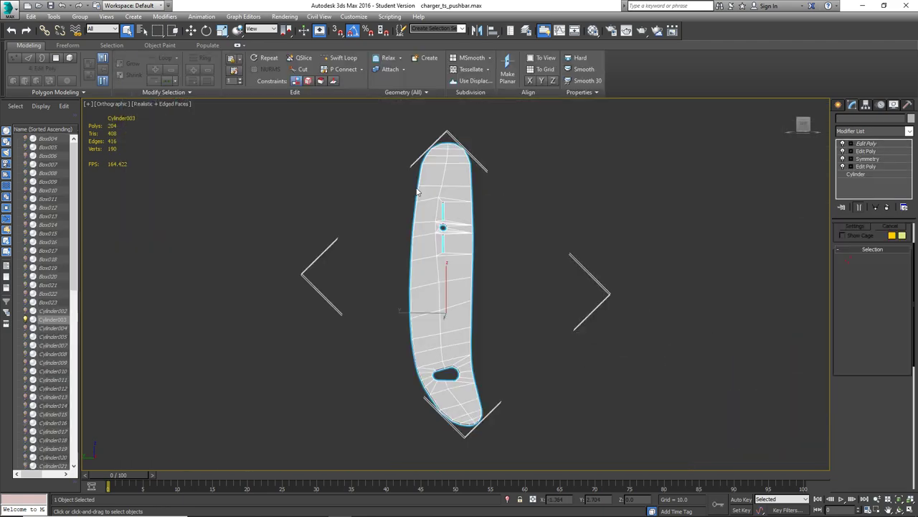
- Orbit and zoom around Cylinder003 until its round hole between the two slots faces the view
{"action": "middle_click_drag", "start_coordinate": [429, 256], "coordinate": [459, 290], "text": "alt"}
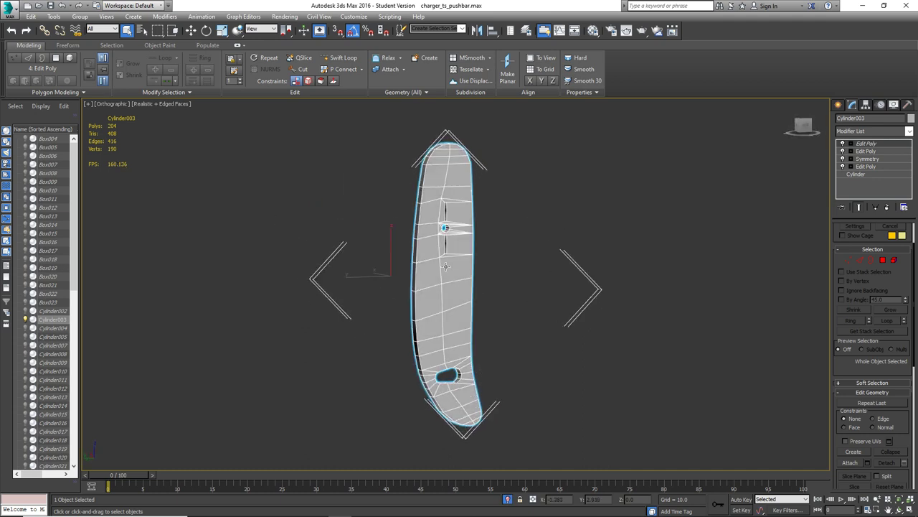
{"action": "scroll", "coordinate": [442, 290], "scroll_direction": "up", "scroll_amount": 4}
{"action": "scroll", "coordinate": [442, 289], "scroll_direction": "up", "scroll_amount": 5}
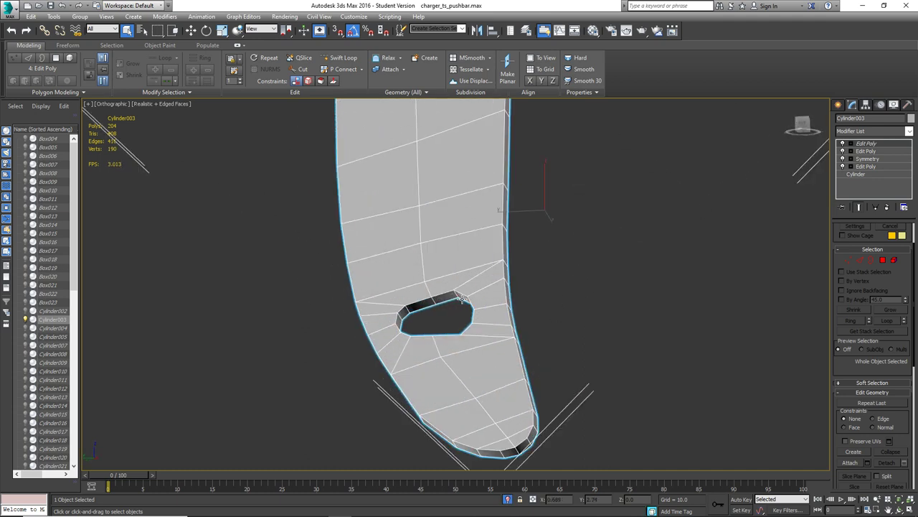
{"action": "middle_click_drag", "start_coordinate": [465, 334], "coordinate": [455, 257]}
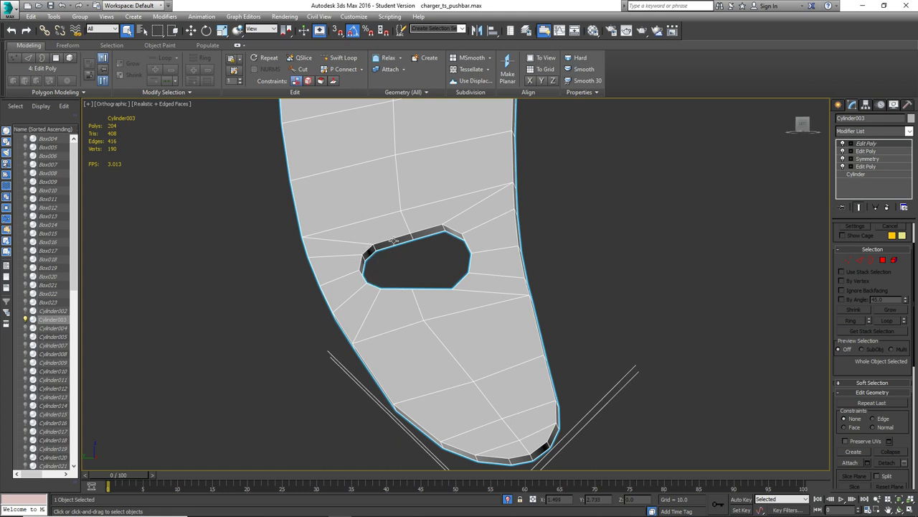
{"action": "middle_click_drag", "start_coordinate": [444, 273], "coordinate": [449, 280], "text": "alt"}
{"action": "scroll", "coordinate": [422, 254], "scroll_direction": "up", "scroll_amount": 2}
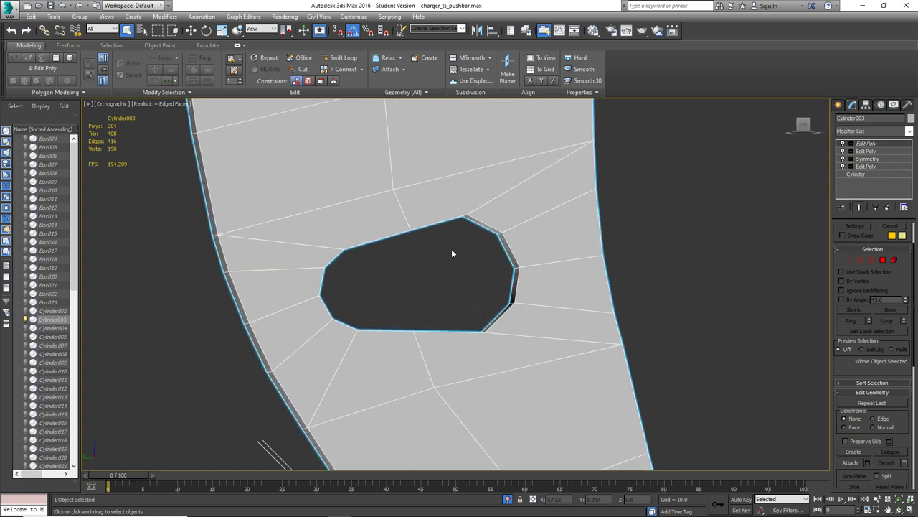
{"action": "scroll", "coordinate": [448, 247], "scroll_direction": "down", "scroll_amount": 2}
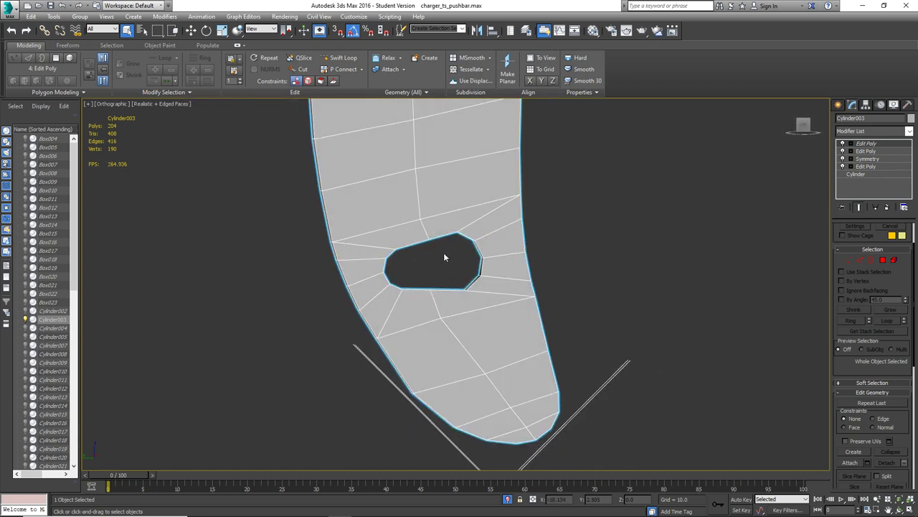
{"action": "middle_click_drag", "start_coordinate": [447, 259], "coordinate": [450, 254], "text": "alt"}
{"action": "scroll", "coordinate": [459, 245], "scroll_direction": "up", "scroll_amount": 2}
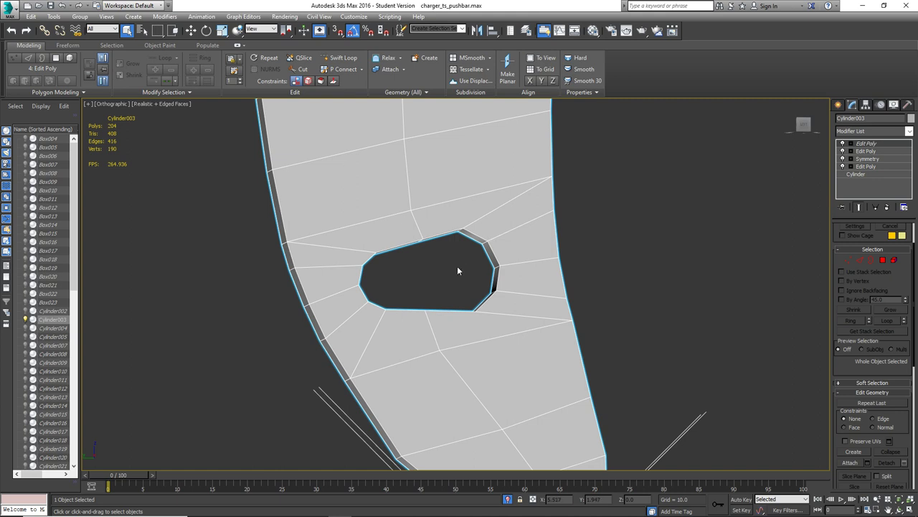
{"action": "middle_click_drag", "start_coordinate": [447, 249], "coordinate": [433, 239], "text": "alt"}
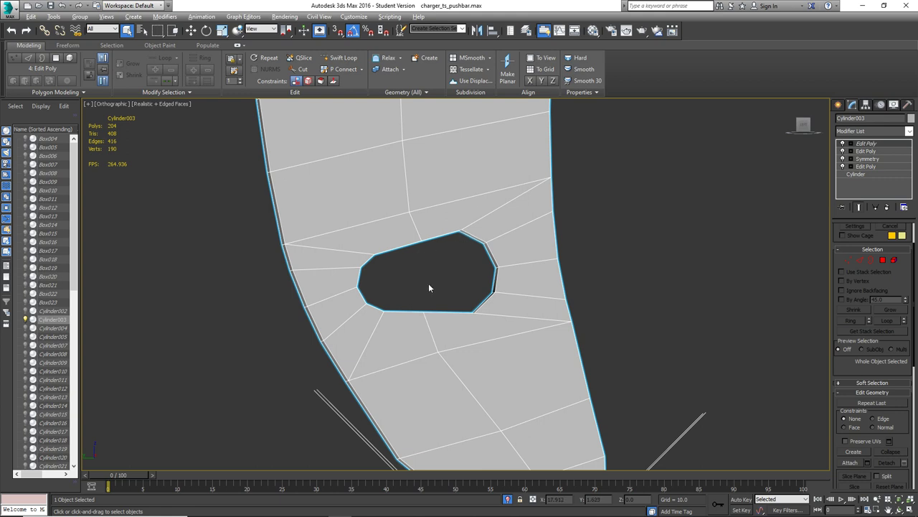
{"action": "middle_click_drag", "start_coordinate": [428, 283], "coordinate": [466, 284], "text": "alt"}
{"action": "scroll", "coordinate": [506, 259], "scroll_direction": "down", "scroll_amount": 3}
{"action": "scroll", "coordinate": [437, 208], "scroll_direction": "up", "scroll_amount": 2}
{"action": "scroll", "coordinate": [445, 278], "scroll_direction": "up", "scroll_amount": 4}
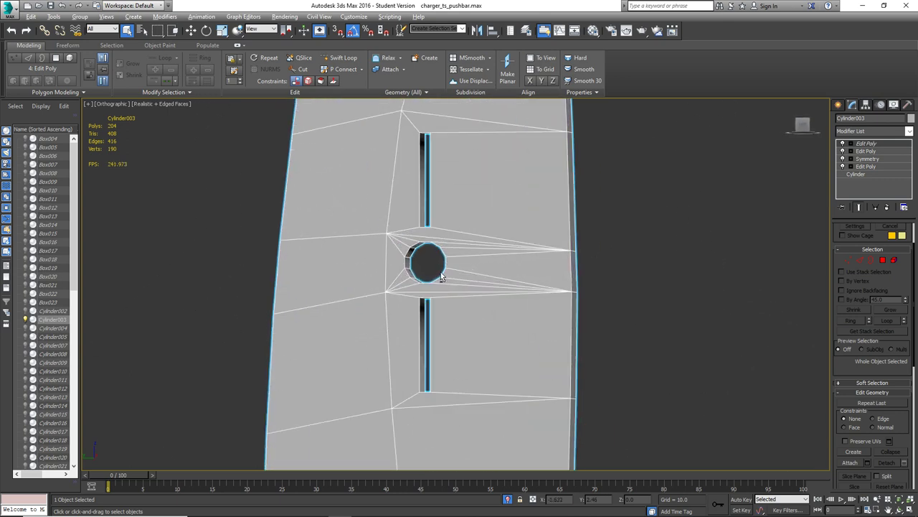
- Zoom in on the ten-sided hole and orbit slightly to see edges fanning to the plate borders
{"action": "scroll", "coordinate": [427, 258], "scroll_direction": "up", "scroll_amount": 3}
{"action": "mouse_move", "coordinate": [426, 249]}
{"action": "middle_mouse_down", "text": "alt"}
{"action": "mouse_move", "coordinate": [429, 260]}
{"action": "mouse_move", "coordinate": [420, 262]}
{"action": "mouse_move", "coordinate": [437, 261]}
{"action": "mouse_move", "coordinate": [420, 248]}
{"action": "middle_mouse_up", "text": "alt"}
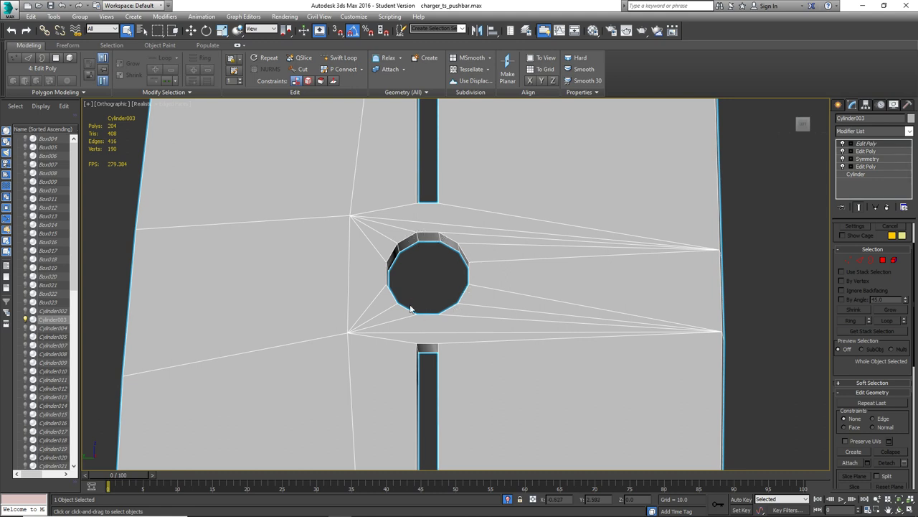
{"action": "middle_click_drag", "start_coordinate": [407, 264], "coordinate": [431, 283], "text": "alt"}
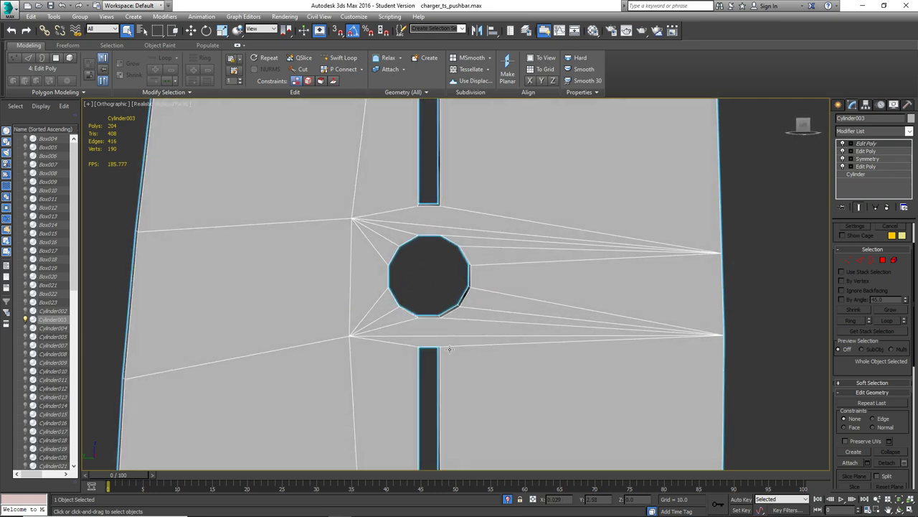
{"action": "scroll", "coordinate": [522, 317], "scroll_direction": "up", "scroll_amount": 3}
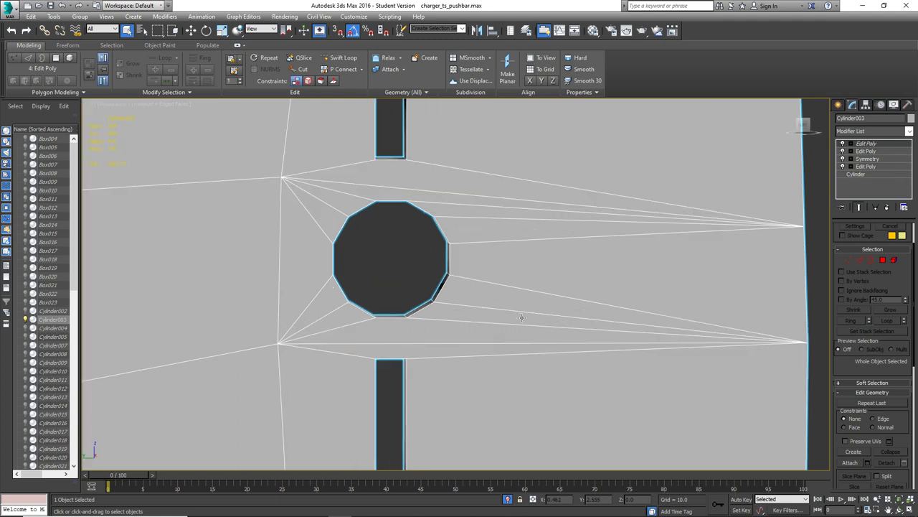
{"action": "middle_click_drag", "start_coordinate": [435, 331], "coordinate": [430, 330], "text": "alt"}
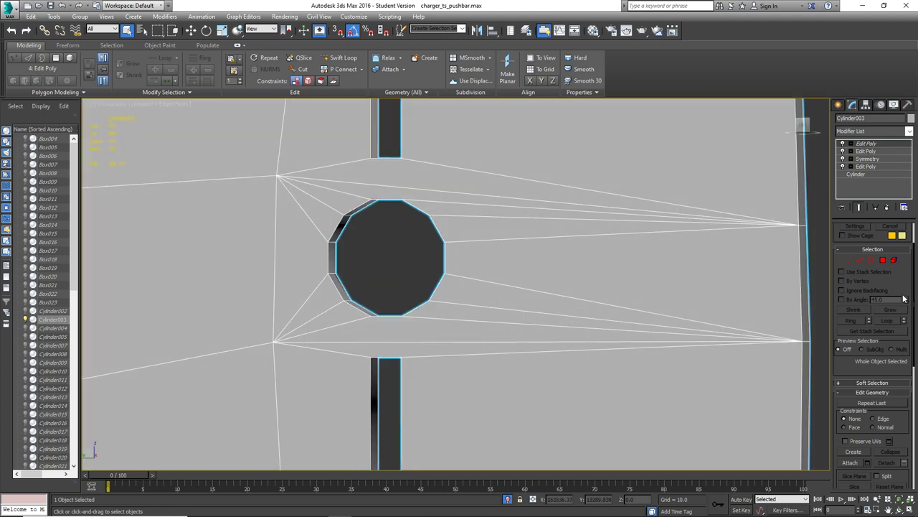
{"action": "middle_click_drag", "start_coordinate": [332, 226], "coordinate": [346, 205], "text": "alt"}
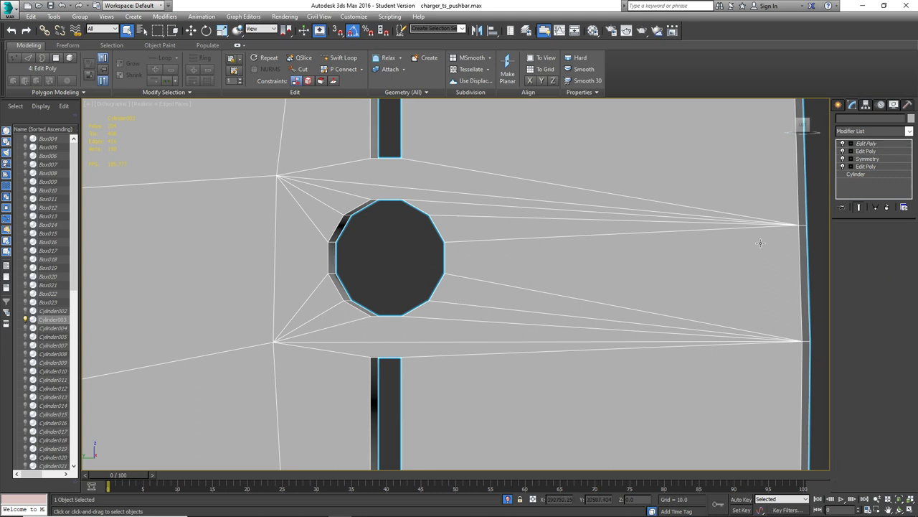
- In Edge mode, select the upper-left and lower-left edges from the hole and delete them
{"action": "left_click", "coordinate": [859, 260]}
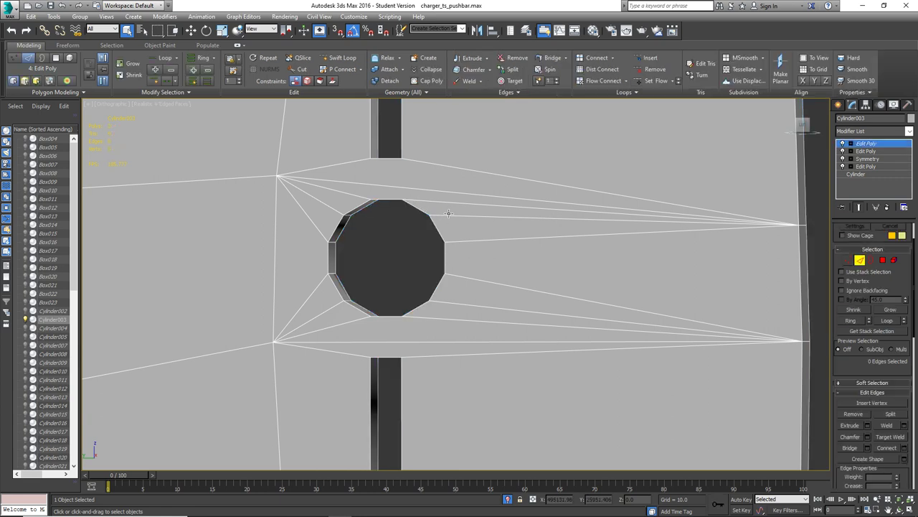
{"action": "left_click", "coordinate": [321, 202], "text": "ctrl"}
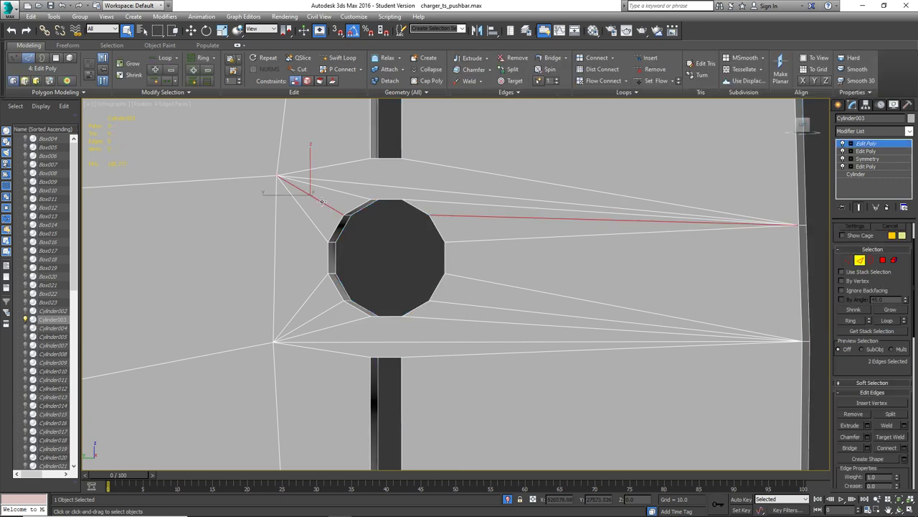
{"action": "left_click", "coordinate": [323, 314], "text": "ctrl"}
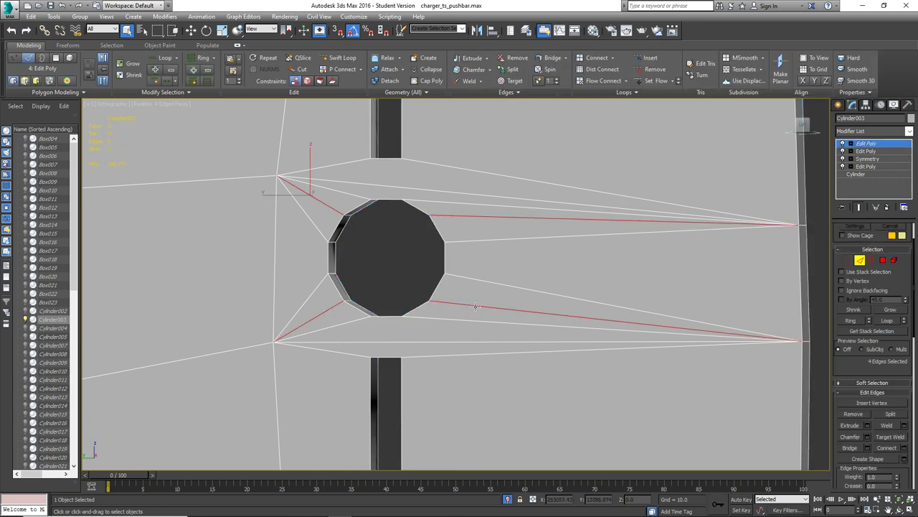
{"action": "key", "text": "BackSpace"}
- Orbit, pan and zoom out to view the whole curved bracket with its hole and oval opening
{"action": "middle_click_drag", "start_coordinate": [475, 306], "coordinate": [497, 293], "text": "alt"}
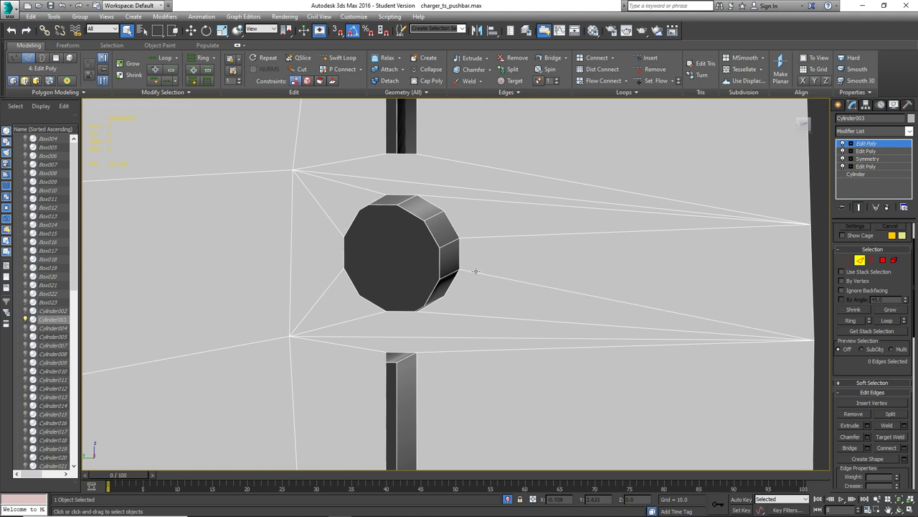
{"action": "scroll", "coordinate": [459, 287], "scroll_direction": "down", "scroll_amount": 5}
{"action": "middle_click_drag", "start_coordinate": [439, 282], "coordinate": [428, 279], "text": "alt"}
{"action": "middle_click_drag", "start_coordinate": [442, 267], "coordinate": [436, 266], "text": "alt"}
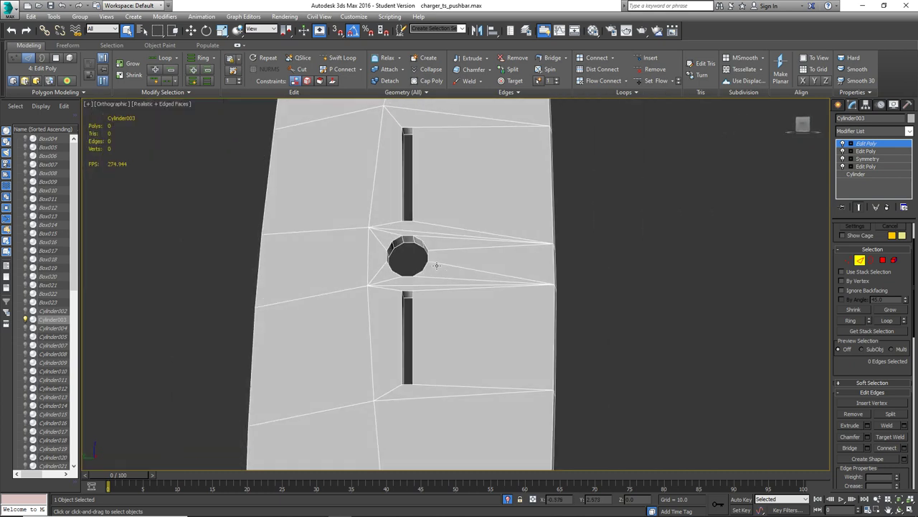
{"action": "middle_click_drag", "start_coordinate": [511, 310], "coordinate": [517, 308]}
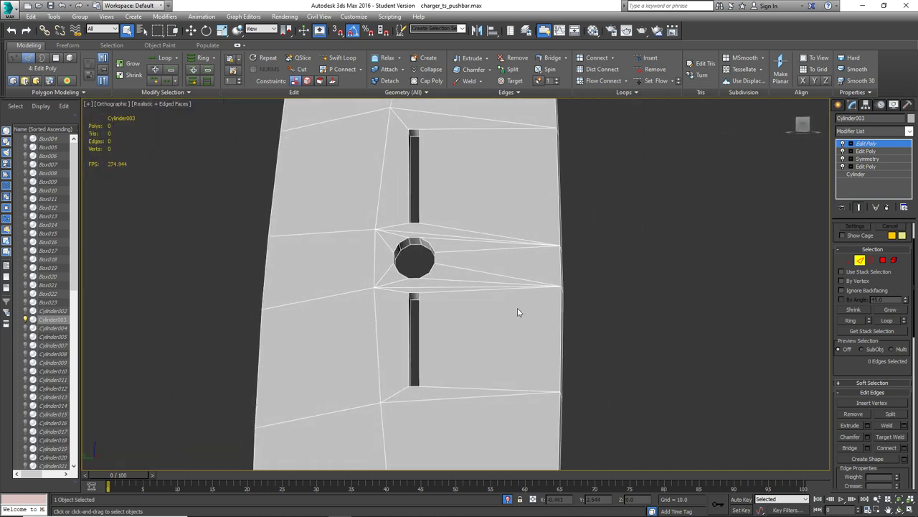
{"action": "scroll", "coordinate": [424, 365], "scroll_direction": "up", "scroll_amount": 2}
{"action": "middle_click_drag", "start_coordinate": [424, 365], "coordinate": [410, 368], "text": "alt"}
{"action": "scroll", "coordinate": [416, 284], "scroll_direction": "up", "scroll_amount": 2}
{"action": "middle_click_drag", "start_coordinate": [416, 285], "coordinate": [443, 304], "text": "alt"}
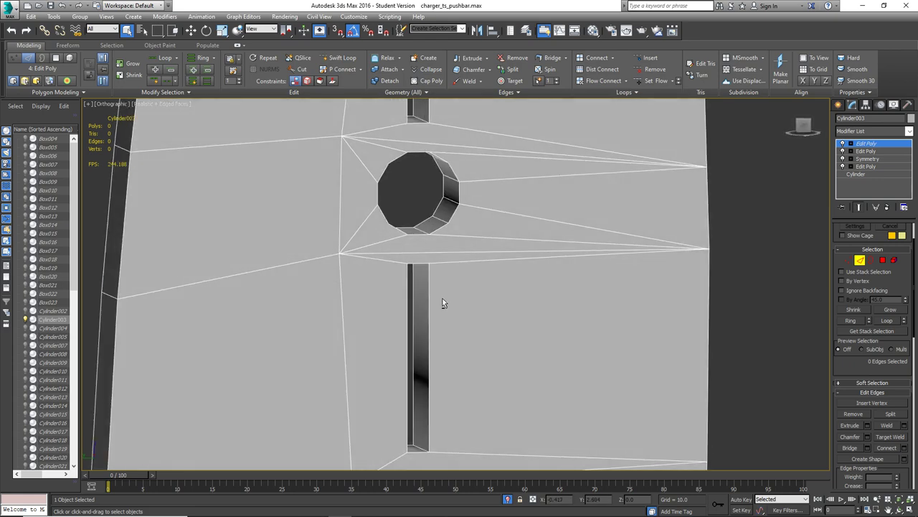
{"action": "middle_click_drag", "start_coordinate": [447, 254], "coordinate": [426, 255], "text": "alt"}
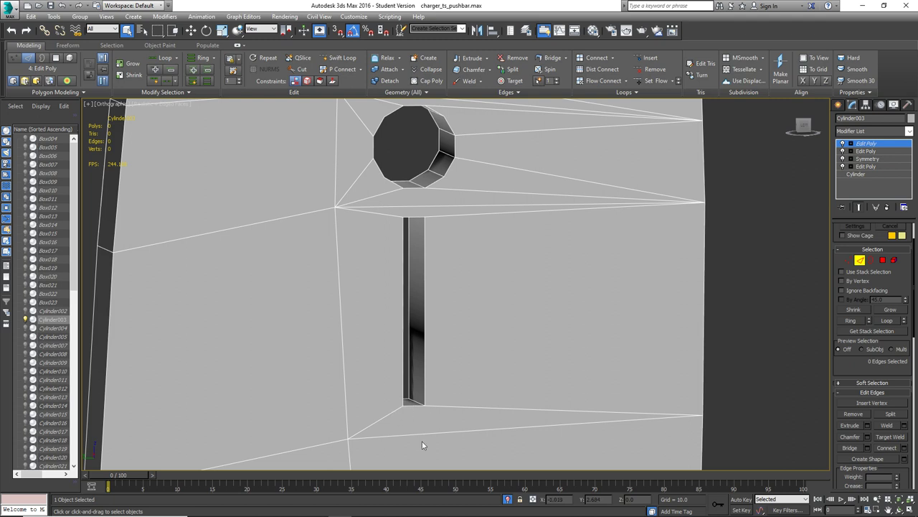
{"action": "scroll", "coordinate": [496, 384], "scroll_direction": "down", "scroll_amount": 6}
{"action": "scroll", "coordinate": [538, 287], "scroll_direction": "down", "scroll_amount": 4}
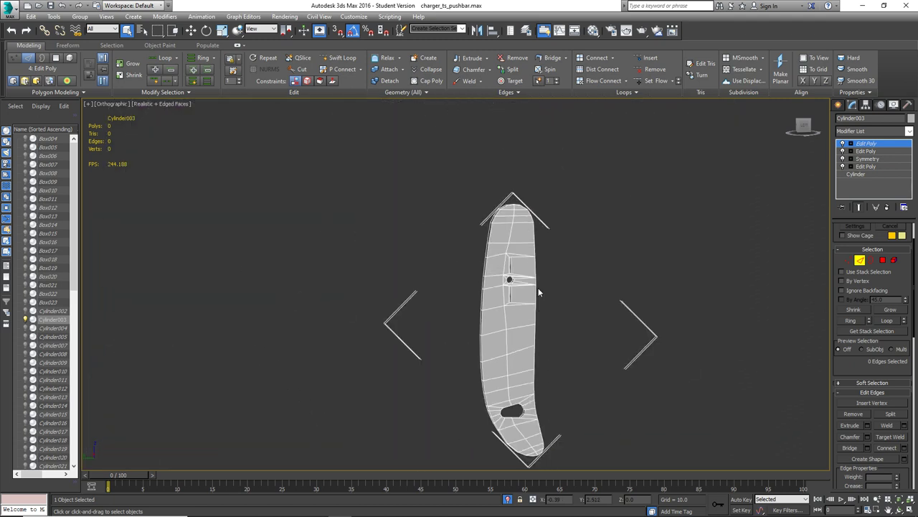
- Leave Edge mode, end isolation of Cylinder003 so the full push bar assembly reappears, then deselect it
{"action": "middle_click_drag", "start_coordinate": [550, 304], "coordinate": [503, 262]}
{"action": "left_click", "coordinate": [860, 259]}
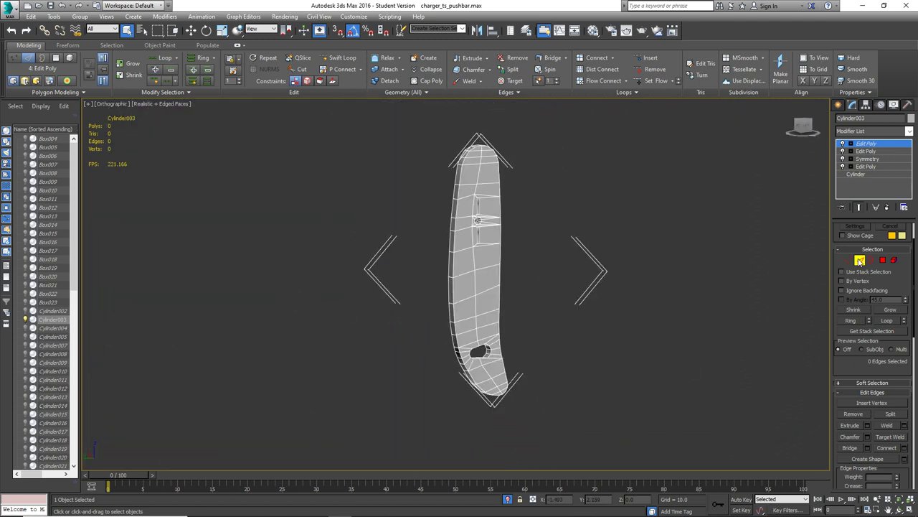
{"action": "scroll", "coordinate": [588, 228], "scroll_direction": "up", "scroll_amount": 1}
{"action": "right_click", "coordinate": [502, 202]}
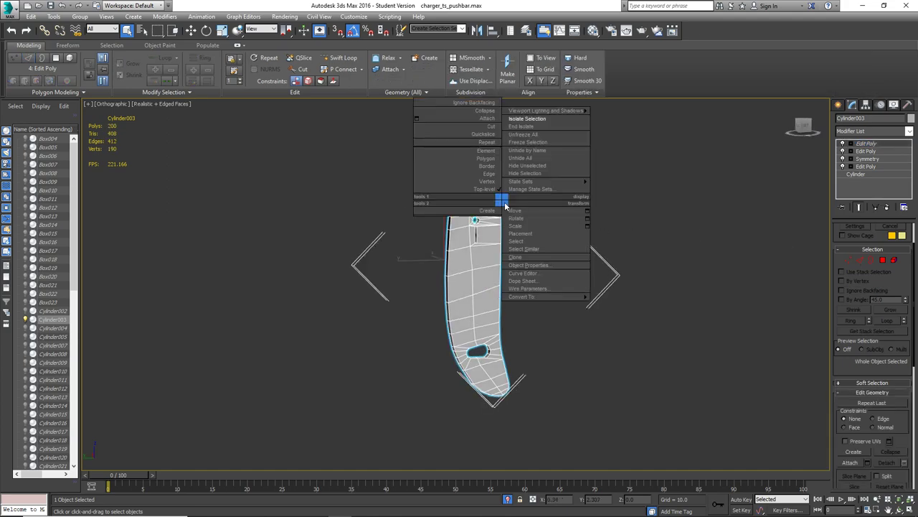
{"action": "left_click", "coordinate": [523, 126]}
{"action": "scroll", "coordinate": [527, 269], "scroll_direction": "down", "scroll_amount": 10}
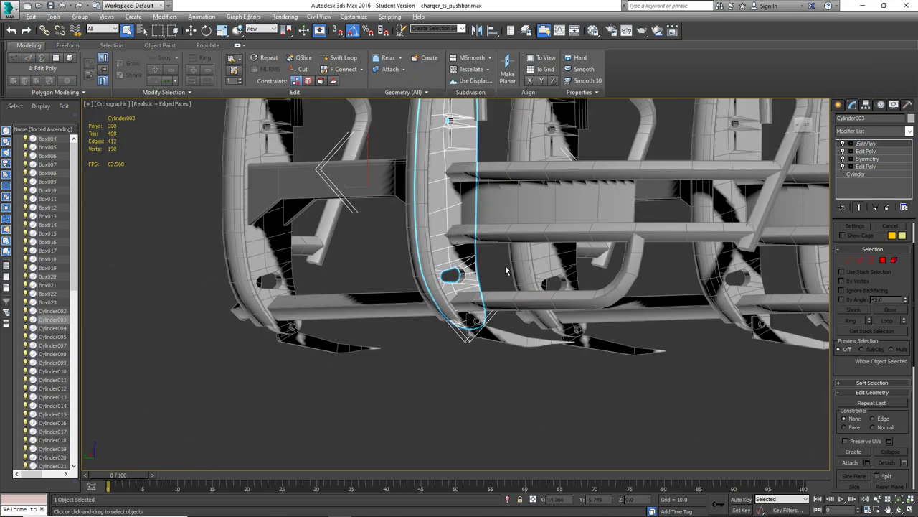
{"action": "left_click", "coordinate": [508, 342]}
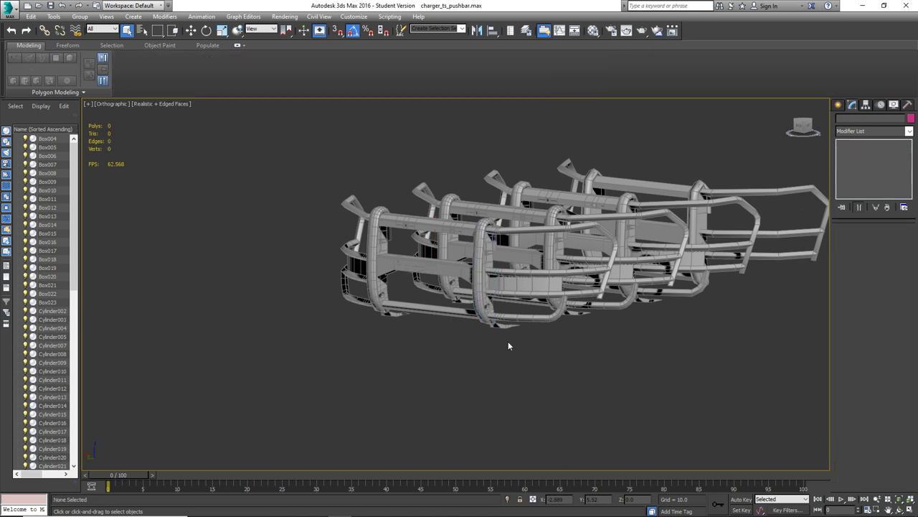
{"action": "key", "text": "F4"}
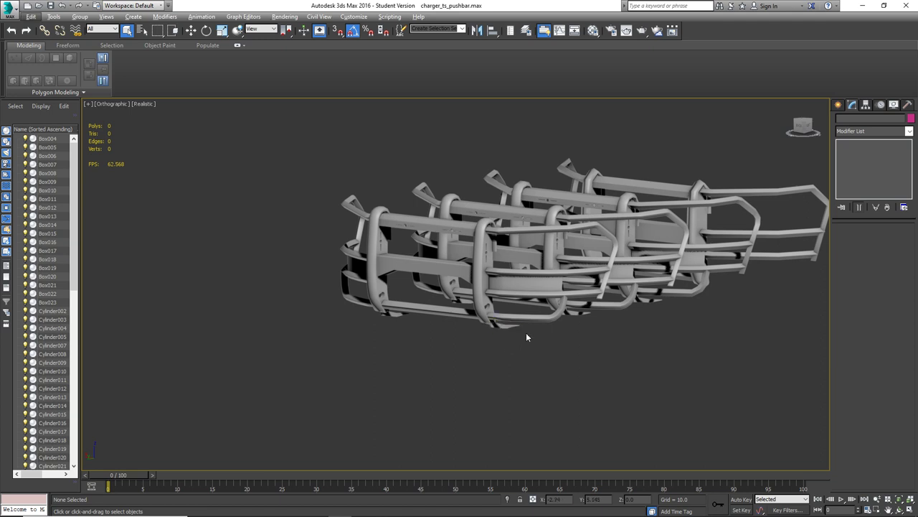
{"action": "middle_click_drag", "start_coordinate": [526, 332], "coordinate": [498, 297], "text": "alt"}
{"action": "key", "text": "shift+z"}
{"action": "key", "text": "shift+z"}
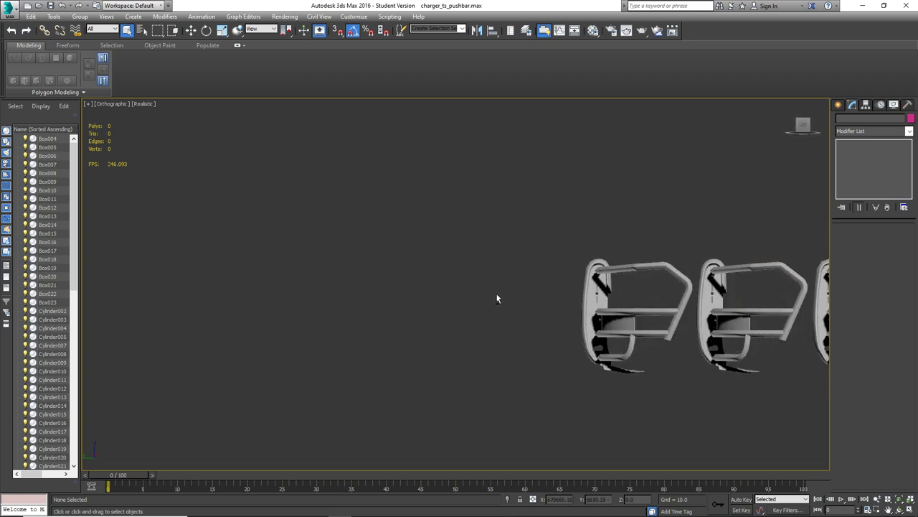
{"action": "left_click_drag", "start_coordinate": [629, 410], "coordinate": [694, 411]}
{"action": "key", "text": "z"}
{"action": "middle_click_drag", "start_coordinate": [545, 323], "coordinate": [551, 321], "text": "alt"}
{"action": "left_click", "coordinate": [398, 228]}
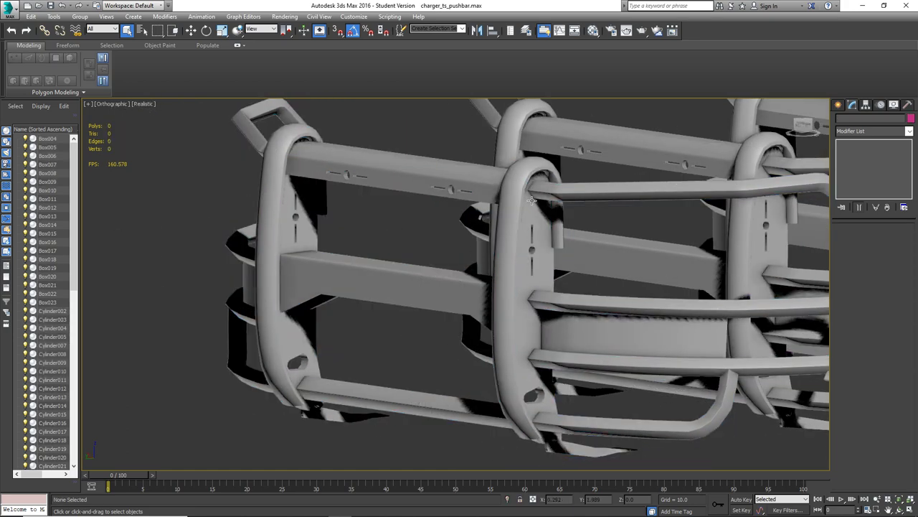
{"action": "middle_click_drag", "start_coordinate": [544, 316], "coordinate": [460, 257]}
{"action": "scroll", "coordinate": [459, 257], "scroll_direction": "down", "scroll_amount": 5}
{"action": "scroll", "coordinate": [430, 252], "scroll_direction": "up", "scroll_amount": 7}
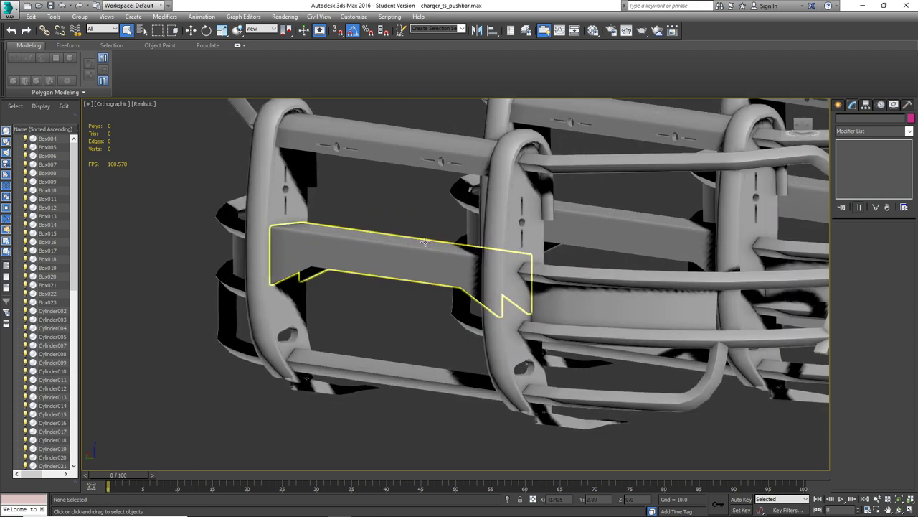
{"action": "scroll", "coordinate": [426, 203], "scroll_direction": "down", "scroll_amount": 3}
{"action": "middle_click_drag", "start_coordinate": [426, 204], "coordinate": [335, 263]}
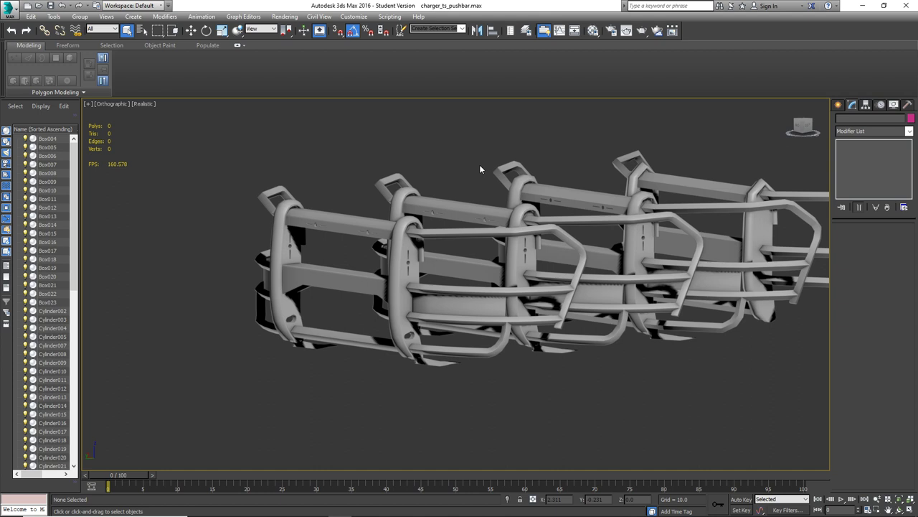
{"action": "scroll", "coordinate": [479, 165], "scroll_direction": "up", "scroll_amount": 2}
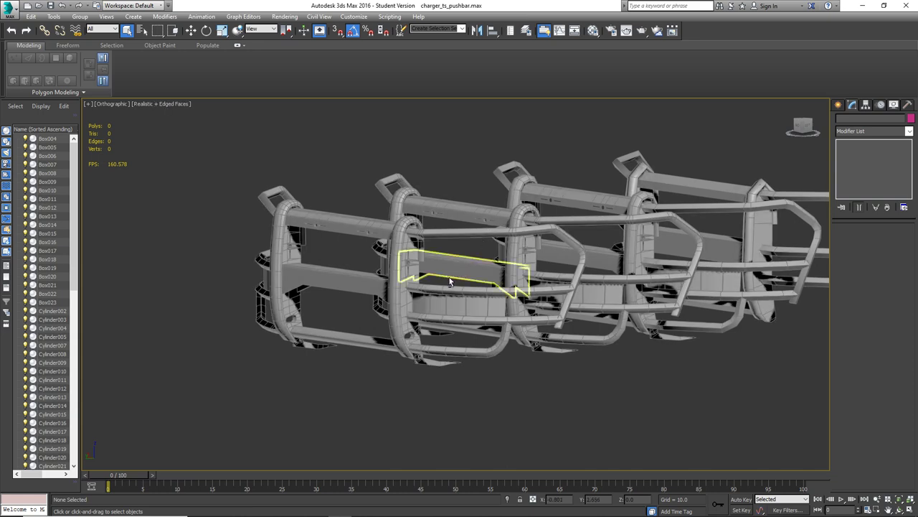
- Show Edged Faces and orbit and zoom to inspect a bolt hole, then zoom back out
{"action": "key", "text": "F4"}
{"action": "mouse_move", "coordinate": [429, 276]}
{"action": "middle_mouse_down", "text": "alt"}
{"action": "mouse_move", "coordinate": [403, 271]}
{"action": "mouse_move", "coordinate": [419, 279]}
{"action": "middle_mouse_up", "text": "alt"}
{"action": "scroll", "coordinate": [424, 273], "scroll_direction": "up", "scroll_amount": 10}
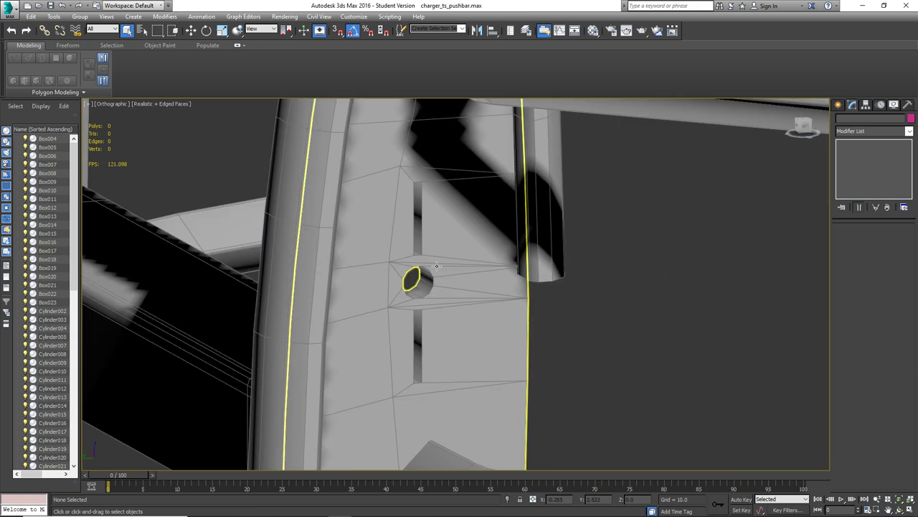
{"action": "scroll", "coordinate": [396, 251], "scroll_direction": "down", "scroll_amount": 12}
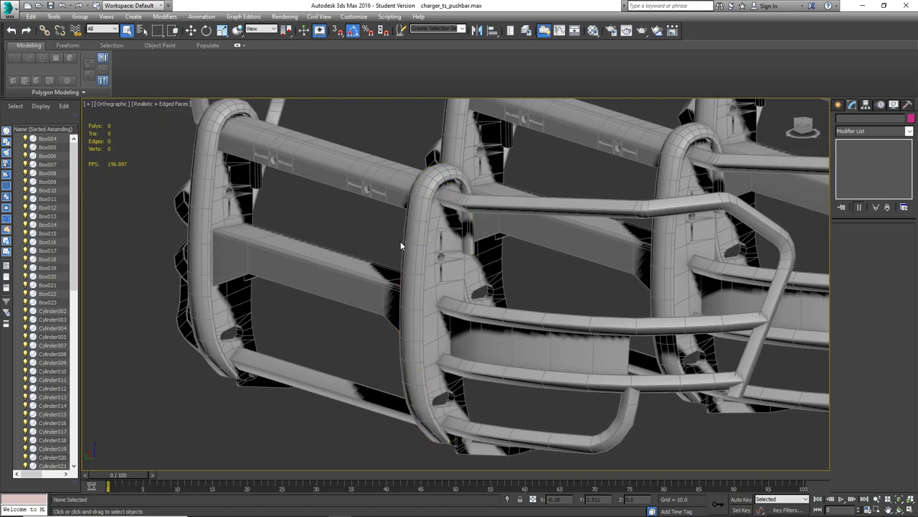
{"action": "scroll", "coordinate": [408, 237], "scroll_direction": "down", "scroll_amount": 8}
- Turn Edged Faces off and close in on the front push bar in plain Realistic shading
{"action": "key", "text": "F4"}
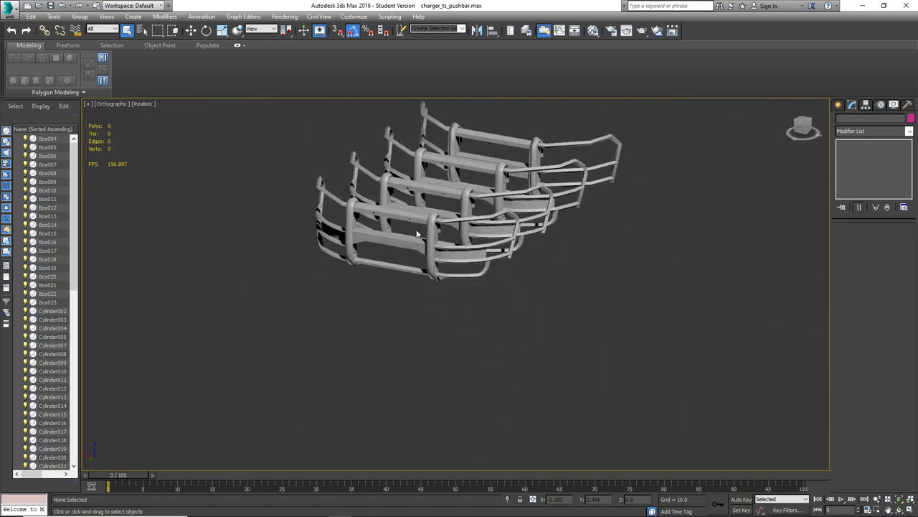
{"action": "middle_click_drag", "start_coordinate": [418, 235], "coordinate": [423, 241], "text": "alt"}
{"action": "scroll", "coordinate": [423, 241], "scroll_direction": "up", "scroll_amount": 10}
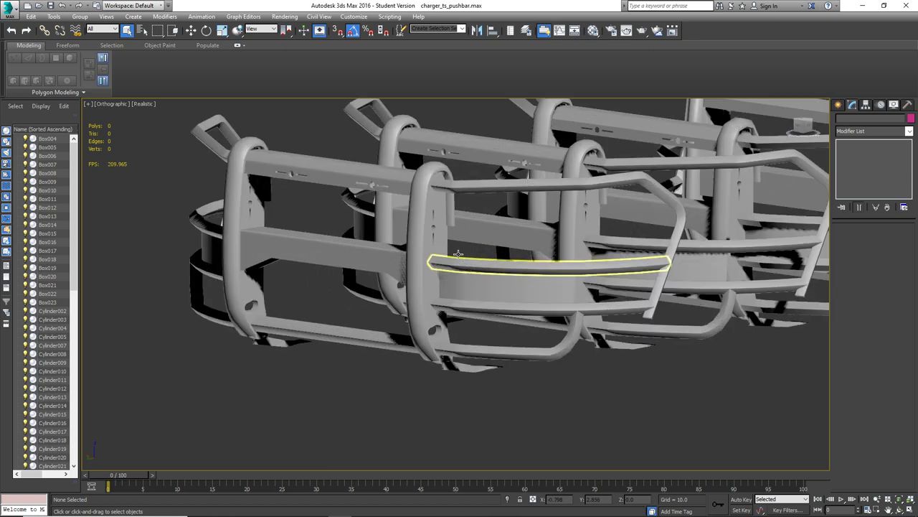